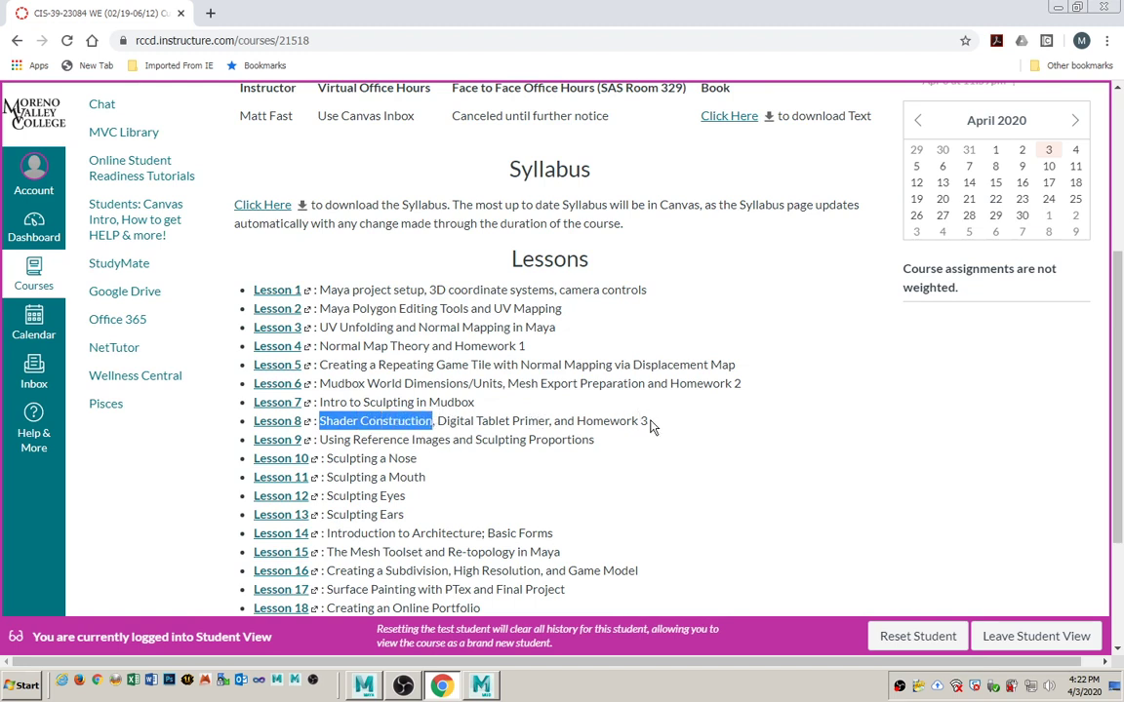
# Open the Lesson 8 page from the course lesson list and review its Homework 3 section
pyautogui.moveTo(435, 421); pyautogui.dragTo(673, 429)
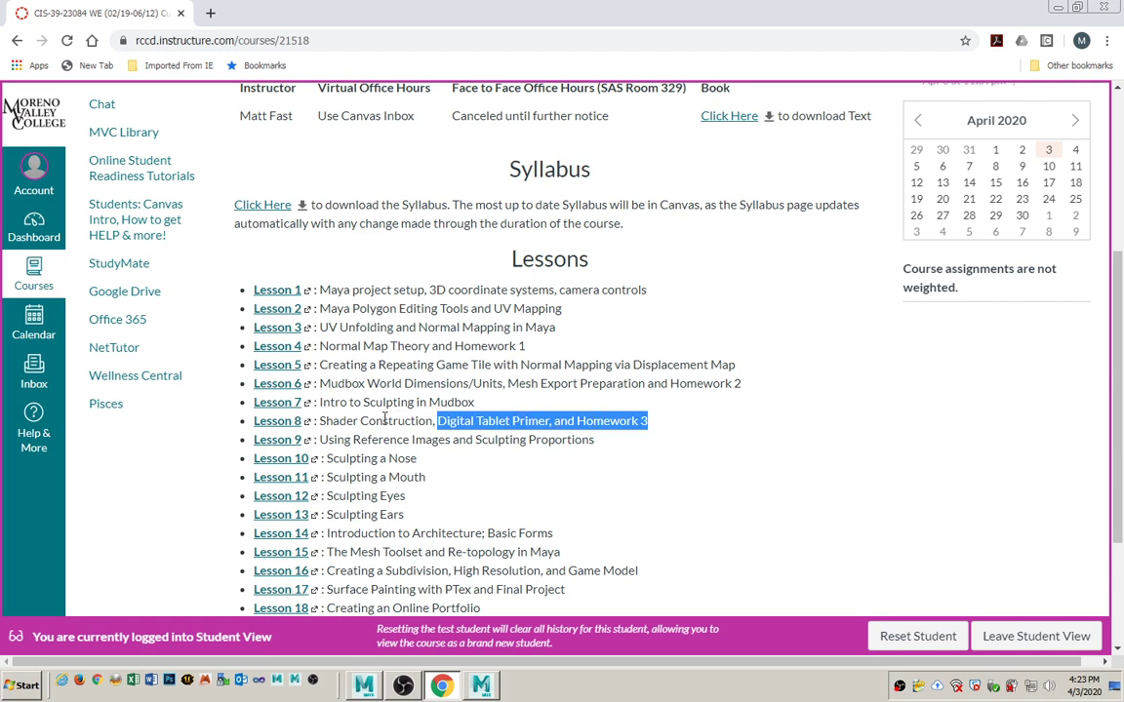
pyautogui.moveTo(321, 420); pyautogui.dragTo(432, 427)
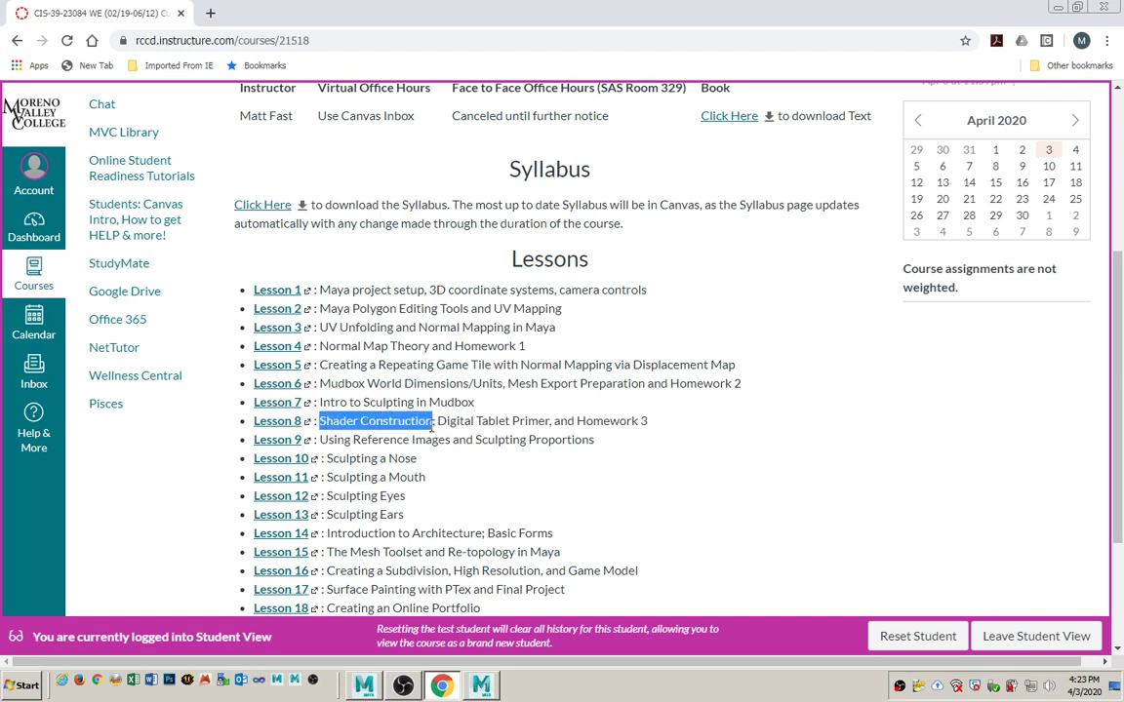
pyautogui.click(288, 427)
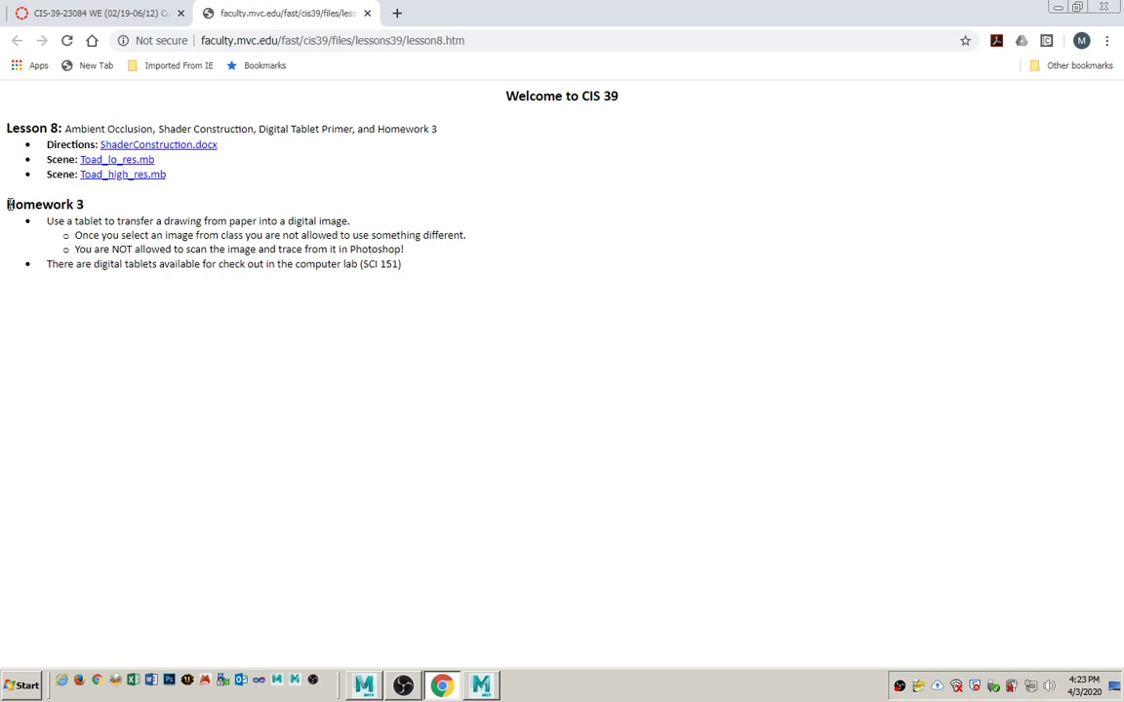
pyautogui.moveTo(9, 204); pyautogui.dragTo(542, 286)
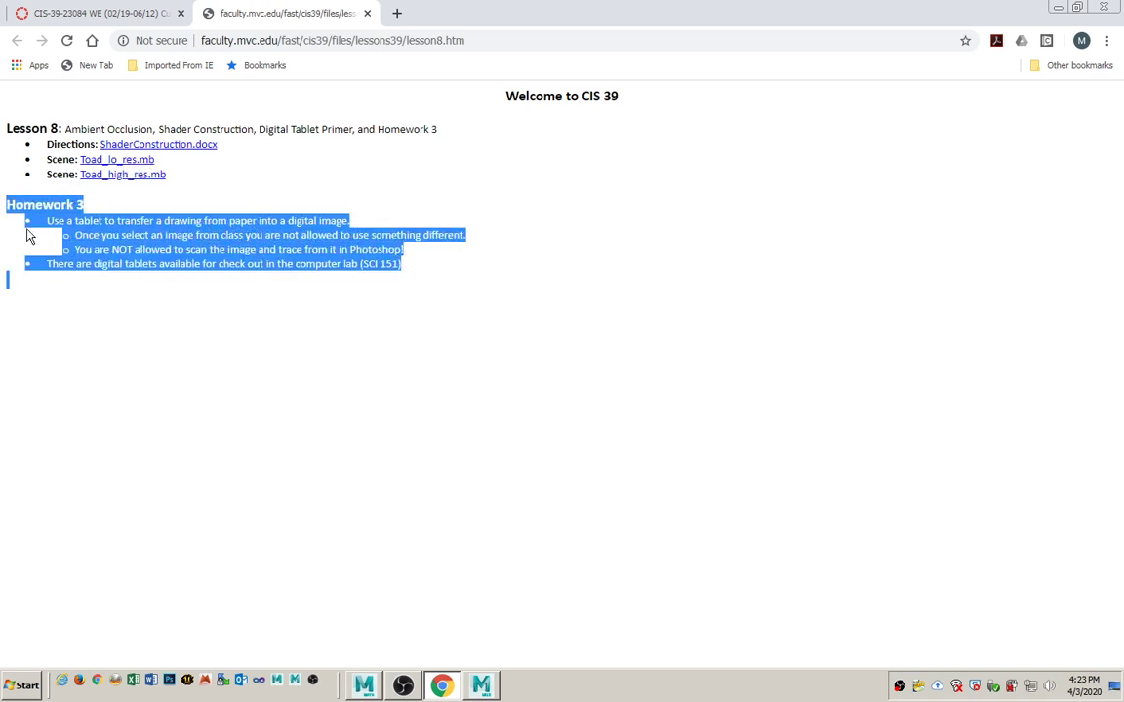
pyautogui.click(208, 183)
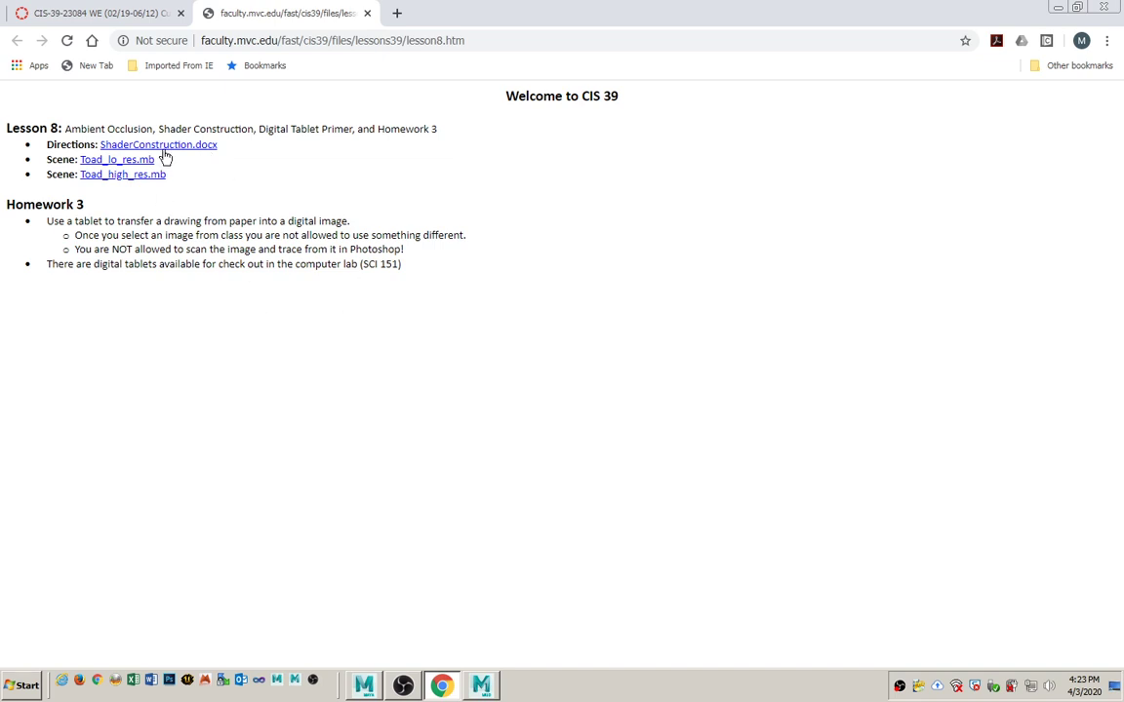
# Minimize the open windows and open ShaderConstruction.docx from the desktop in Word
pyautogui.click(1057, 8)
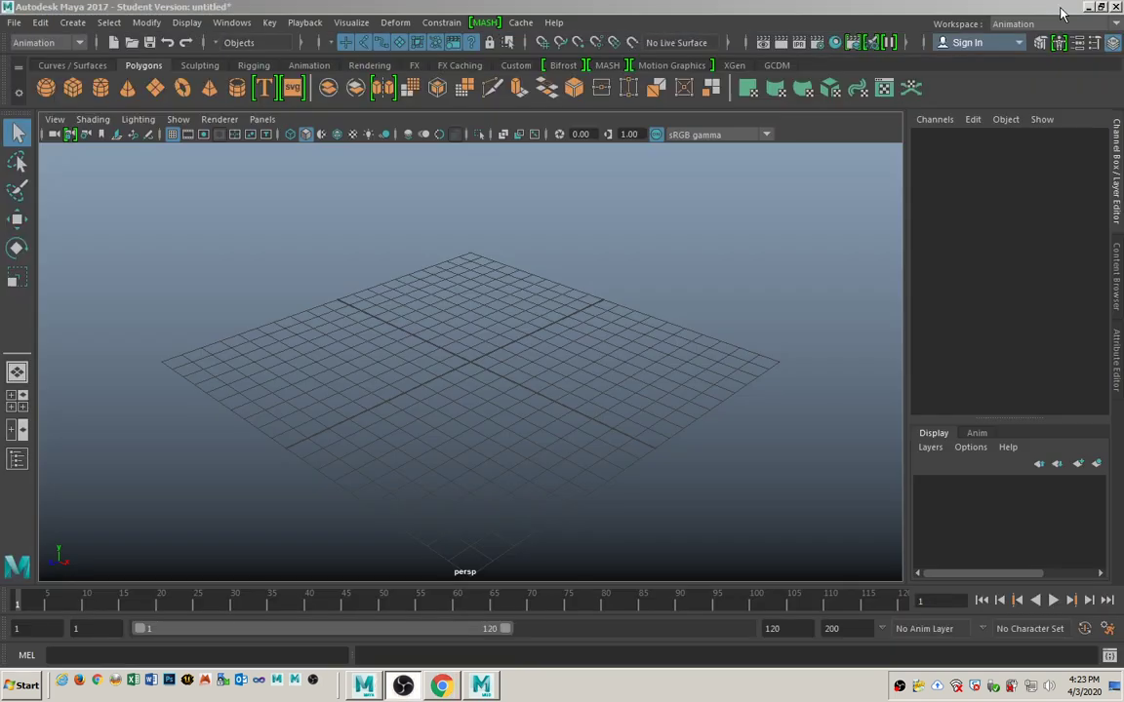
pyautogui.click(1085, 7)
pyautogui.click(1084, 8)
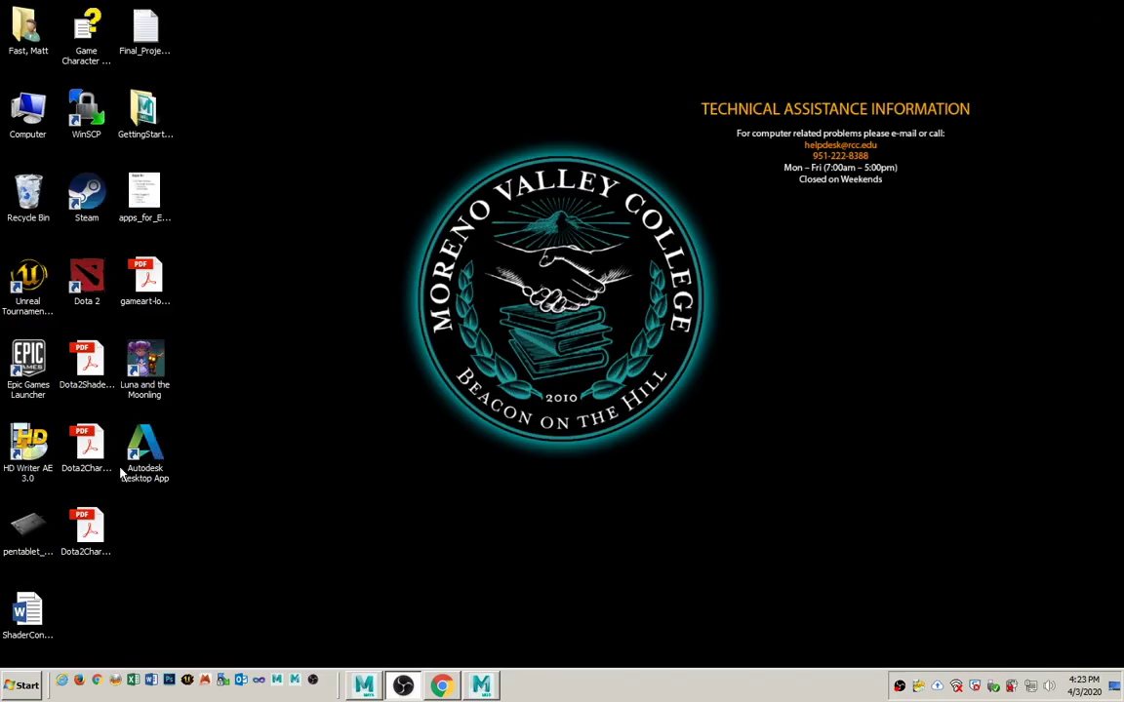
pyautogui.click(30, 611)
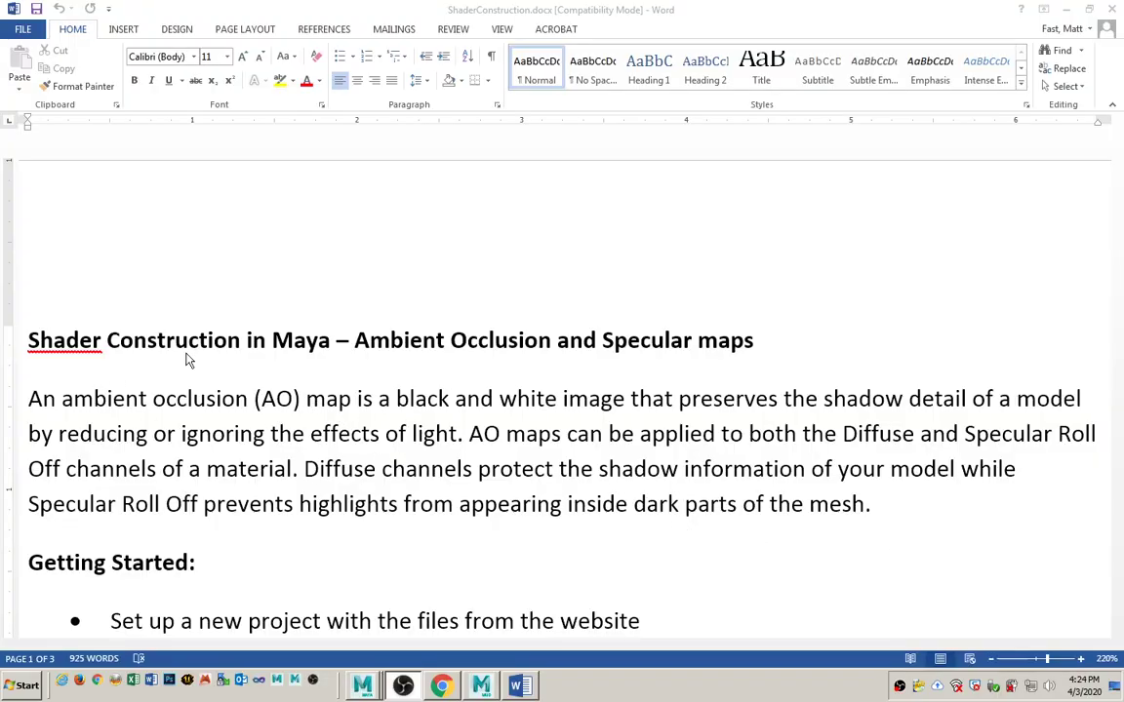
# Read through the shader construction directions from the ambient occlusion introduction to the Adding Skin section
pyautogui.click(411, 393)
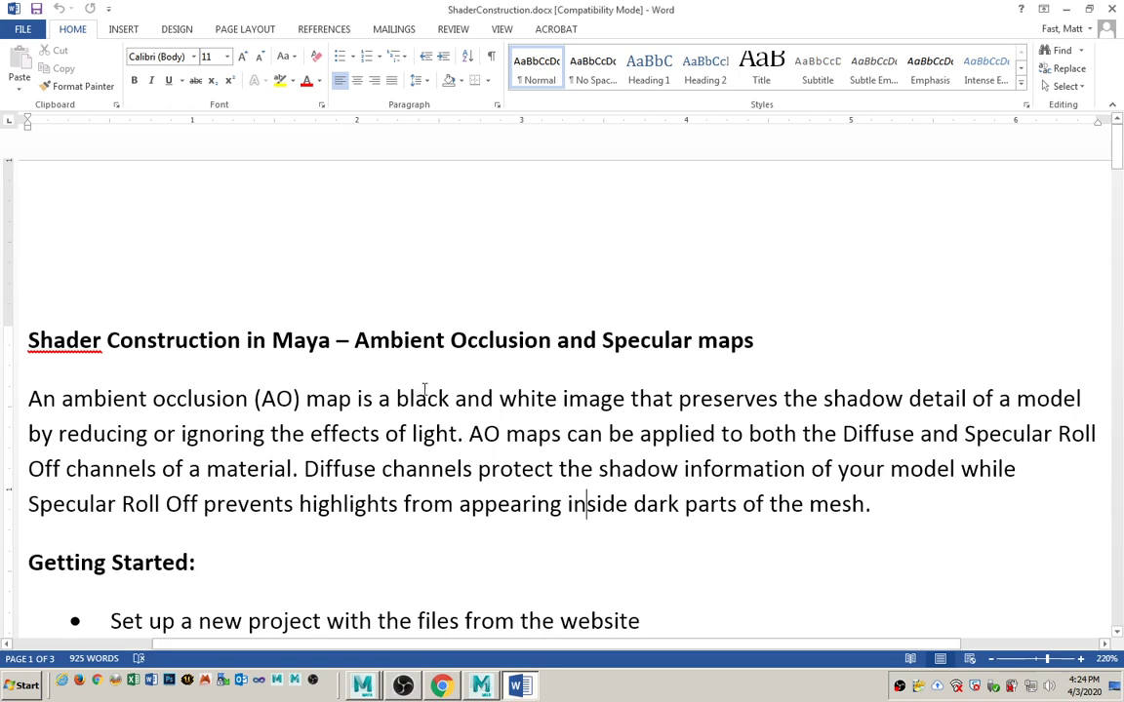
pyautogui.click(395, 400)
pyautogui.scroll(-15, 433, 393)
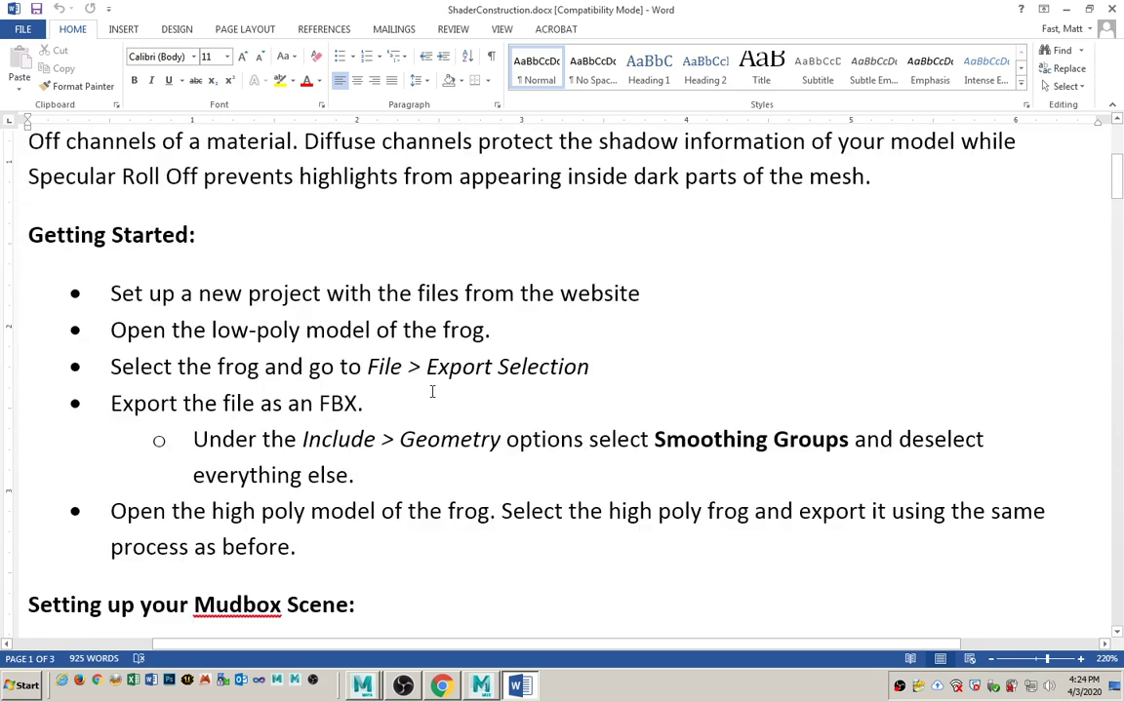
pyautogui.scroll(-15, 431, 389)
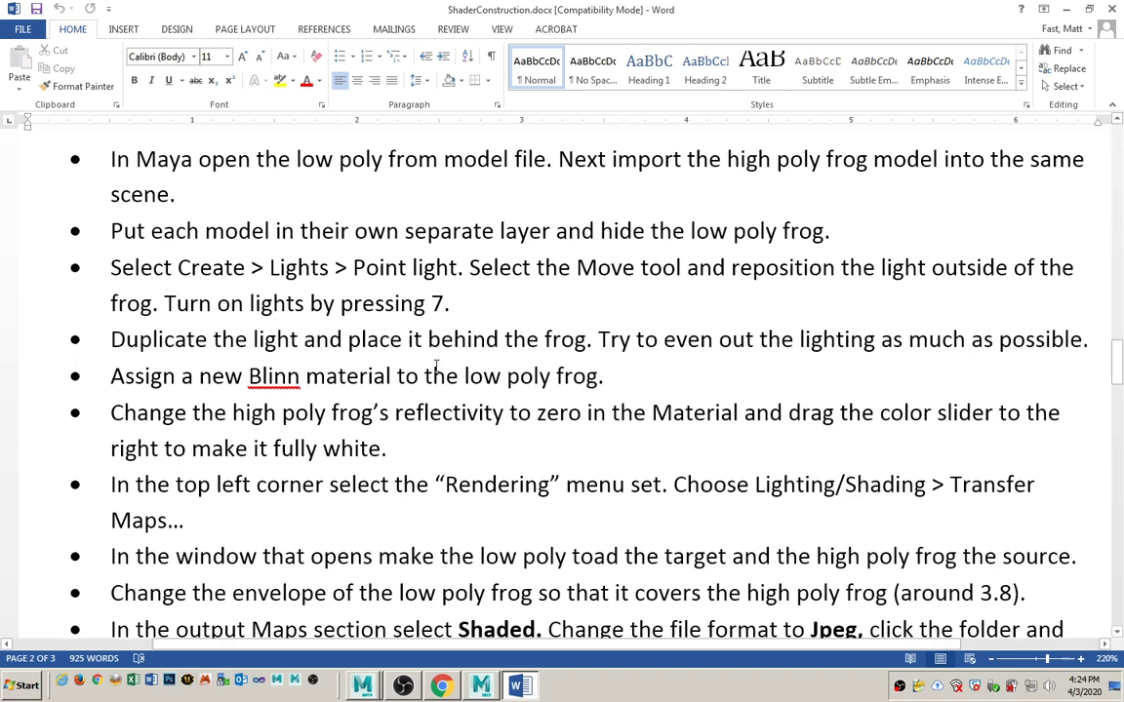
pyautogui.click(544, 301)
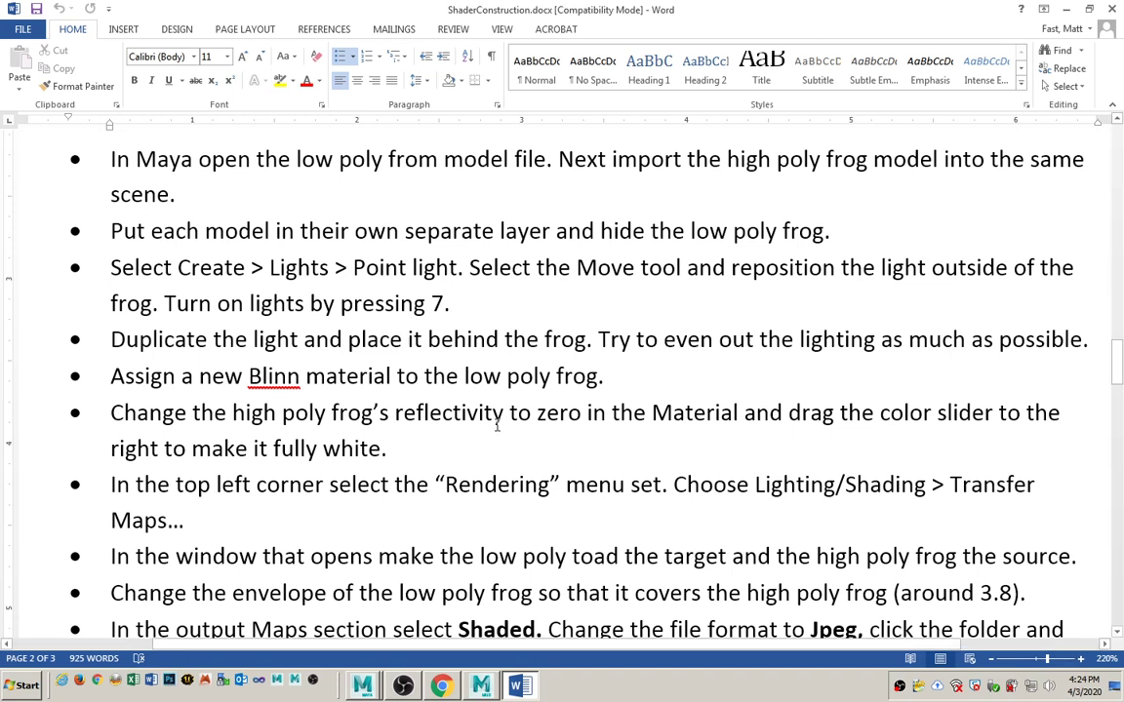
pyautogui.click(501, 377)
pyautogui.scroll(-3, 529, 405)
pyautogui.scroll(-7, 529, 403)
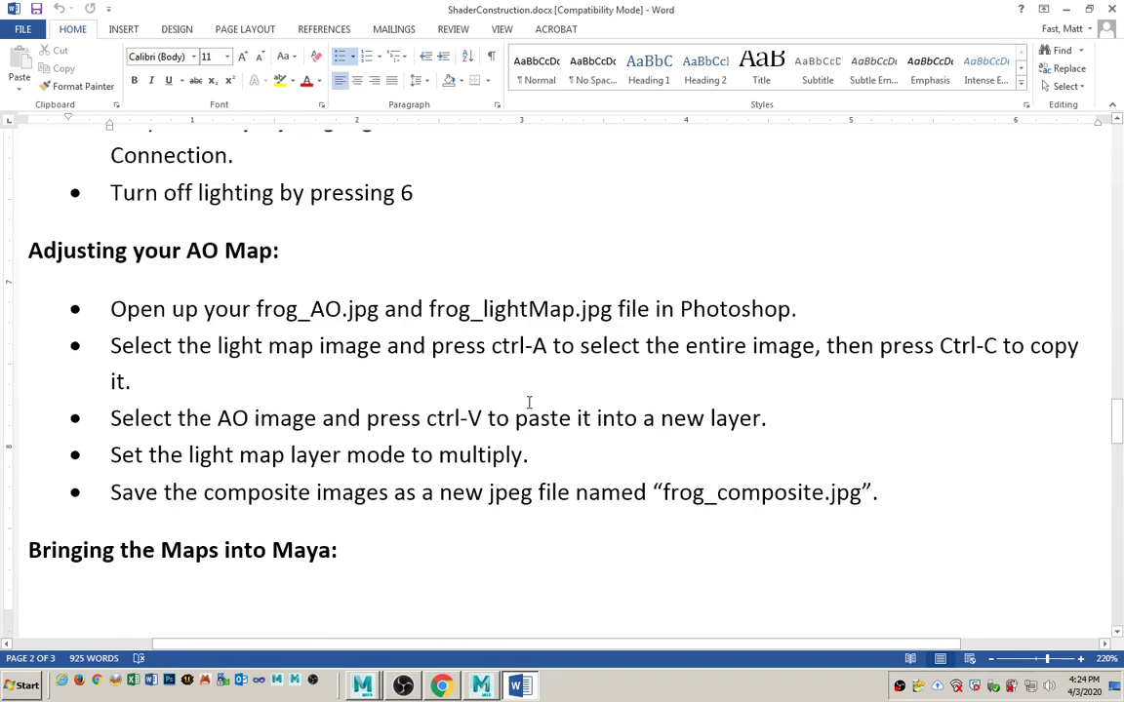
pyautogui.scroll(-4, 527, 402)
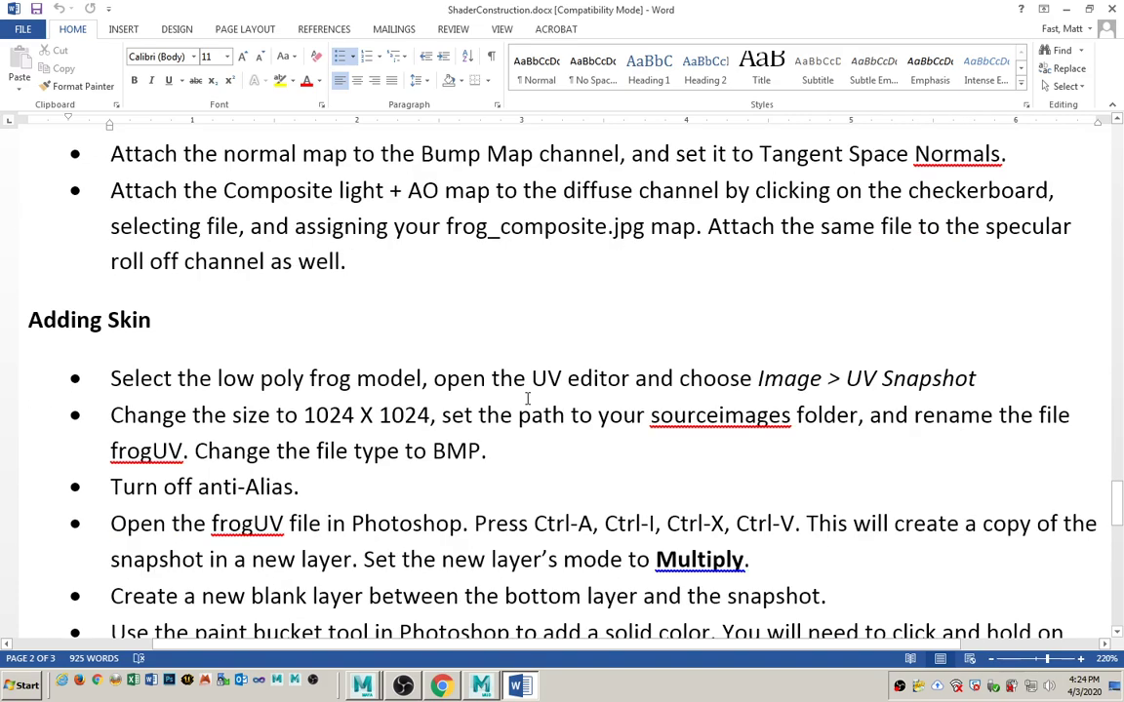
# Review the directions on adjusting the AO map in Photoshop and bringing the maps into Maya
pyautogui.scroll(10, 531, 393)
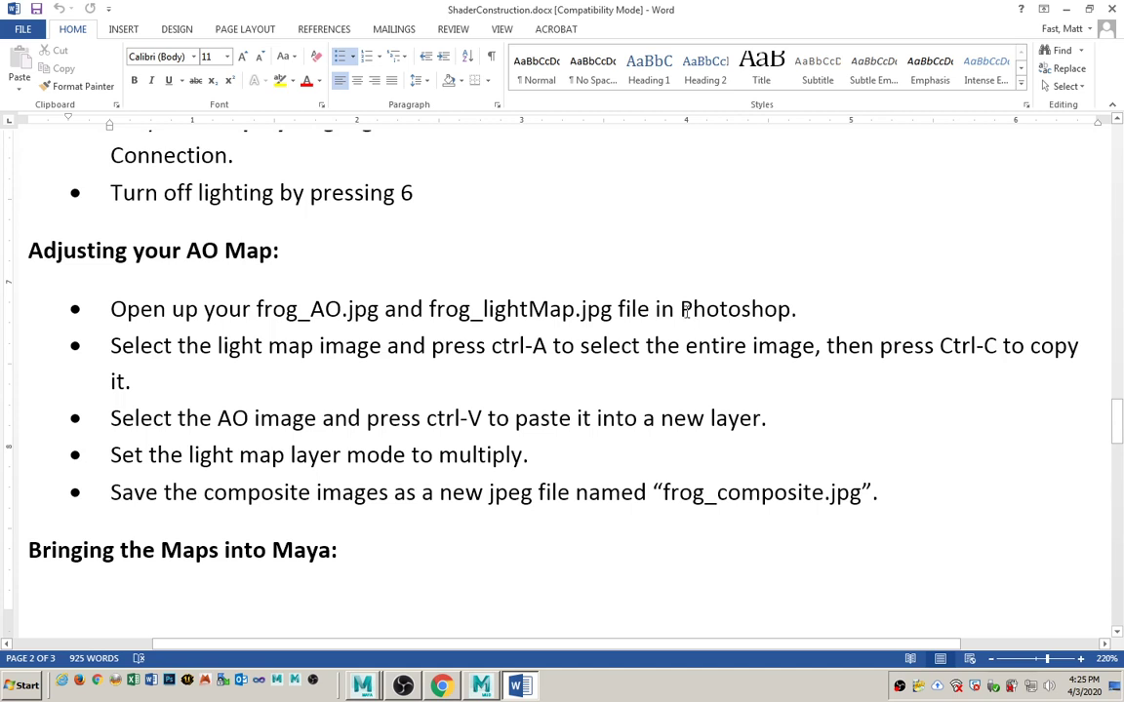
pyautogui.moveTo(661, 310); pyautogui.dragTo(771, 310)
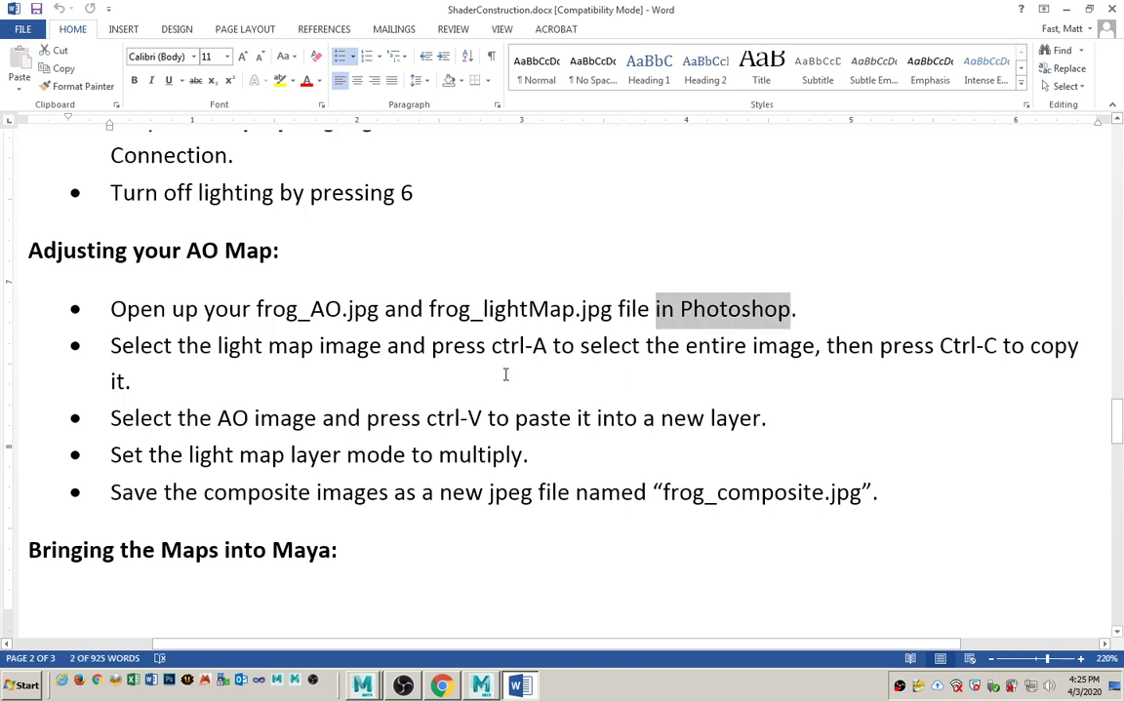
pyautogui.scroll(2, 492, 380)
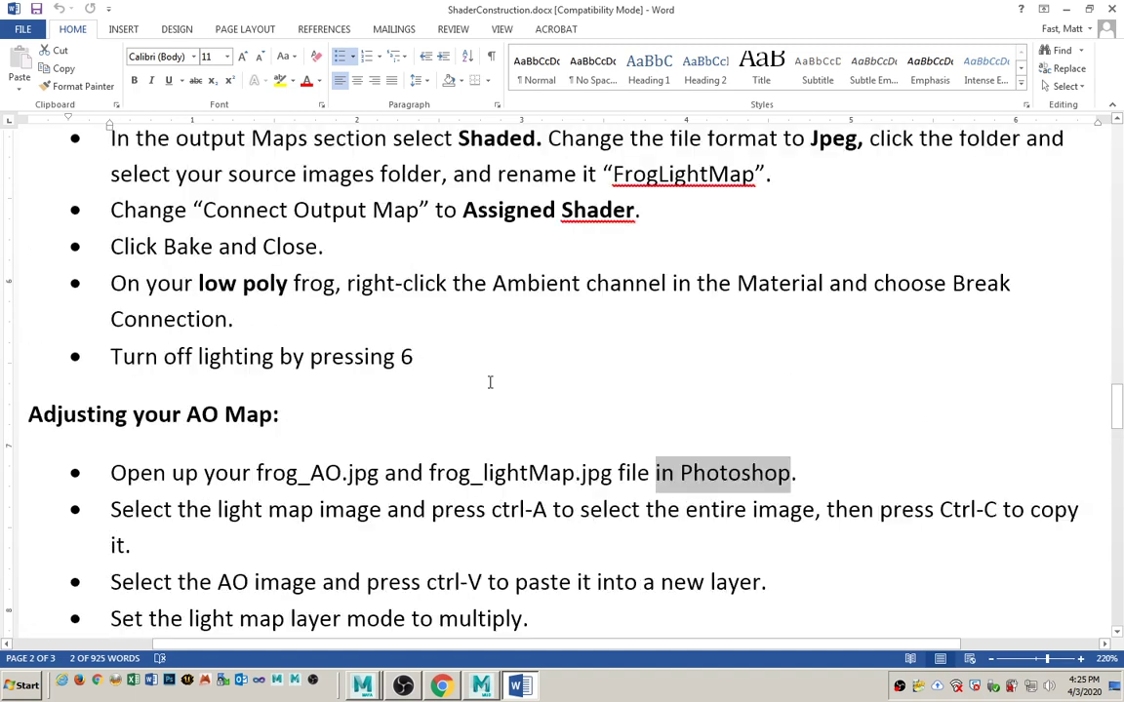
pyautogui.scroll(2, 490, 381)
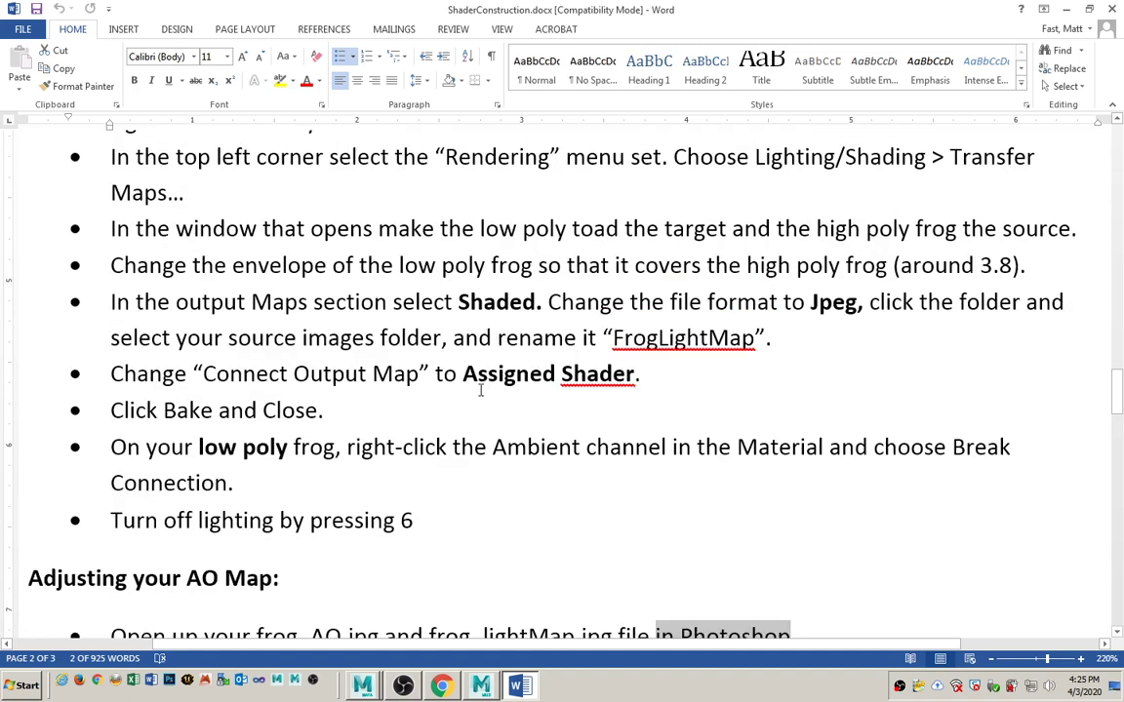
pyautogui.scroll(-2, 343, 447)
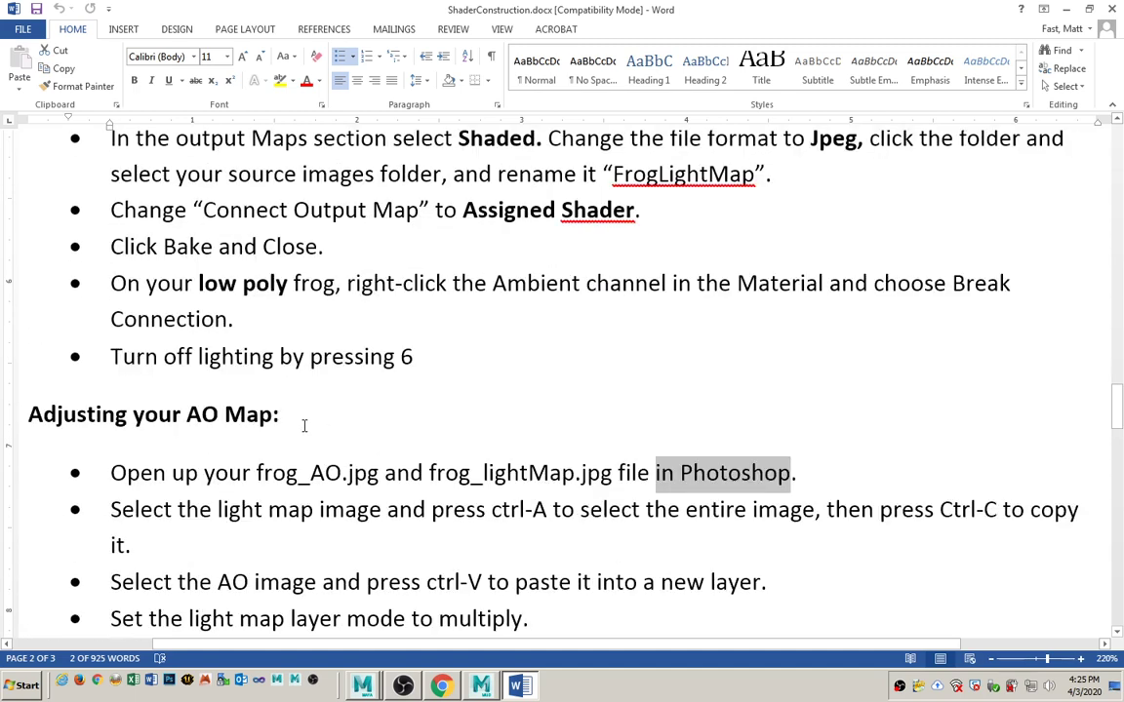
pyautogui.scroll(-8, 305, 426)
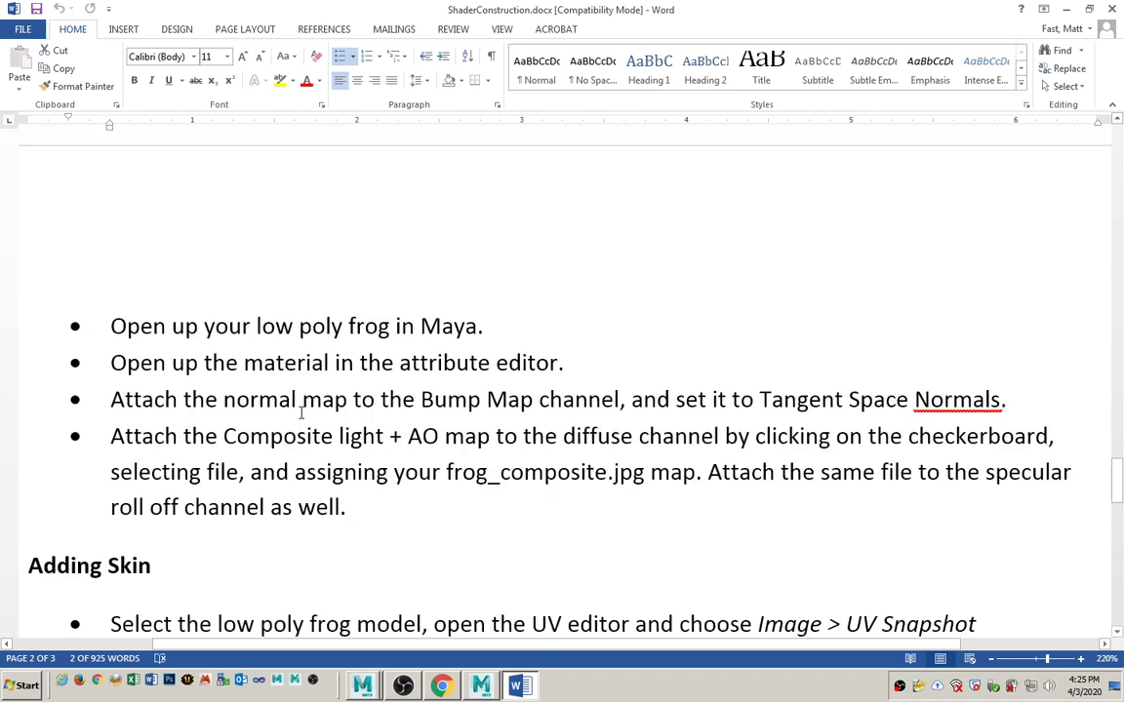
pyautogui.scroll(-1, 302, 413)
pyautogui.scroll(4, 147, 278)
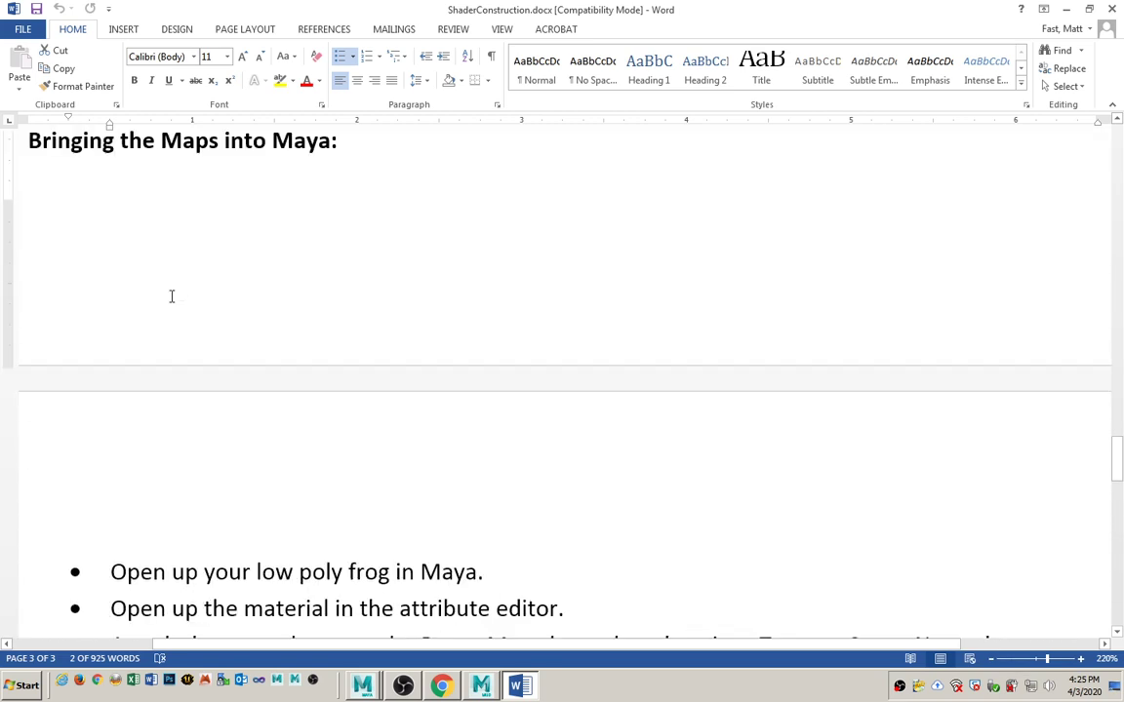
pyautogui.scroll(-5, 191, 278)
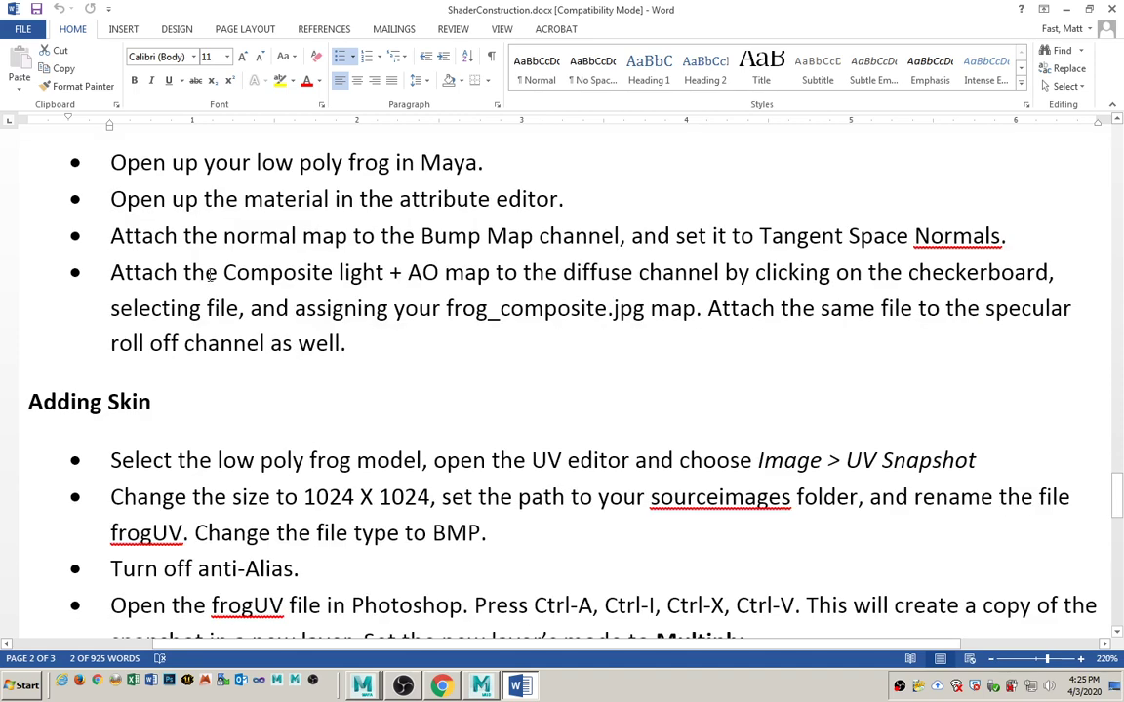
pyautogui.scroll(1, 232, 267)
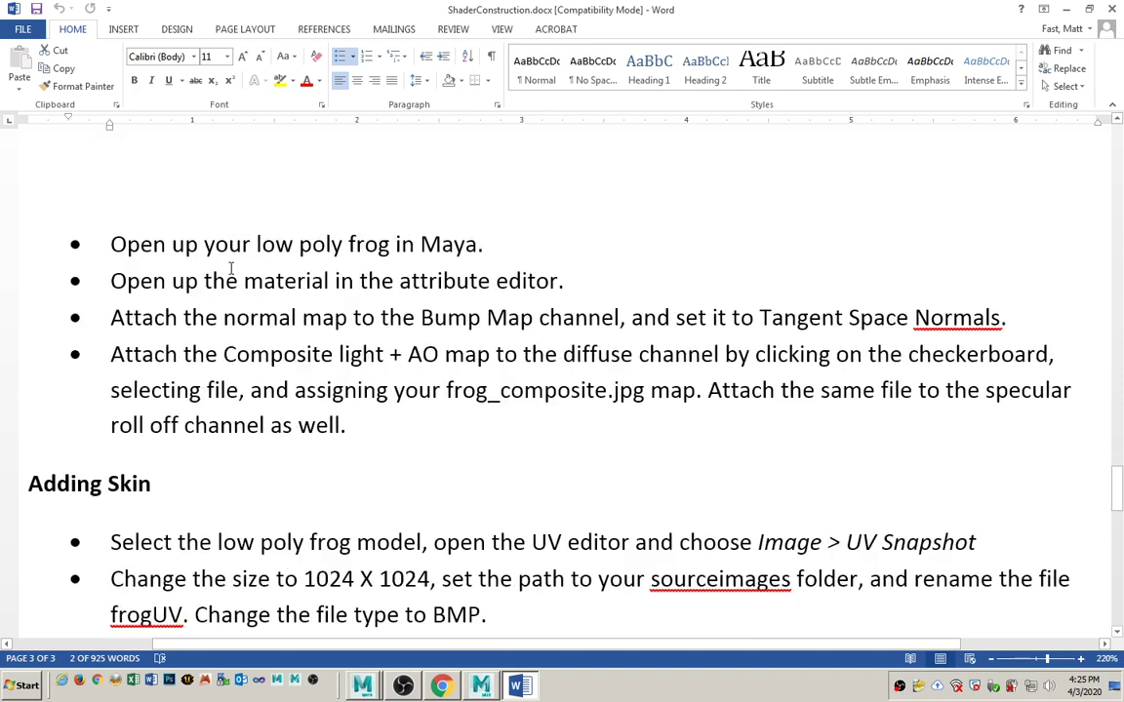
pyautogui.click(353, 432)
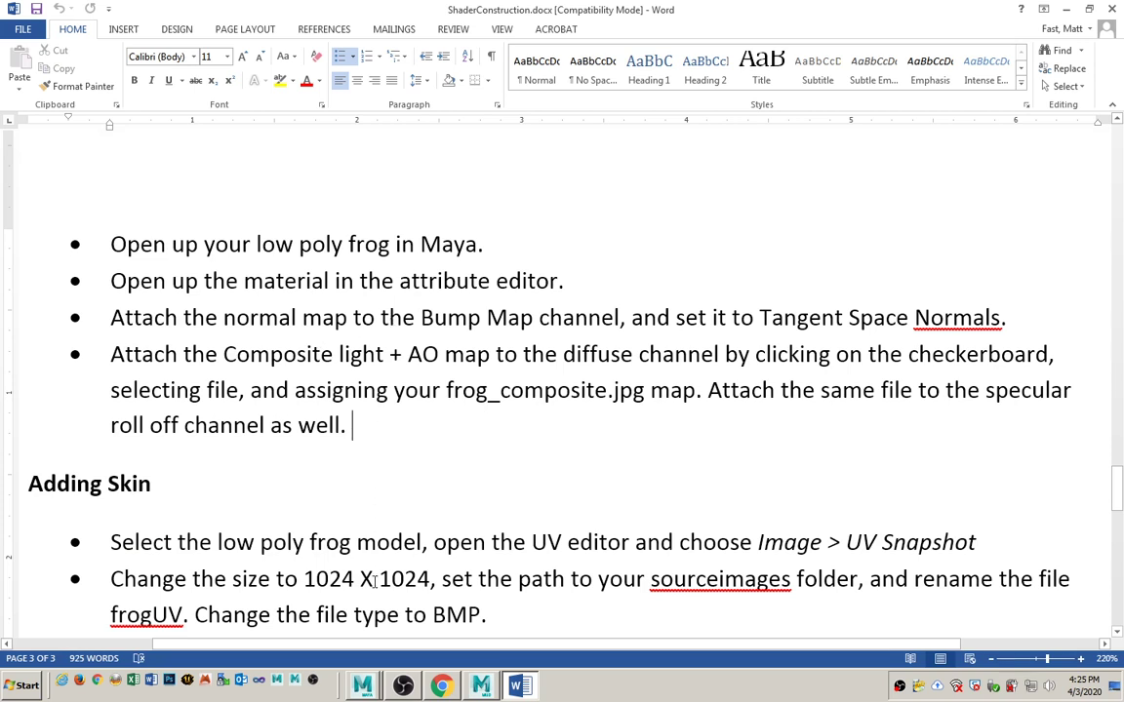
# Switch between Maya and Mudbox to view both empty scenes
pyautogui.click(363, 687)
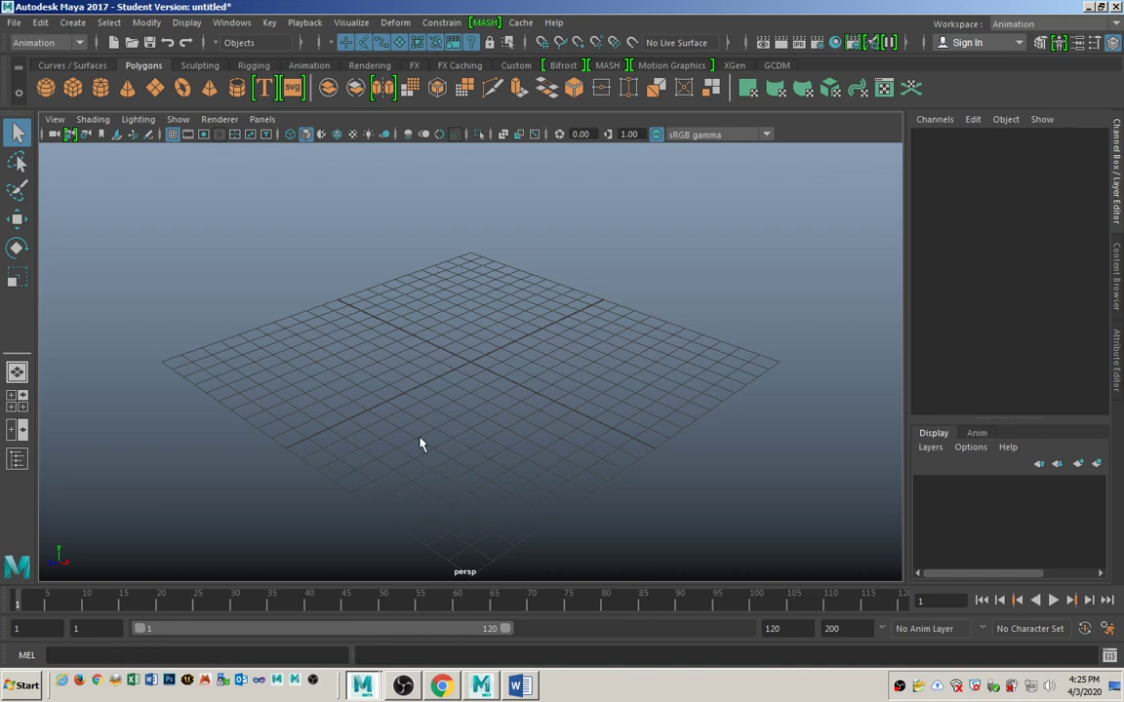
pyautogui.click(468, 687)
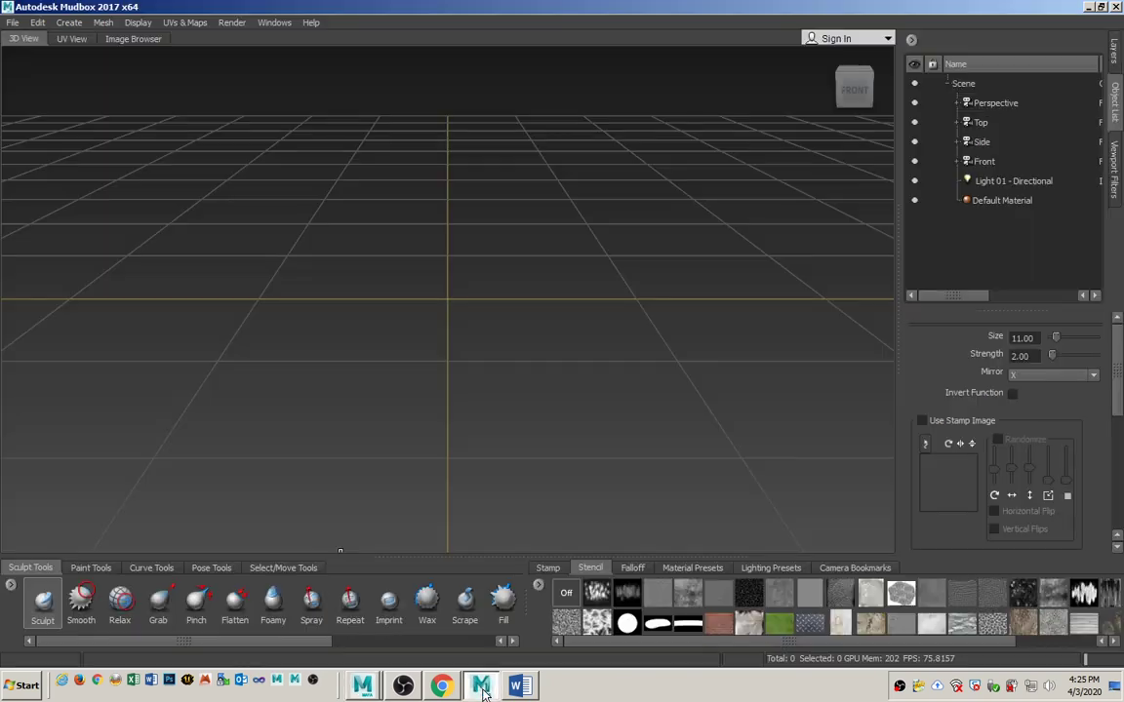
pyautogui.click(362, 686)
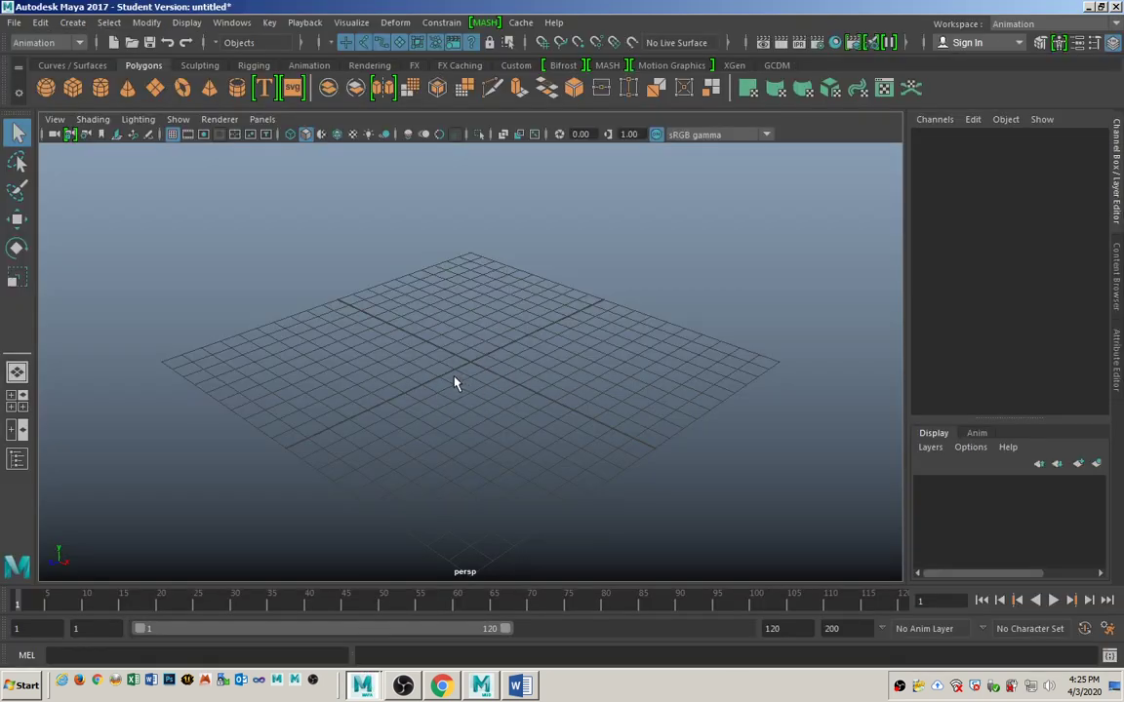
pyautogui.click(483, 687)
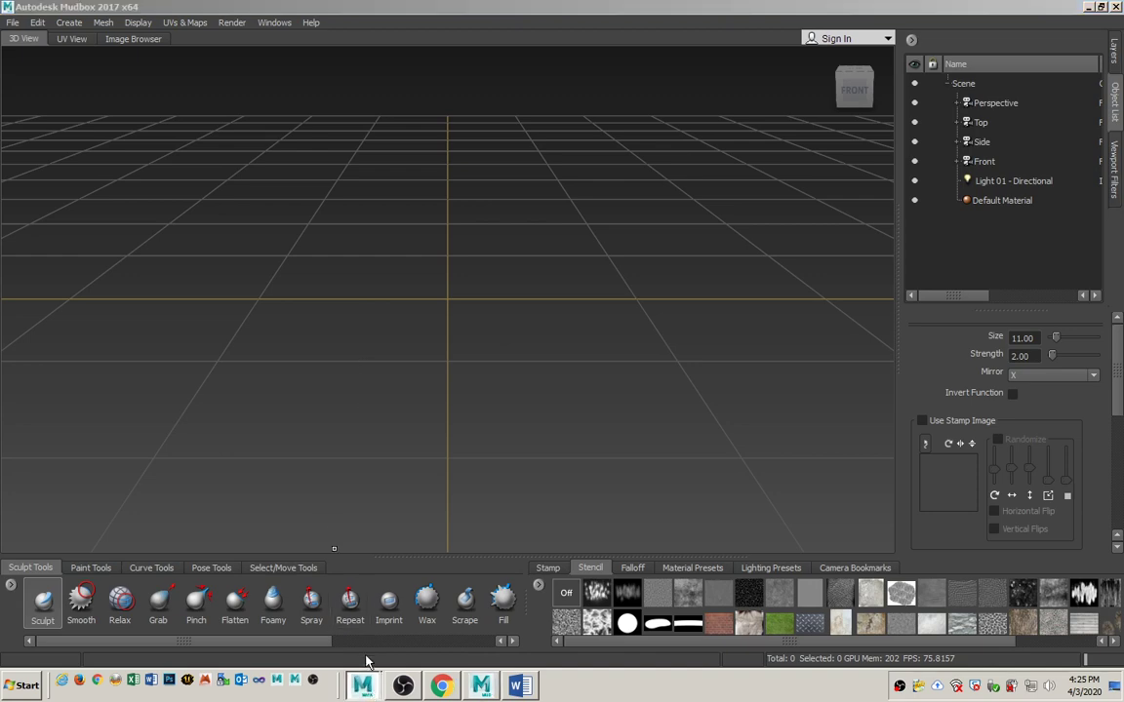
# Switch to Maya and start a new project named Toad_Project
pyautogui.click(362, 687)
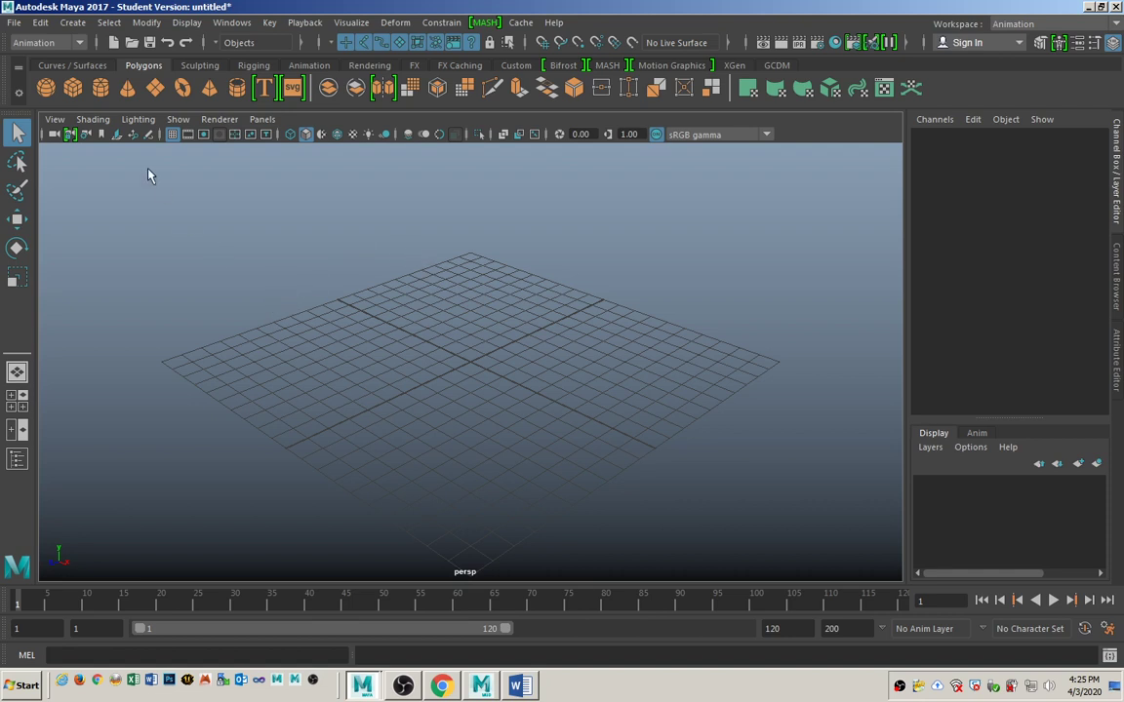
pyautogui.click(9, 22)
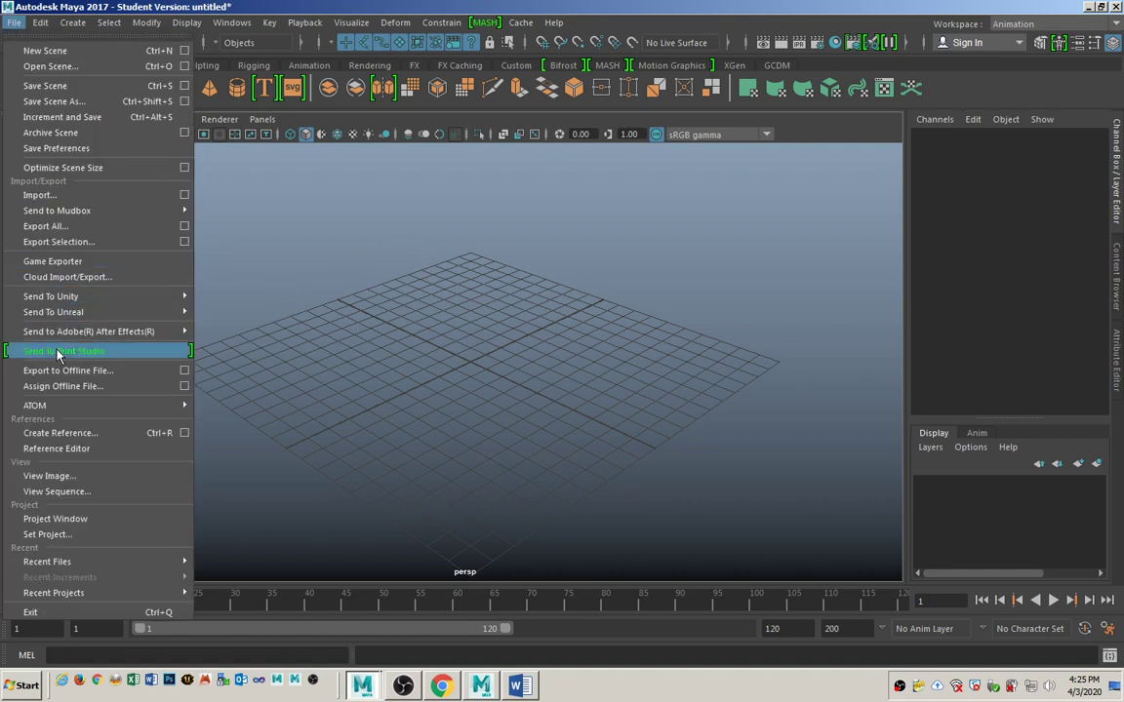
pyautogui.click(75, 519)
pyautogui.click(751, 208)
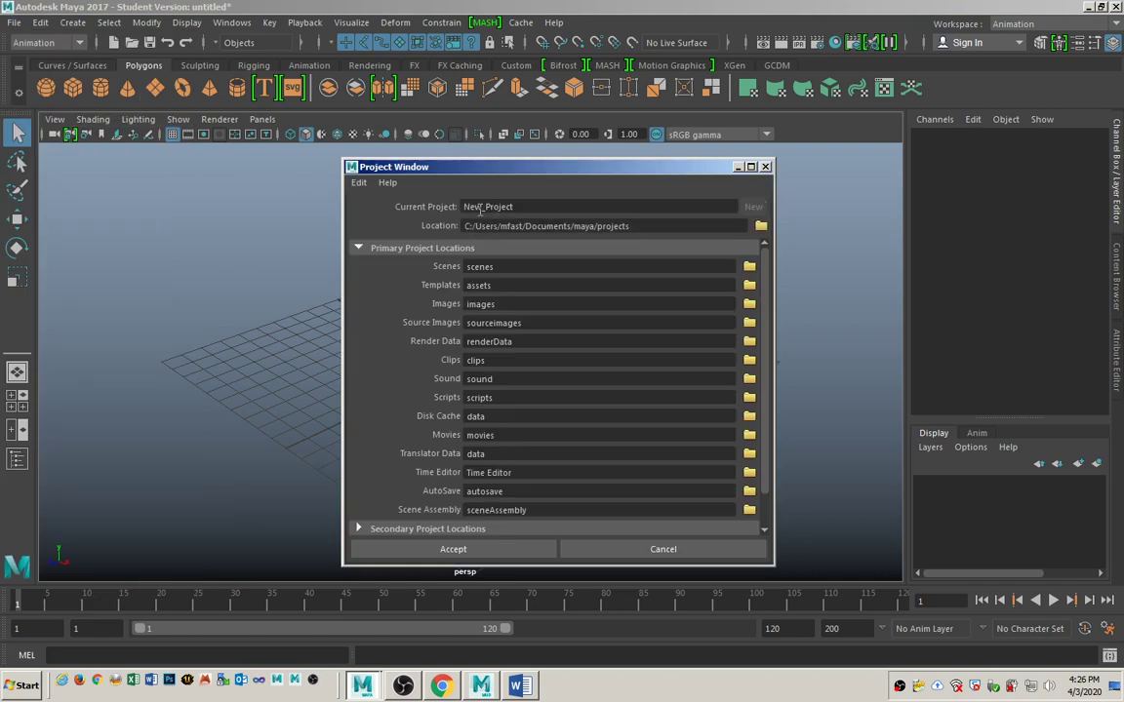
pyautogui.moveTo(481, 208); pyautogui.dragTo(441, 206)
pyautogui.write('Toad')
# Set the new project's location to the Desktop folder and create the project
pyautogui.click(760, 226)
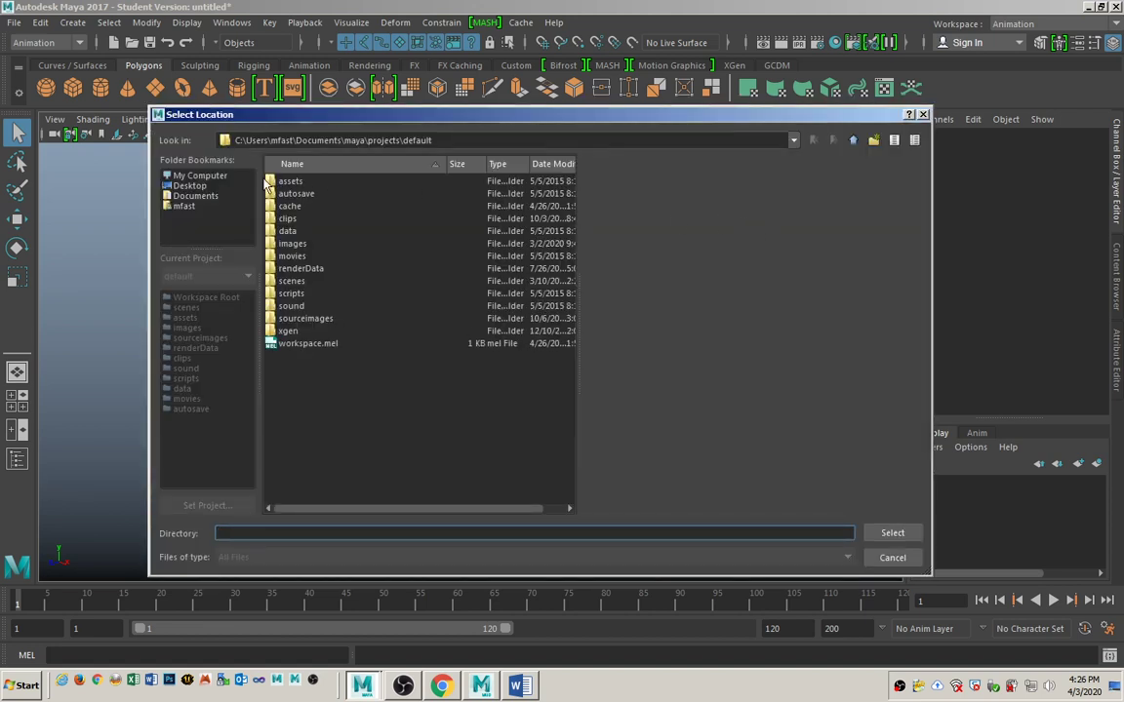
pyautogui.click(189, 186)
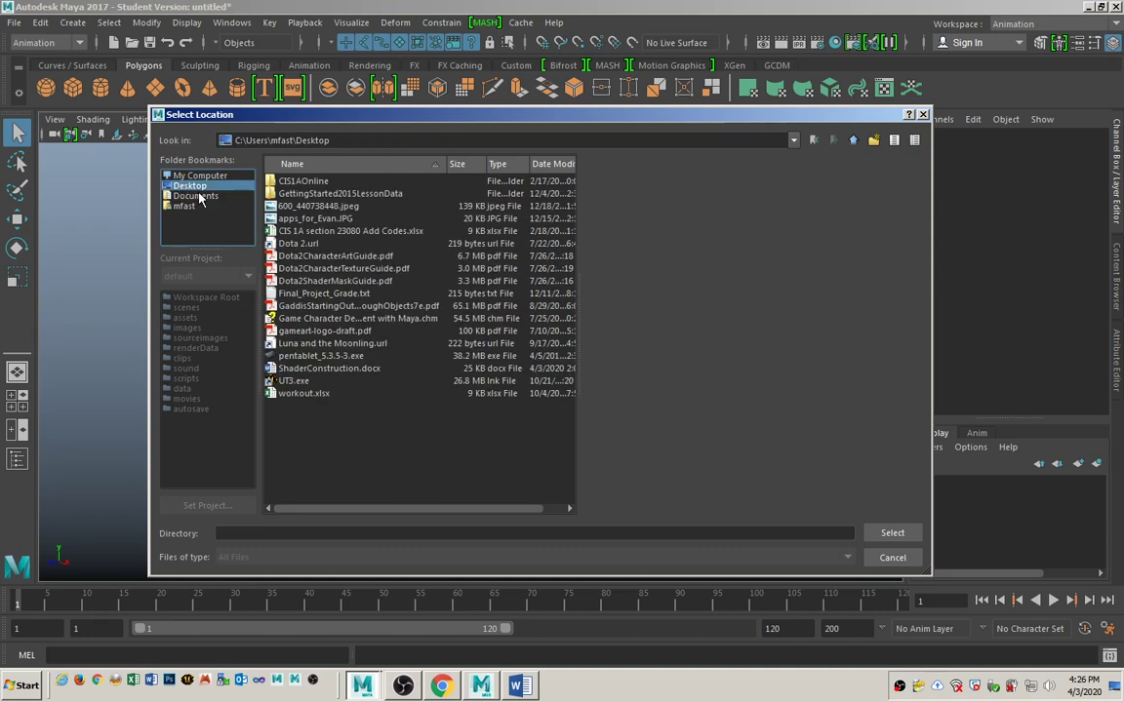
pyautogui.click(891, 534)
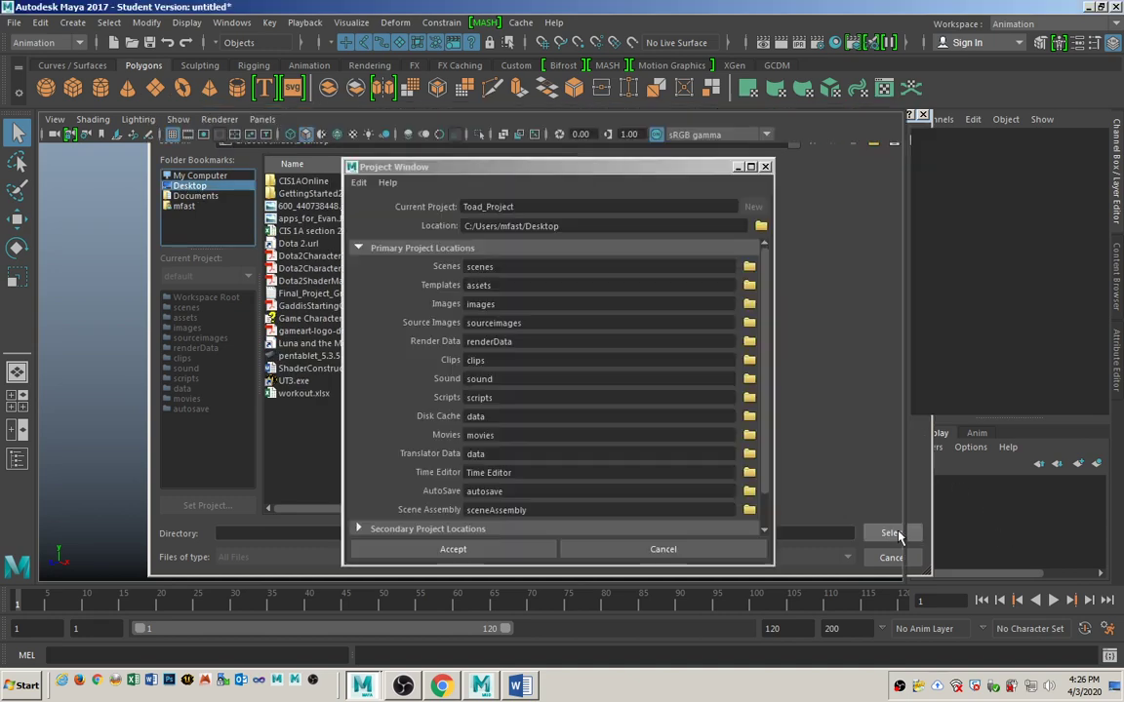
pyautogui.click(452, 549)
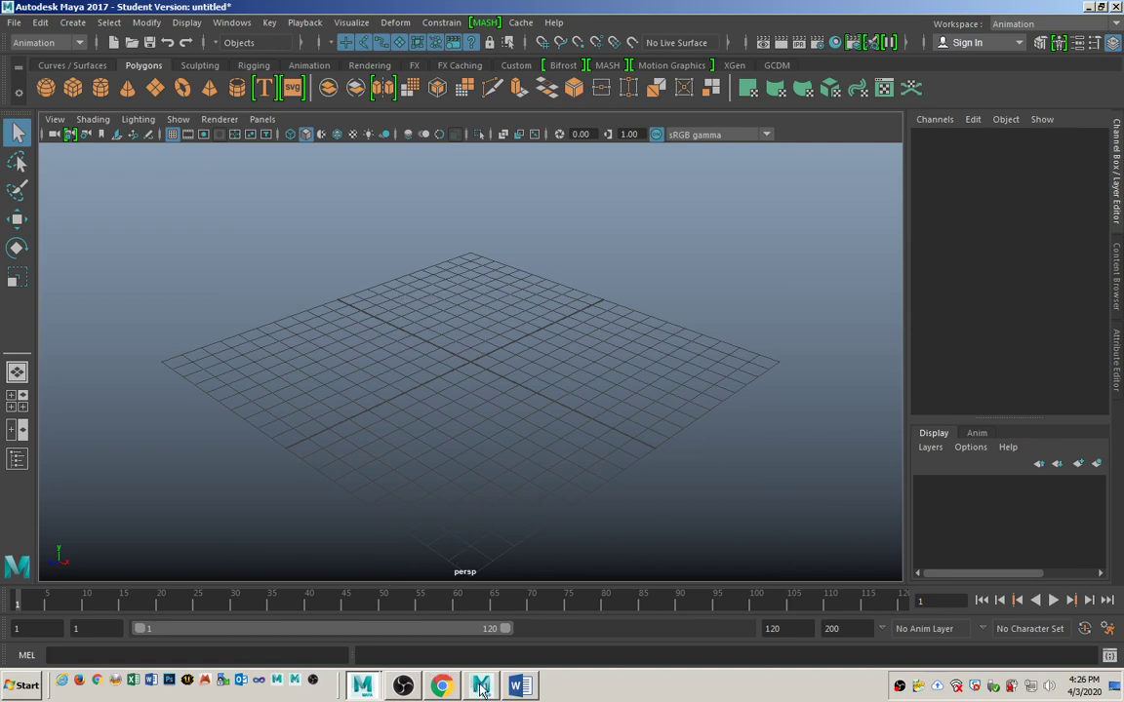
# Switch to Chrome and save the linked Toad_lo_res.mb scene into the scenes folder of Toad_Project on the Desktop
pyautogui.click(442, 686)
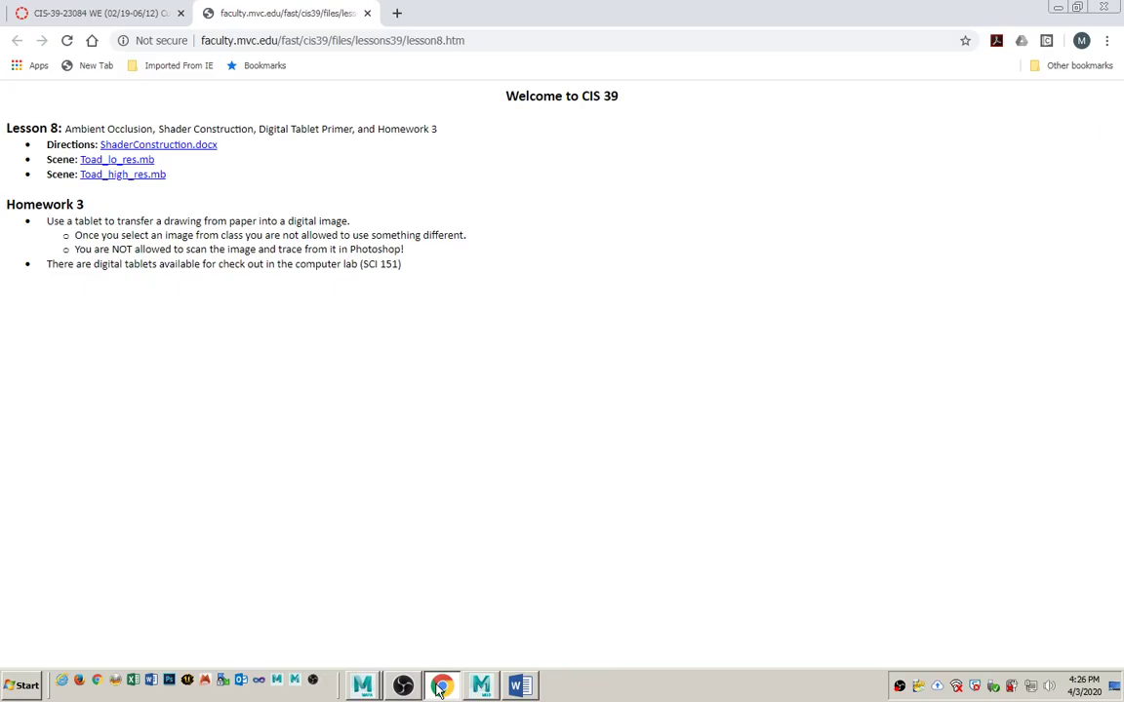
pyautogui.rightClick(135, 163)
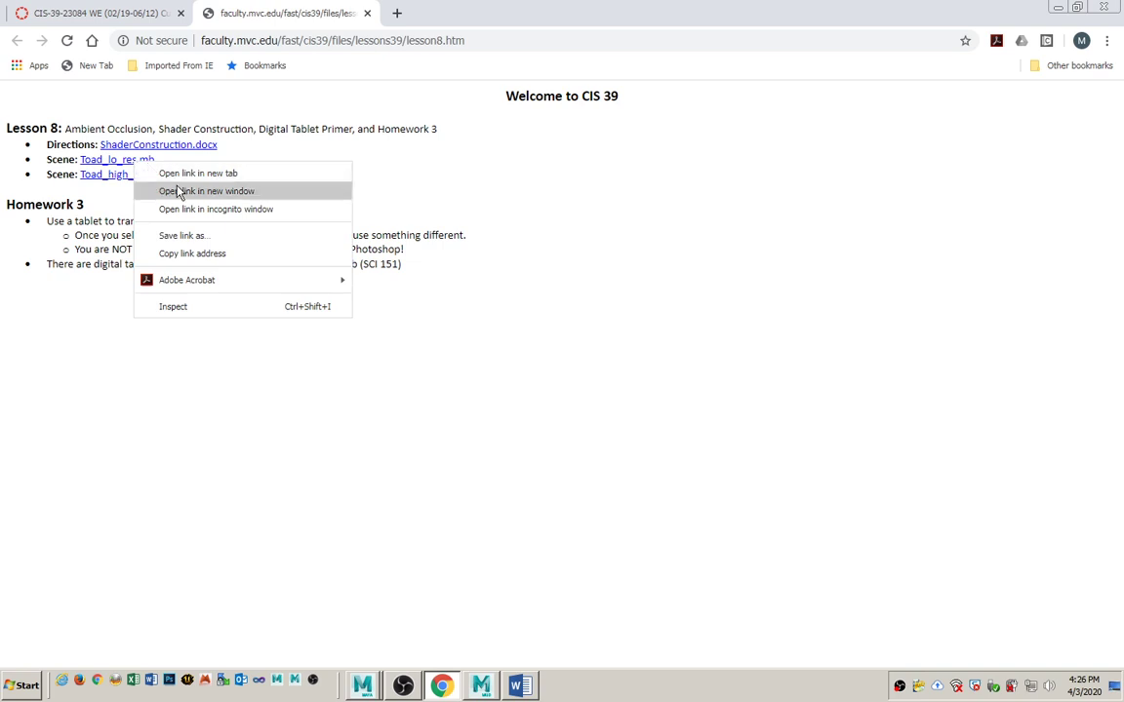
pyautogui.click(185, 235)
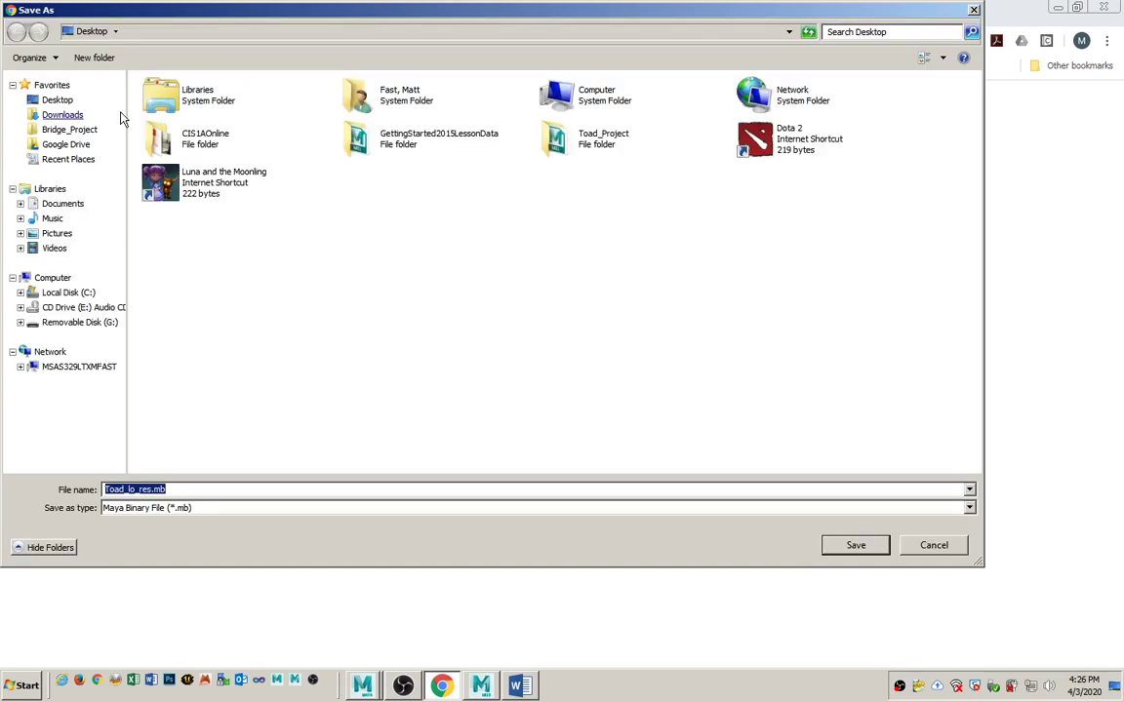
pyautogui.click(61, 101)
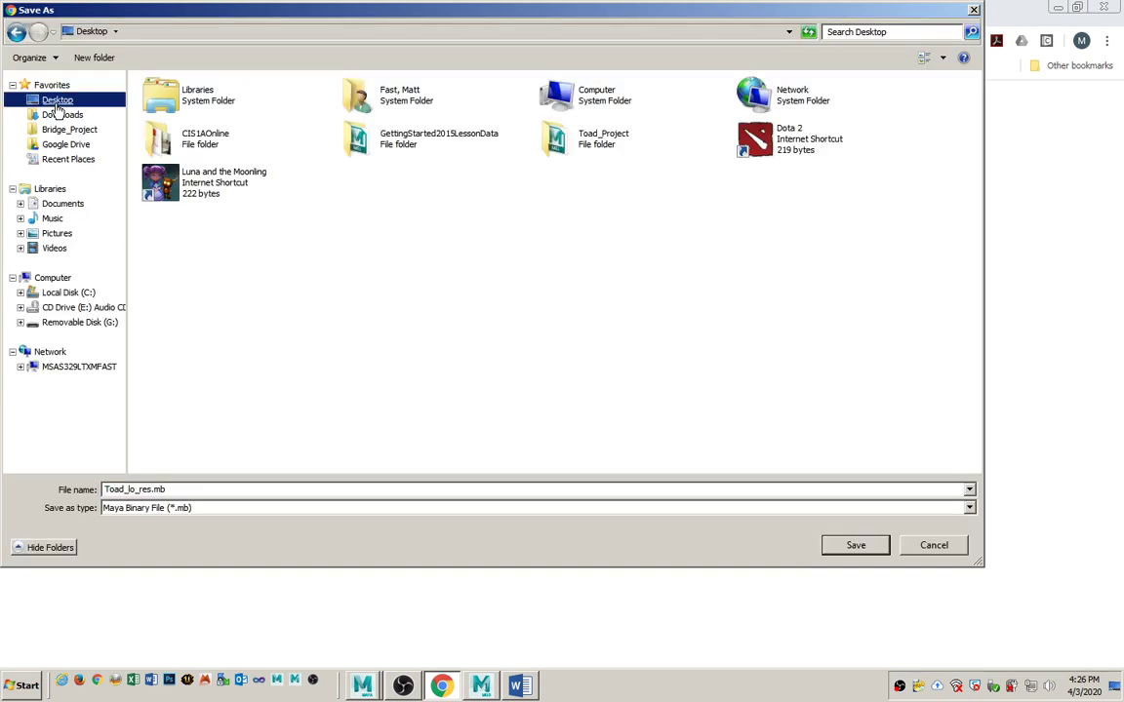
pyautogui.click(601, 150)
pyautogui.doubleClick(606, 144)
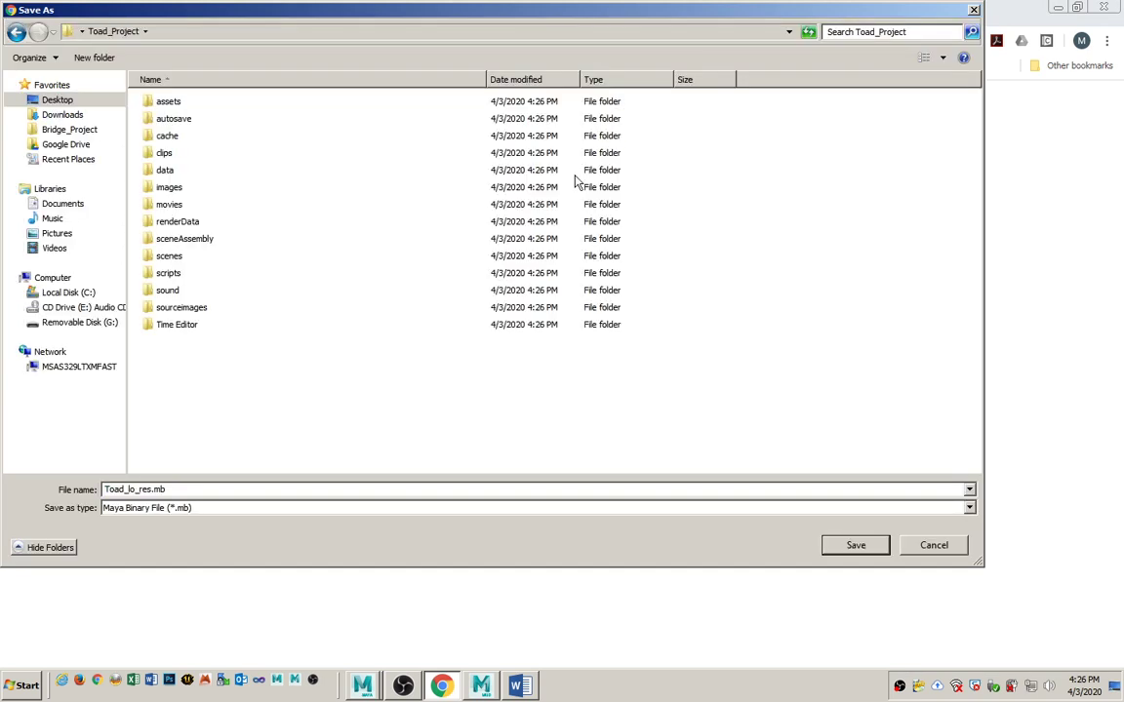
pyautogui.doubleClick(172, 256)
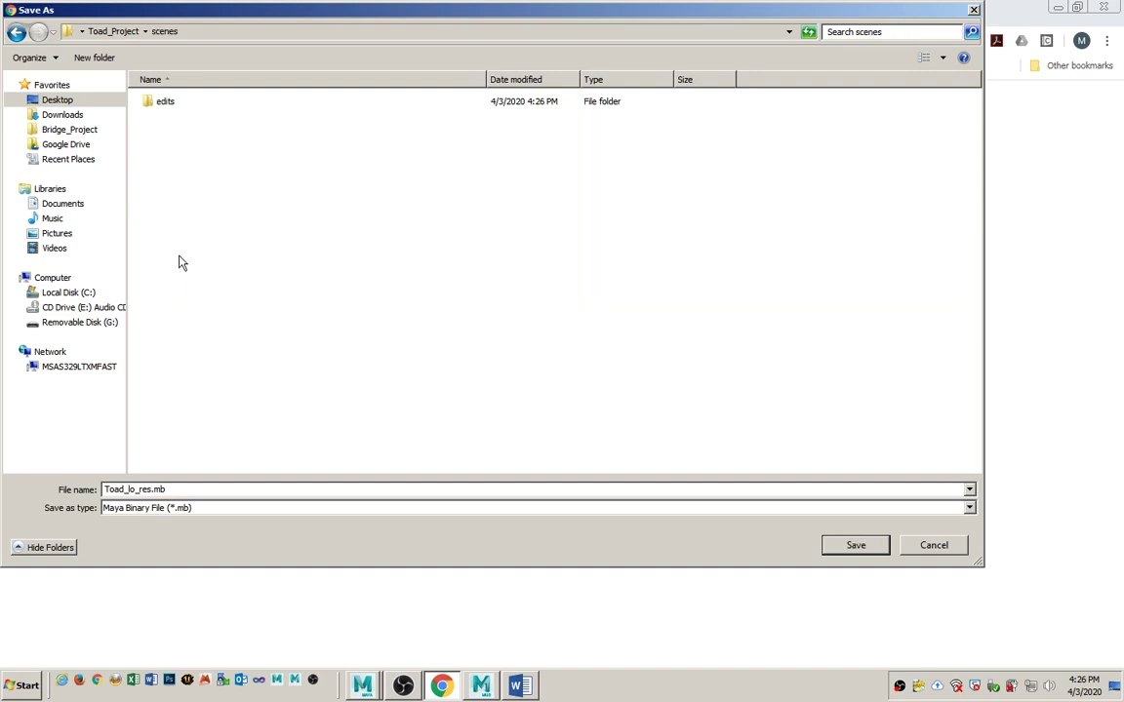
pyautogui.click(854, 546)
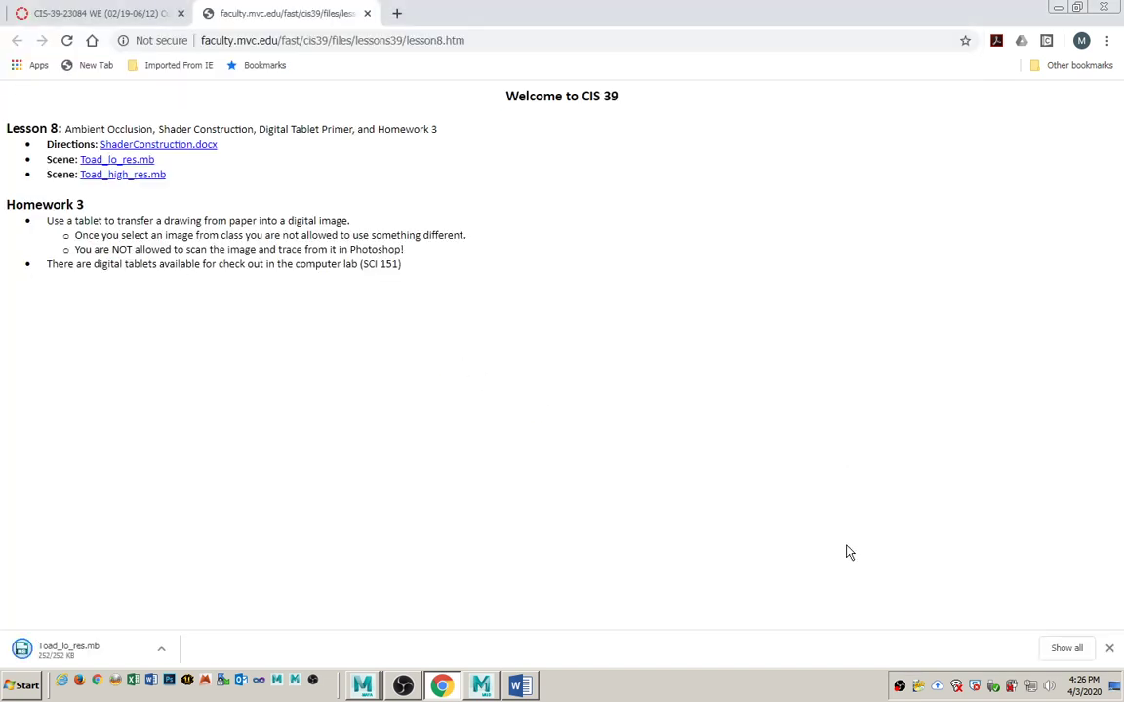
# Save the linked high-resolution toad scene as Toad_hi_res.mb in the same scenes folder
pyautogui.rightClick(105, 180)
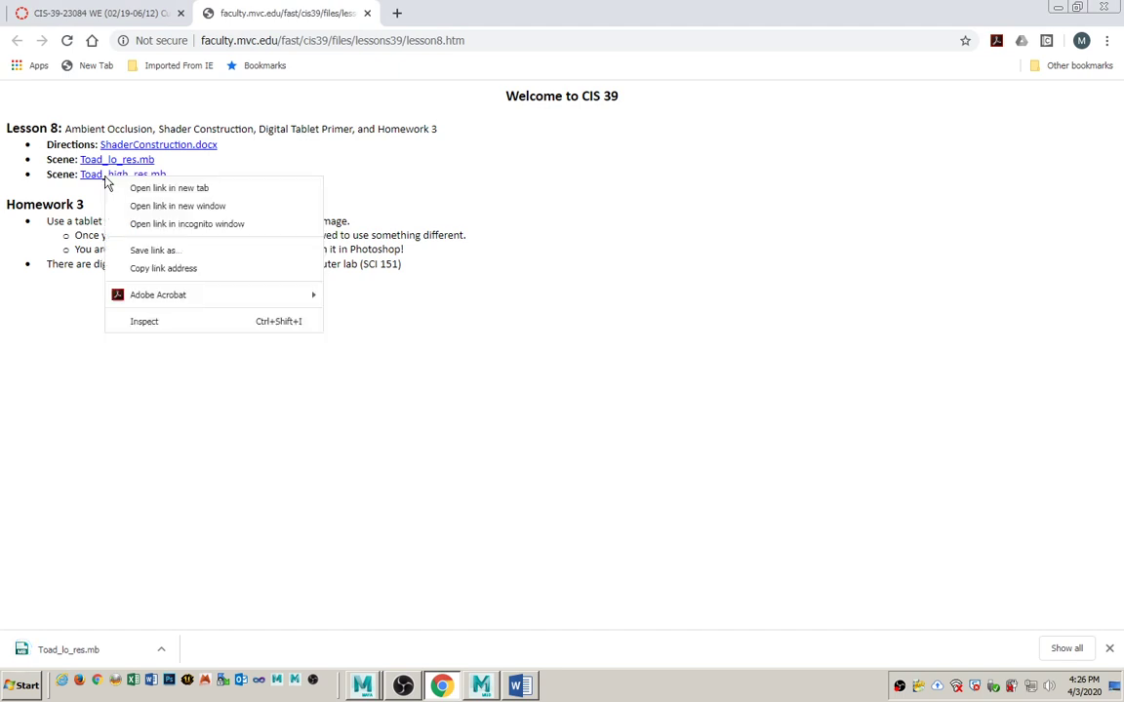
pyautogui.click(166, 254)
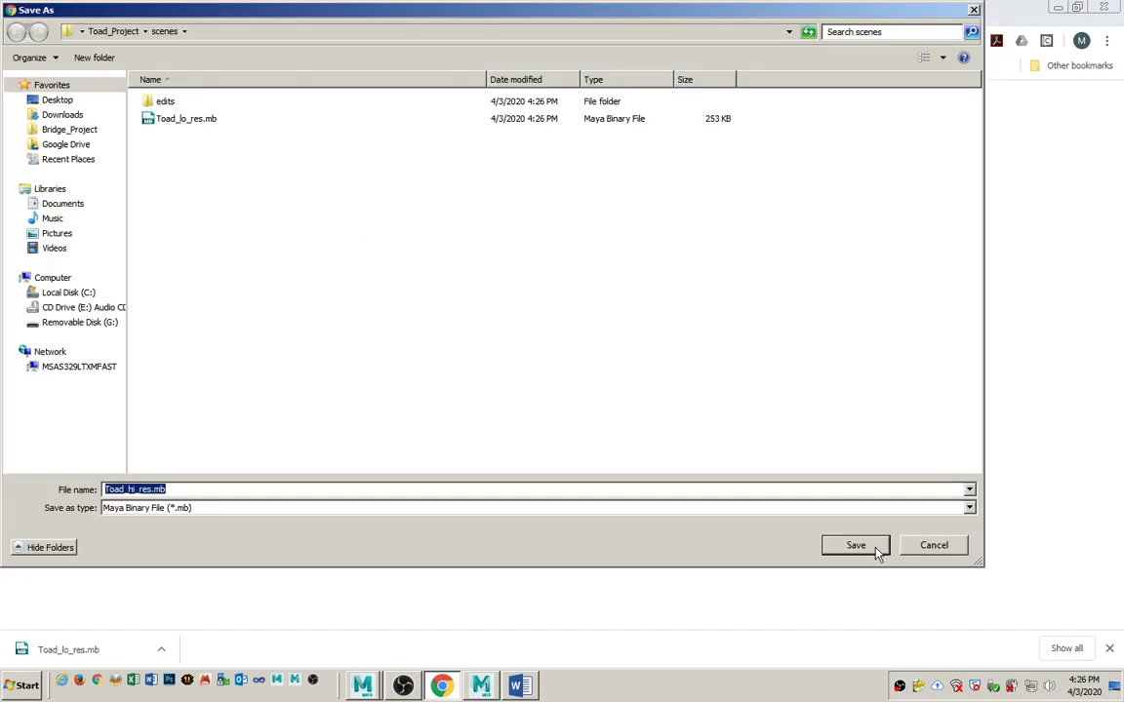
pyautogui.click(876, 551)
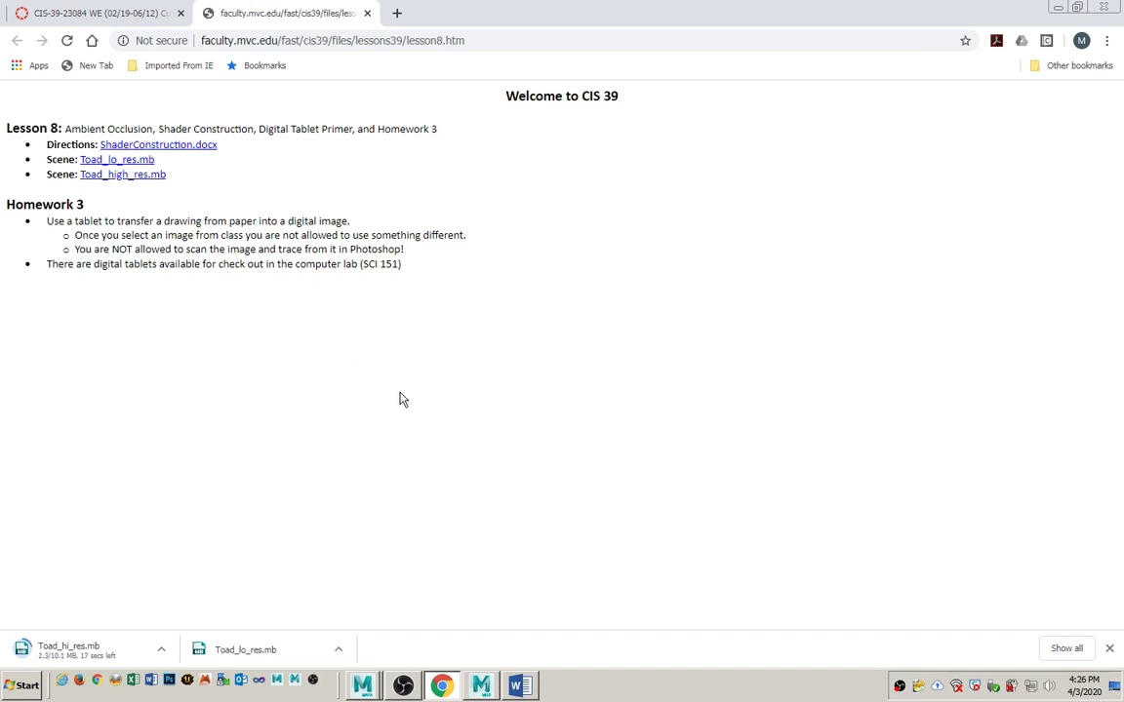
pyautogui.click(363, 689)
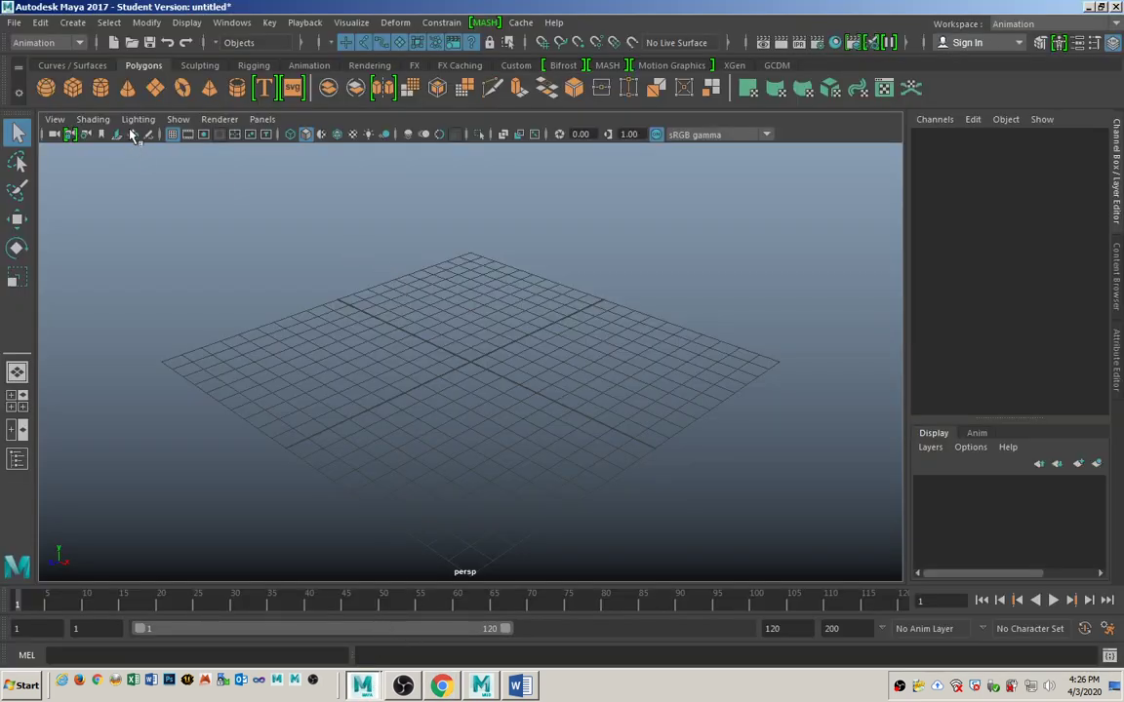
pyautogui.click(131, 42)
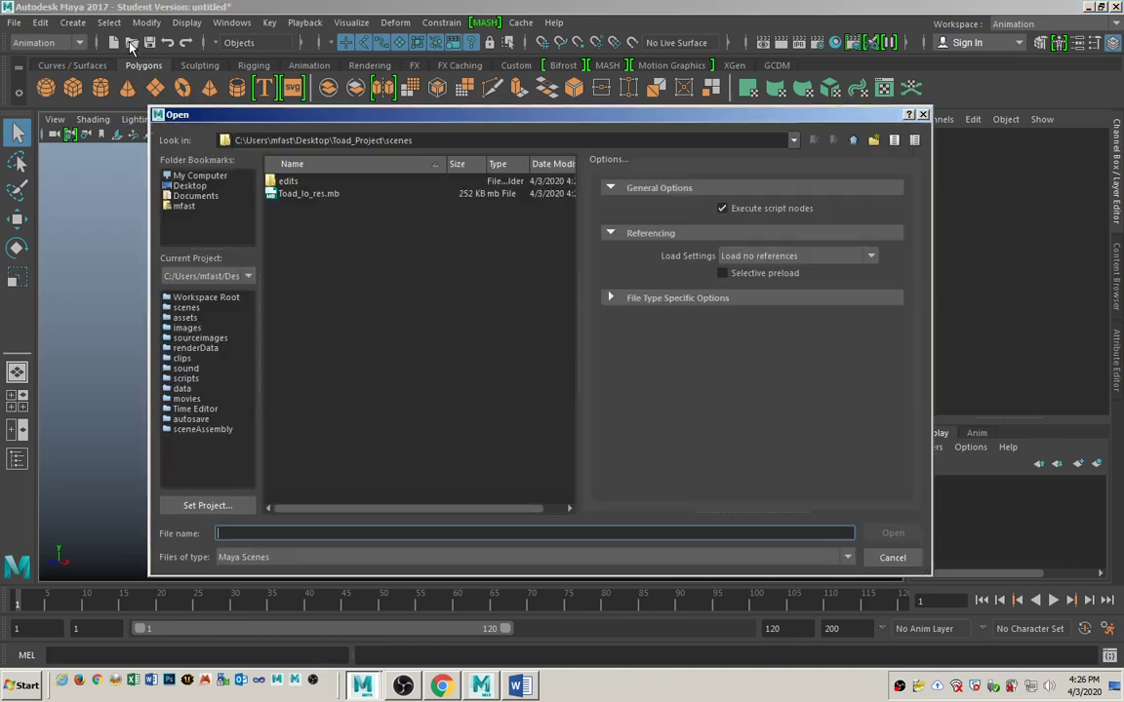
pyautogui.click(295, 194)
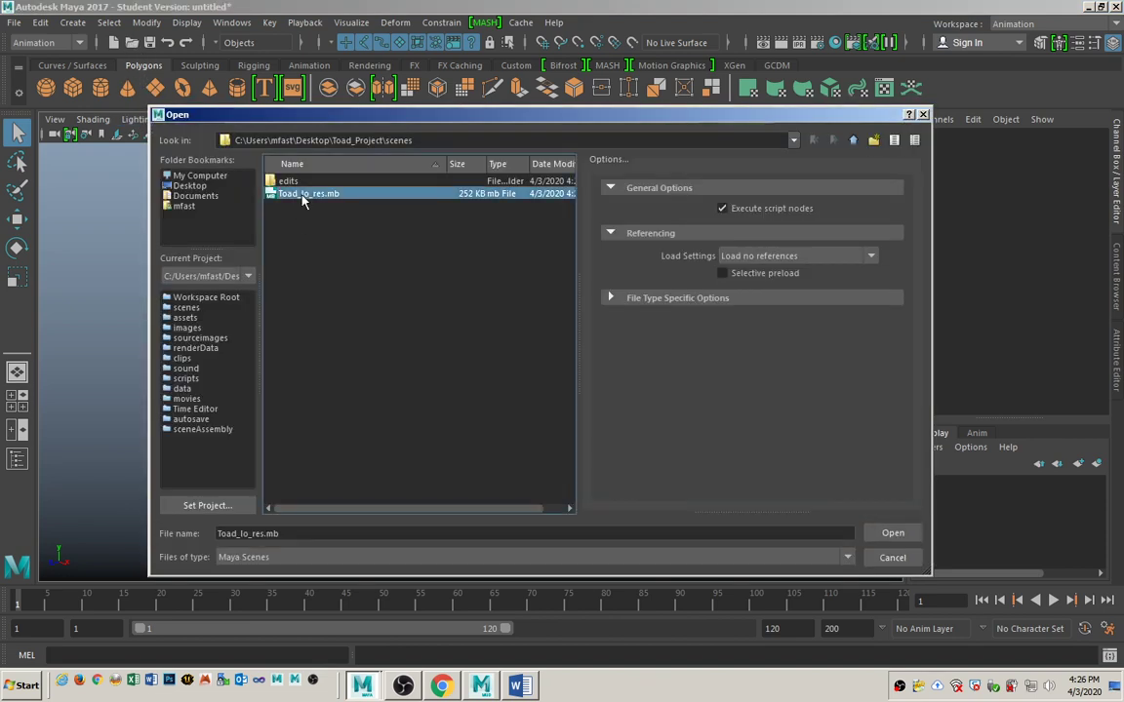
pyautogui.click(890, 557)
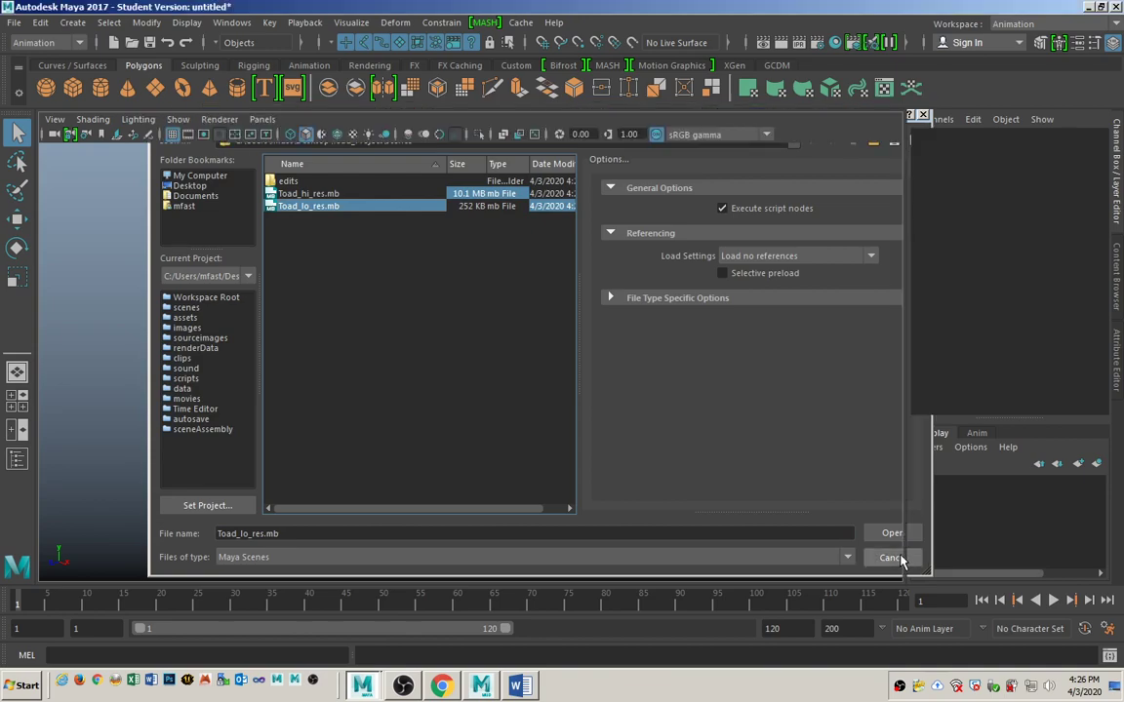
pyautogui.click(442, 686)
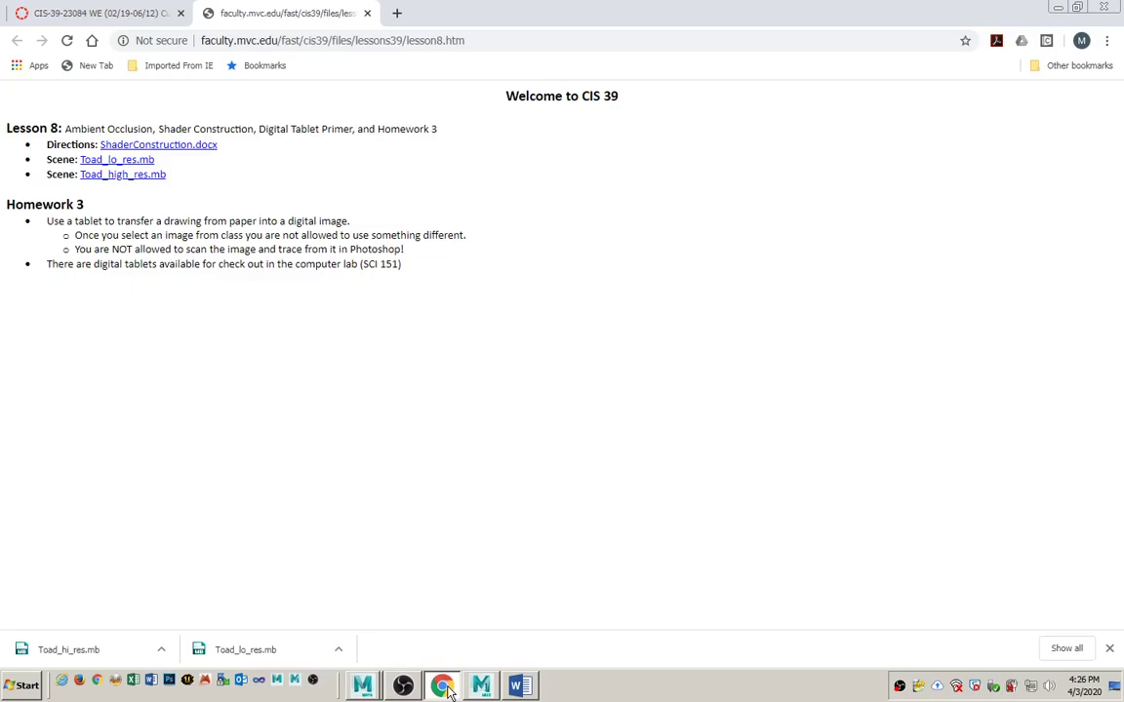
# Switch to Maya and open Toad_lo_res.mb from the project's scenes folder, discarding the untitled scene
pyautogui.click(361, 686)
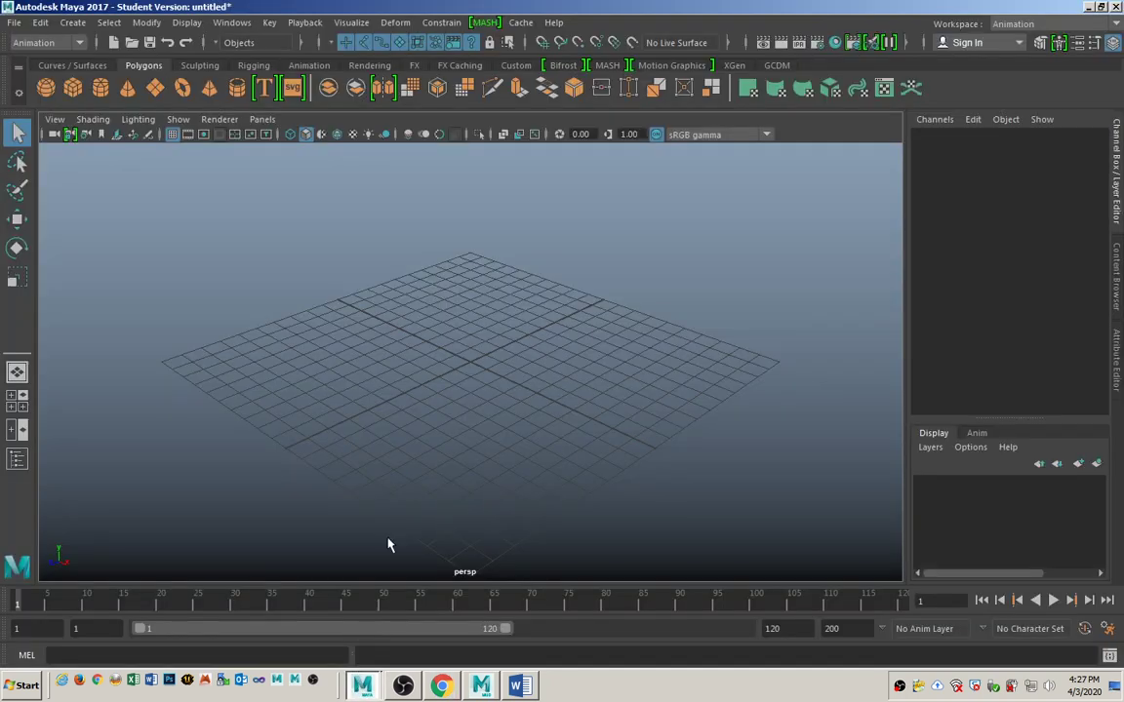
pyautogui.click(132, 43)
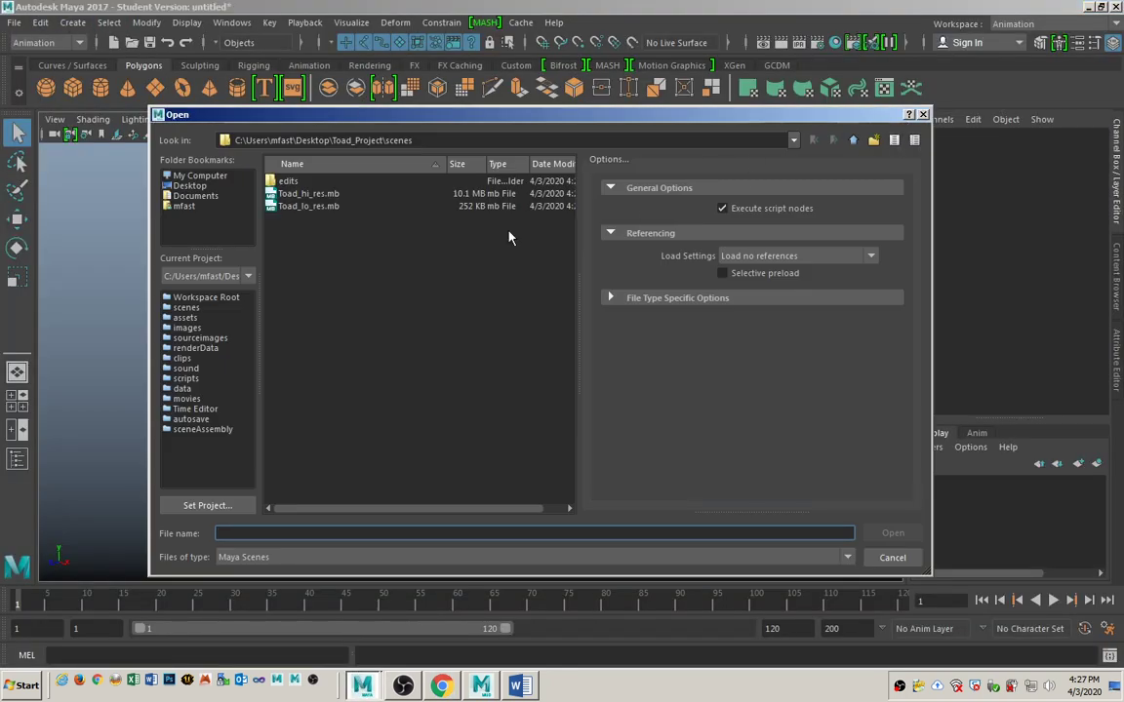
pyautogui.click(310, 206)
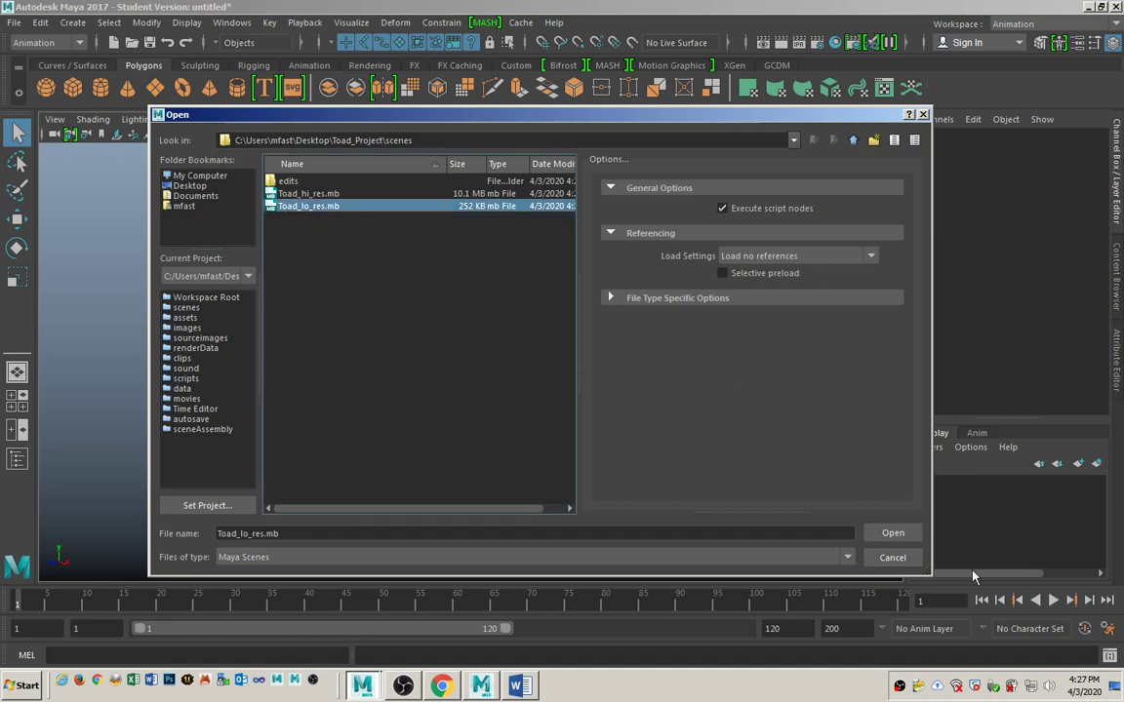
pyautogui.click(906, 536)
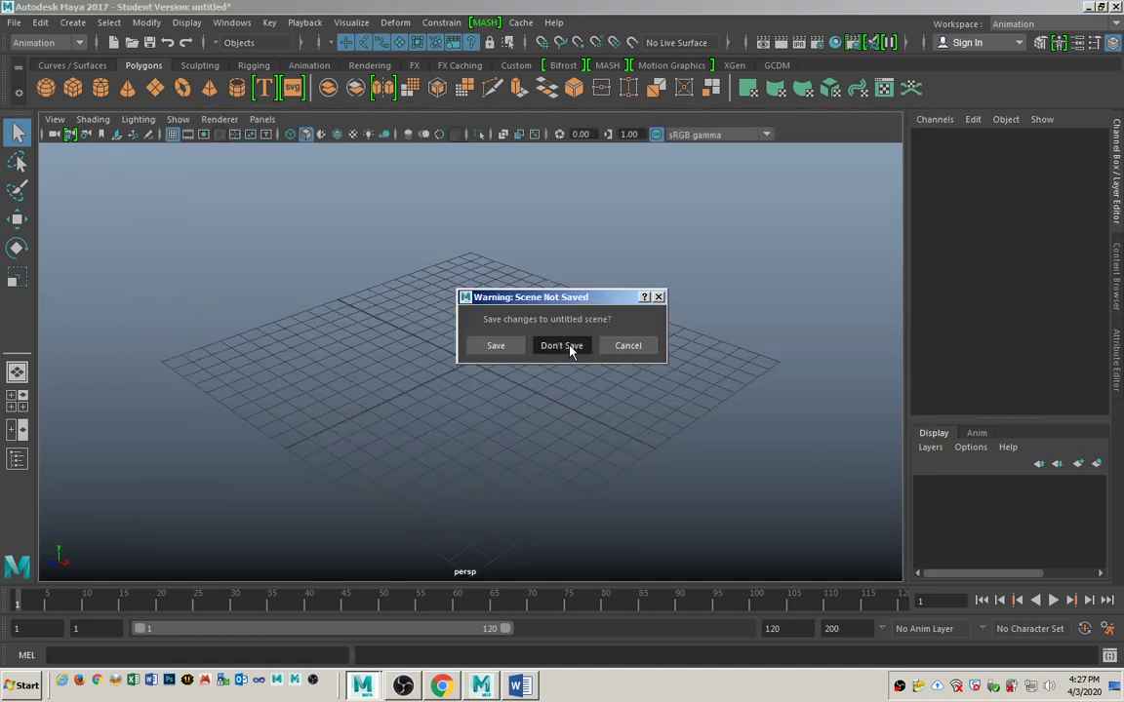
pyautogui.click(473, 347)
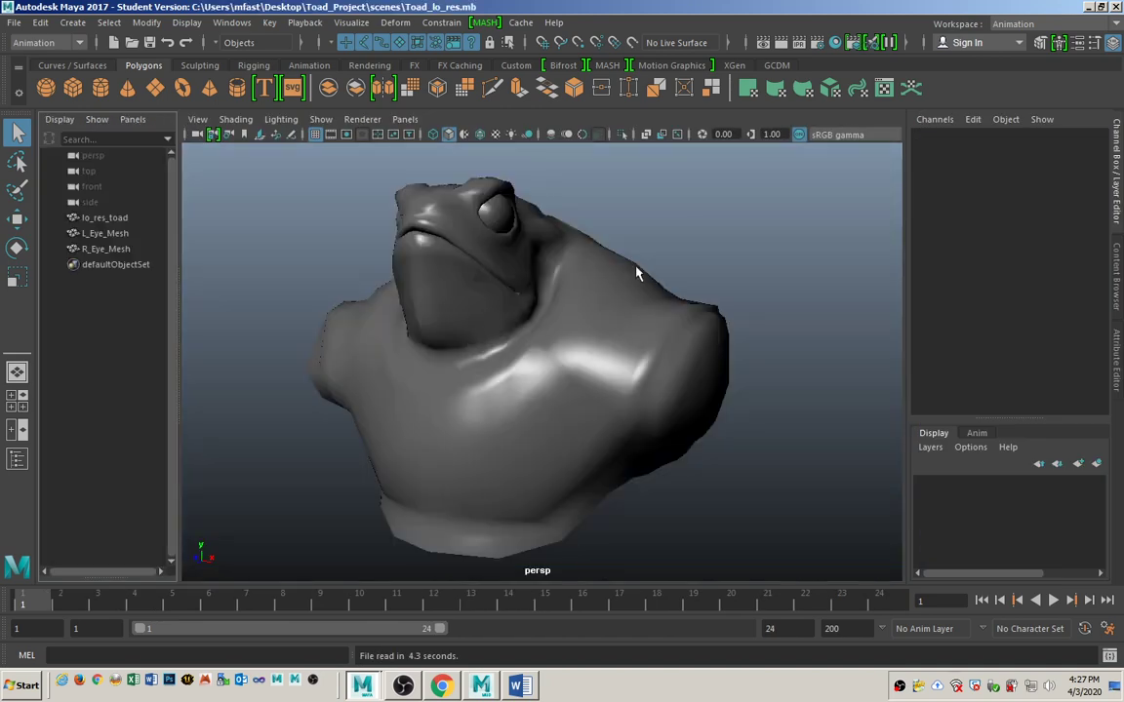
# Select the lo_res_toad body mesh and start exporting the selection with FBX export as the file type
pyautogui.keyDown('alt'); pyautogui.moveTo(720, 295); pyautogui.dragTo(594, 334); pyautogui.keyUp('alt')
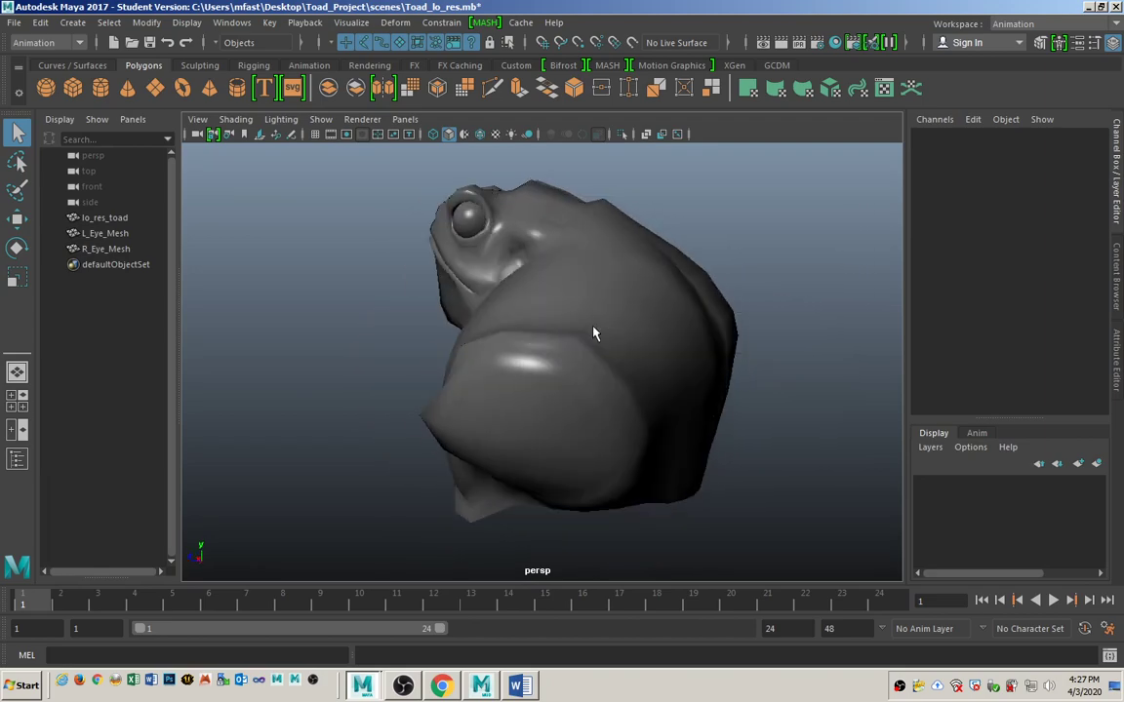
pyautogui.click(594, 333)
pyautogui.moveTo(421, 349)
pyautogui.keyDown('alt'); pyautogui.mouseDown()
pyautogui.moveTo(293, 329)
pyautogui.moveTo(426, 359)
pyautogui.moveTo(389, 354)
pyautogui.moveTo(407, 370)
pyautogui.moveTo(332, 342)
pyautogui.moveTo(351, 327)
pyautogui.moveTo(422, 369)
pyautogui.mouseUp(); pyautogui.keyUp('alt')
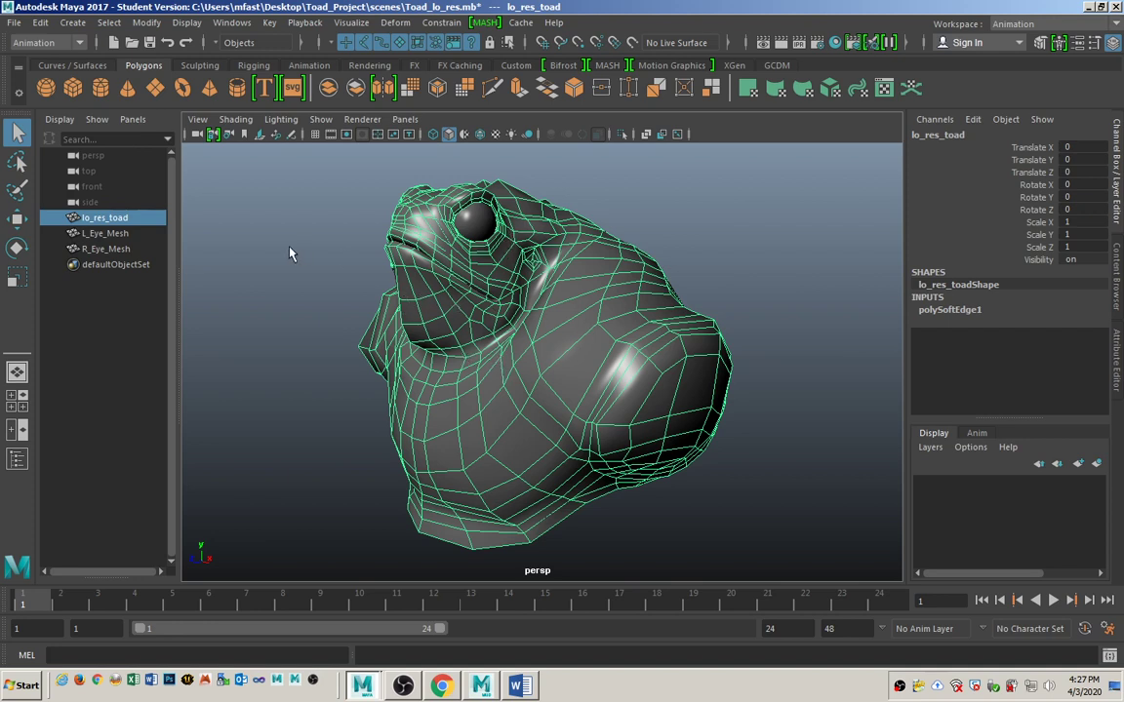
pyautogui.click(14, 25)
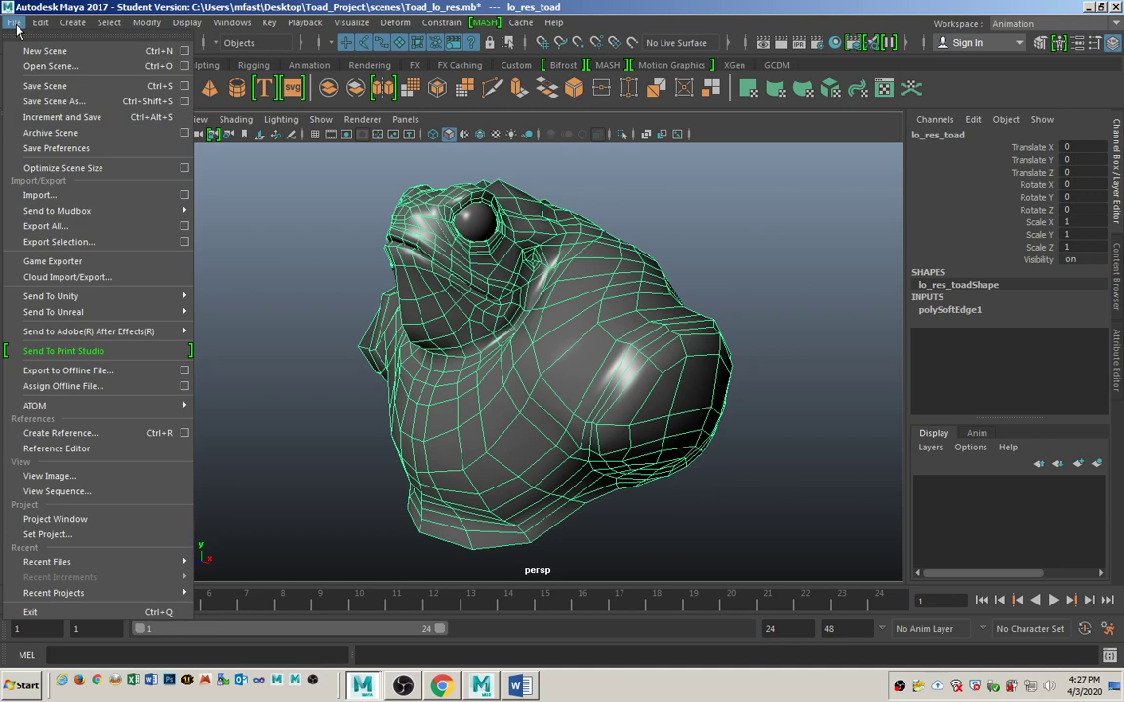
pyautogui.click(186, 243)
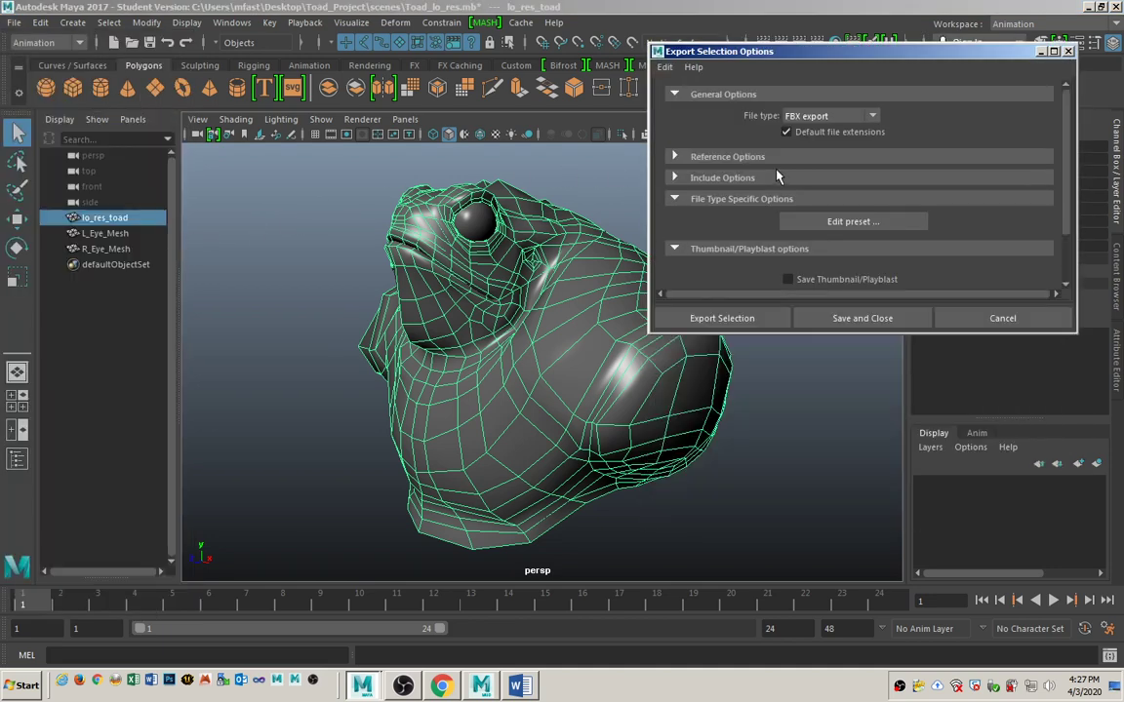
pyautogui.click(820, 116)
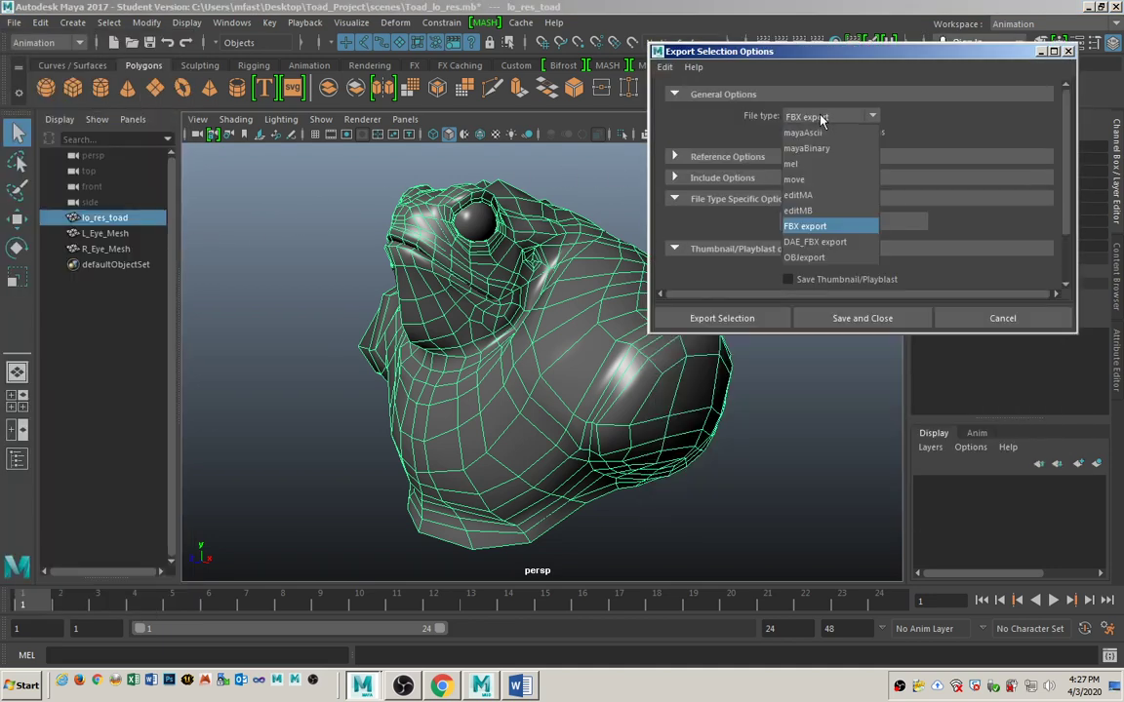
pyautogui.click(827, 226)
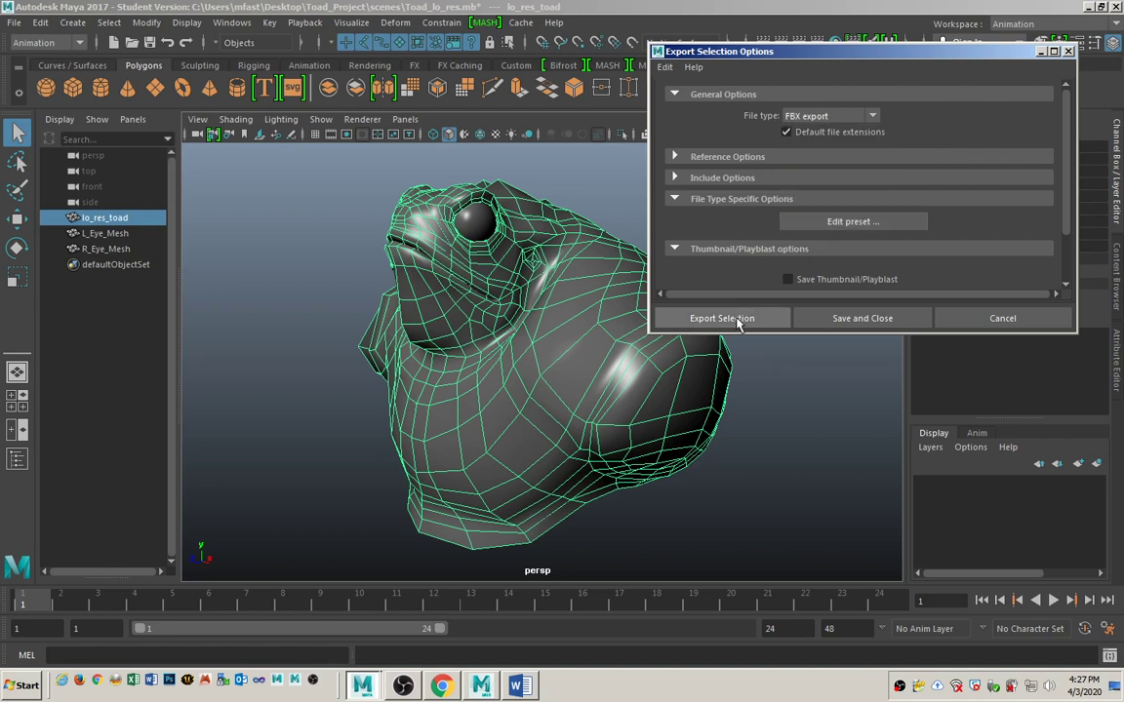
pyautogui.click(673, 318)
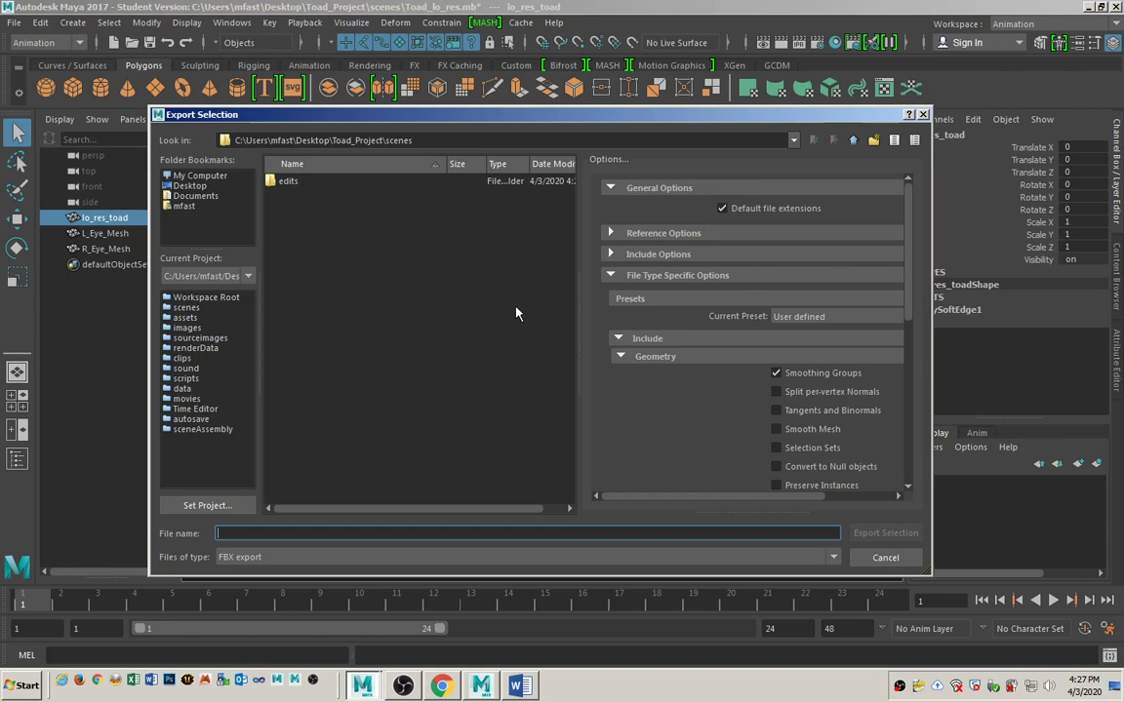
# Check the FBX geometry options with Smoothing Groups enabled and export the selected mesh as low_poly_FBX into the scenes folder
pyautogui.click(646, 357)
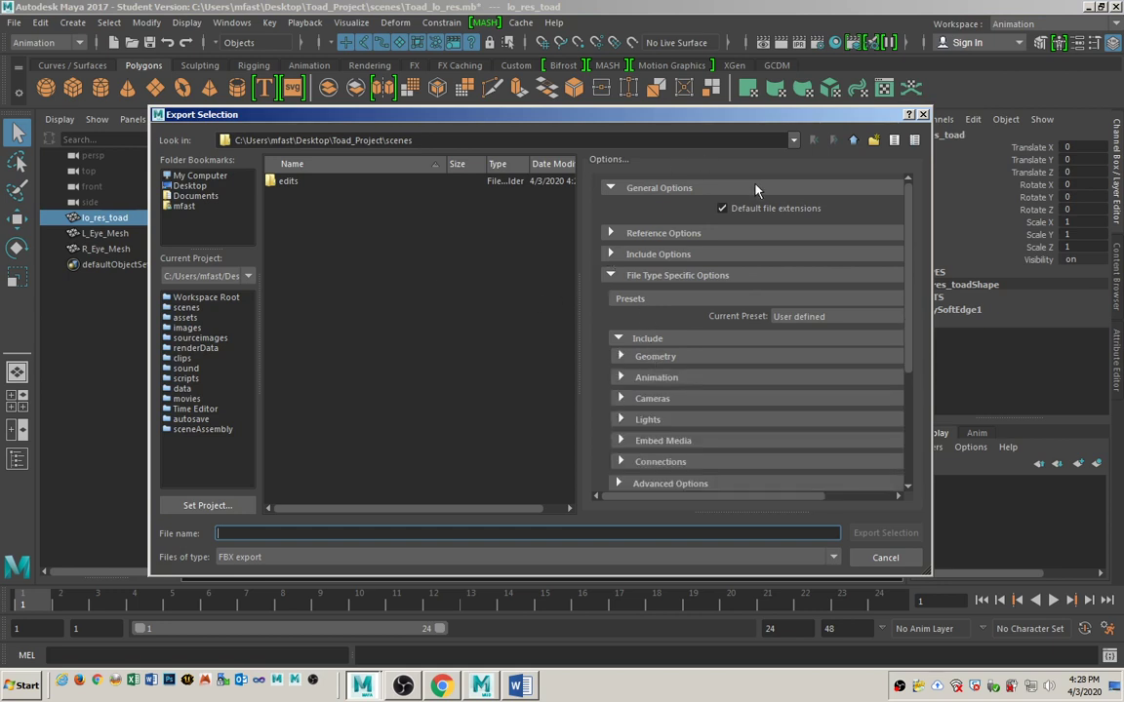
pyautogui.click(650, 359)
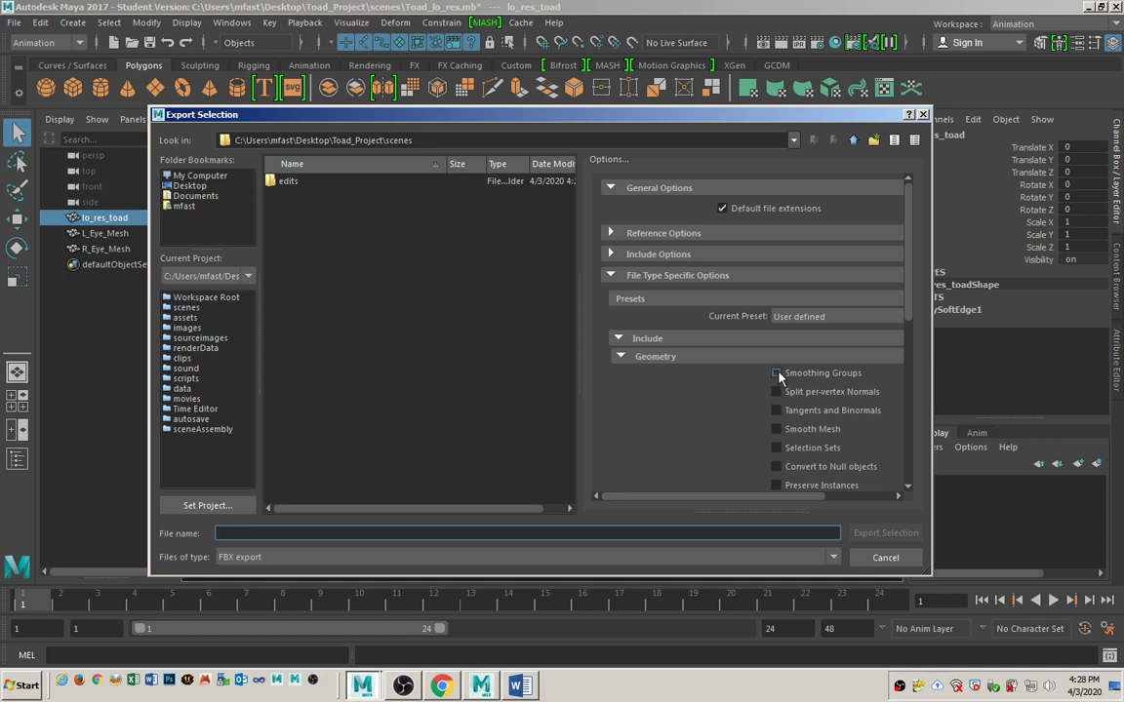
pyautogui.scroll(-1, 775, 383)
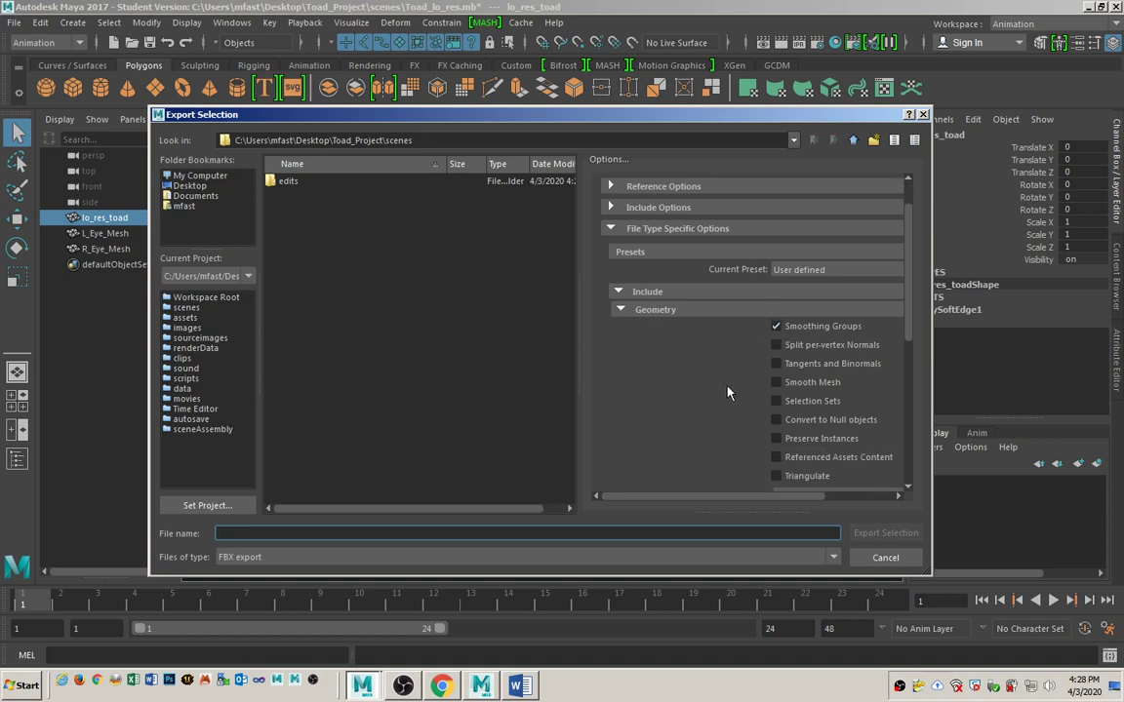
pyautogui.scroll(-2, 703, 425)
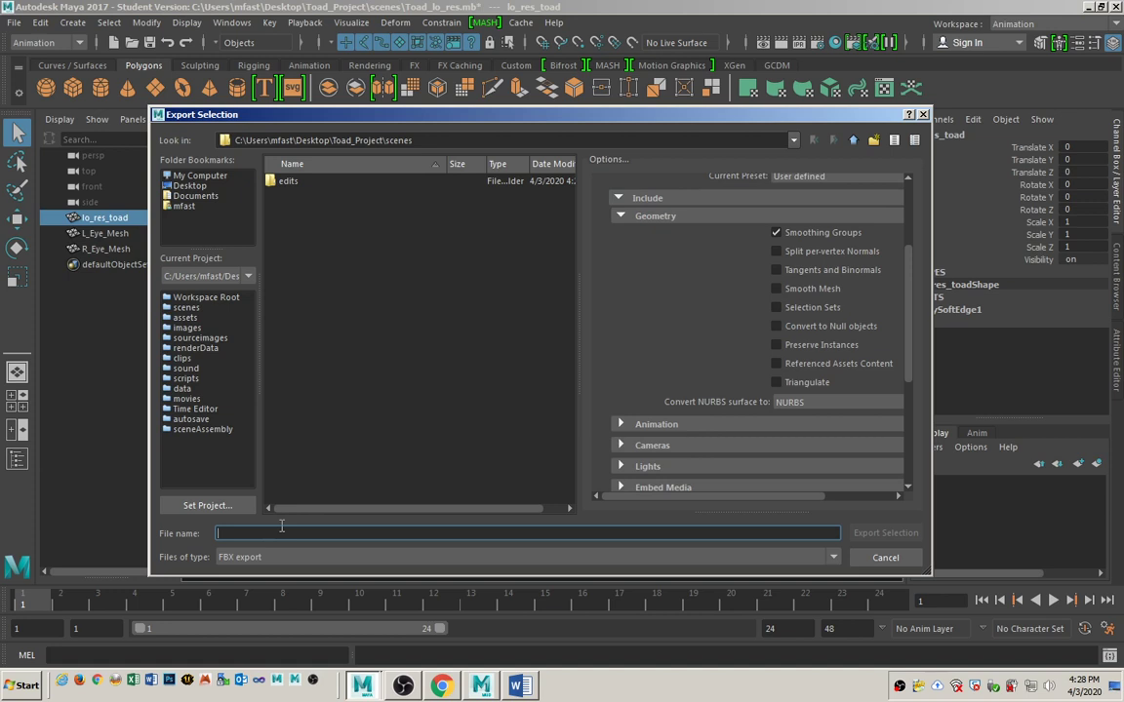
pyautogui.write('low_poly_FBX')
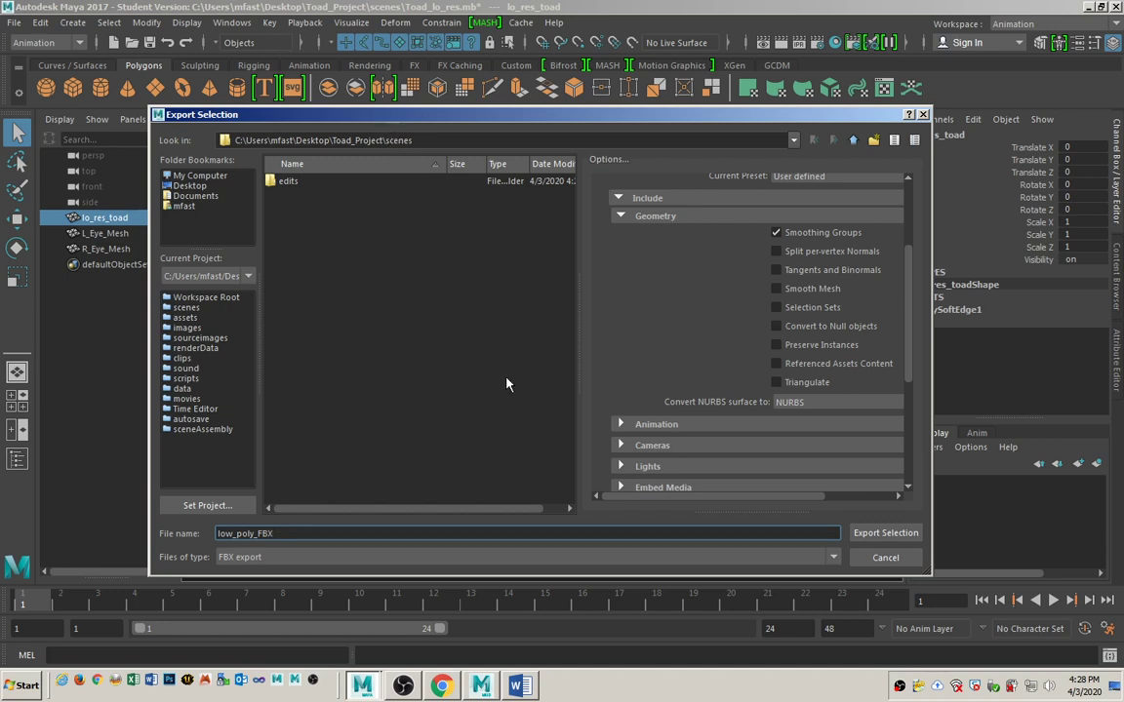
pyautogui.click(884, 533)
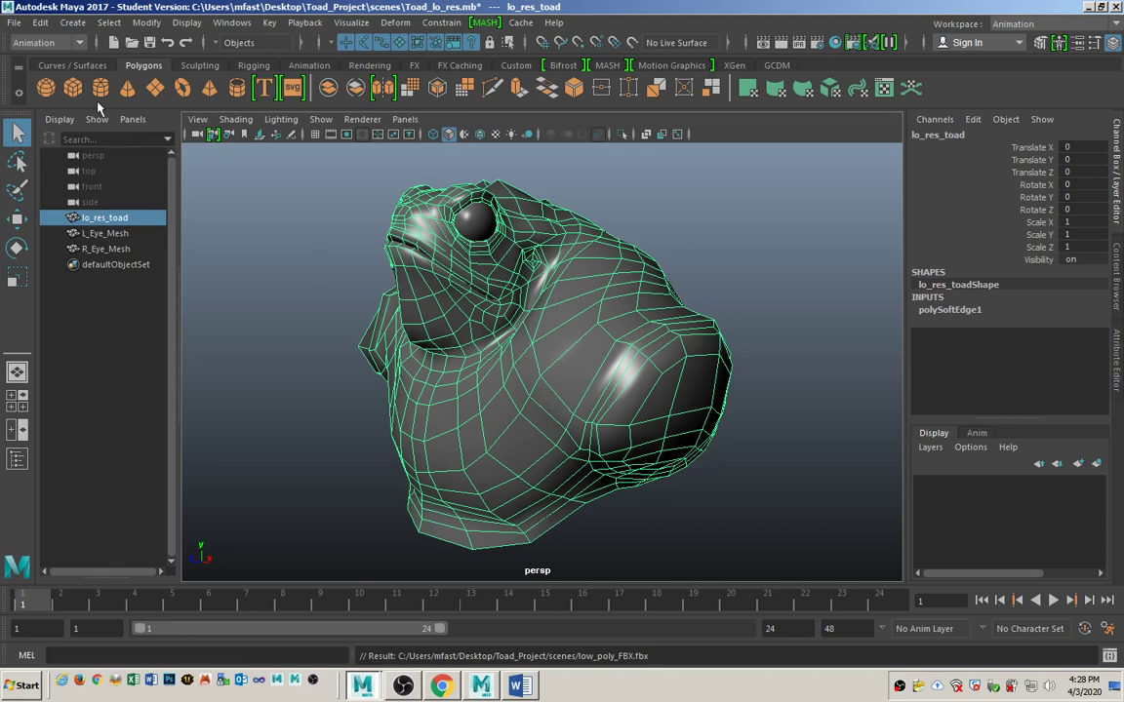
# Open Toad_hi_res.mb from the project's scenes folder without saving the changes to the low-resolution scene
pyautogui.click(132, 42)
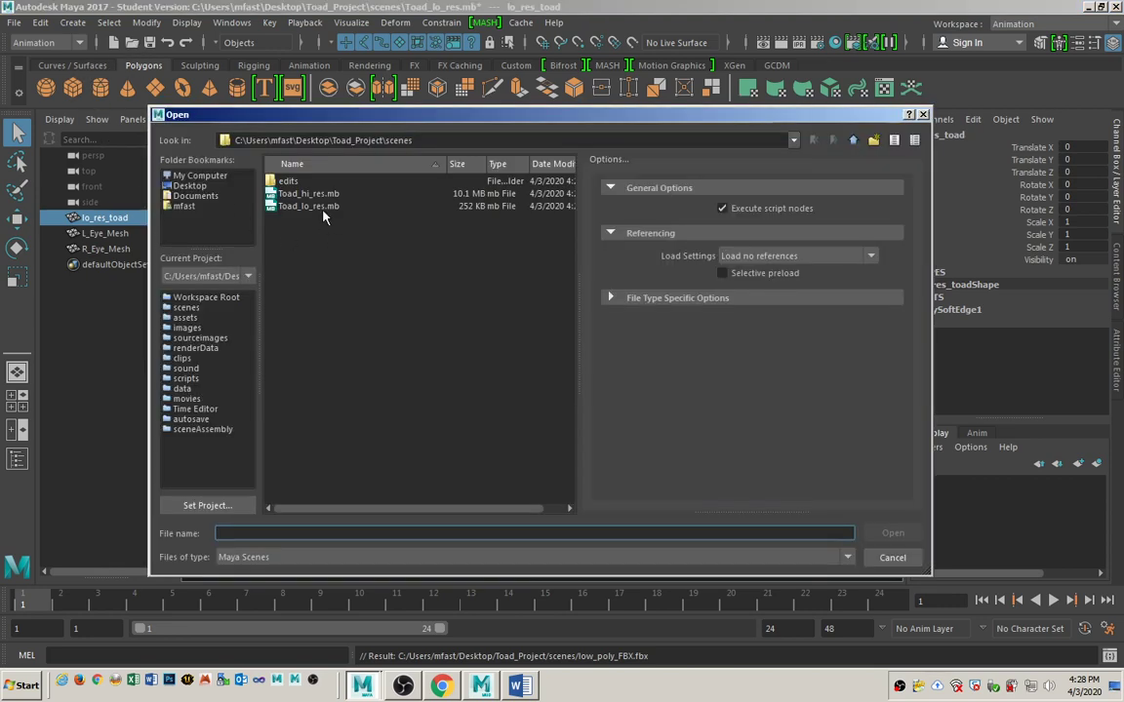
pyautogui.click(319, 196)
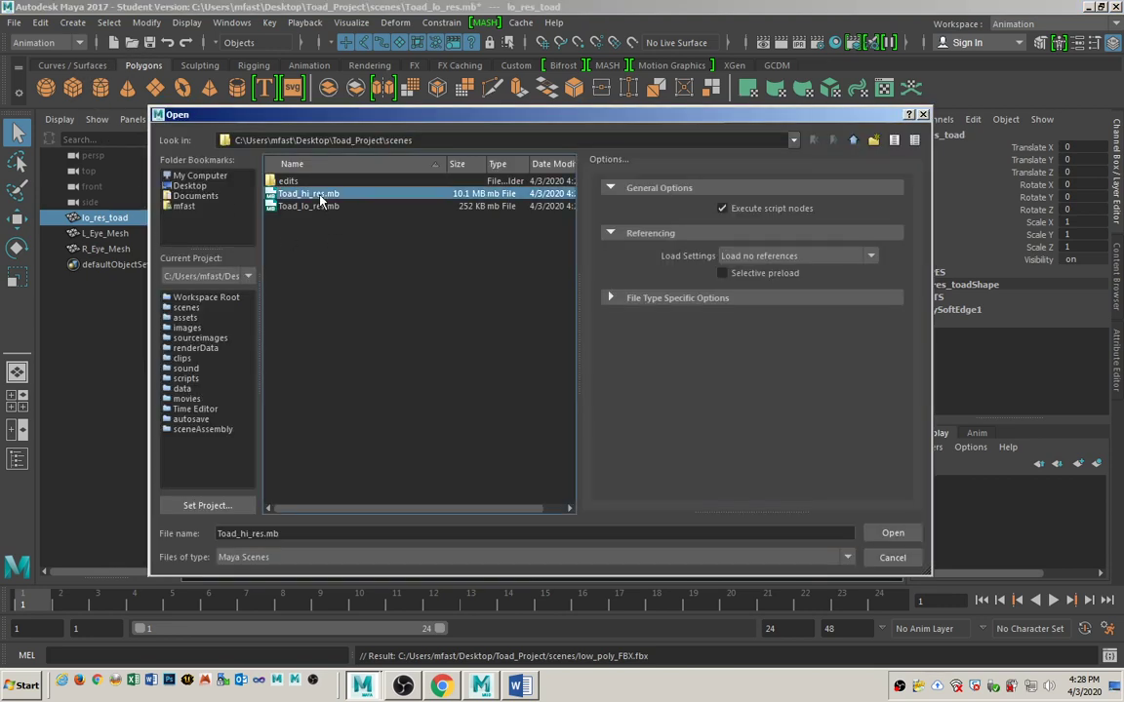
pyautogui.click(892, 537)
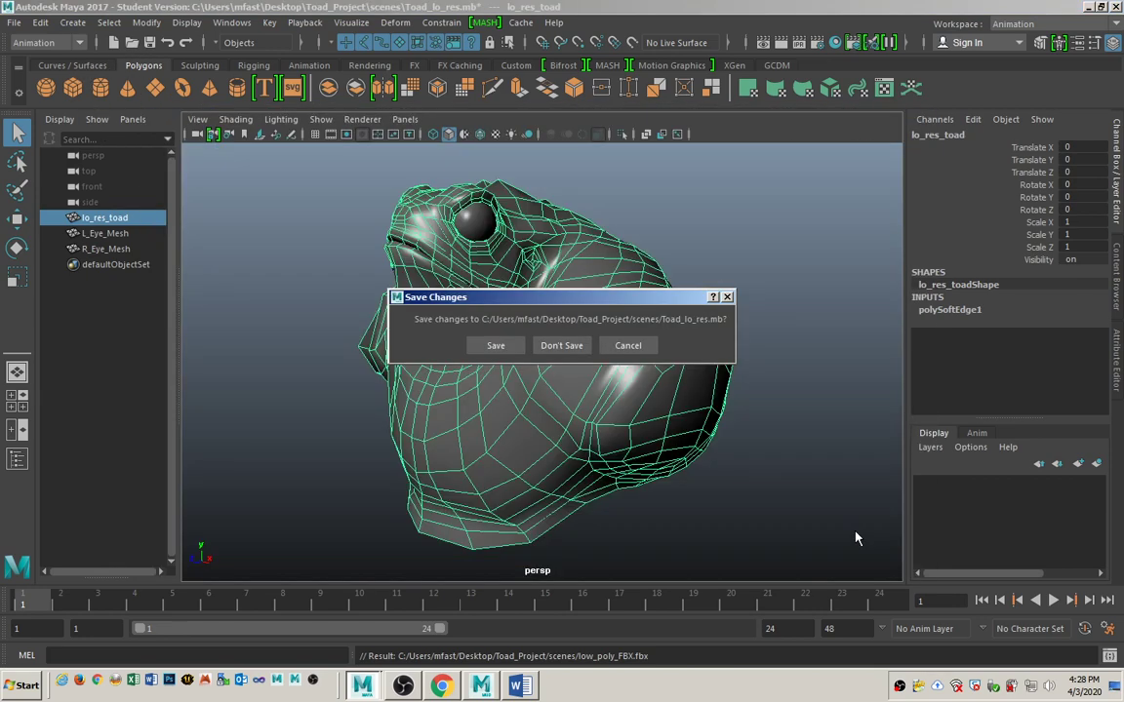
pyautogui.click(563, 346)
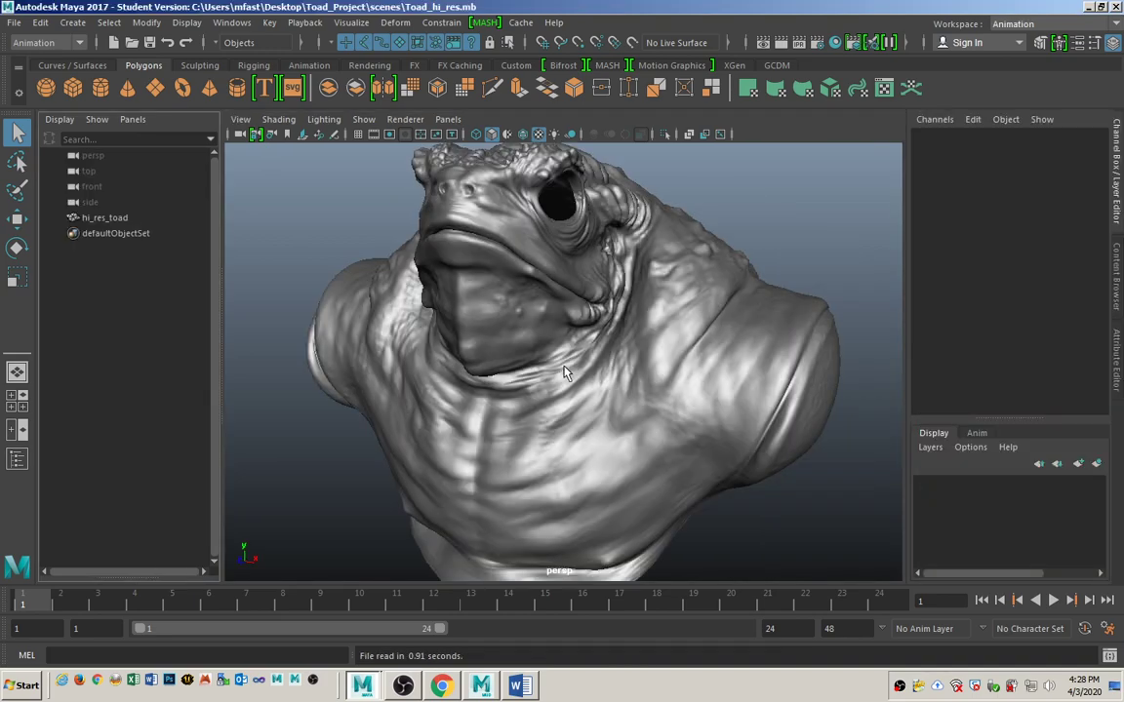
# Export the selected hi_res_toad mesh as high_poly_FBX.fbx into the scenes folder using FBX export, leaving the mesh deselected
pyautogui.click(594, 378)
pyautogui.keyDown('alt'); pyautogui.moveTo(593, 370); pyautogui.dragTo(361, 232); pyautogui.keyUp('alt')
pyautogui.click(13, 21)
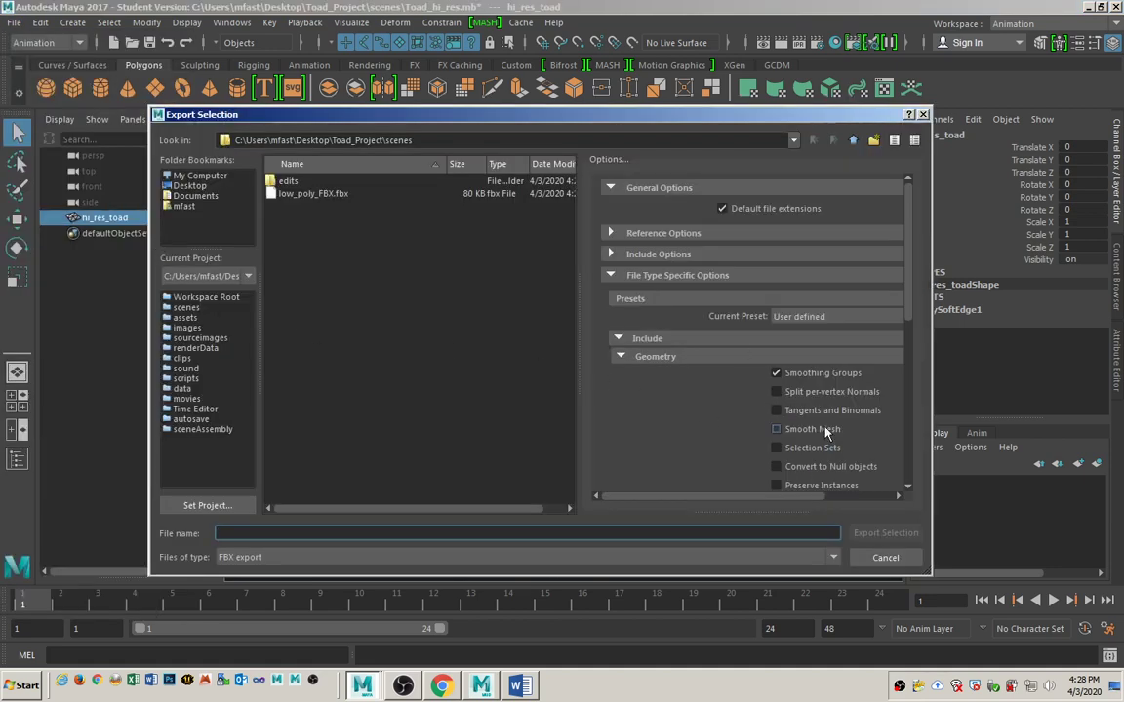
pyautogui.click(311, 195)
pyautogui.click(303, 533)
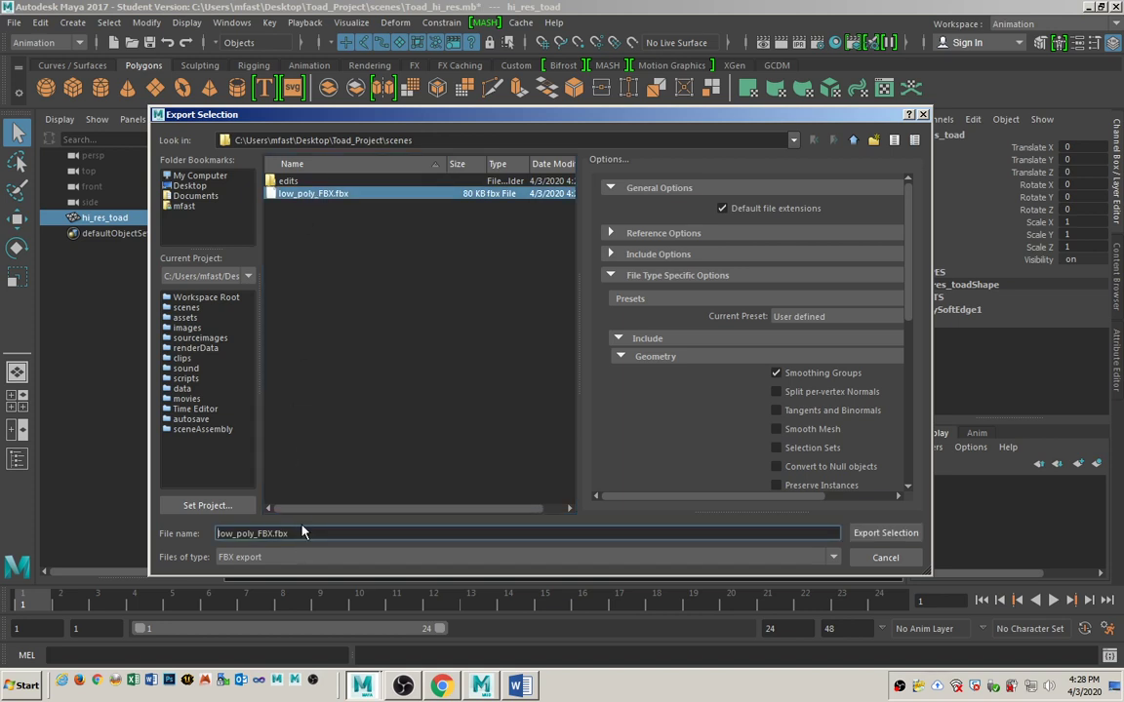
pyautogui.press('Delete')
pyautogui.press('Delete')
pyautogui.press('Delete')
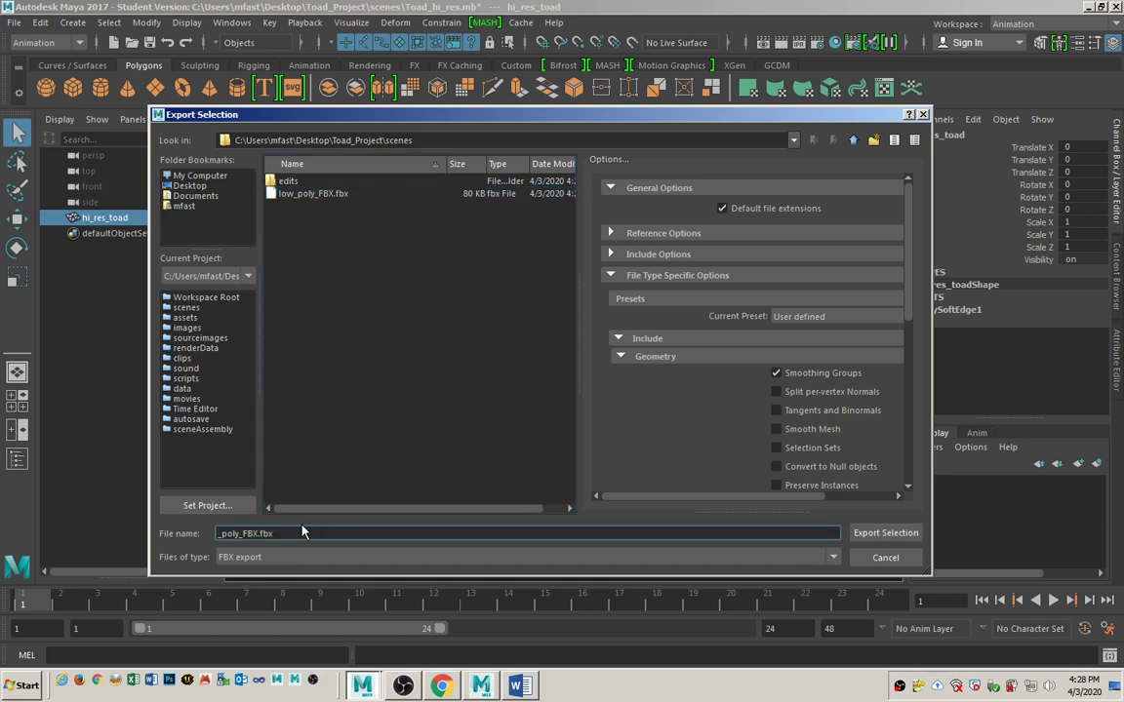
pyautogui.write('high')
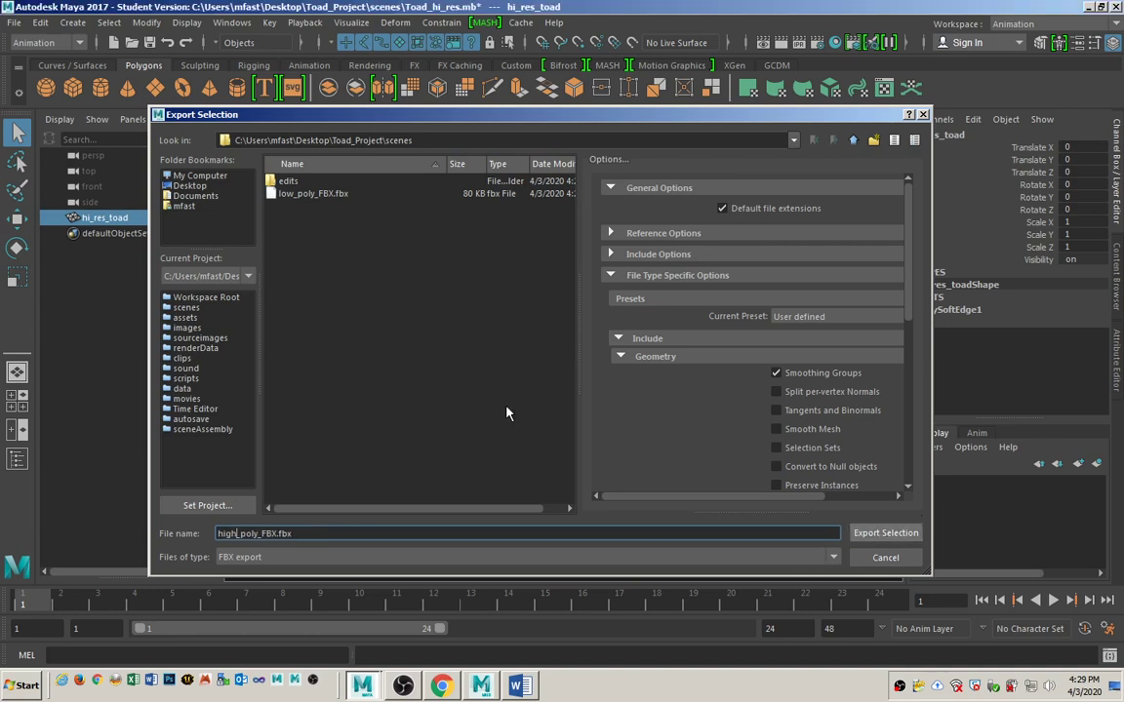
pyautogui.press('Return')
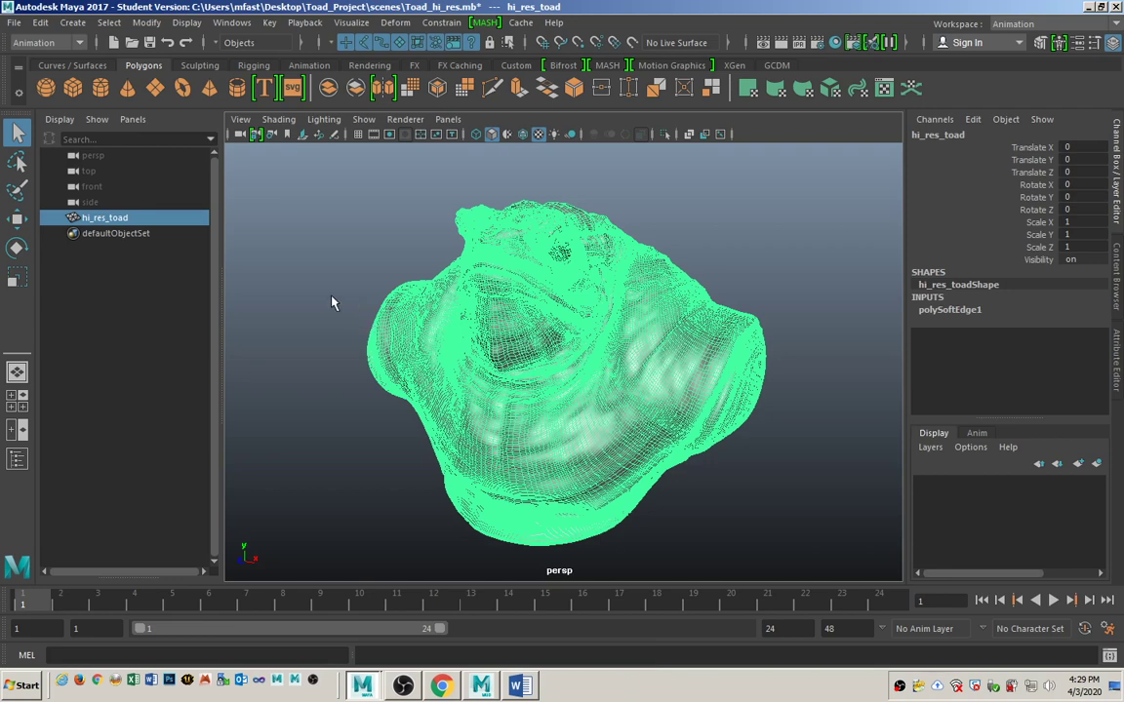
pyautogui.click(334, 300)
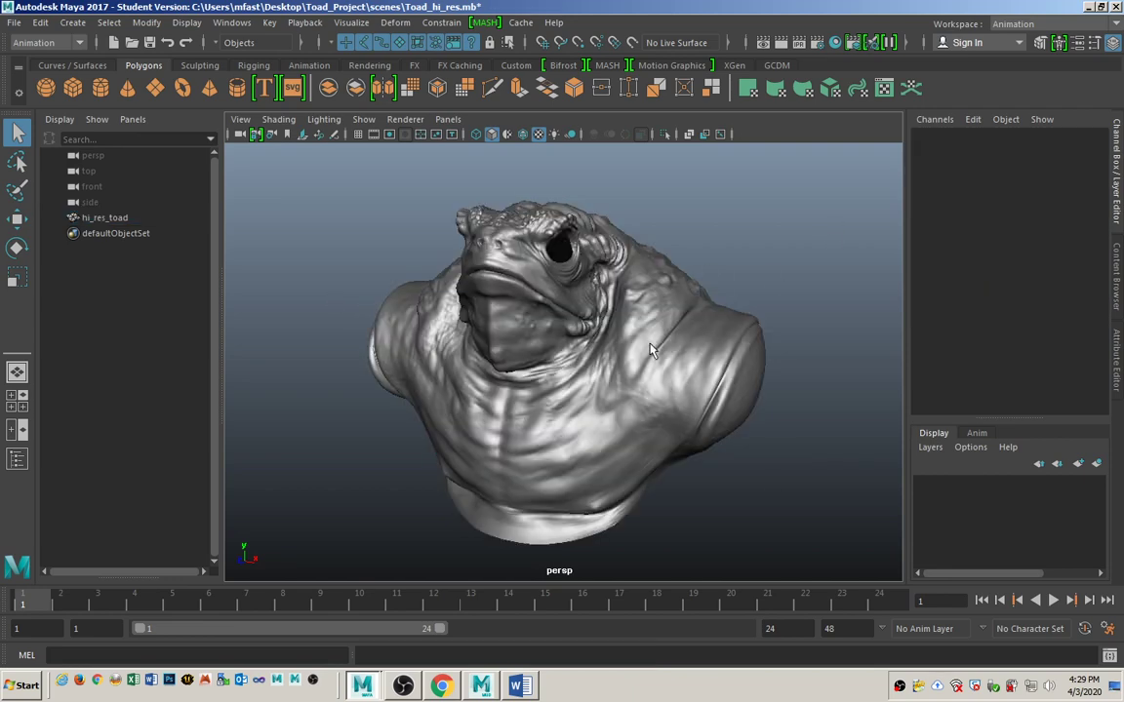
# Switch to Mudbox and review the FBX import and export options in its preferences
pyautogui.click(480, 686)
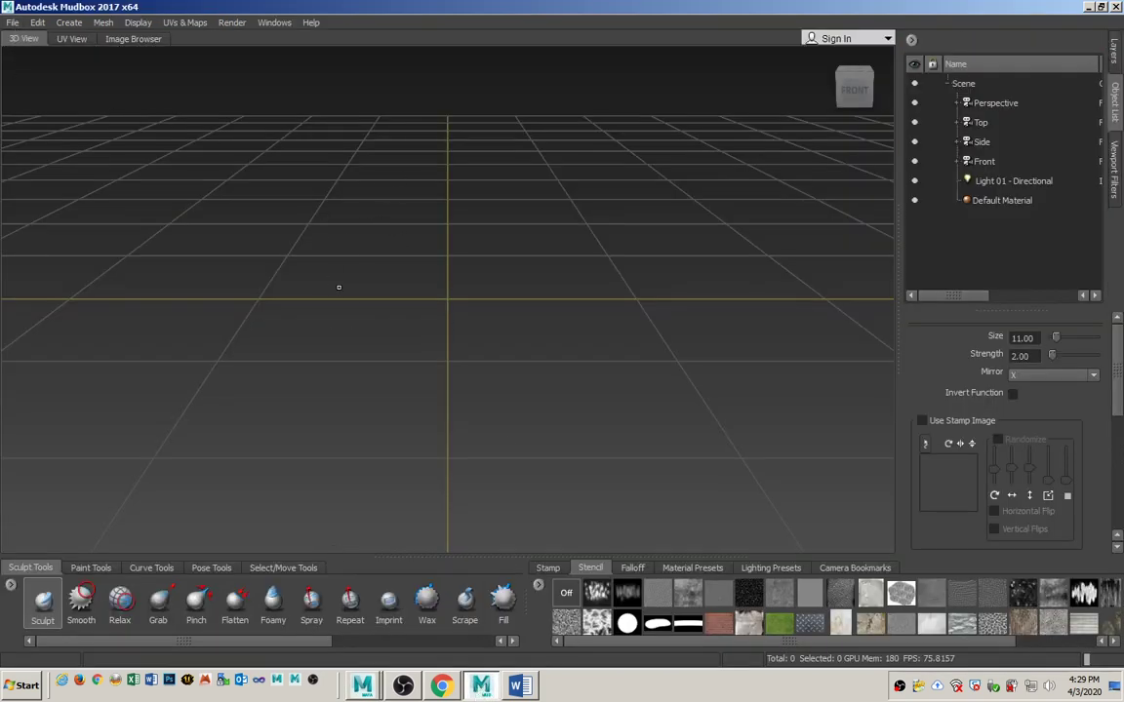
pyautogui.click(275, 24)
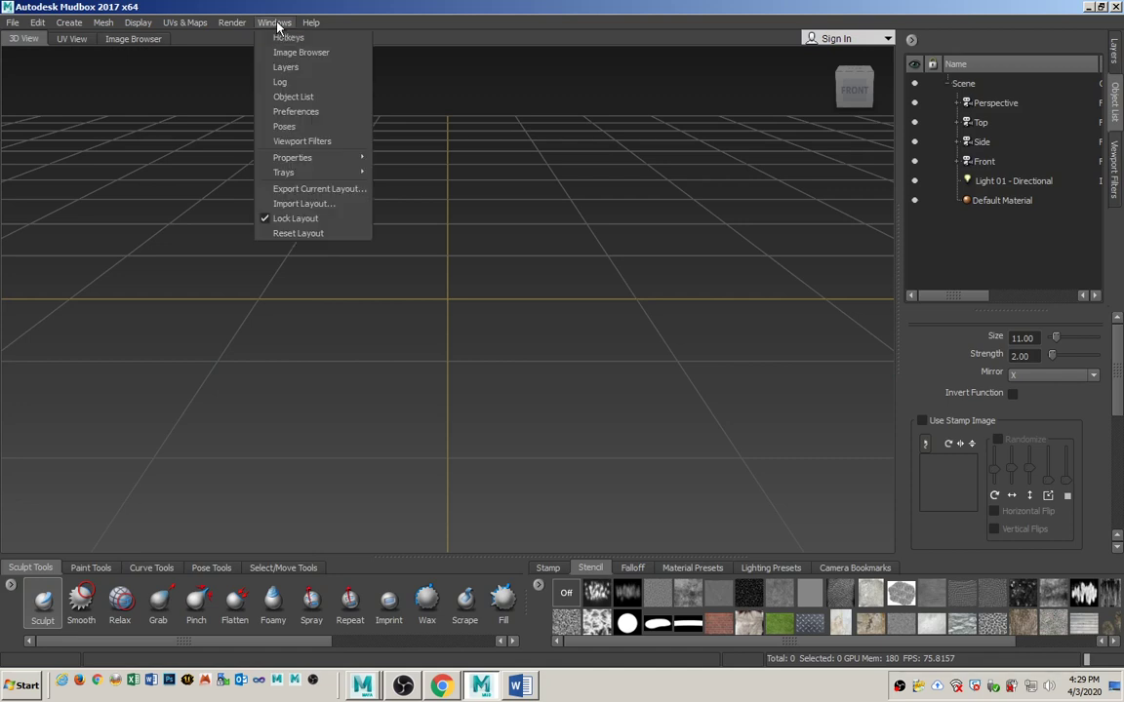
pyautogui.click(296, 111)
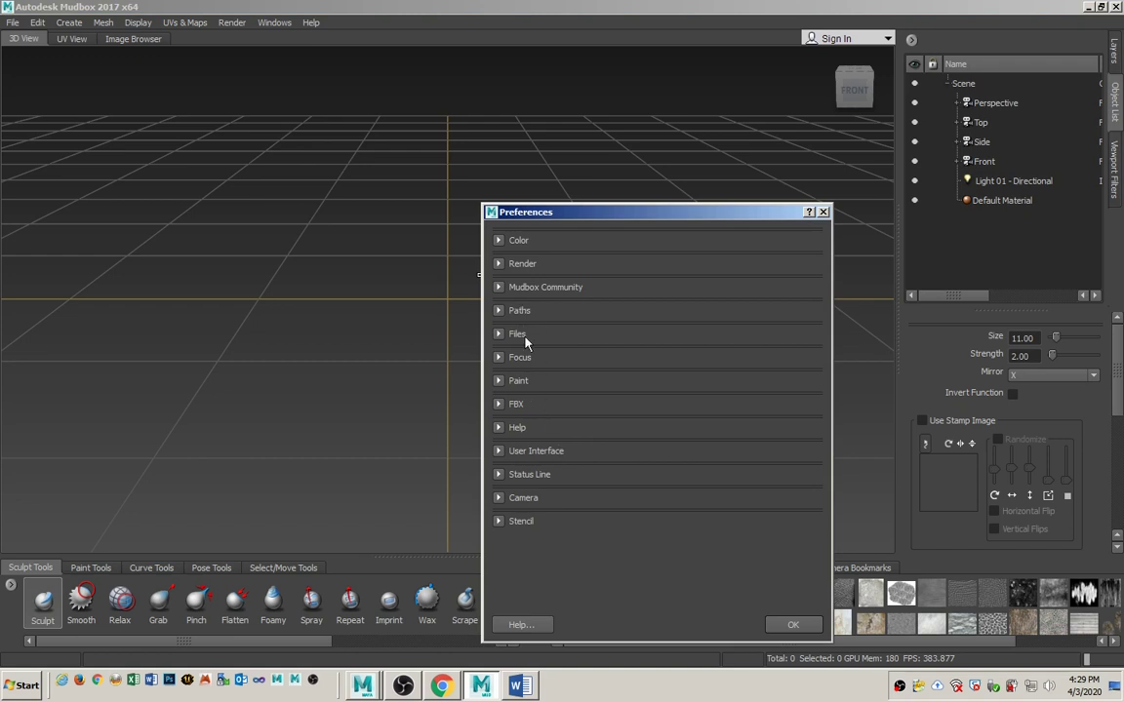
pyautogui.click(502, 408)
pyautogui.scroll(-4, 517, 408)
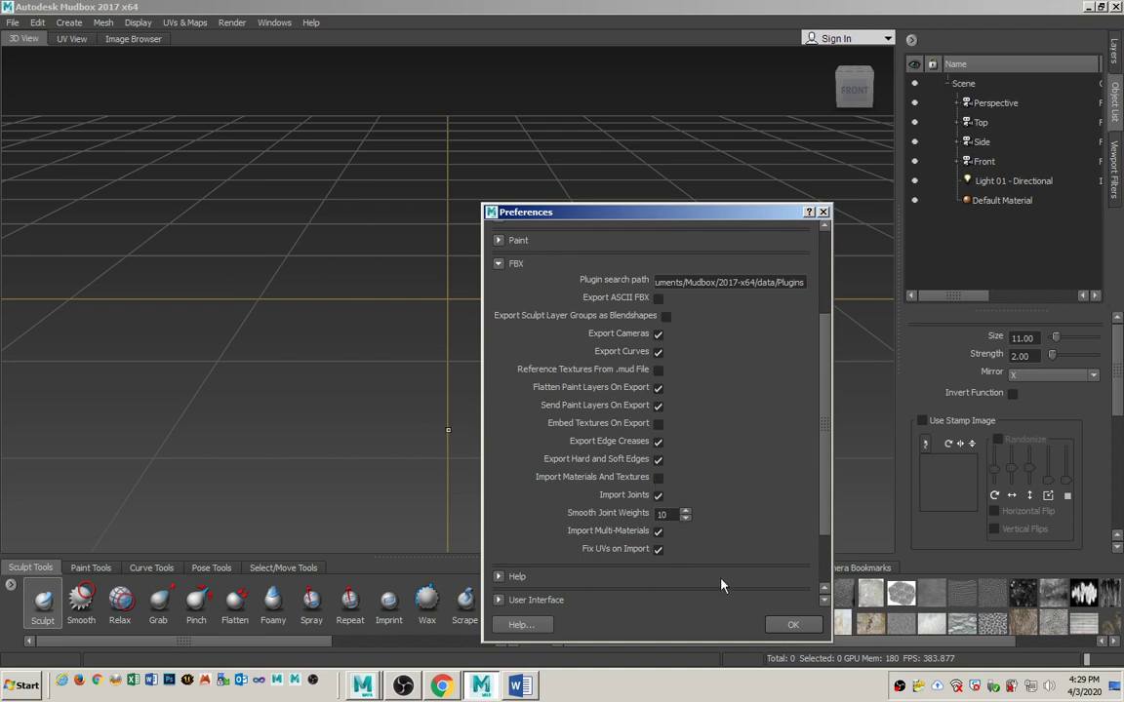
pyautogui.click(792, 626)
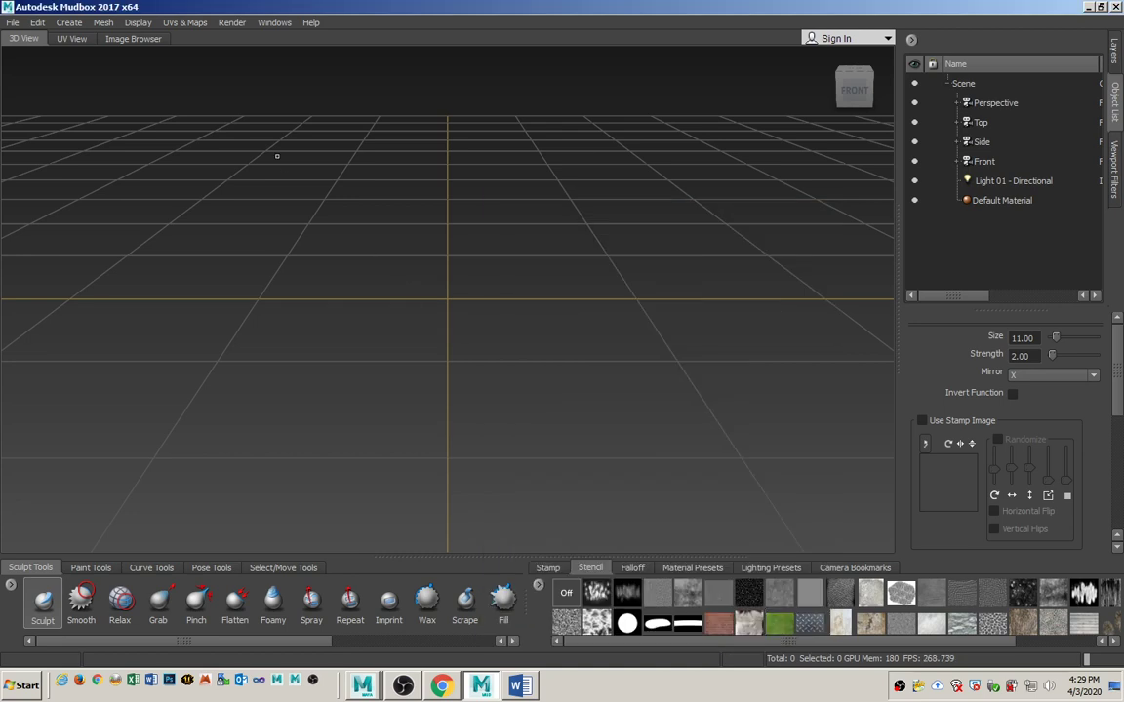
# Open low_poly_FBX.fbx from the scenes folder of Toad_Project on the desktop
pyautogui.click(11, 22)
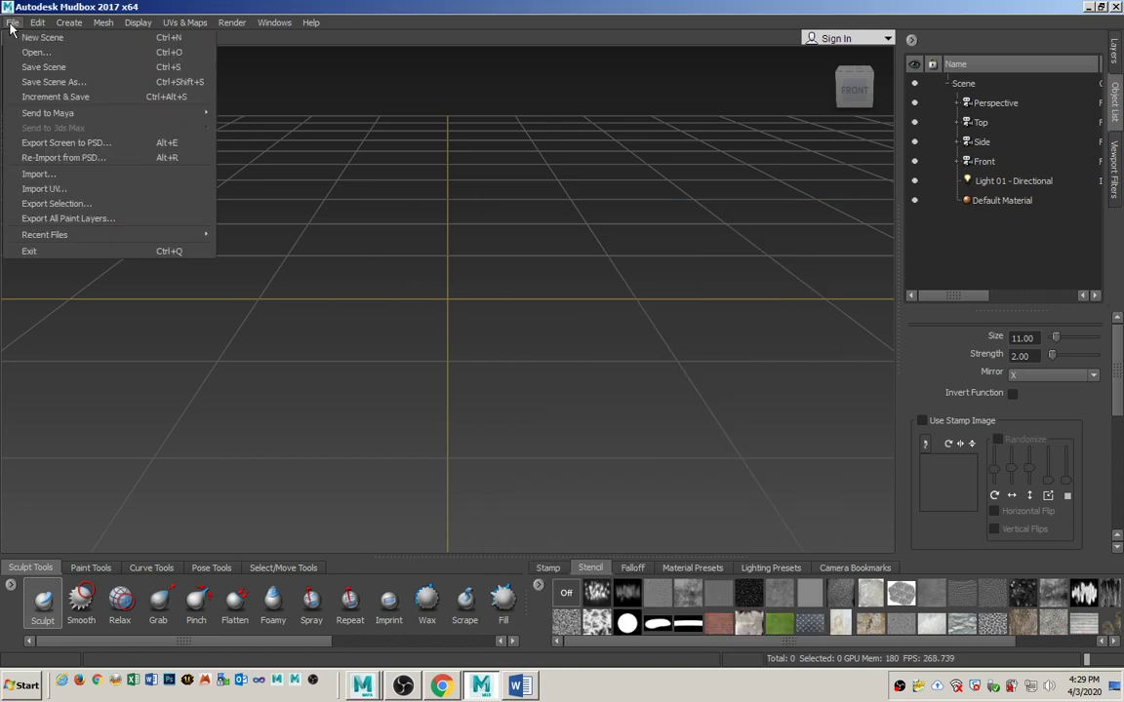
pyautogui.click(35, 52)
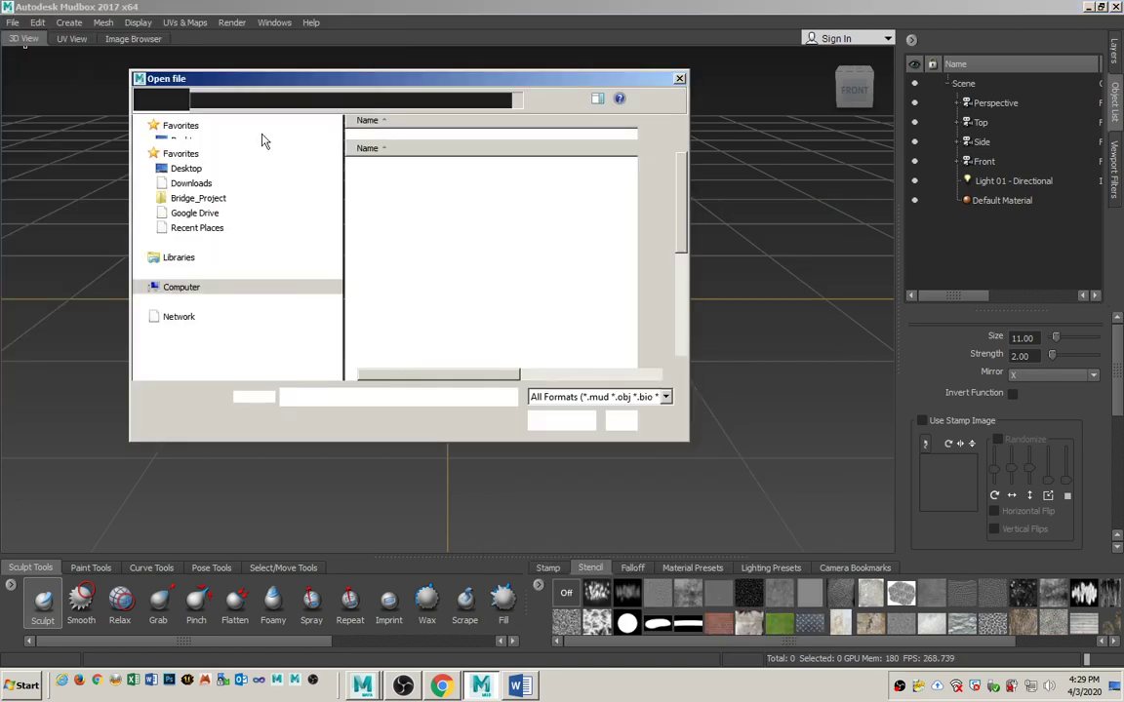
pyautogui.click(183, 169)
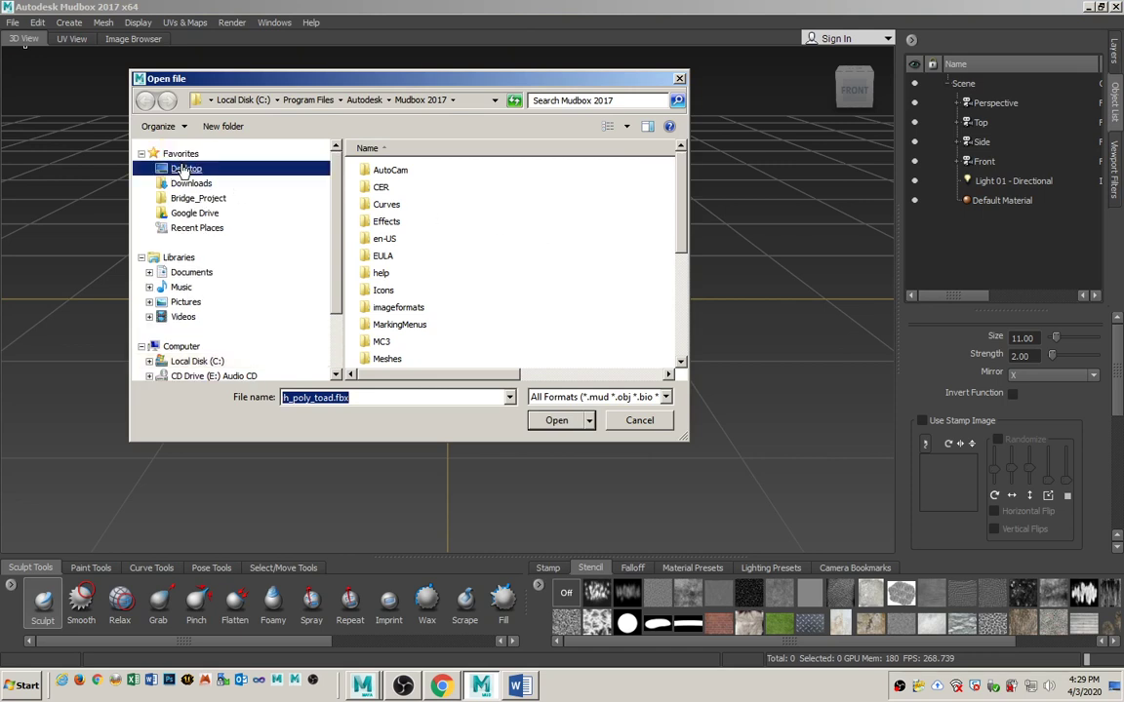
pyautogui.click(390, 255)
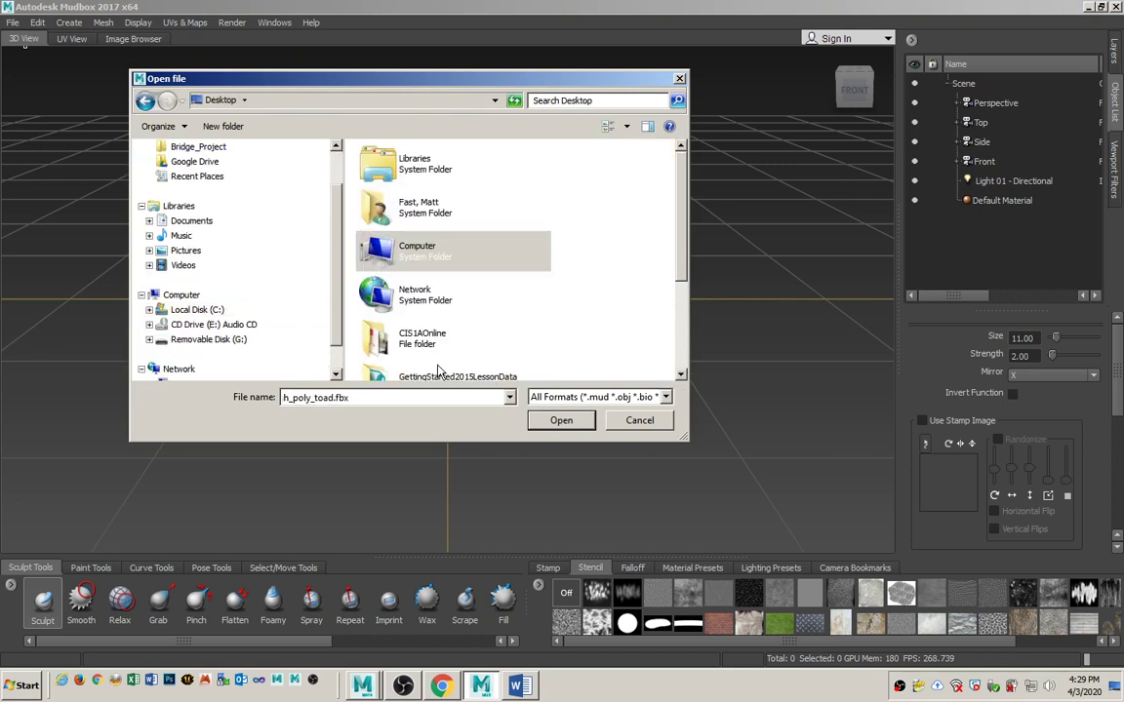
pyautogui.click(465, 272)
pyautogui.scroll(-2, 469, 275)
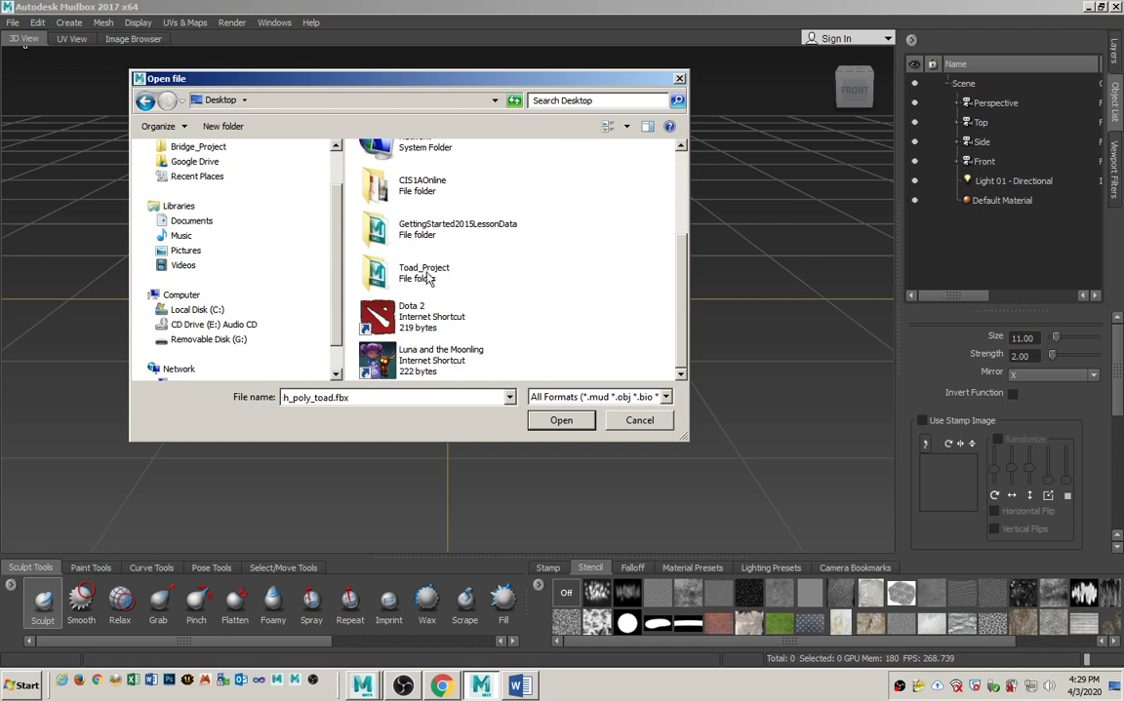
pyautogui.click(409, 278)
pyautogui.doubleClick(410, 278)
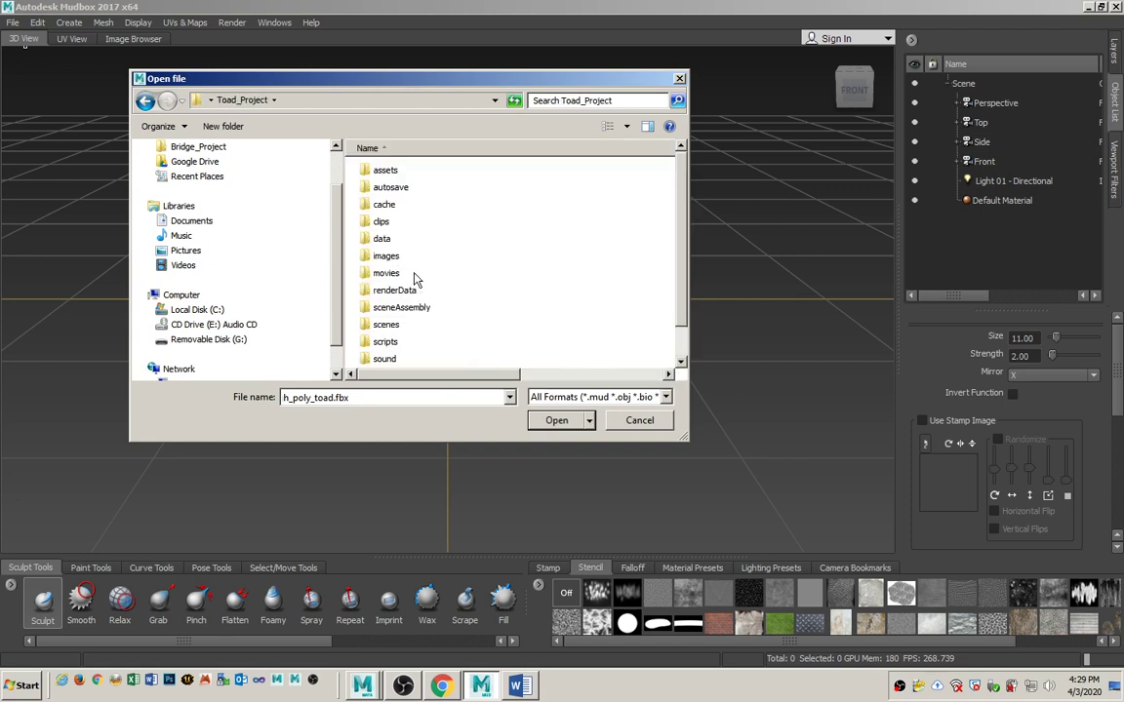
pyautogui.doubleClick(390, 322)
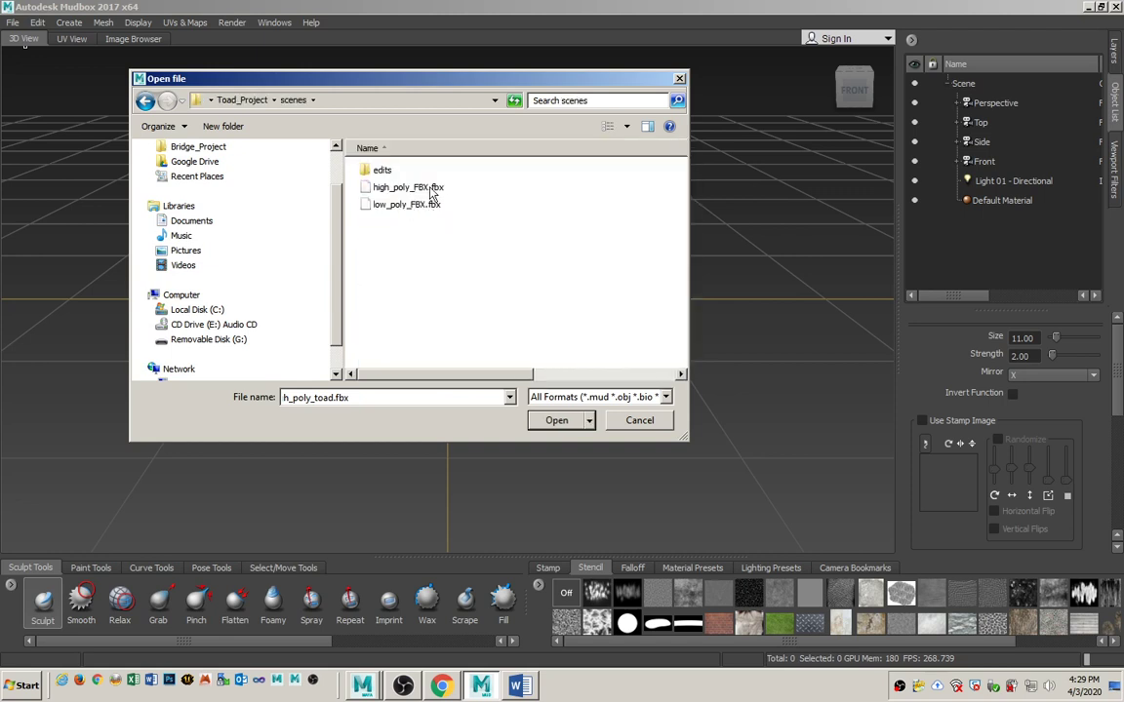
pyautogui.click(400, 205)
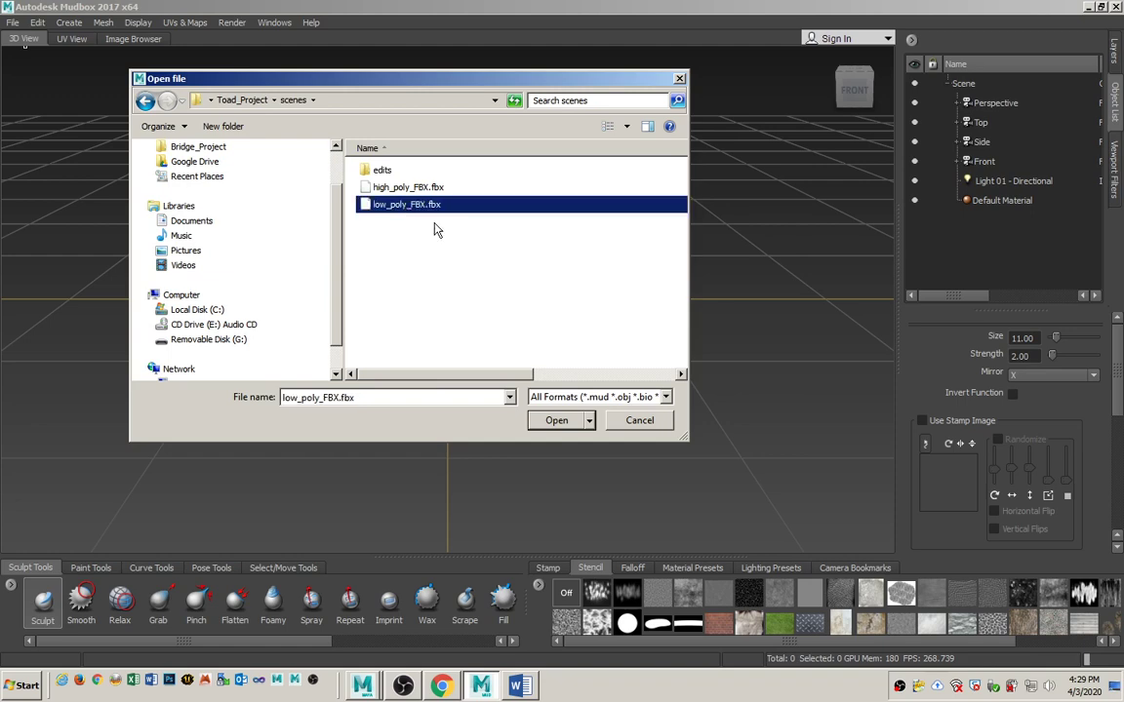
pyautogui.click(557, 420)
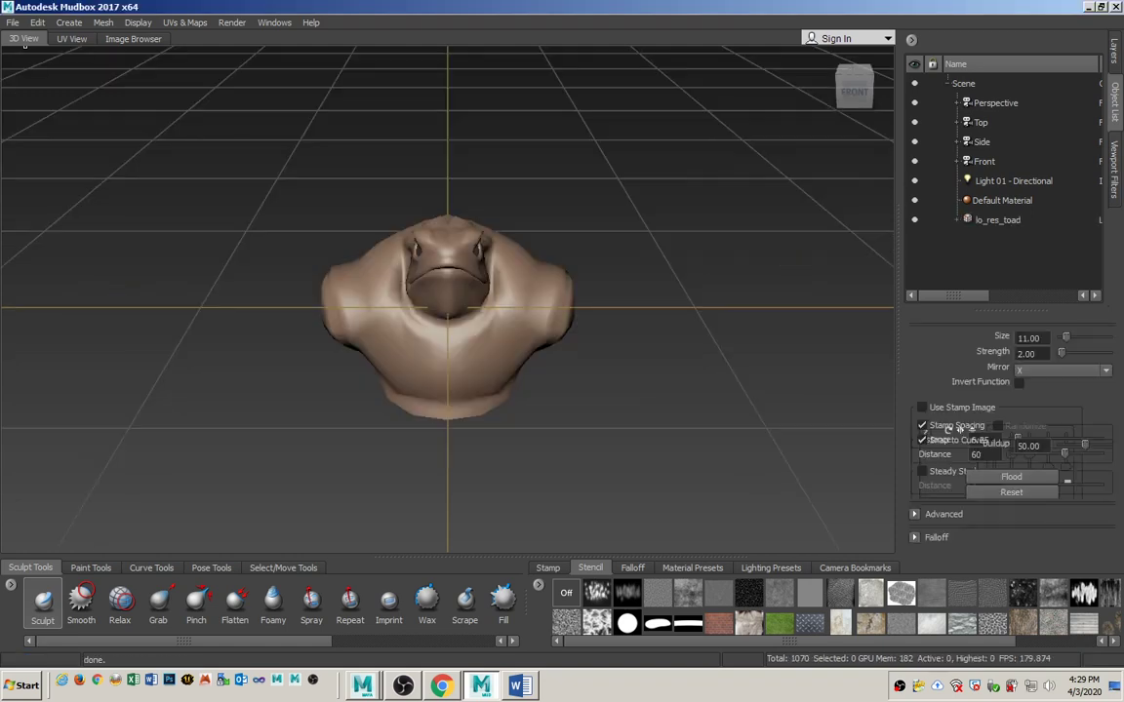
pyautogui.keyDown('alt'); pyautogui.moveTo(454, 343); pyautogui.dragTo(647, 347, button='right'); pyautogui.keyUp('alt')
pyautogui.keyDown('alt'); pyautogui.moveTo(647, 347); pyautogui.dragTo(518, 337); pyautogui.keyUp('alt')
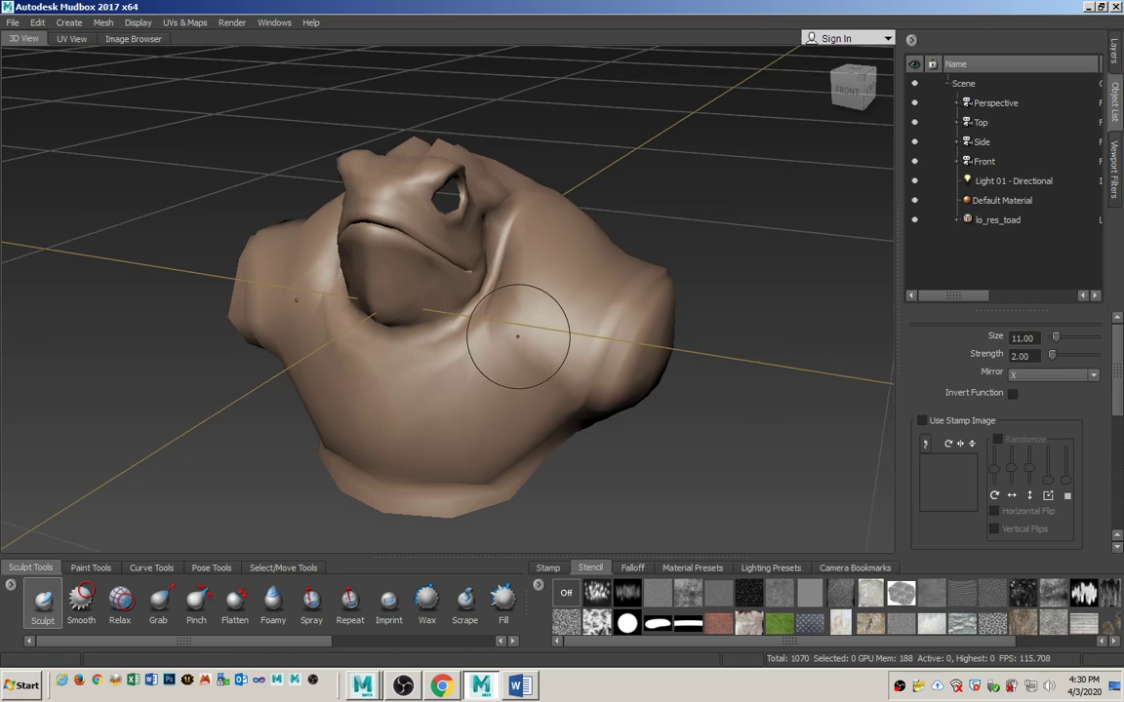
# Import high_poly_FBX.fbx from the scenes folder into the current scene, accepting the high-resolution mesh warning
pyautogui.click(14, 23)
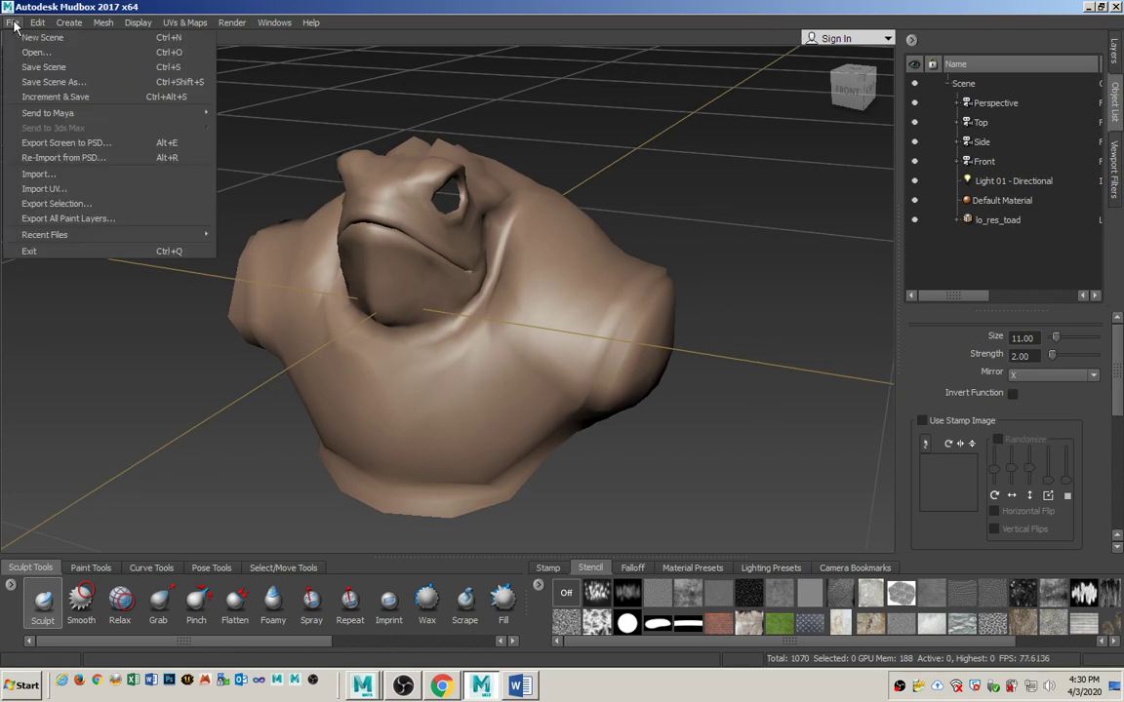
pyautogui.click(50, 176)
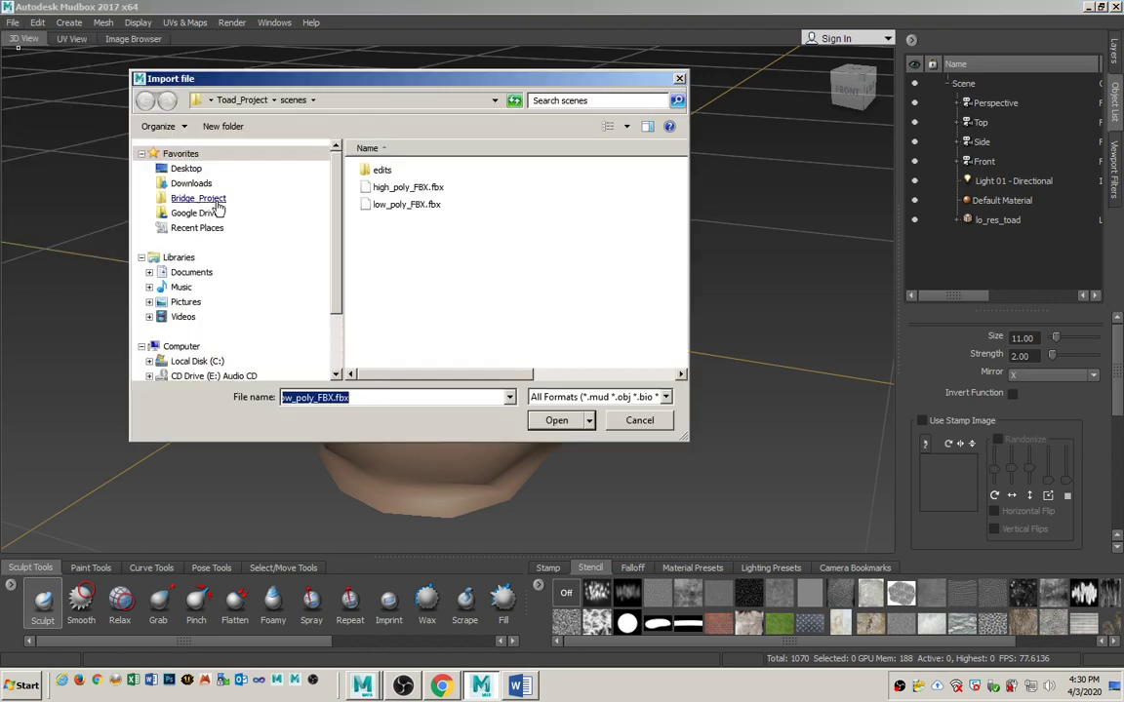
pyautogui.click(436, 189)
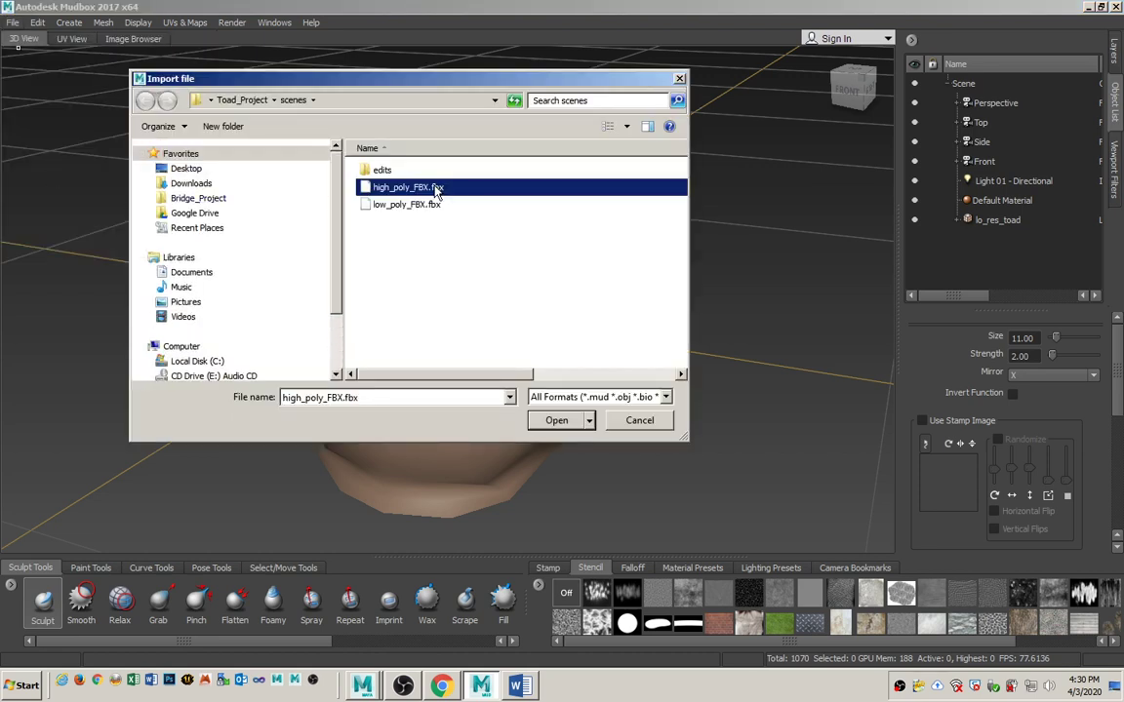
pyautogui.click(557, 421)
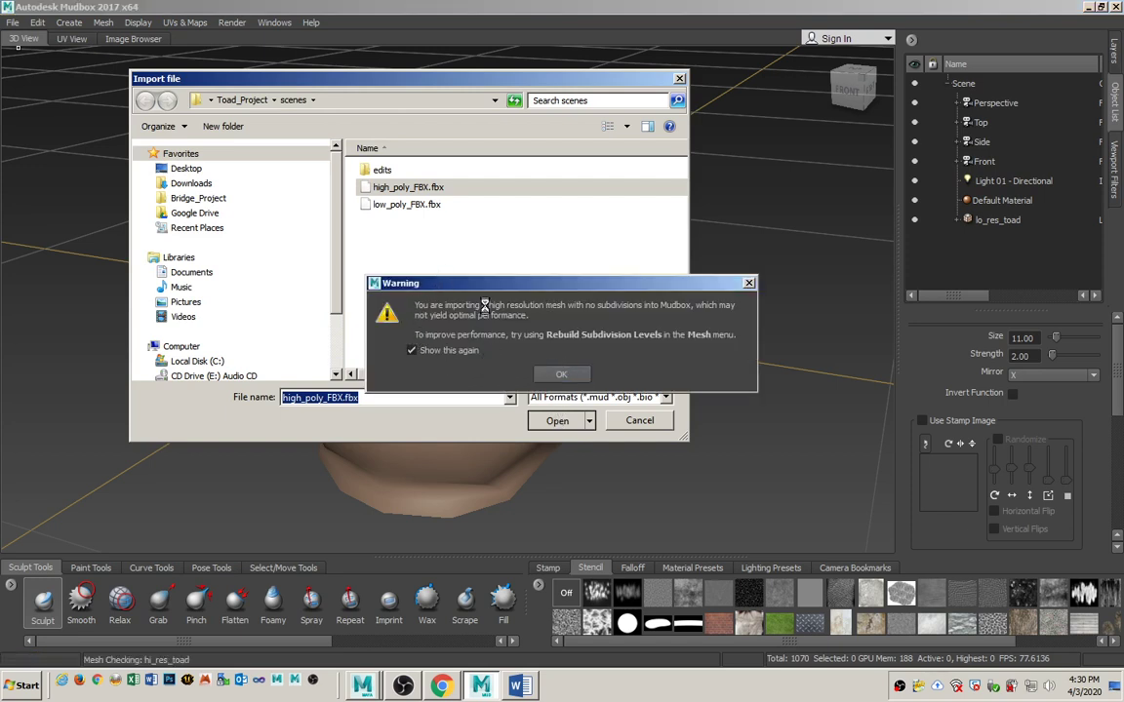
pyautogui.click(558, 374)
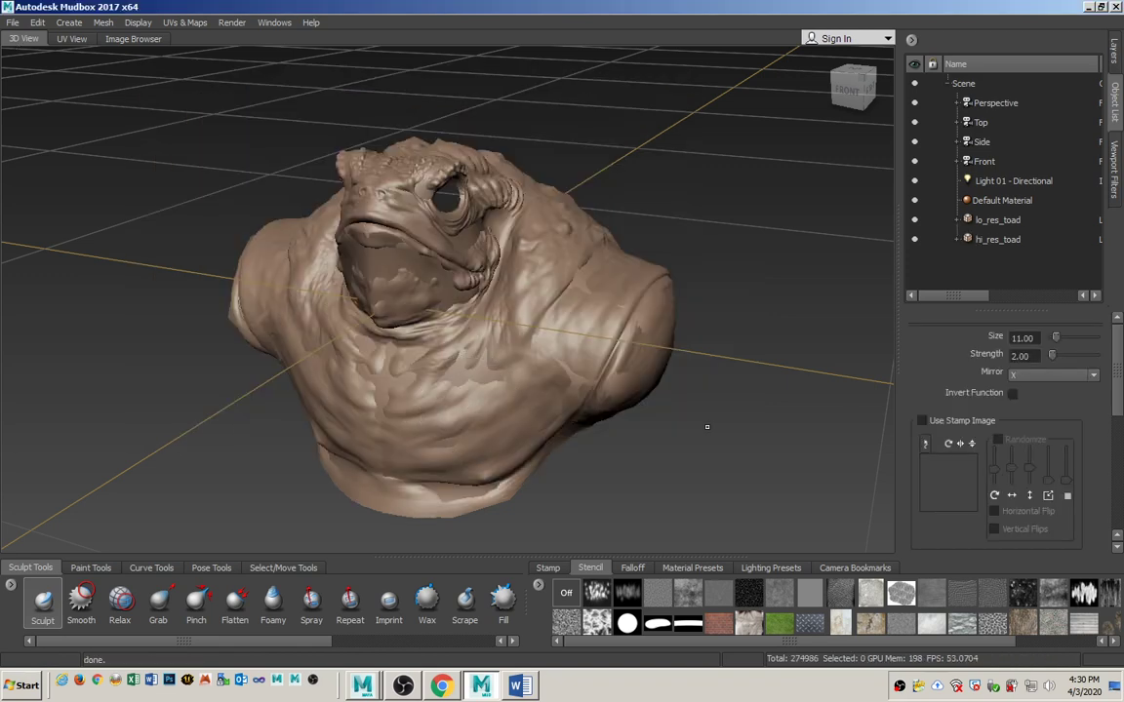
pyautogui.moveTo(637, 385)
pyautogui.keyDown('alt'); pyautogui.mouseDown()
pyautogui.moveTo(624, 390)
pyautogui.moveTo(642, 406)
pyautogui.mouseUp(); pyautogui.keyUp('alt')
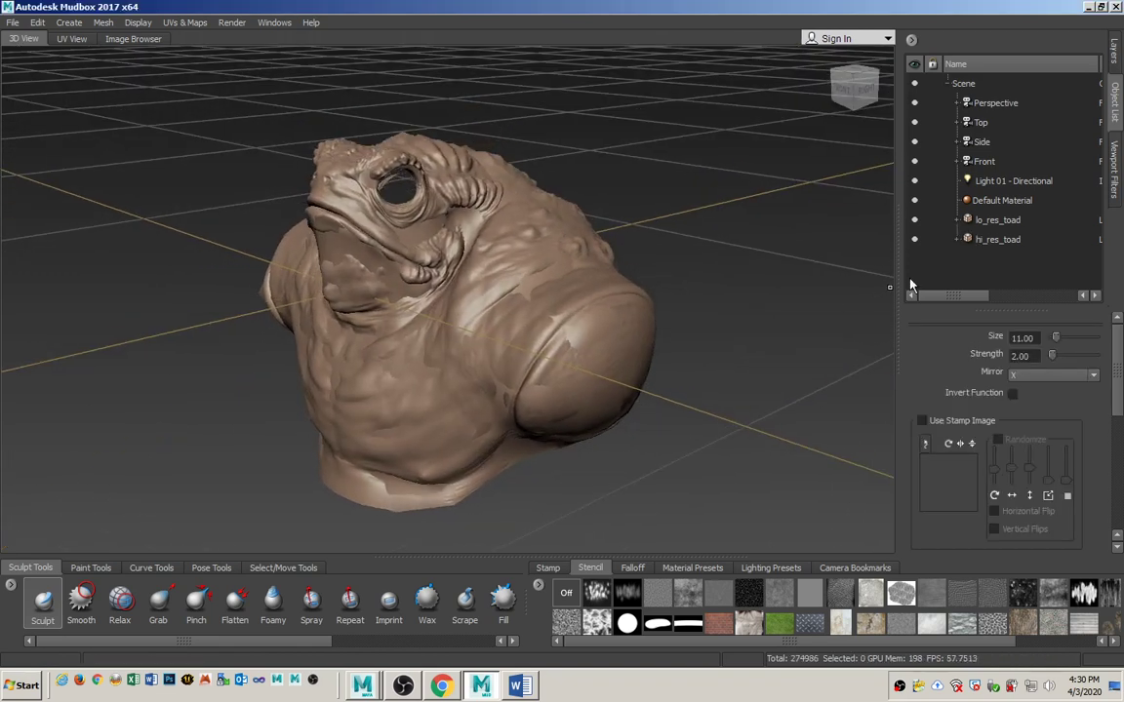
# Select lo_res_toad and hi_res_toad in turn to compare how the meshes overlap, and check the layers of hi_res_toad
pyautogui.click(993, 223)
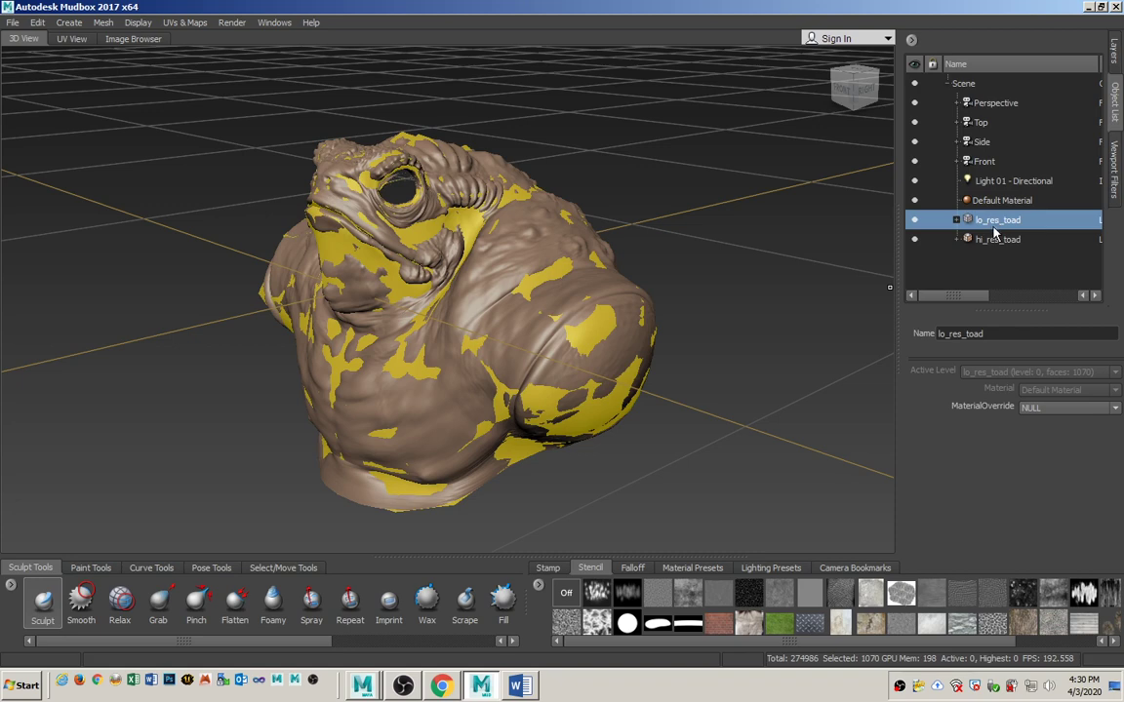
pyautogui.click(993, 240)
pyautogui.keyDown('alt'); pyautogui.moveTo(674, 317); pyautogui.dragTo(302, 356); pyautogui.keyUp('alt')
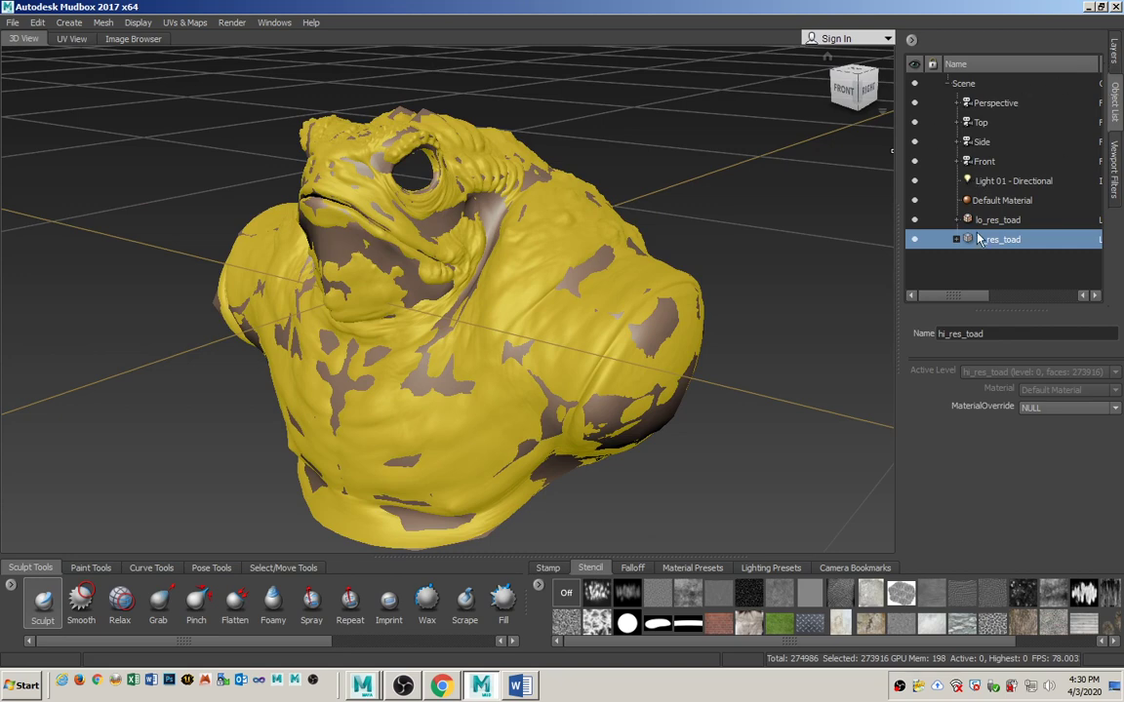
pyautogui.click(1117, 59)
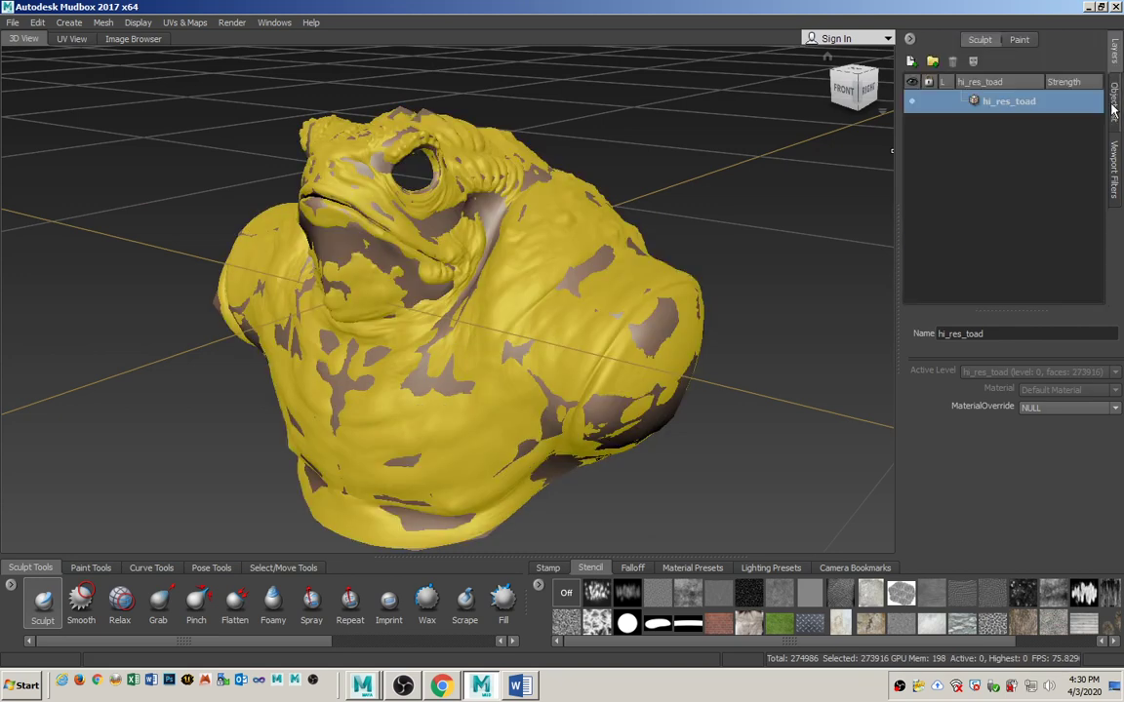
pyautogui.click(1113, 107)
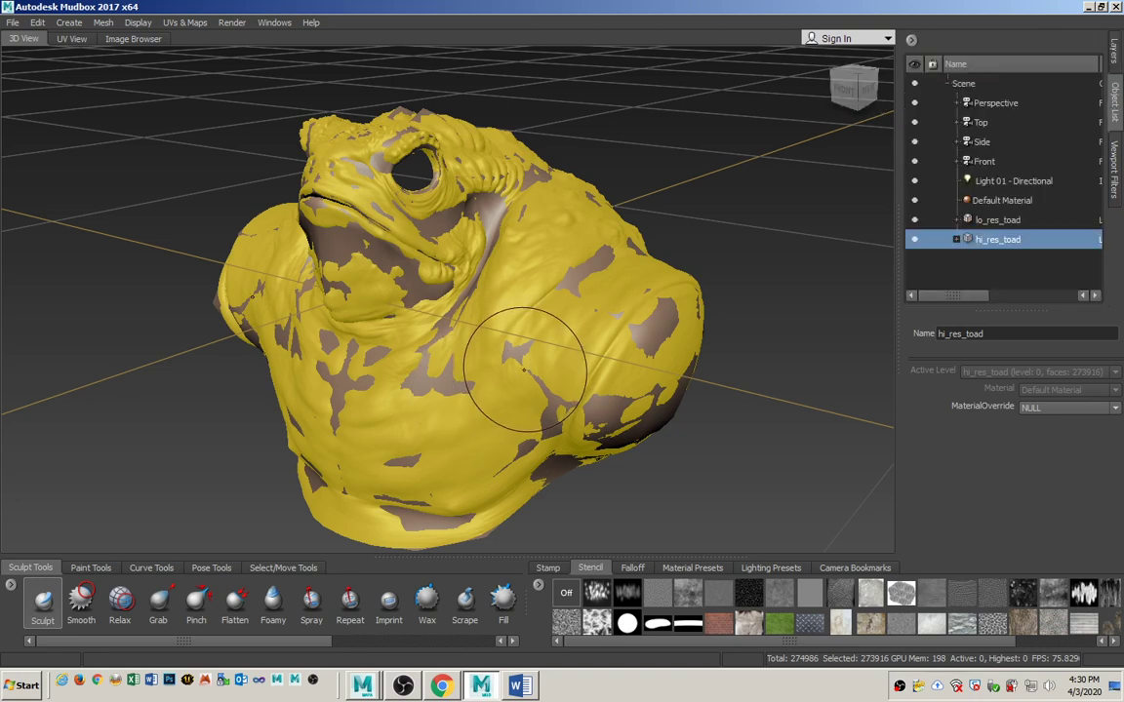
# Start a new texture map extraction operation and choose Normal Map as the map to generate
pyautogui.moveTo(524, 371)
pyautogui.keyDown('alt'); pyautogui.mouseDown()
pyautogui.moveTo(526, 343)
pyautogui.moveTo(471, 371)
pyautogui.moveTo(402, 363)
pyautogui.mouseUp(); pyautogui.keyUp('alt')
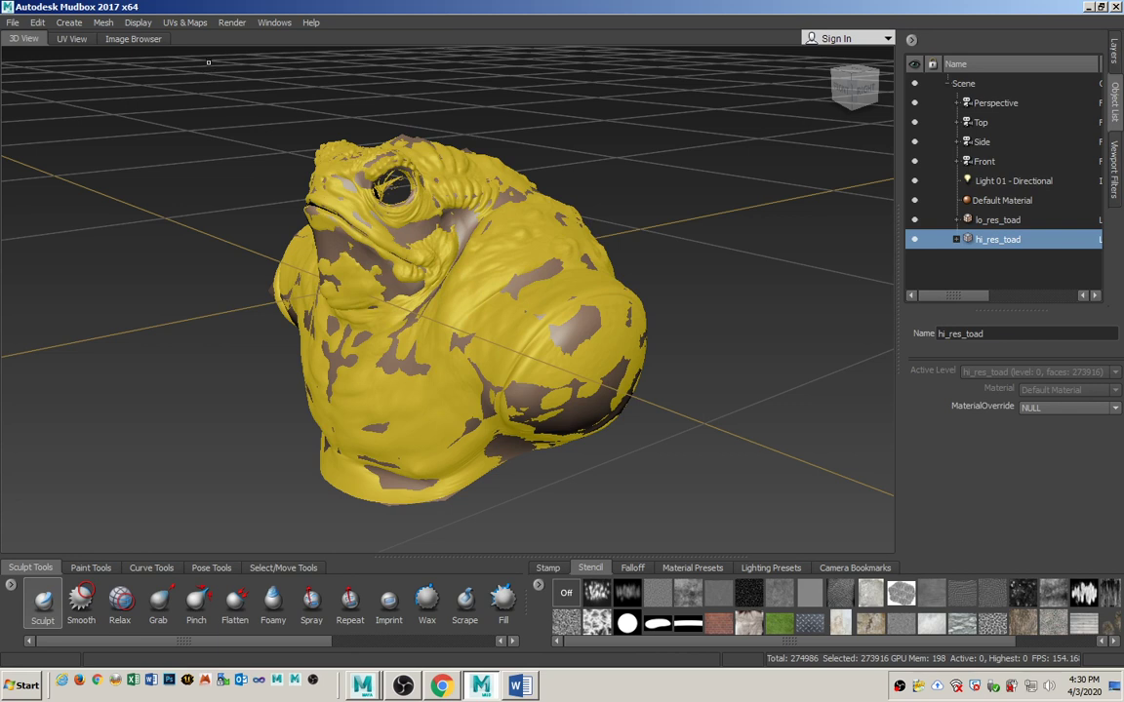
pyautogui.click(172, 24)
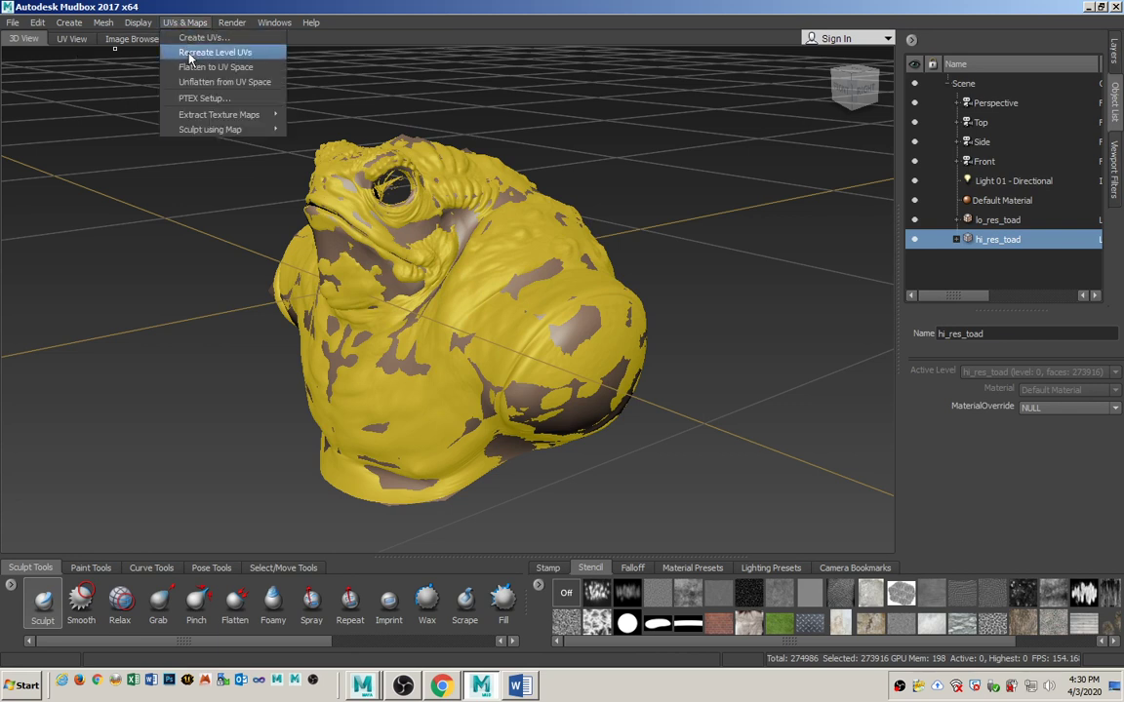
pyautogui.moveTo(195, 114)
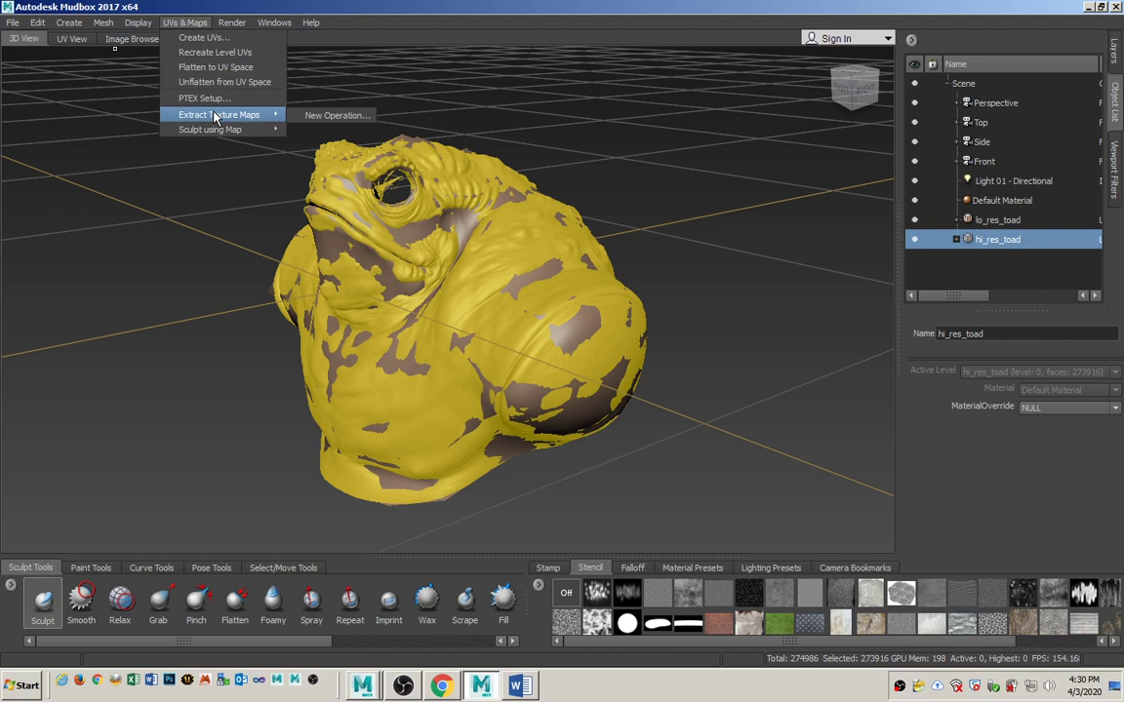
pyautogui.click(312, 118)
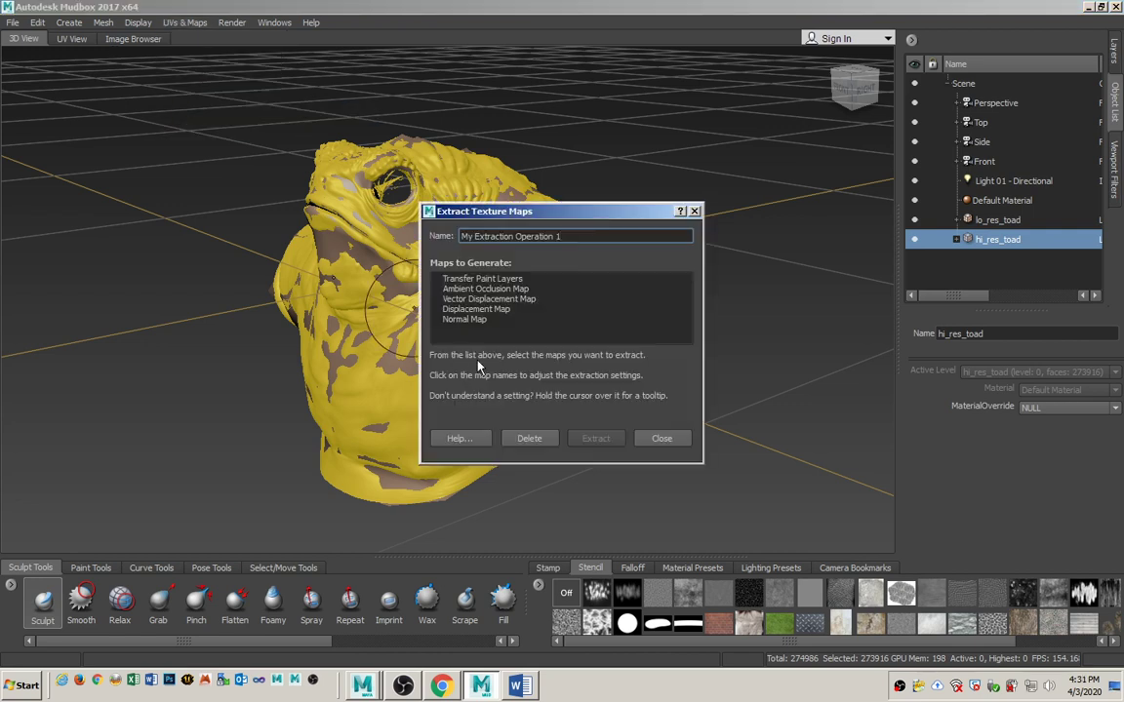
pyautogui.click(472, 321)
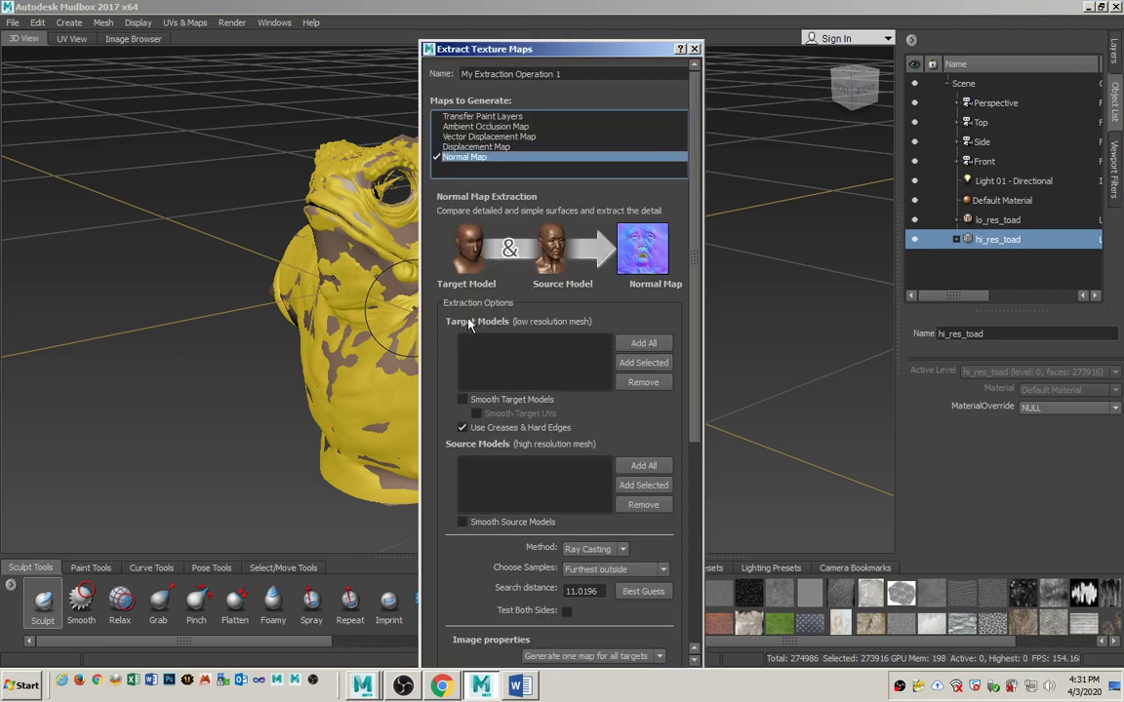
# Add lo_res_toad as the target model and hi_res_toad as the source model, and enable smoothing of the source models
pyautogui.click(983, 221)
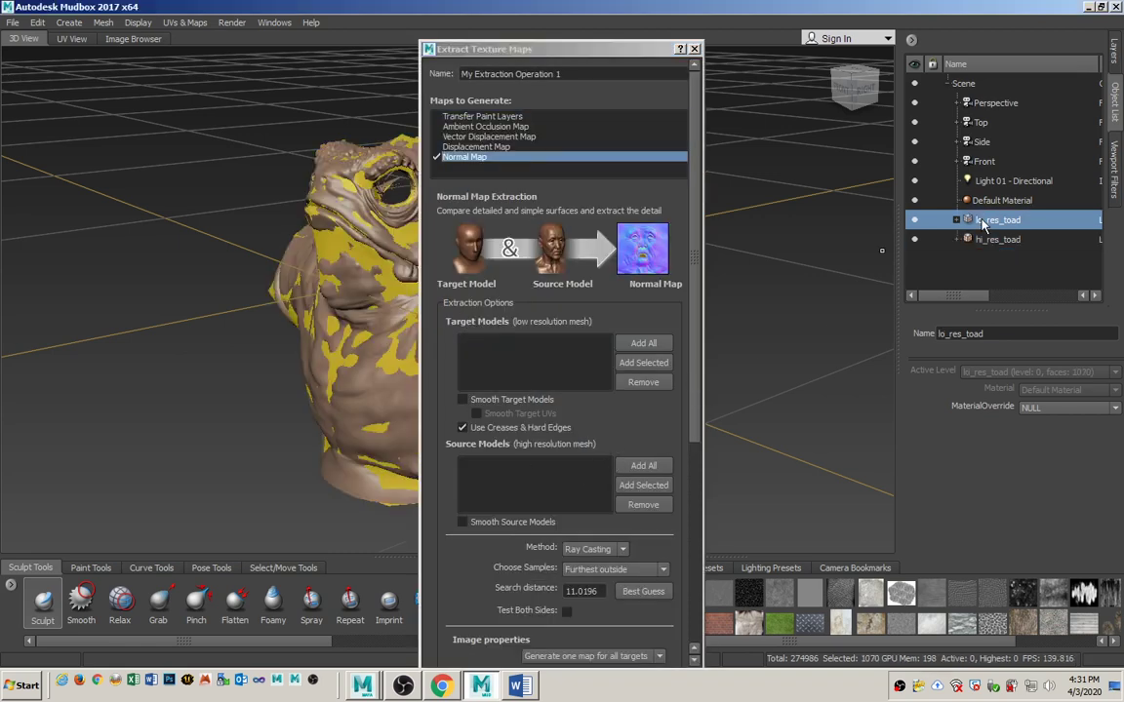
pyautogui.click(646, 364)
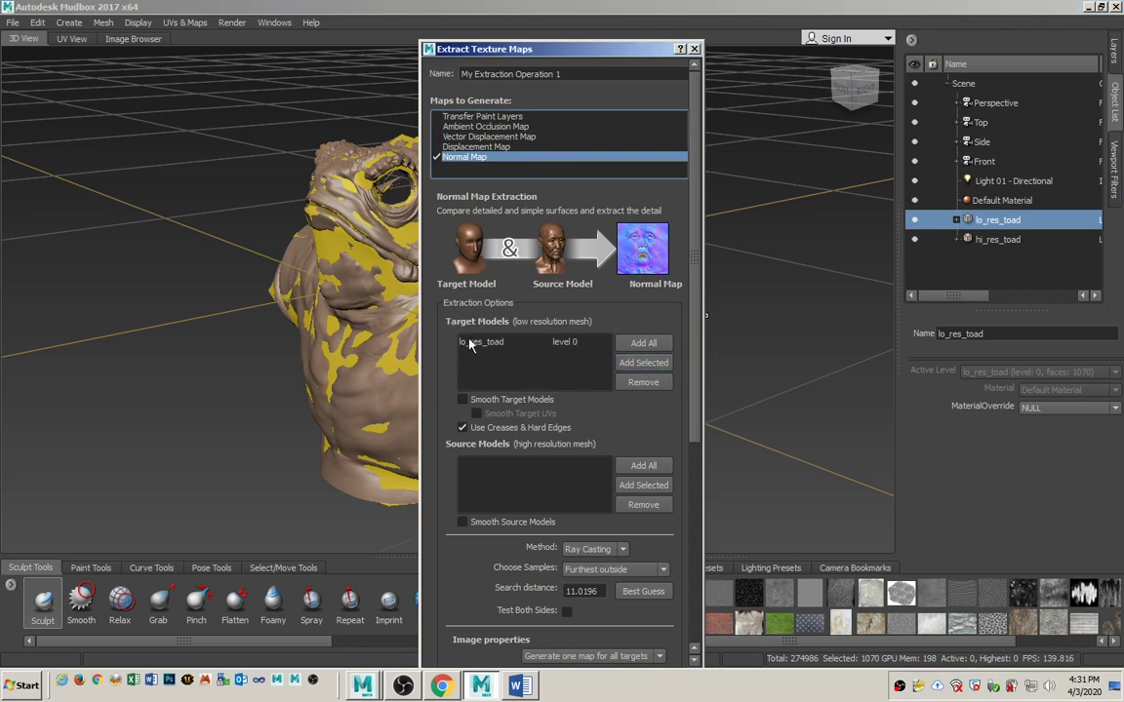
pyautogui.click(975, 241)
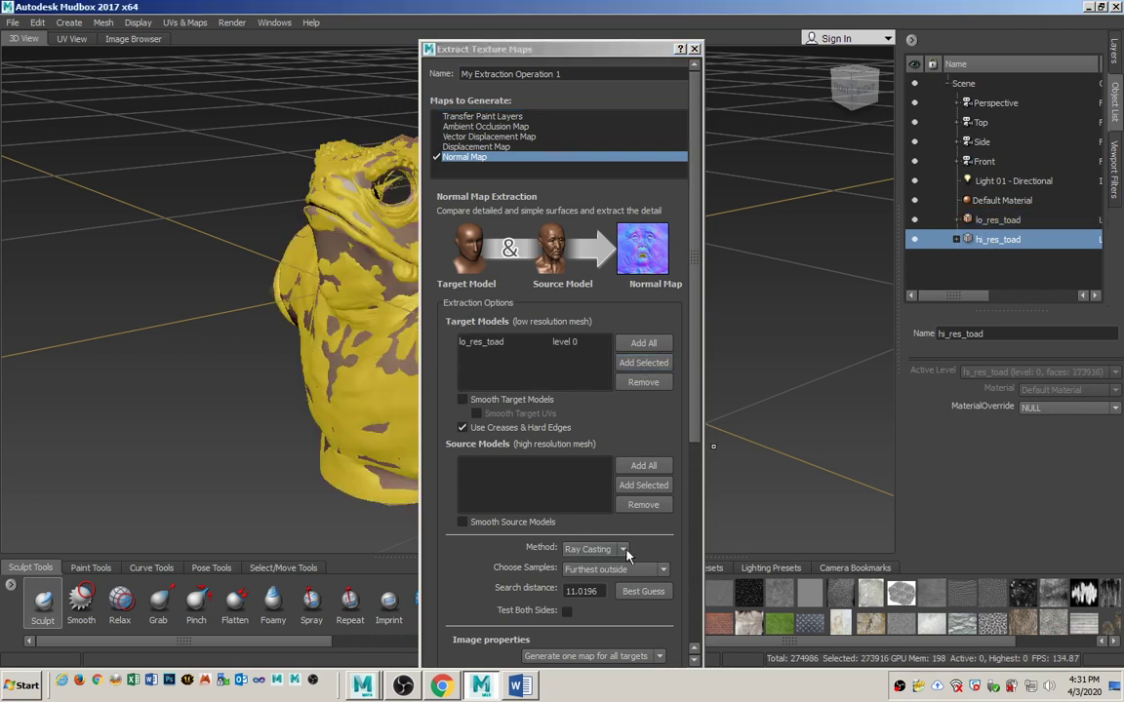
pyautogui.click(639, 486)
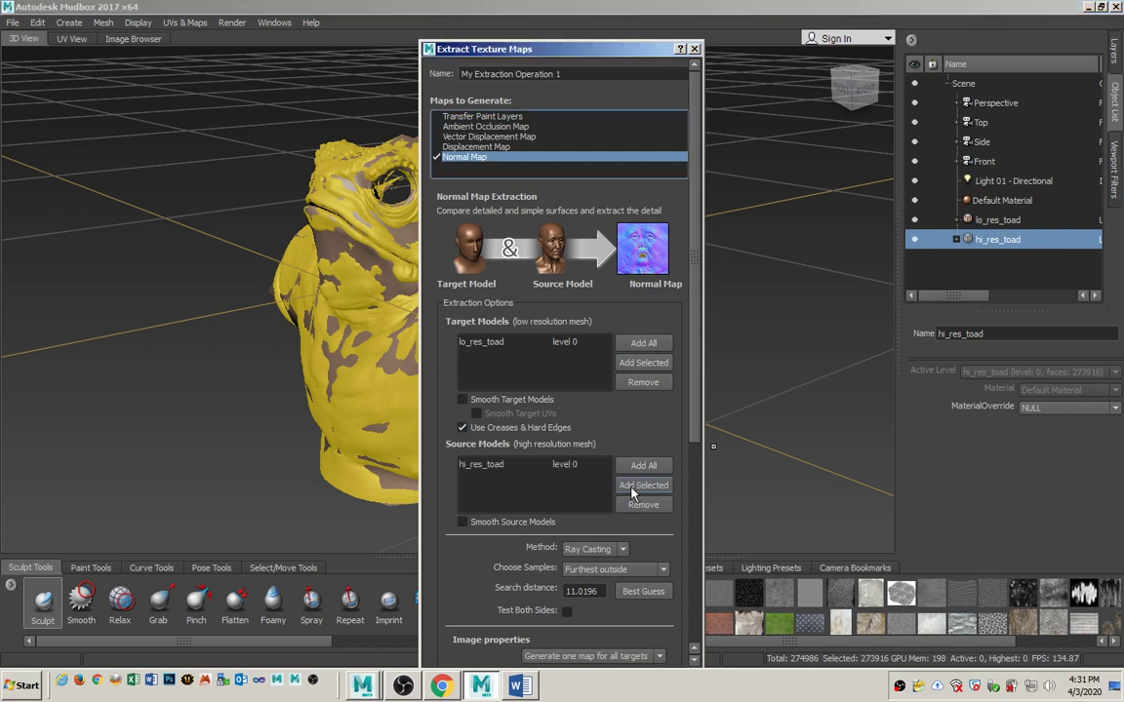
pyautogui.click(463, 524)
# Set the extraction's sample choice to Closest to lowres mesh and its antialiasing to 2X
pyautogui.scroll(-3, 694, 357)
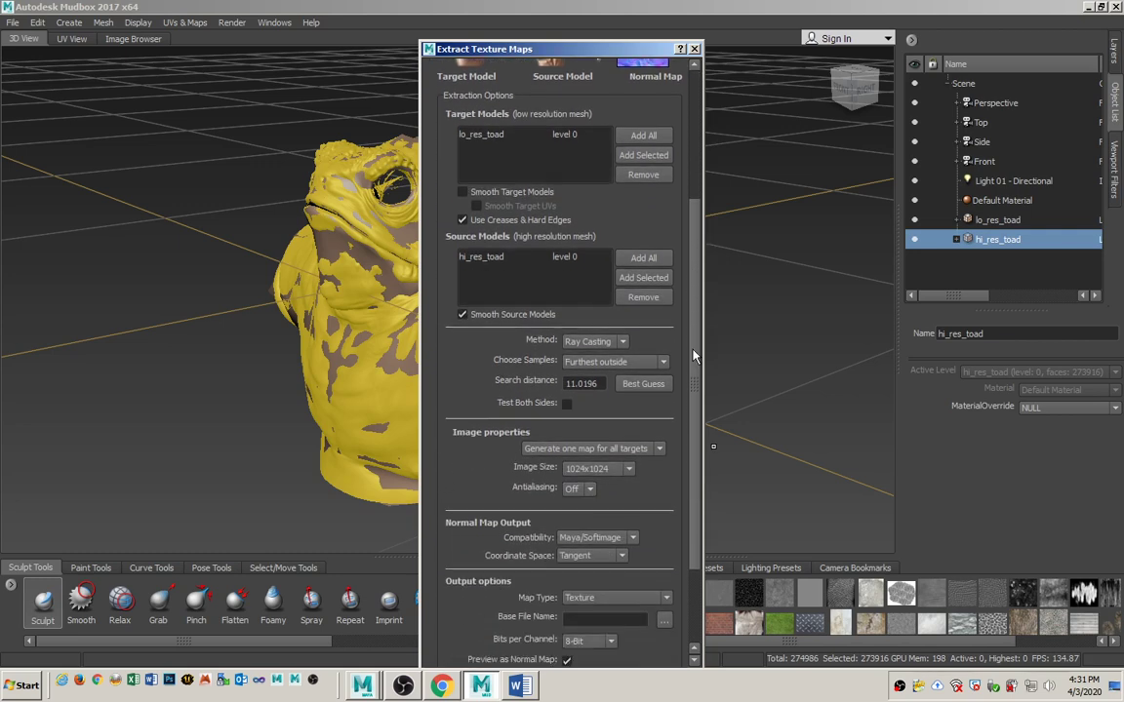
pyautogui.scroll(-1, 695, 357)
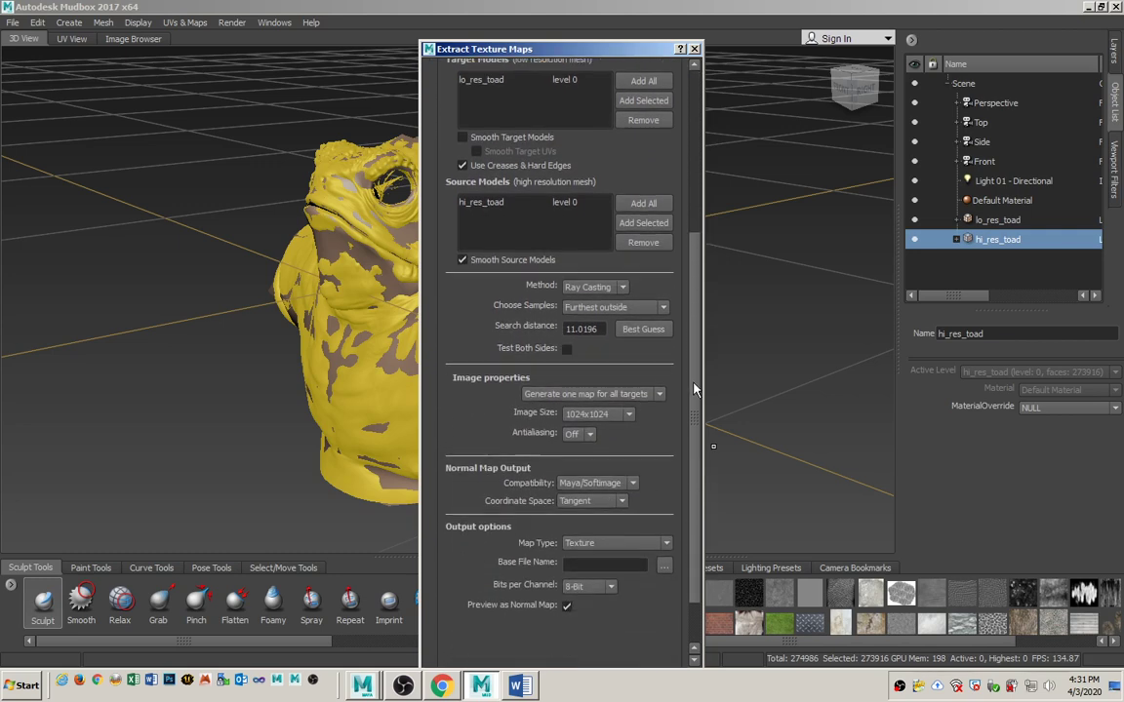
pyautogui.click(590, 308)
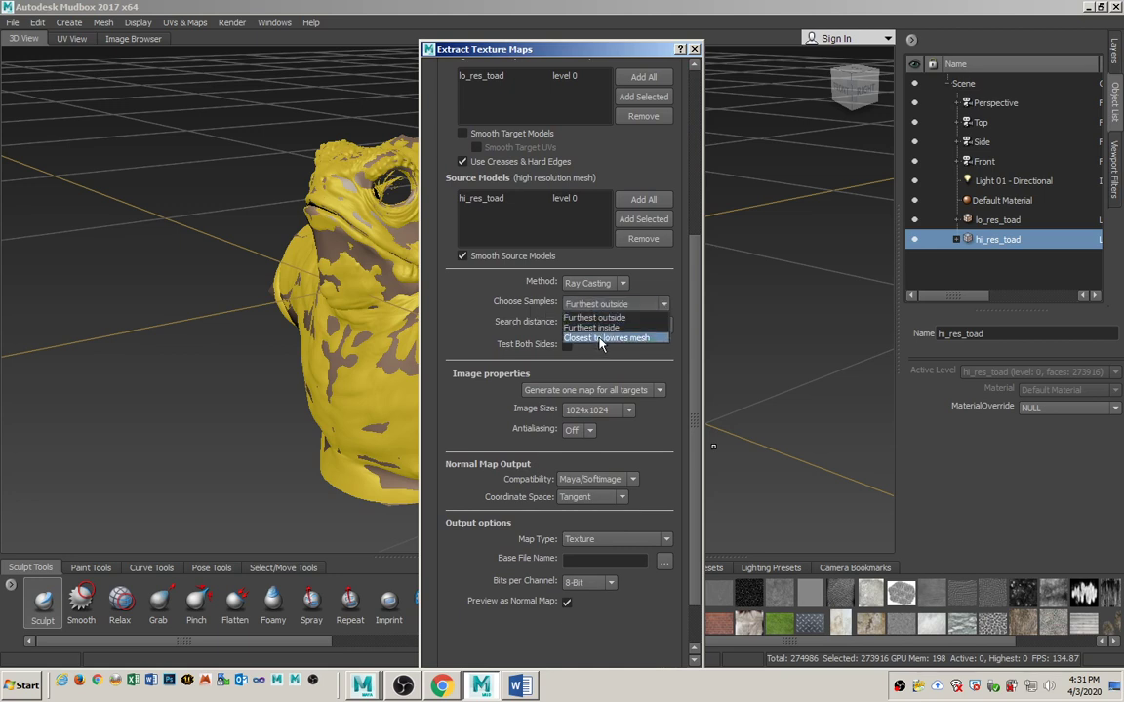
pyautogui.click(601, 339)
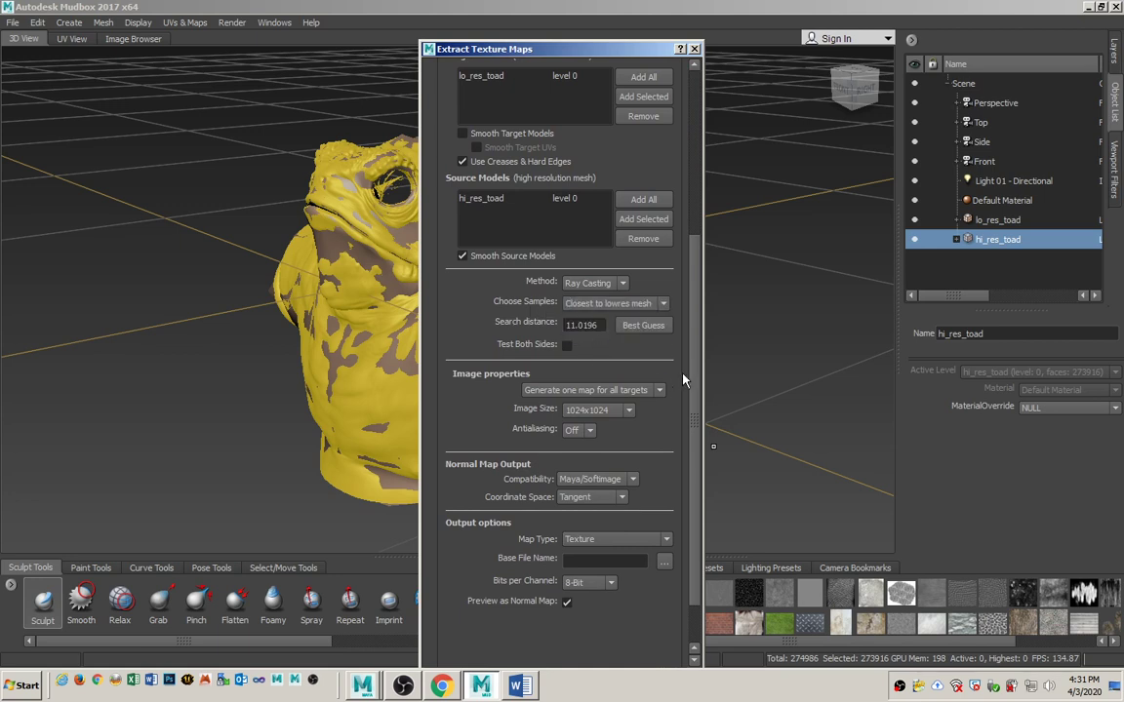
pyautogui.scroll(-3, 697, 371)
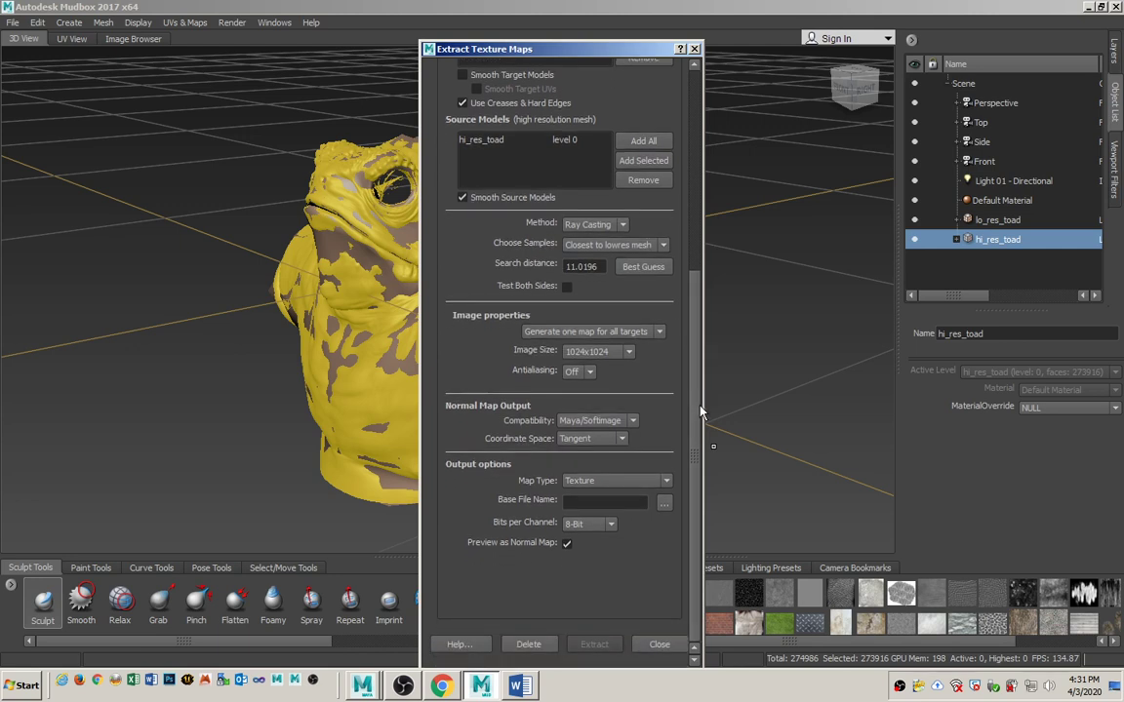
pyautogui.click(574, 371)
pyautogui.click(585, 397)
pyautogui.click(586, 377)
pyautogui.click(588, 384)
pyautogui.click(589, 373)
pyautogui.click(582, 394)
# Set the output base file to toad_normal as an 8-bit PNG in the sourceimages folder of Toad_Project on the desktop
pyautogui.click(663, 506)
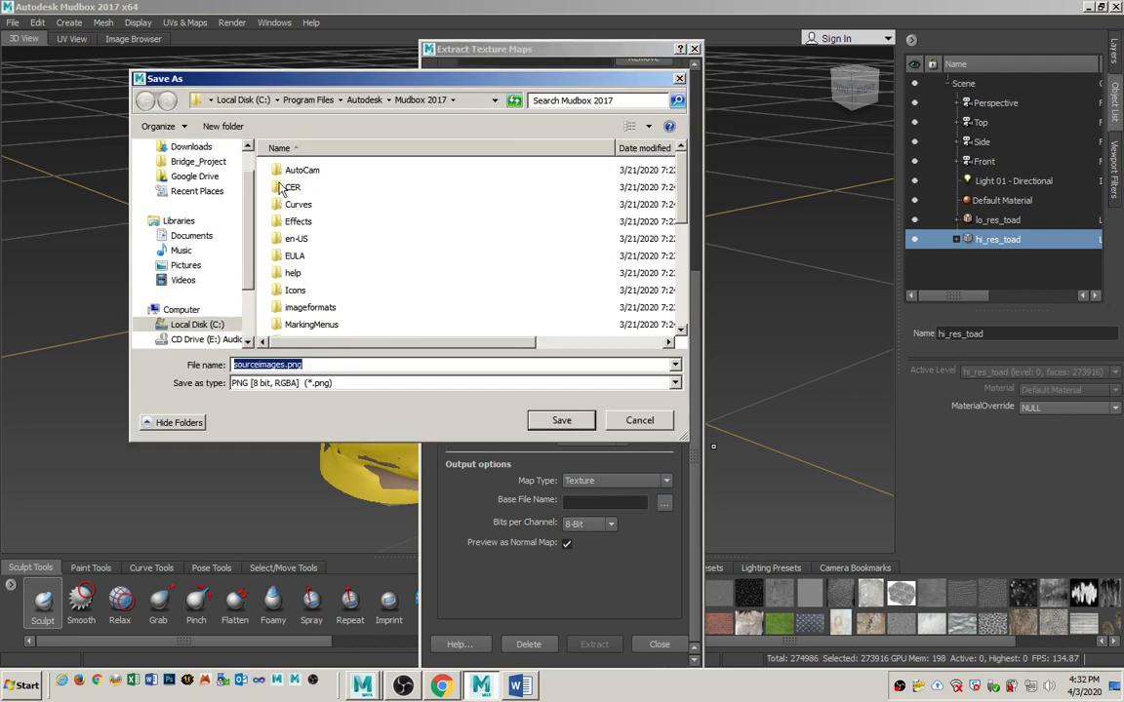
pyautogui.scroll(3, 239, 197)
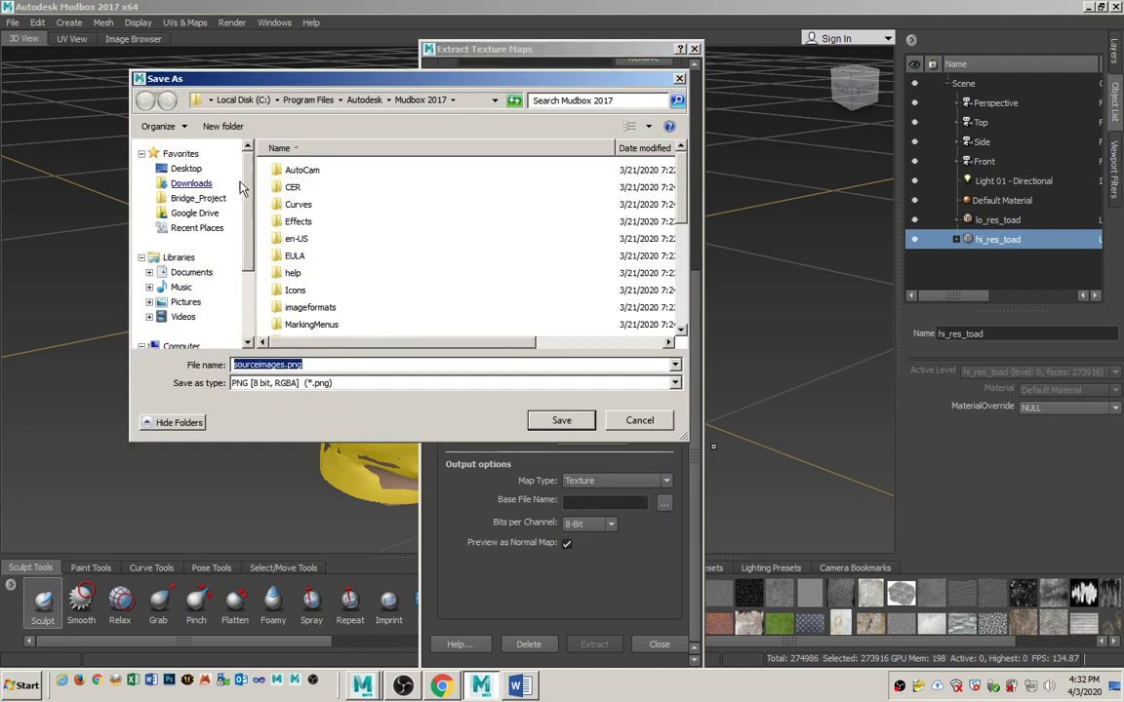
pyautogui.click(188, 170)
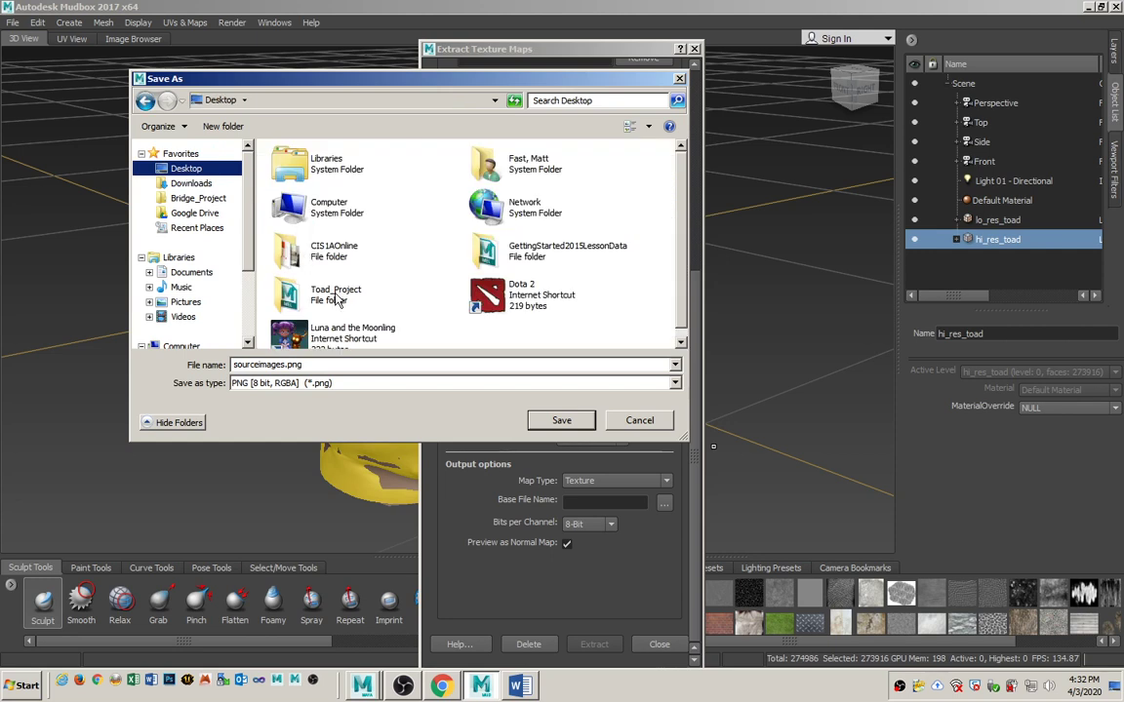
pyautogui.doubleClick(308, 283)
pyautogui.scroll(-1, 329, 322)
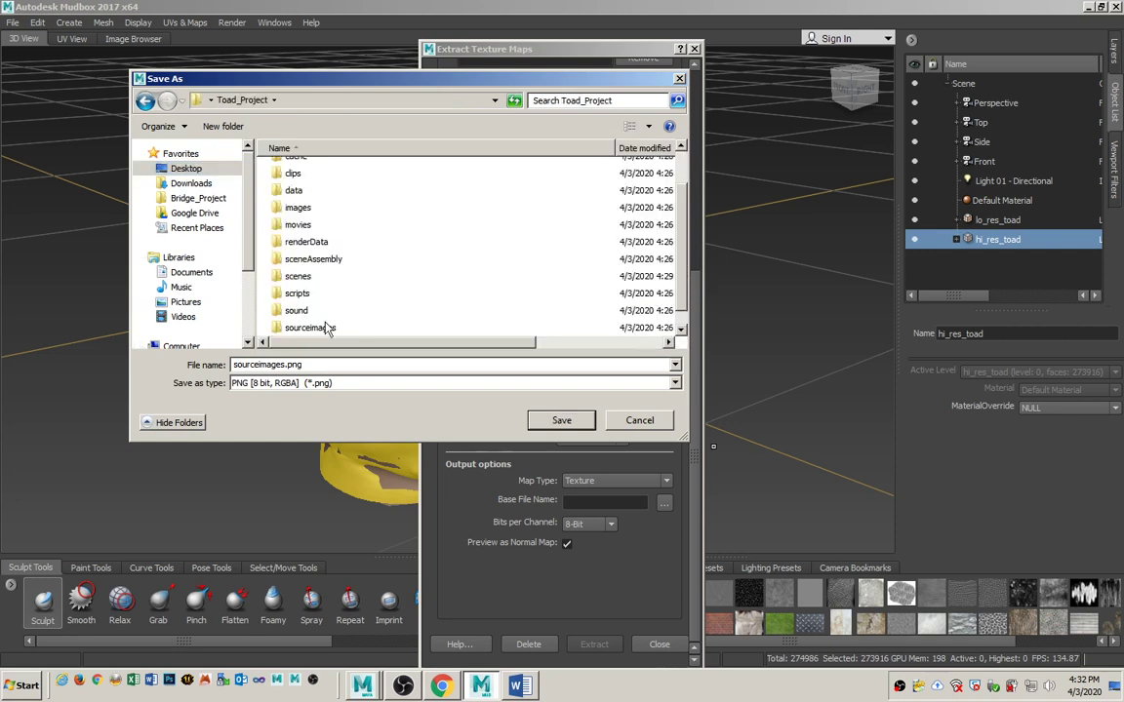
pyautogui.doubleClick(318, 331)
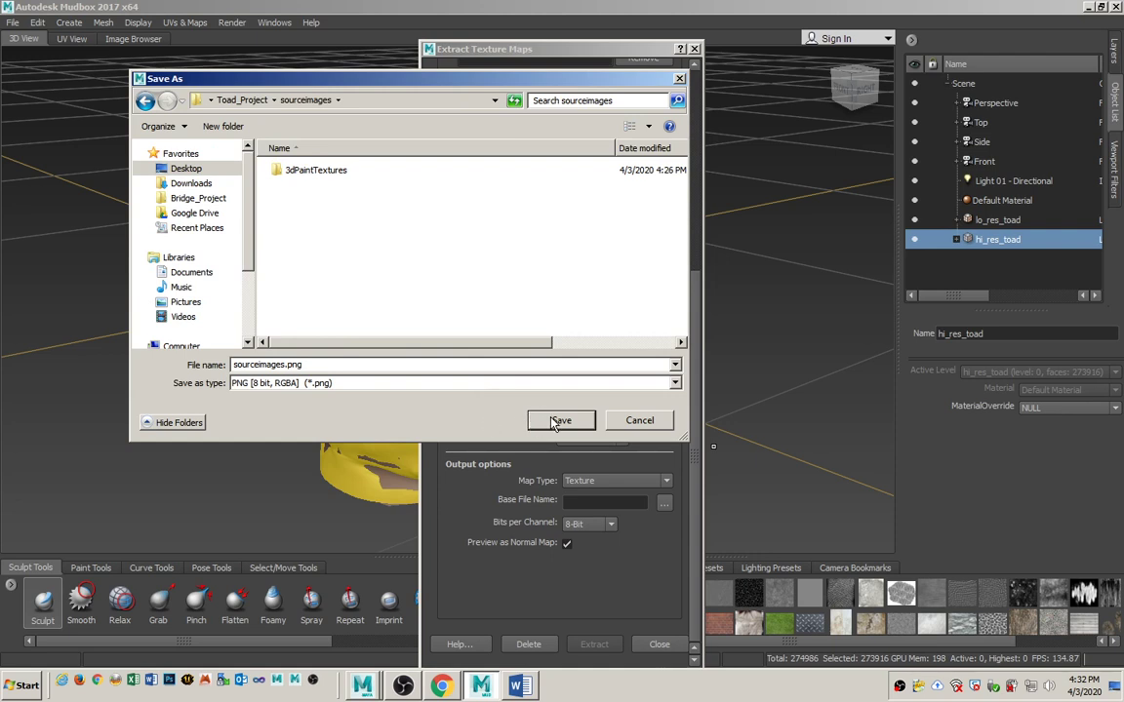
pyautogui.doubleClick(319, 365)
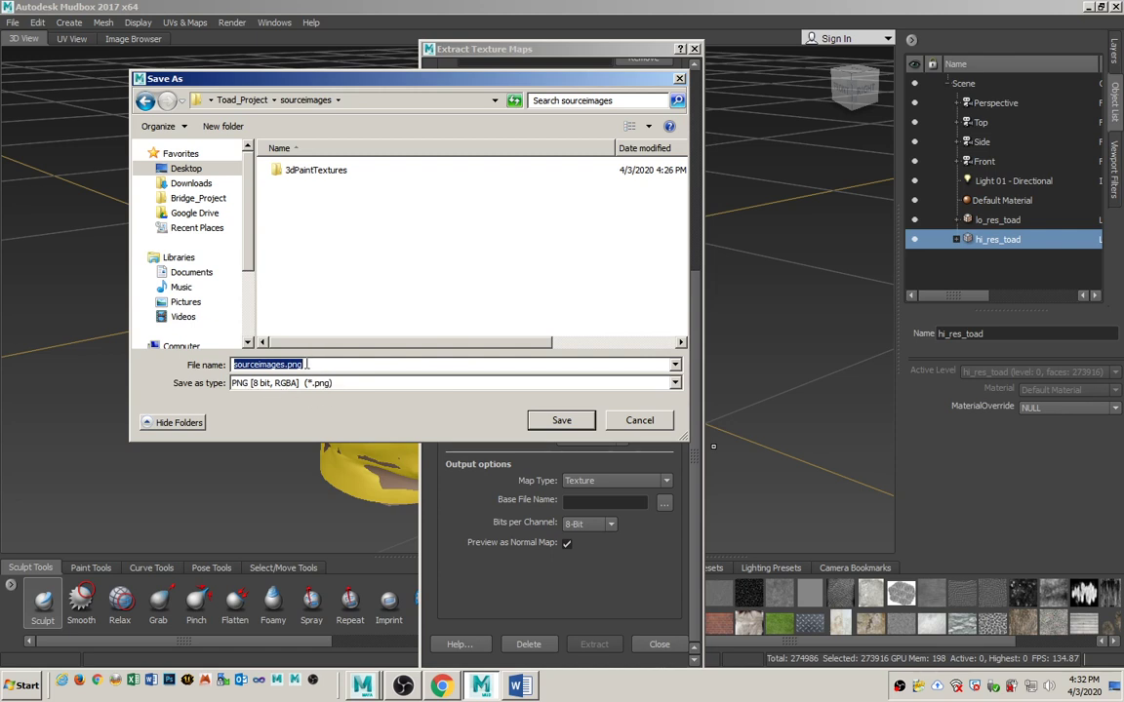
pyautogui.write('to')
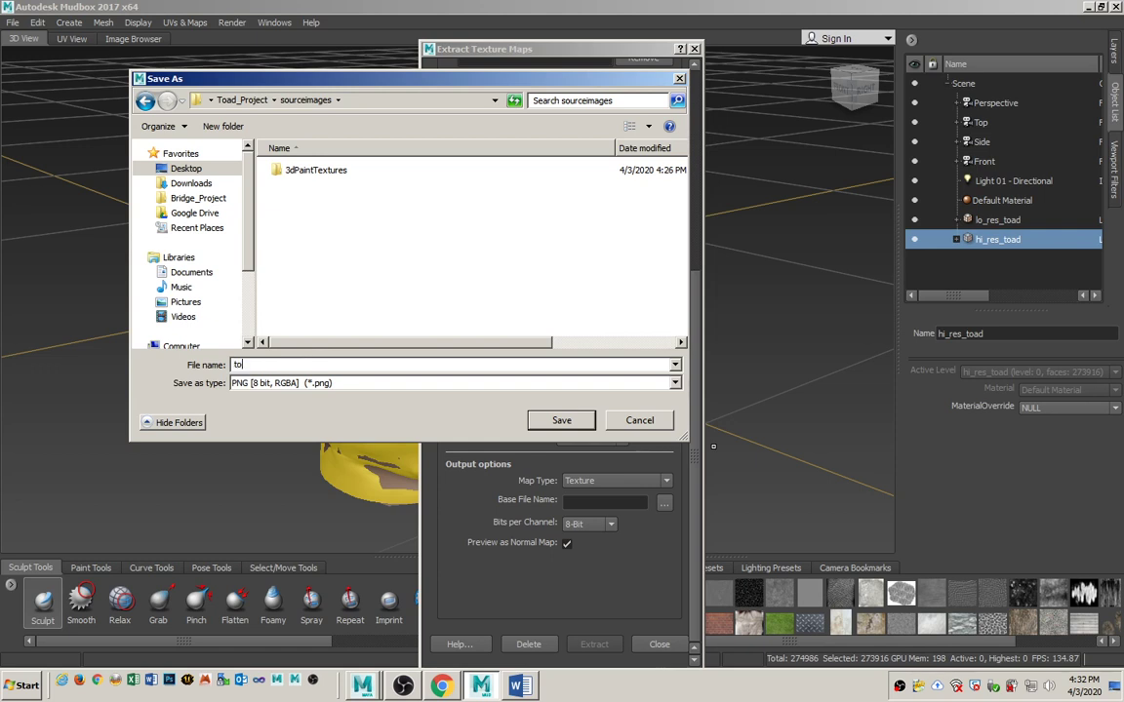
pyautogui.write('ad_normal')
pyautogui.click(546, 420)
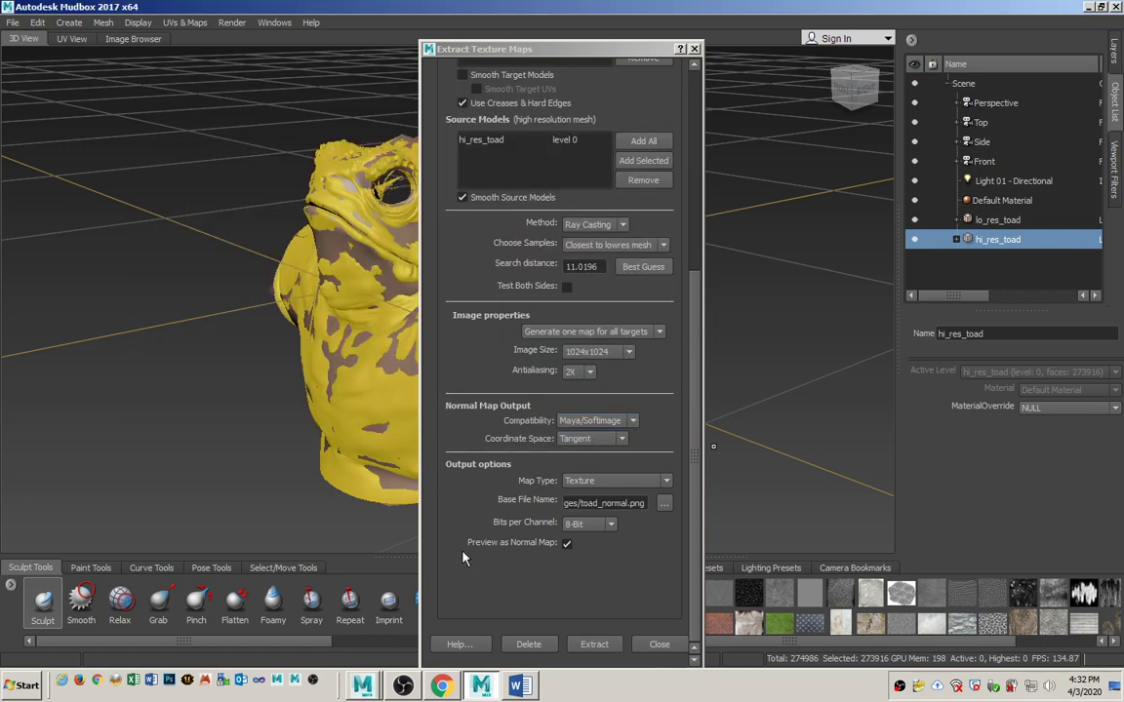
# Turn off Preview as Normal Map, extract the normal map, and dismiss the extraction results
pyautogui.click(567, 544)
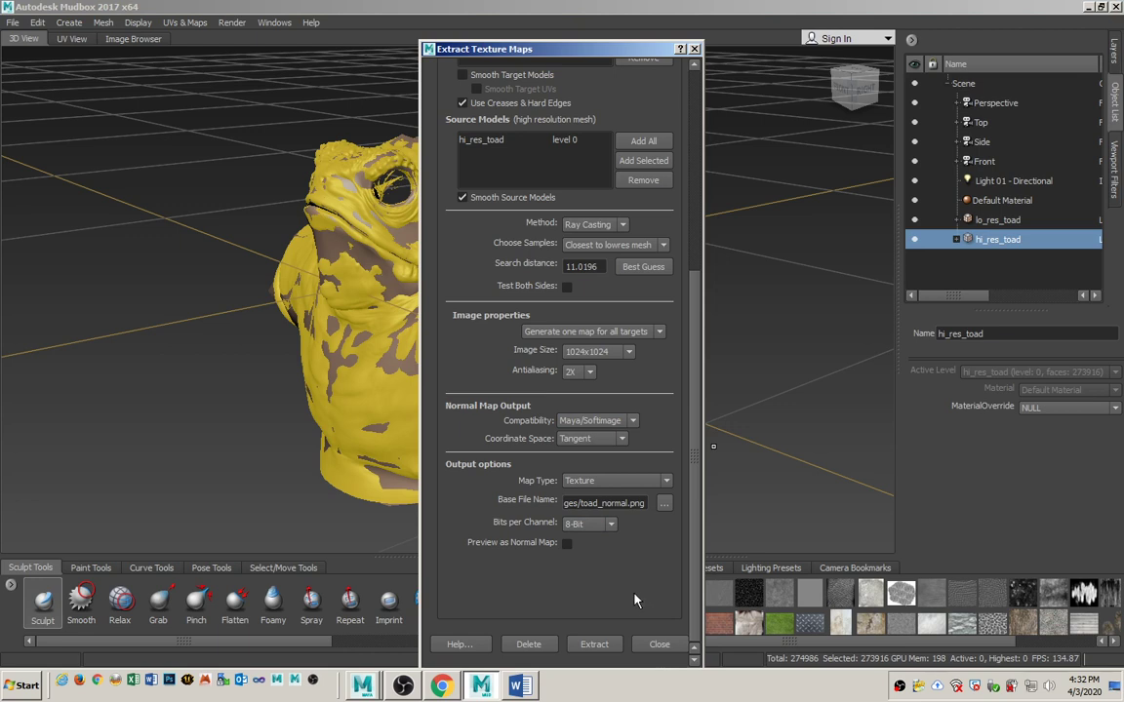
pyautogui.click(597, 648)
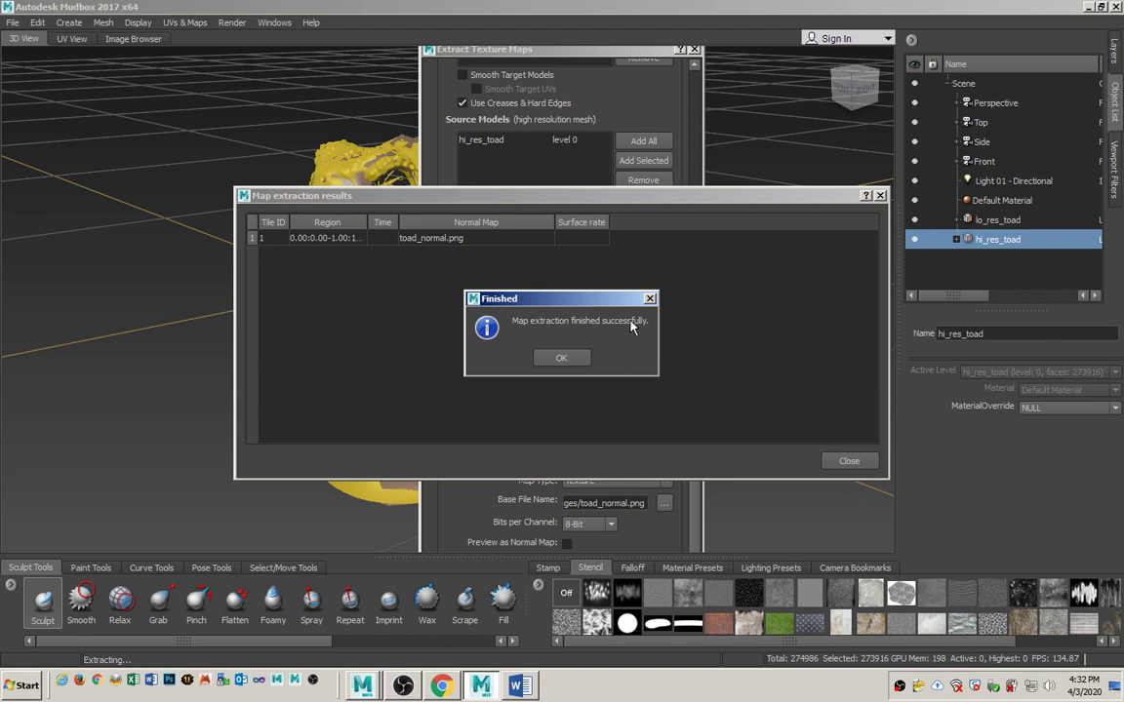
pyautogui.click(561, 359)
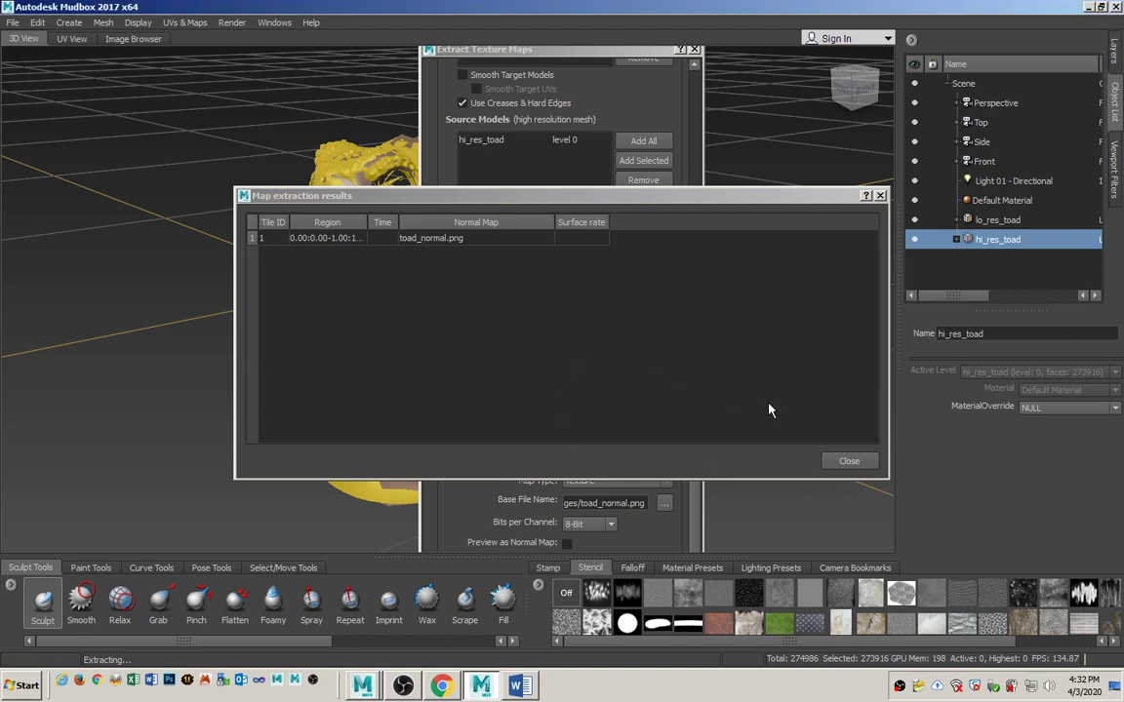
pyautogui.click(848, 462)
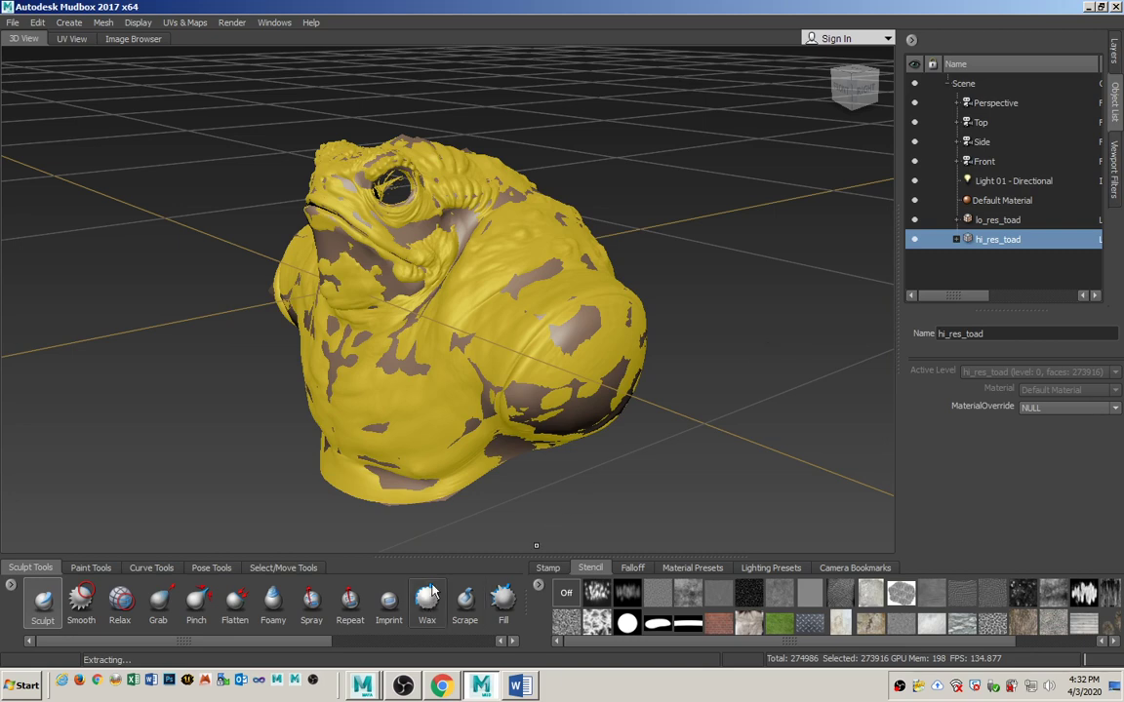
# Minimize the open applications and open the sourceimages folder of Toad_Project on the desktop in Windows Explorer
pyautogui.click(1089, 7)
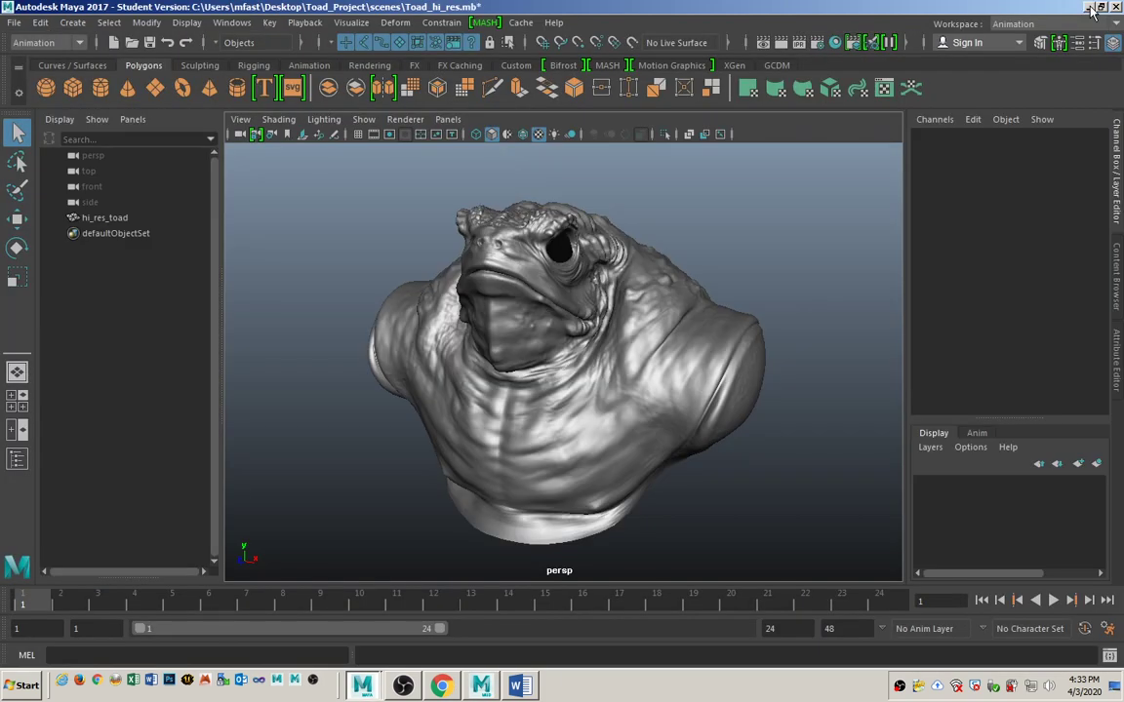
pyautogui.click(1063, 8)
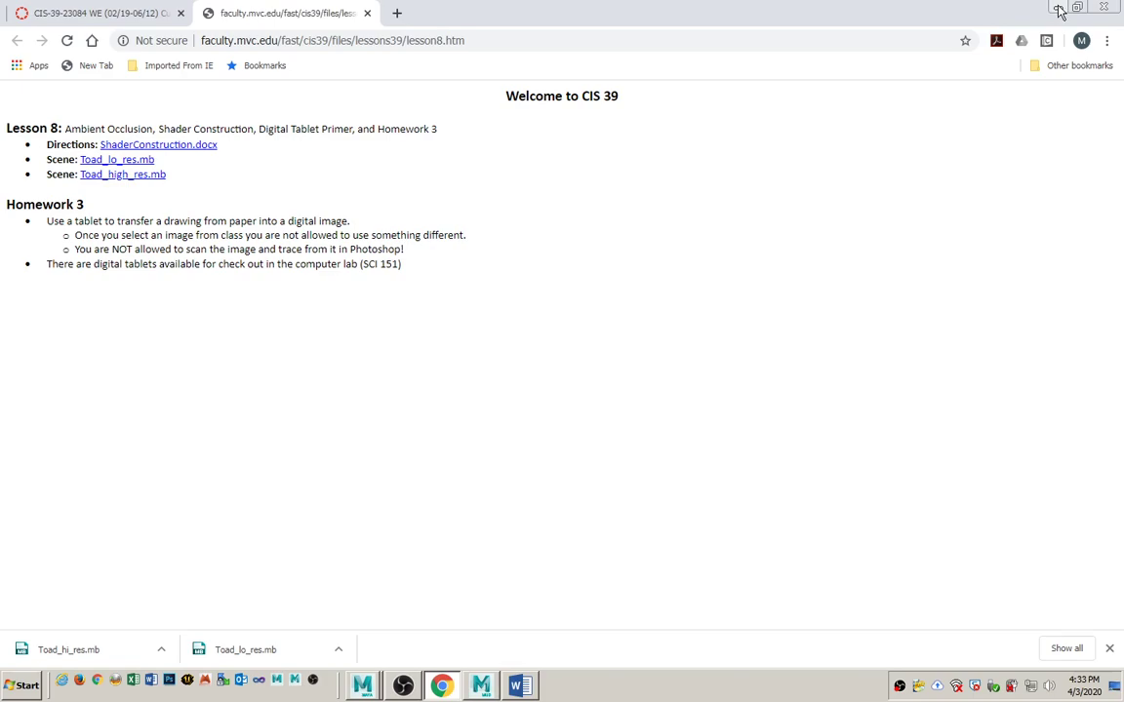
pyautogui.click(1057, 10)
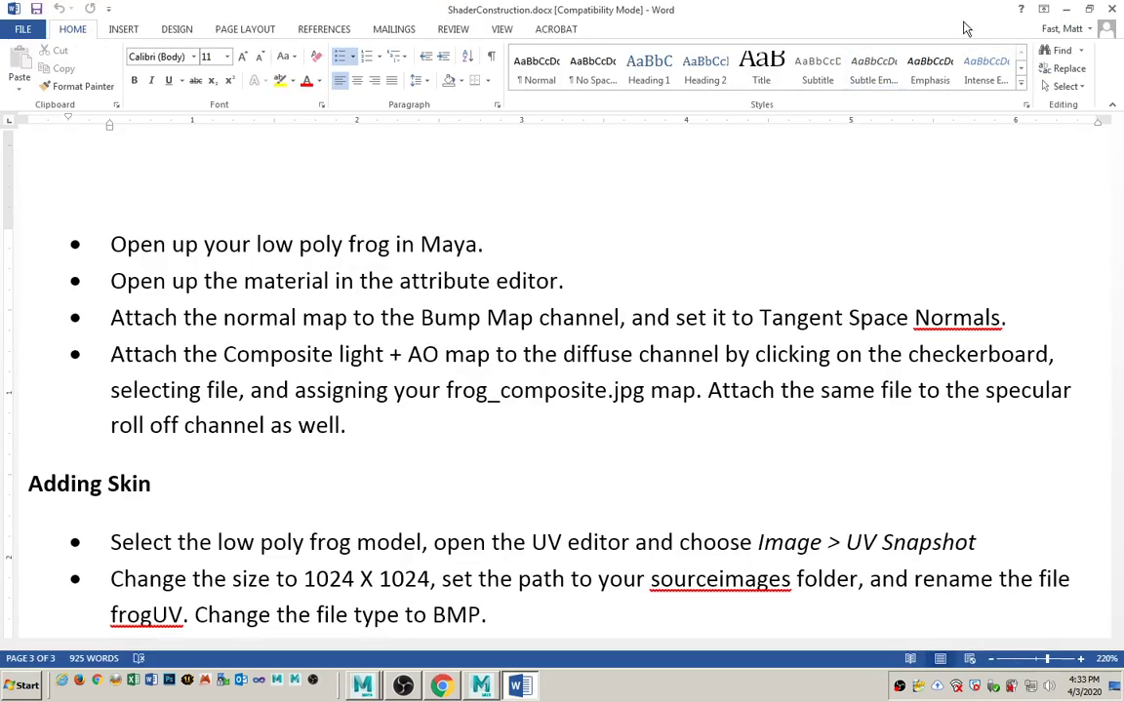
pyautogui.click(1065, 9)
pyautogui.doubleClick(29, 115)
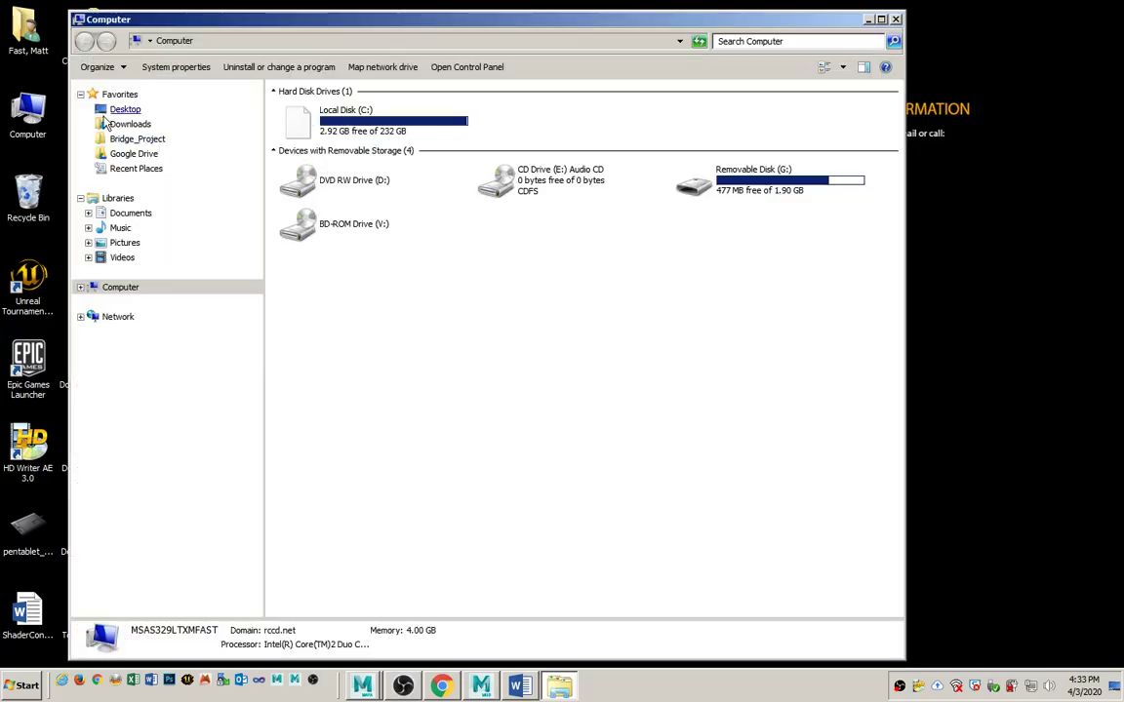
pyautogui.click(121, 110)
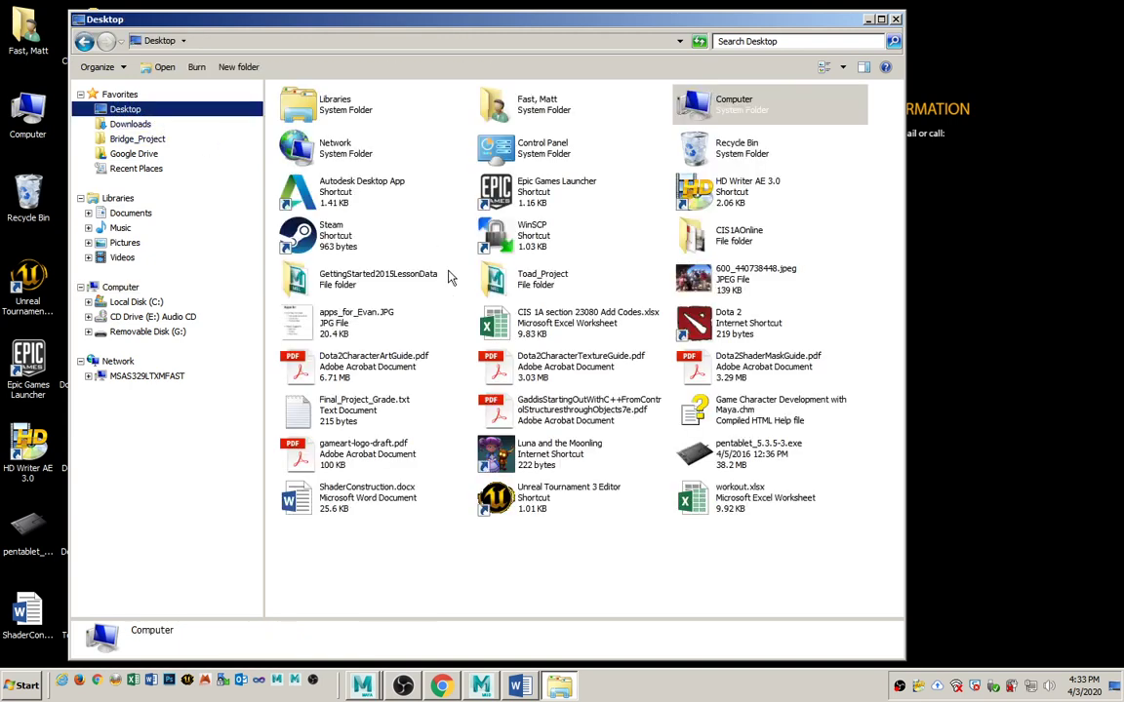
pyautogui.click(543, 280)
pyautogui.doubleClick(544, 280)
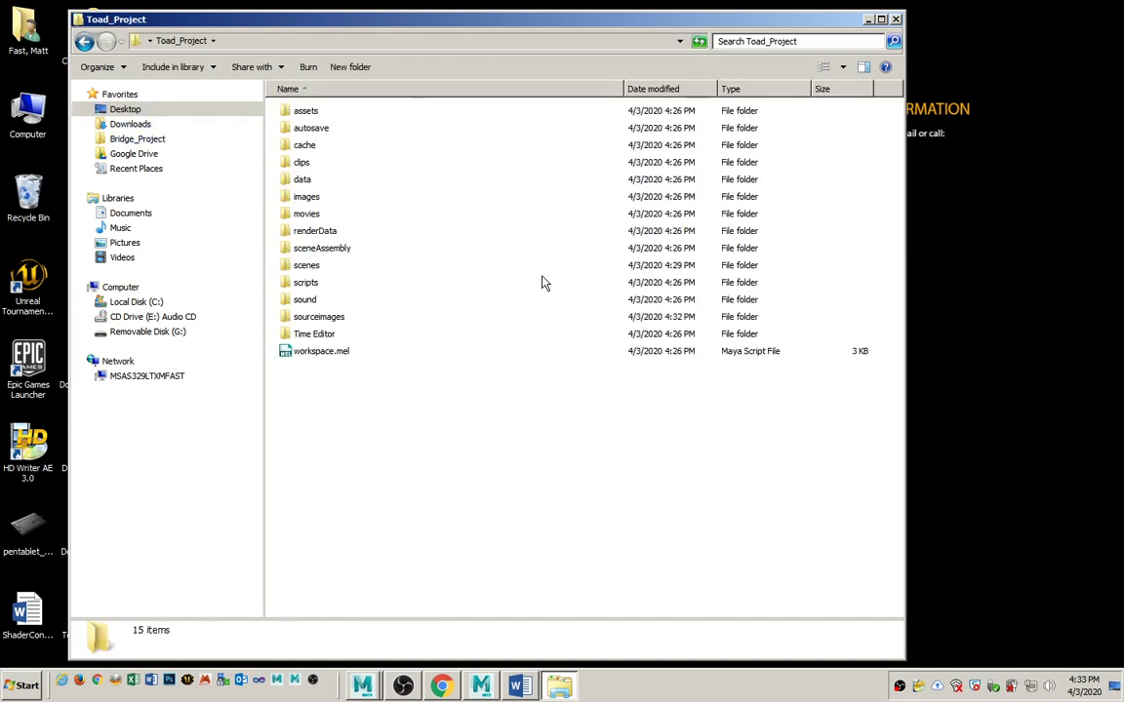
pyautogui.doubleClick(324, 317)
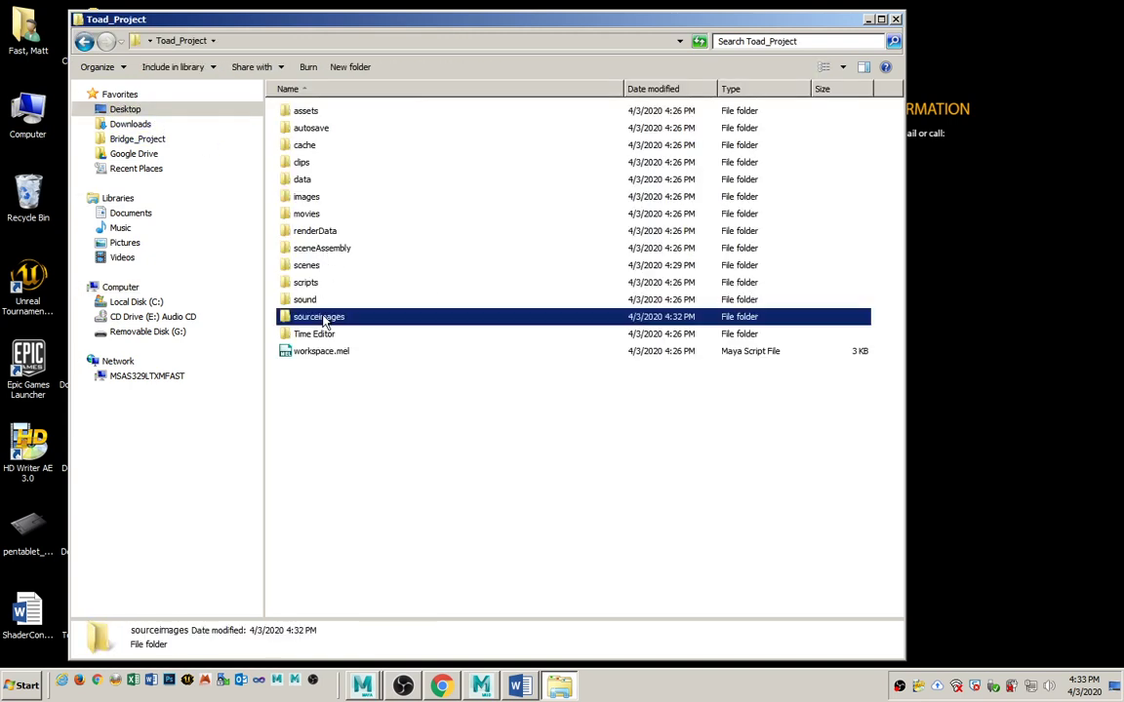
# Enlarge the folder's thumbnails to inspect the toad_normal.png map, and switch back to Mudbox
pyautogui.click(845, 70)
pyautogui.click(893, 39)
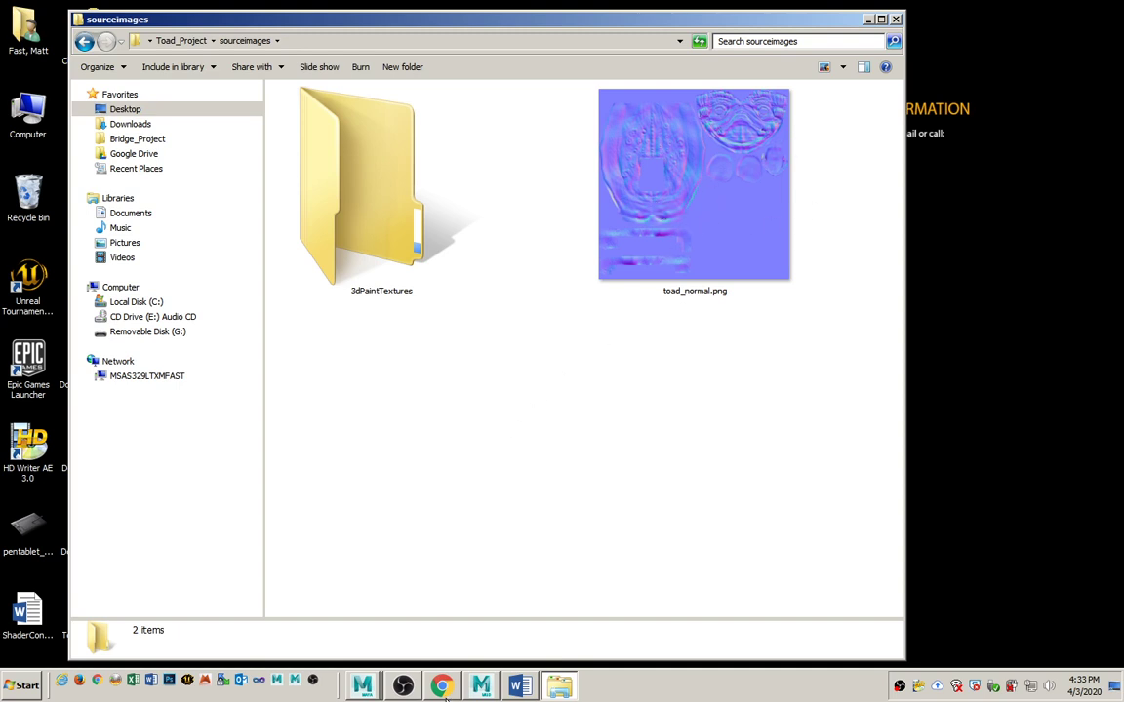
pyautogui.click(481, 686)
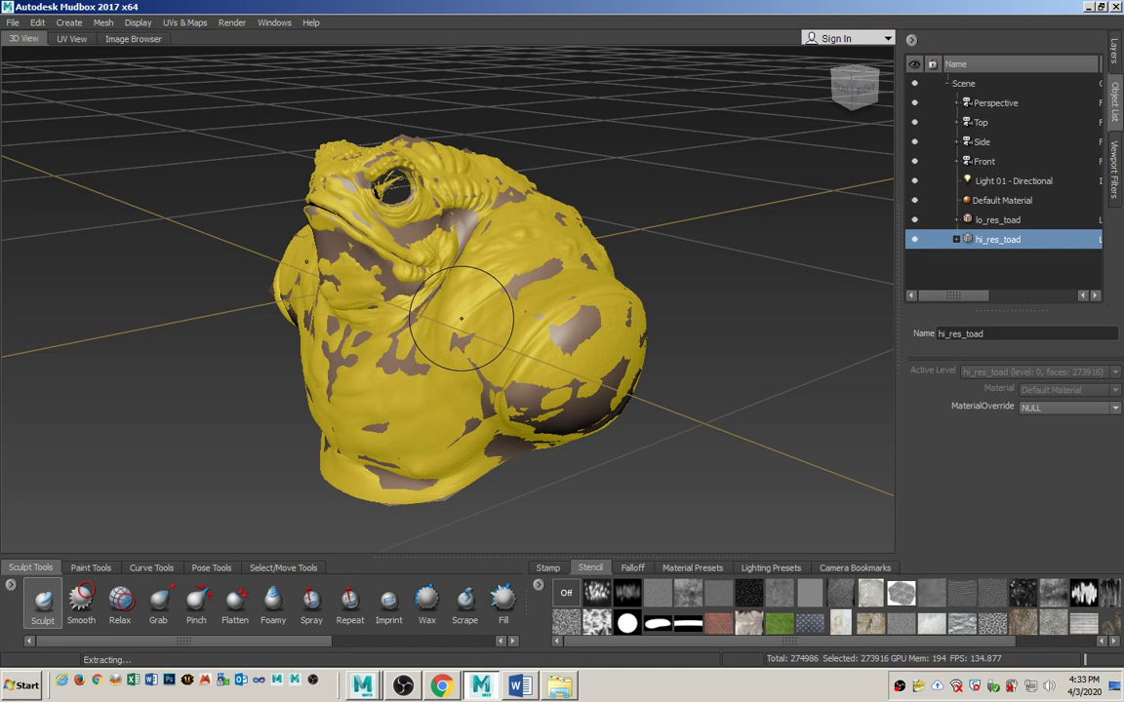
# Create a new texture map extraction operation and choose Ambient Occlusion Map as the map to generate
pyautogui.click(186, 22)
pyautogui.moveTo(212, 114)
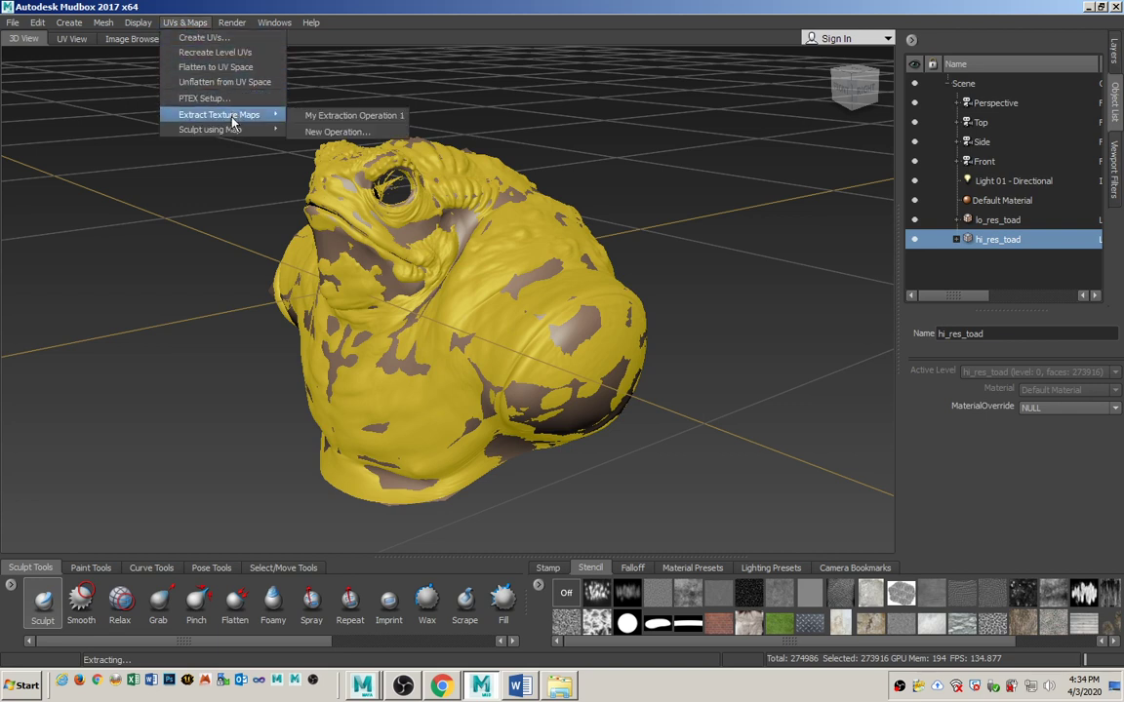
pyautogui.click(325, 134)
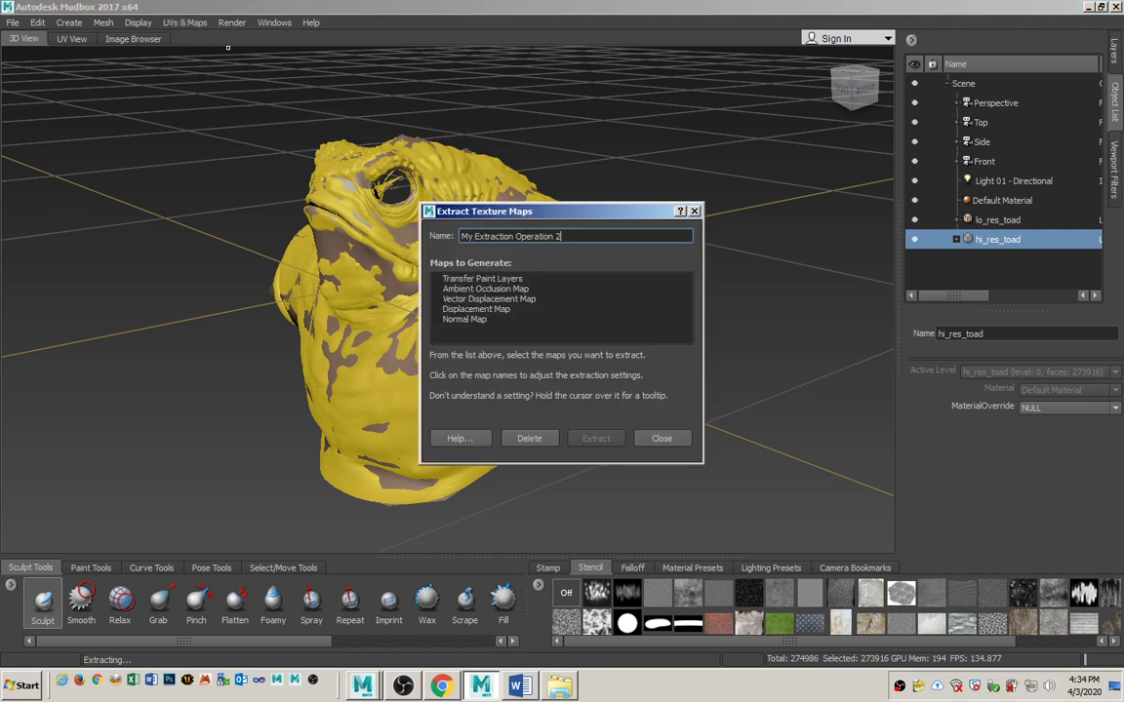
pyautogui.click(490, 289)
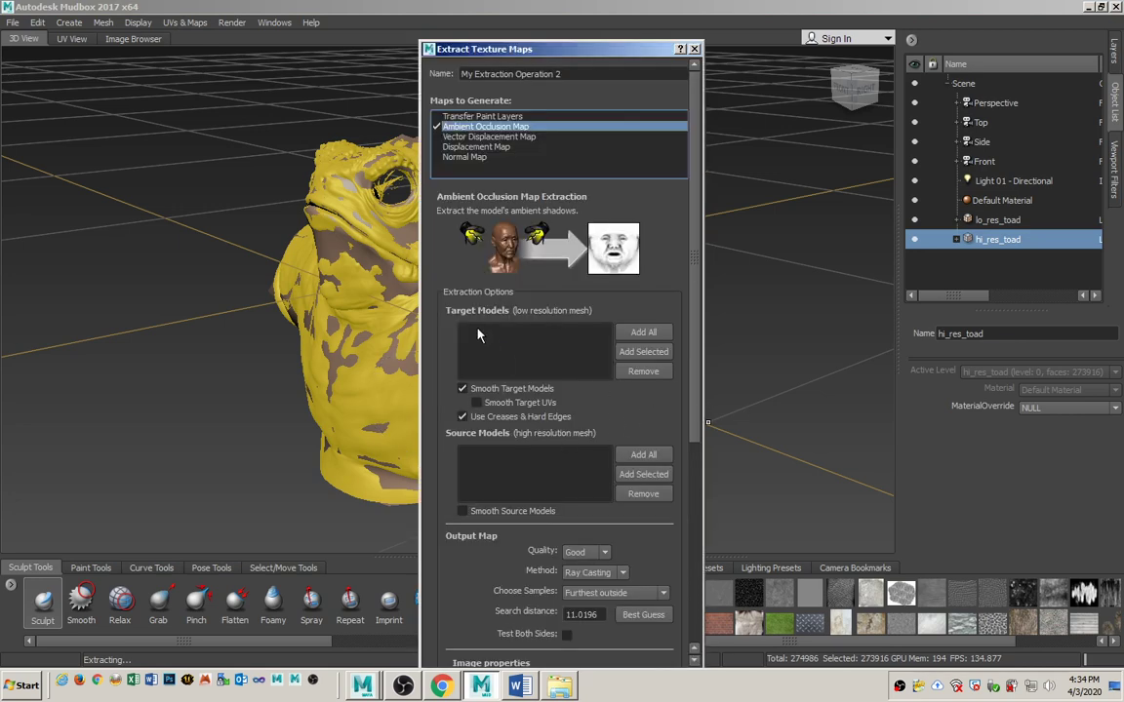
# Add lo_res_toad as the target model and hi_res_toad as the source model, and enable Smooth Source Models
pyautogui.click(997, 219)
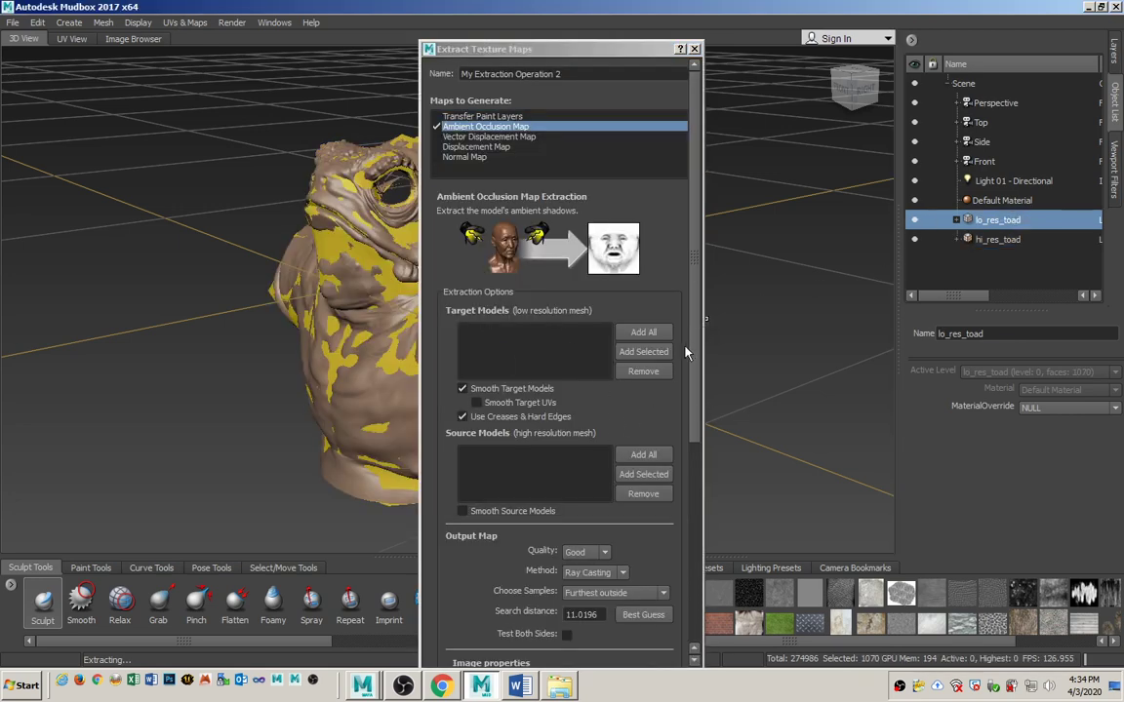
pyautogui.click(648, 352)
pyautogui.click(1039, 240)
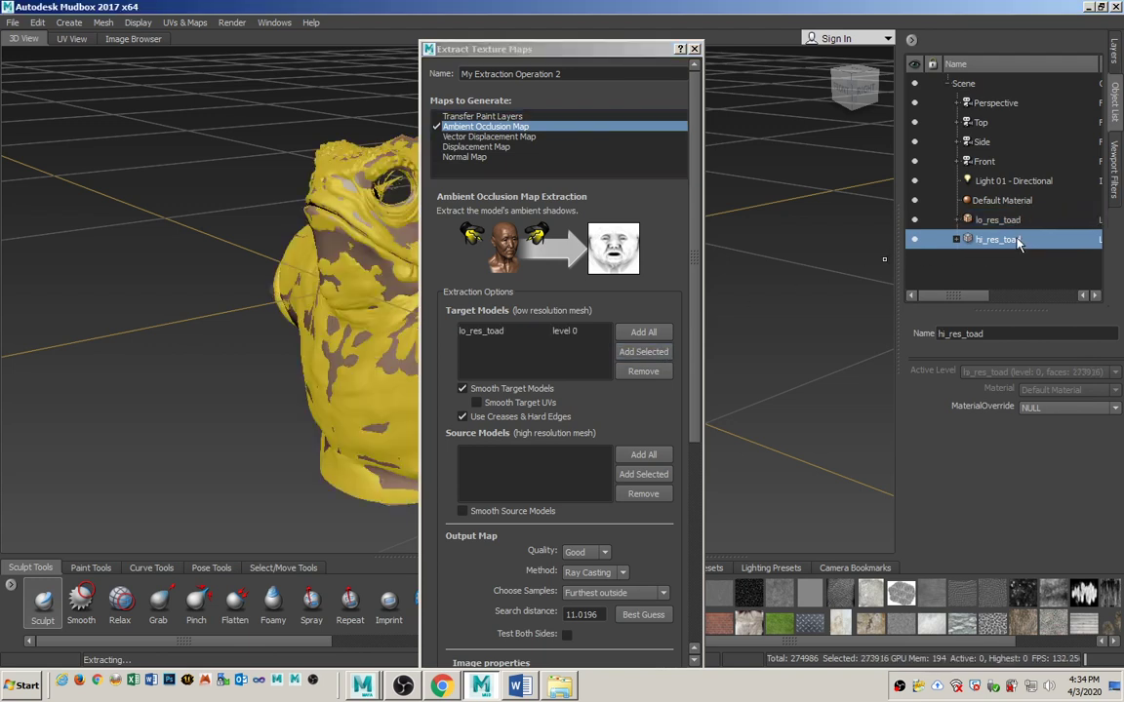
pyautogui.click(659, 476)
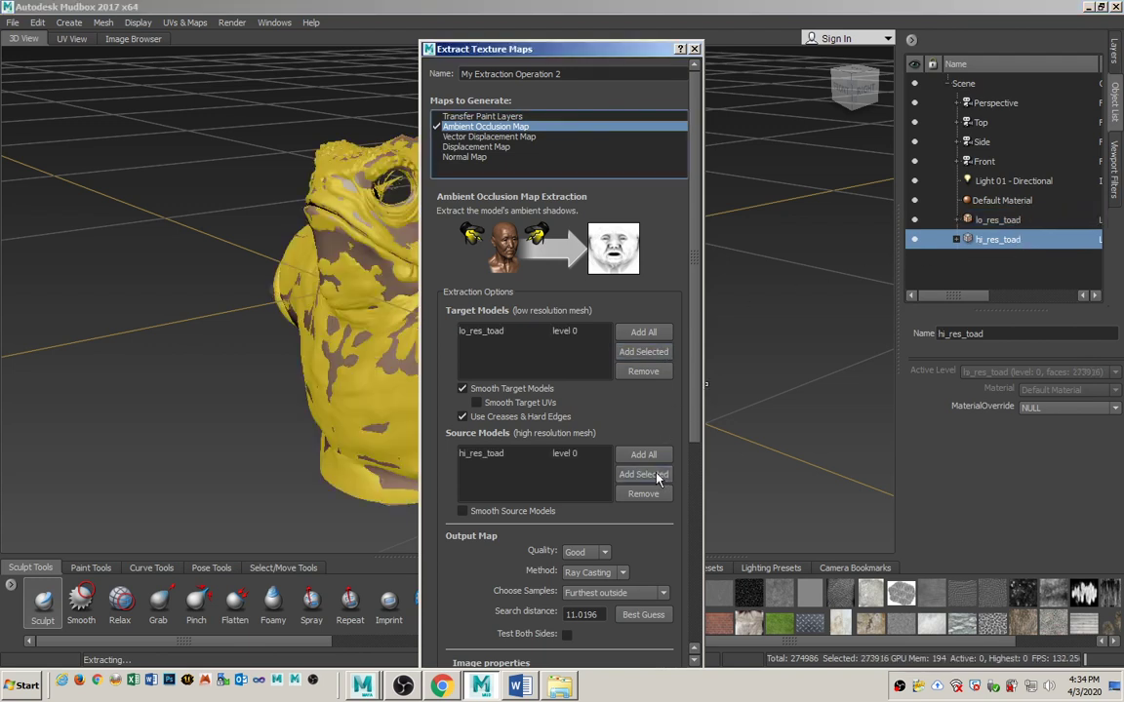
pyautogui.click(462, 510)
# Set the ambient occlusion map's quality to Best and its antialiasing to 2X
pyautogui.scroll(-5, 629, 445)
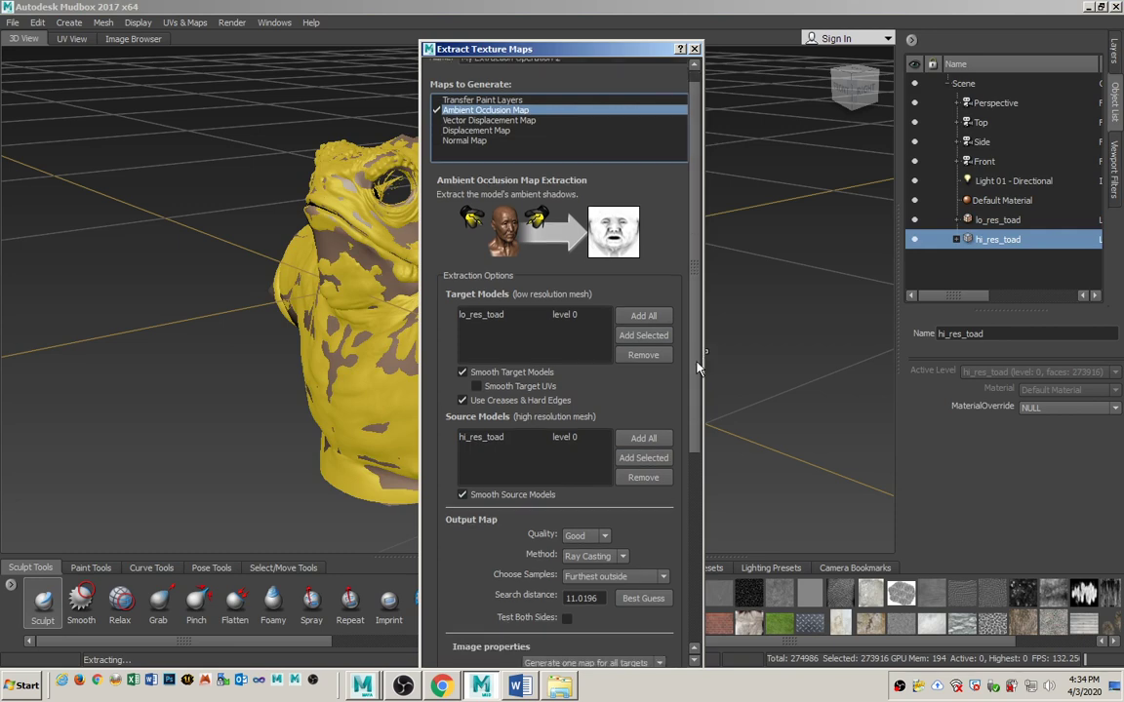
pyautogui.scroll(-1, 681, 522)
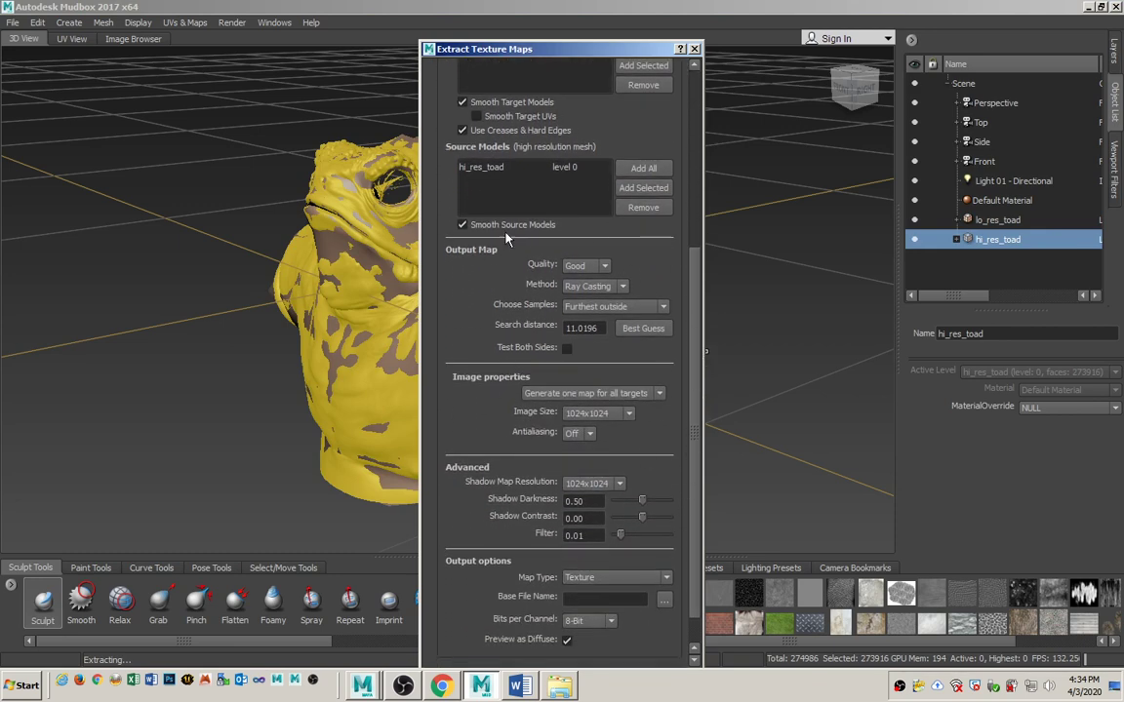
pyautogui.click(600, 268)
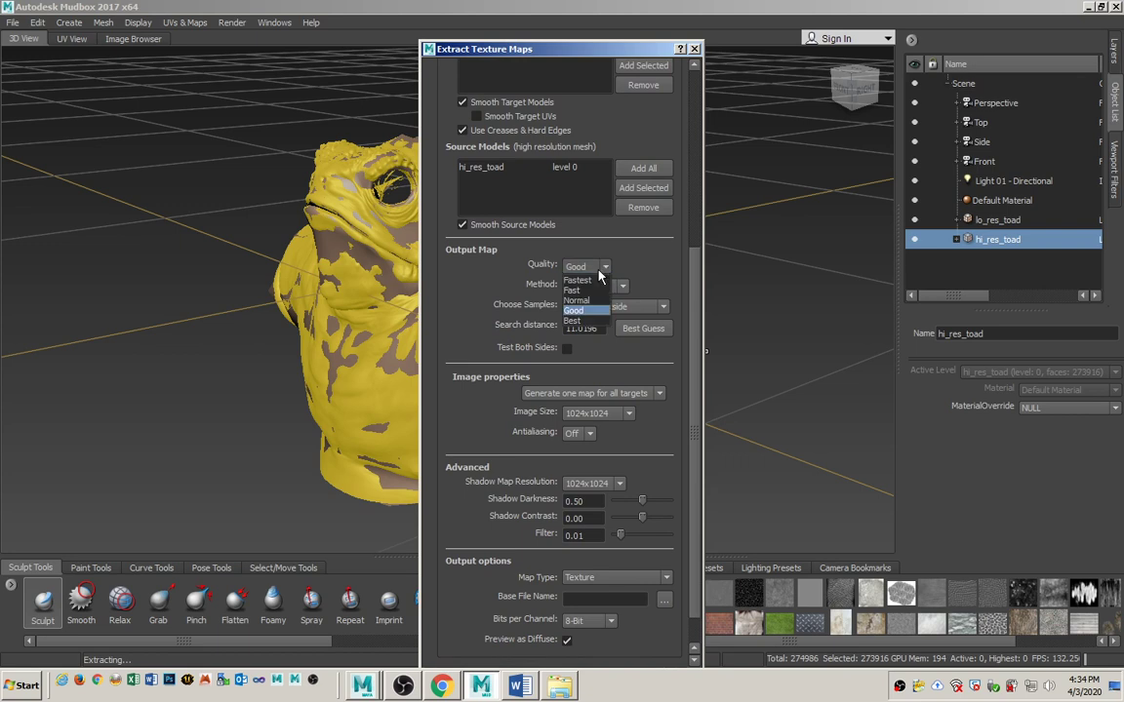
pyautogui.click(594, 322)
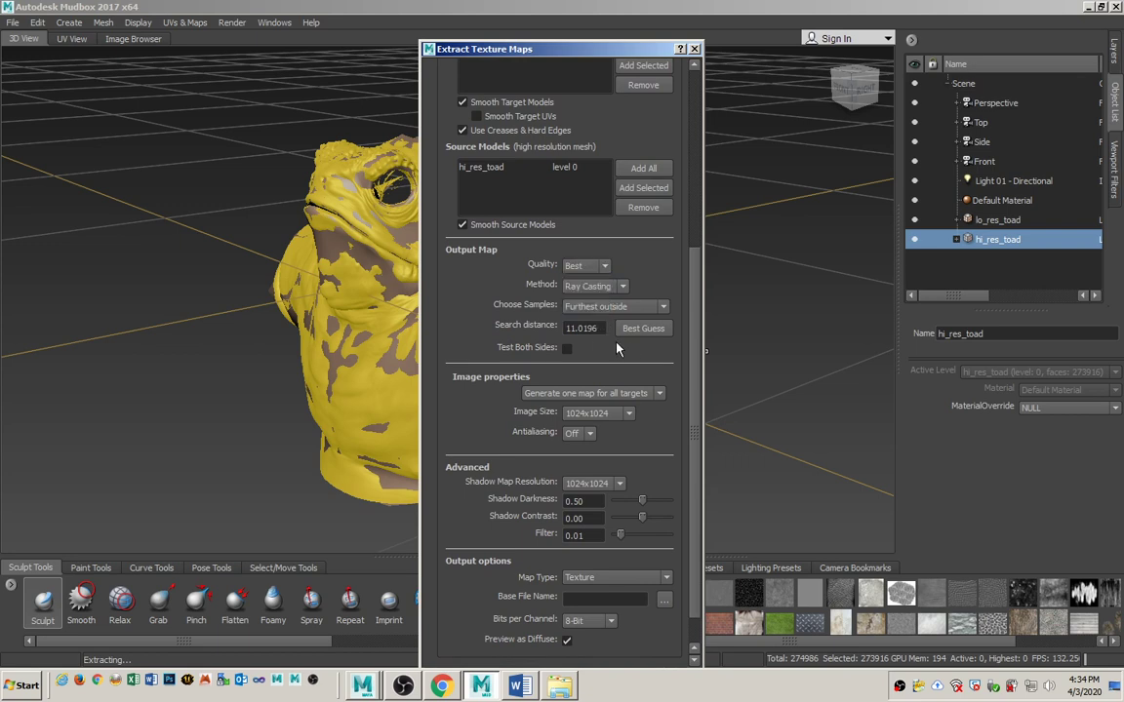
pyautogui.scroll(-2, 688, 380)
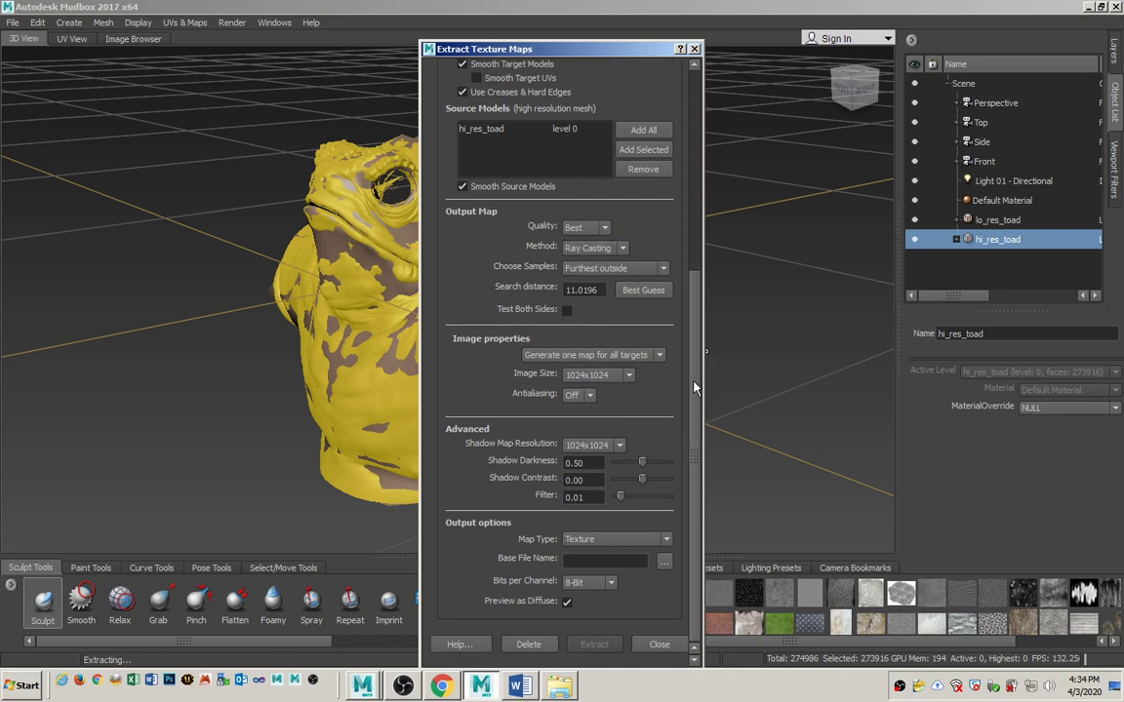
pyautogui.click(582, 396)
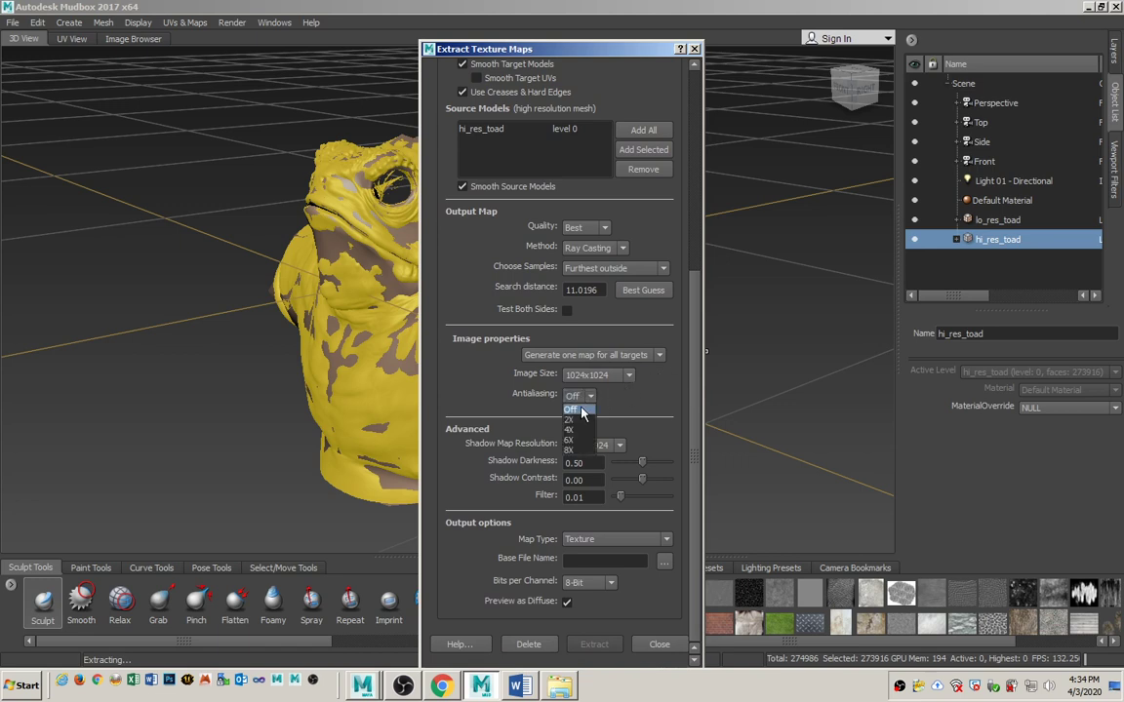
pyautogui.click(572, 420)
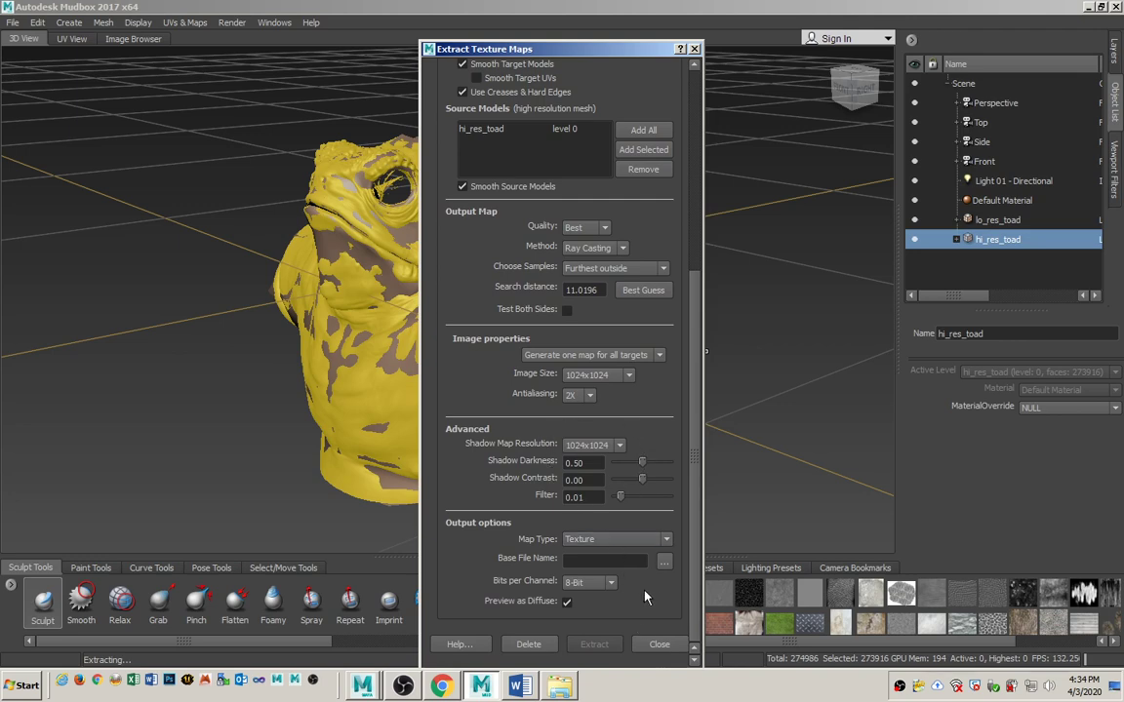
# Set the output base file to toad_AO as an 8-bit RGB JPG in the sourceimages folder of Toad_Project
pyautogui.click(664, 566)
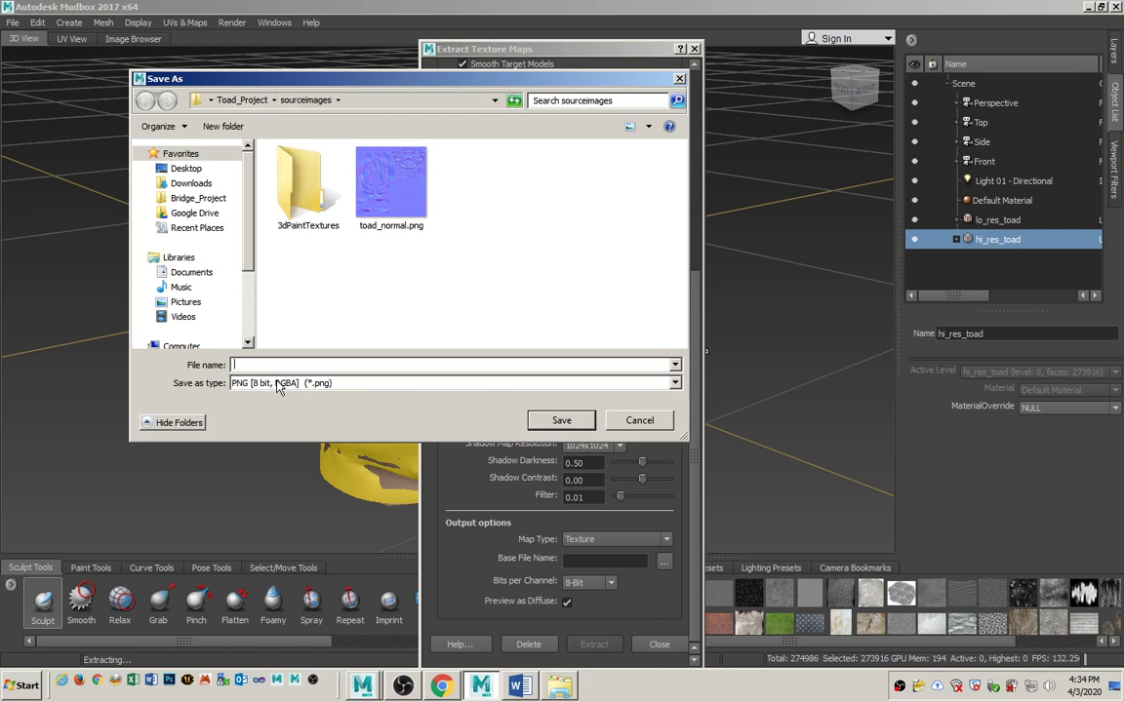
pyautogui.click(312, 385)
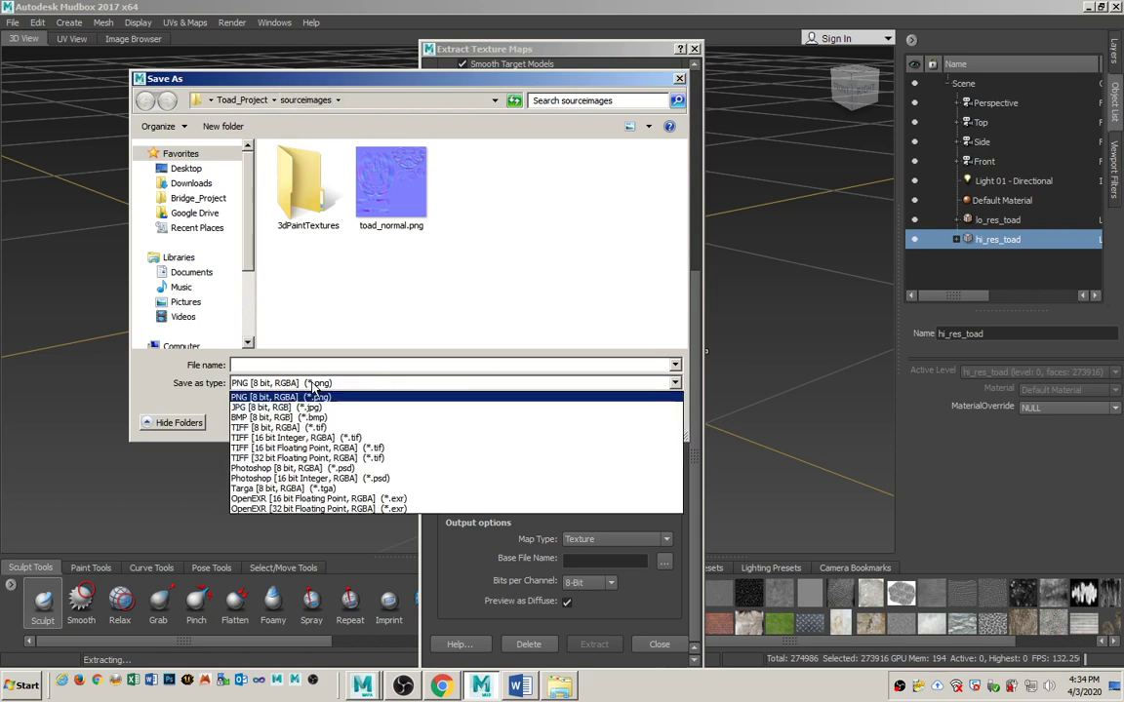
pyautogui.click(303, 409)
pyautogui.click(301, 364)
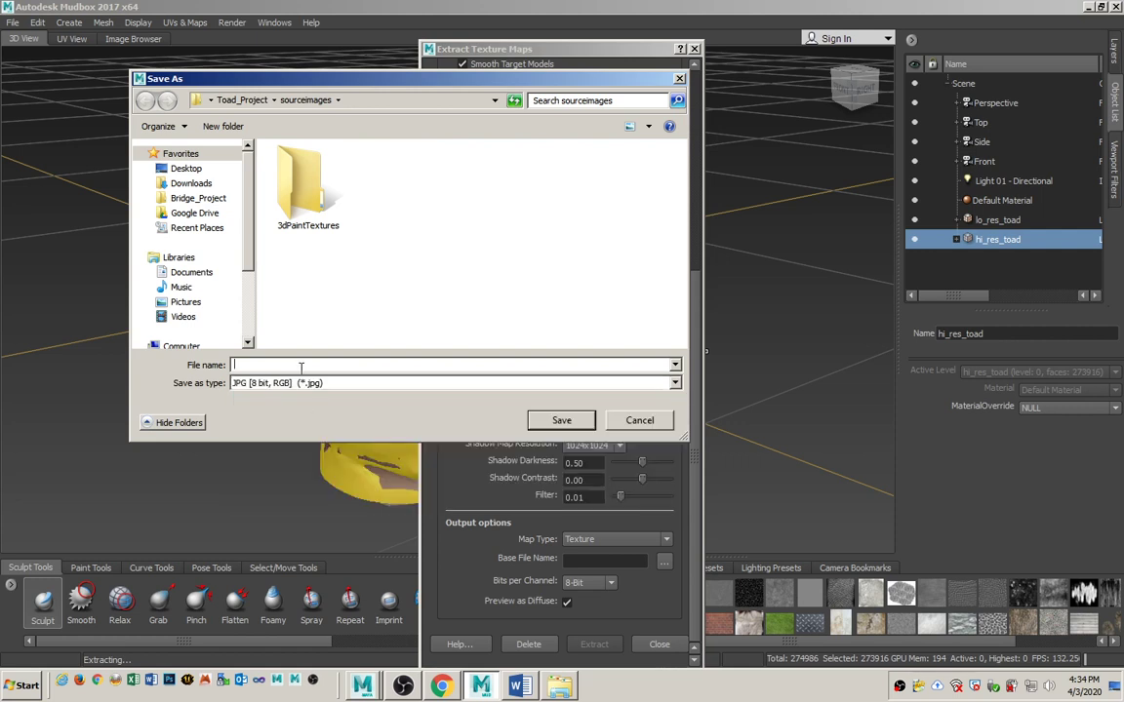
pyautogui.write('toad_AO')
pyautogui.click(560, 420)
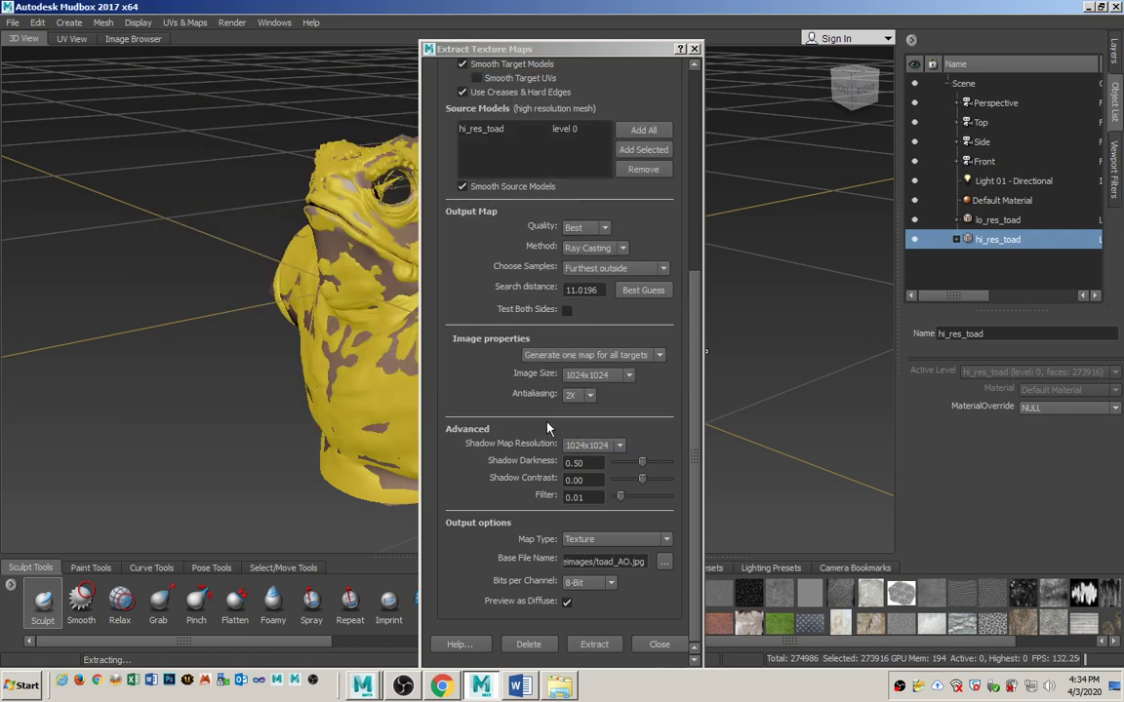
# Turn off Preview as Diffuse, extract the ambient occlusion map, and dismiss the extraction results
pyautogui.click(567, 603)
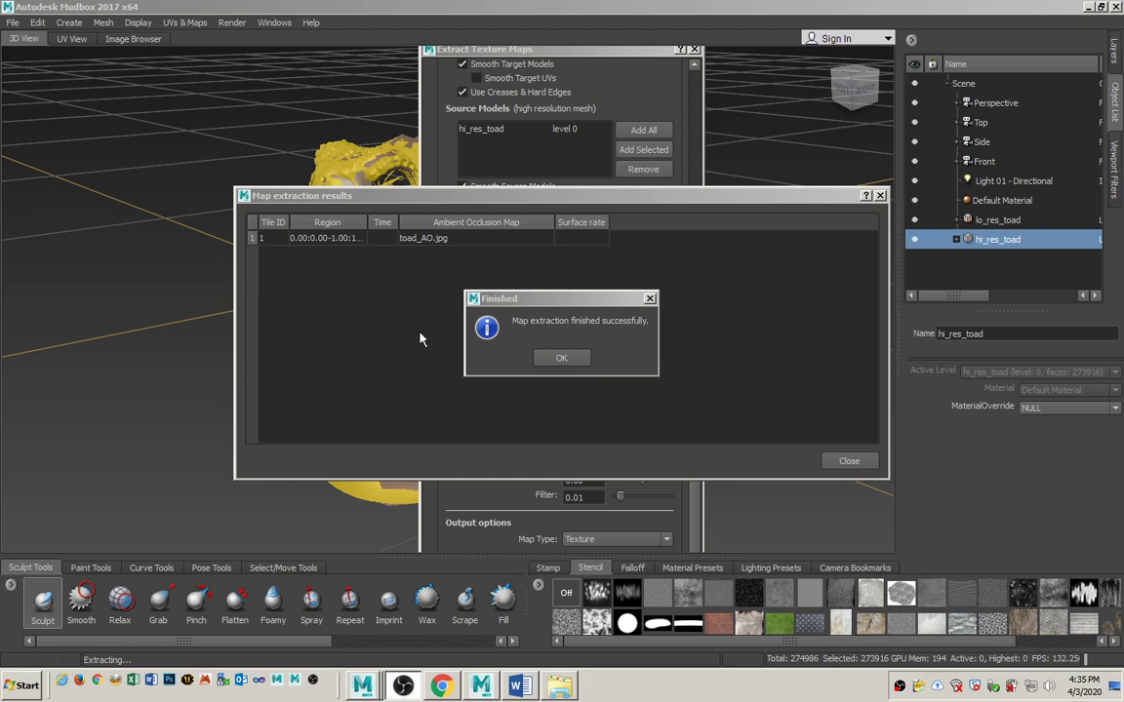
pyautogui.click(569, 358)
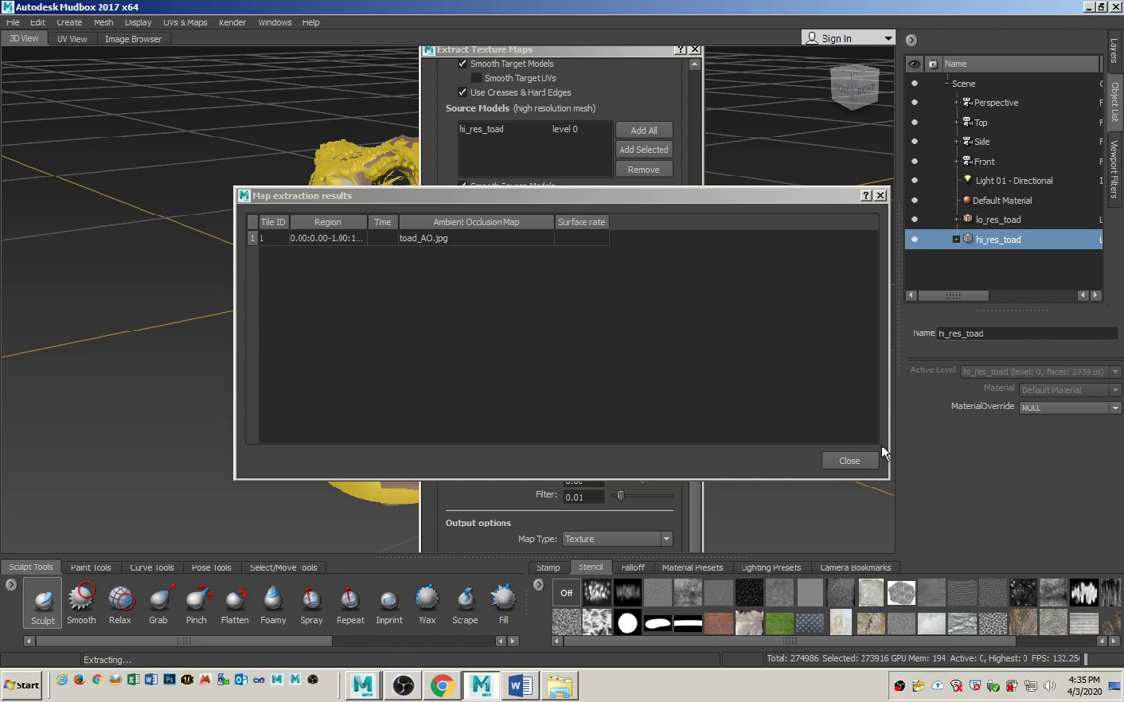
pyautogui.click(849, 461)
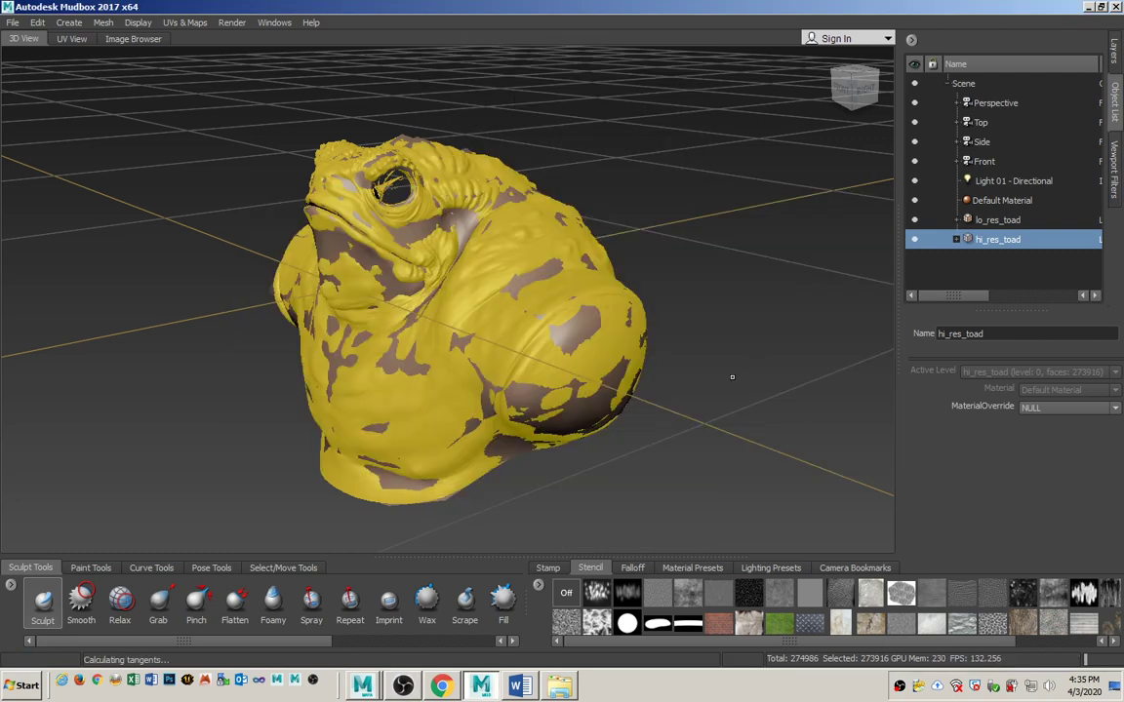
# Switch to the sourceimages folder in Windows Explorer, inspect toad_AO.jpg in the photo viewer, and compare it with toad_normal.png
pyautogui.click(568, 690)
pyautogui.click(662, 227)
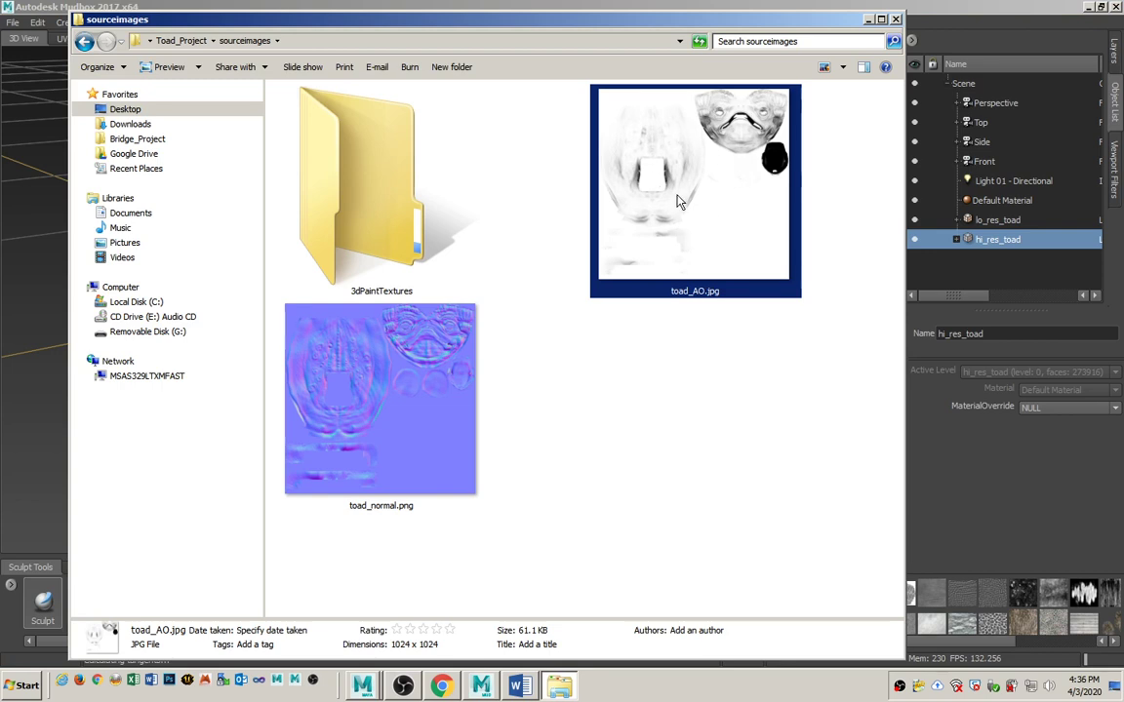
pyautogui.doubleClick(657, 291)
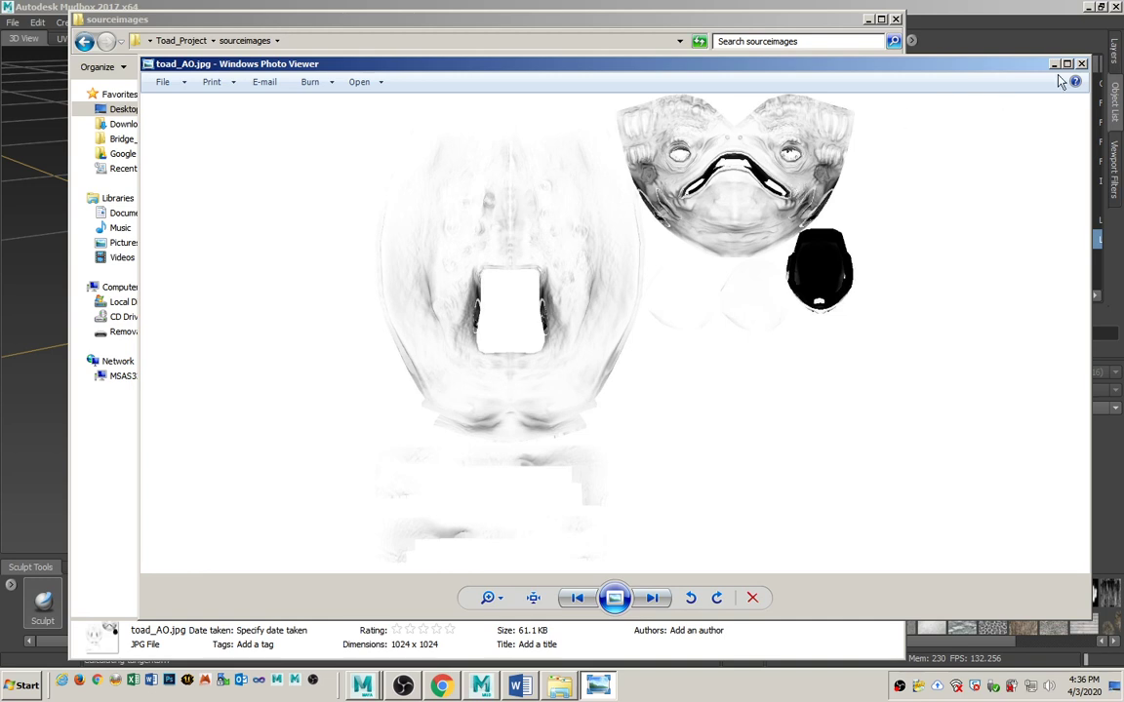
pyautogui.click(1080, 65)
pyautogui.click(645, 441)
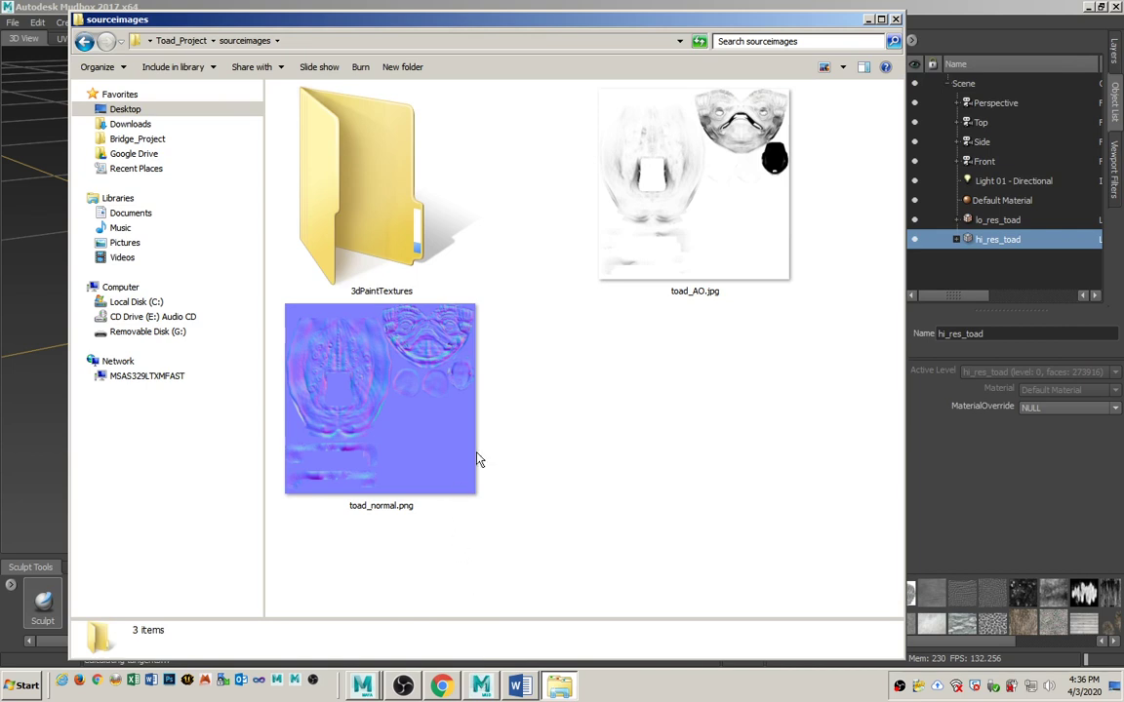
pyautogui.click(445, 439)
pyautogui.click(646, 260)
pyautogui.click(360, 345)
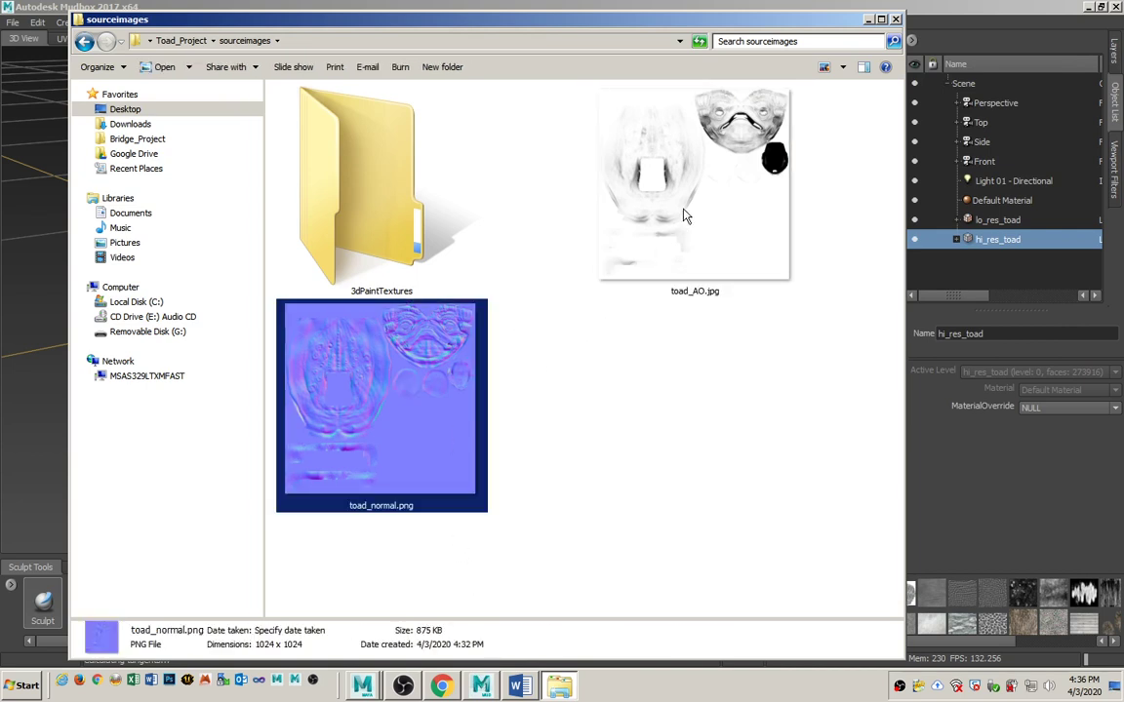
pyautogui.click(662, 269)
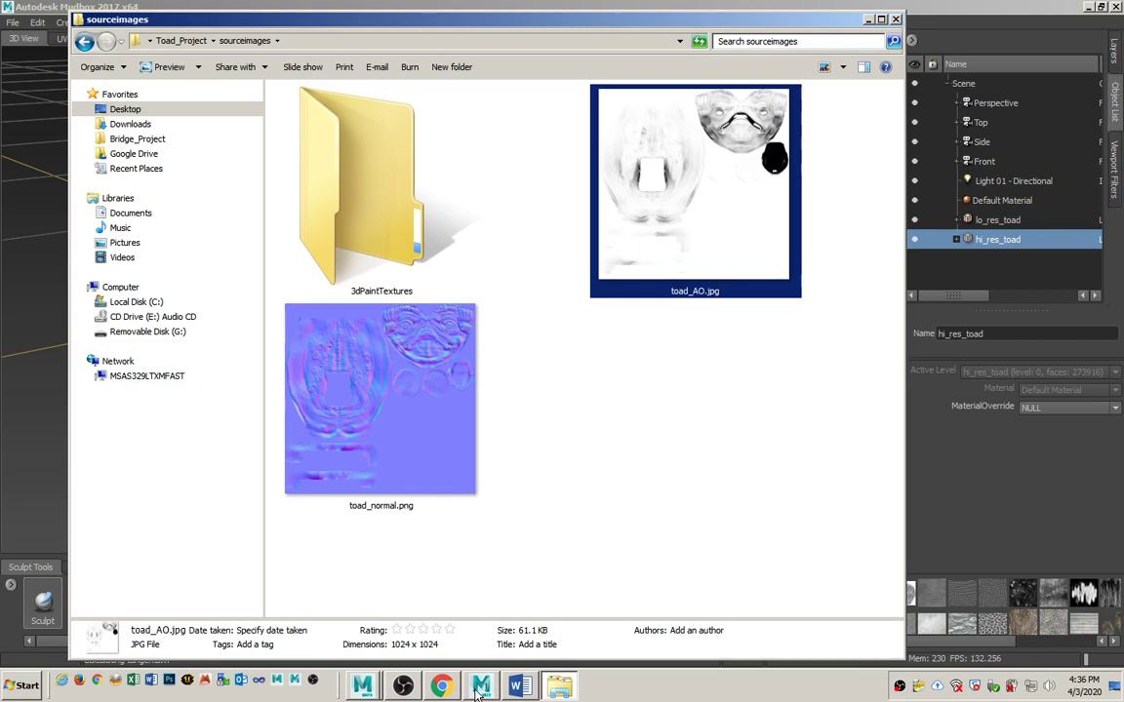
# Exit Mudbox without saving the scene, and review the toad_normal.png and toad_AO.jpg maps in the sourceimages folder
pyautogui.click(462, 662)
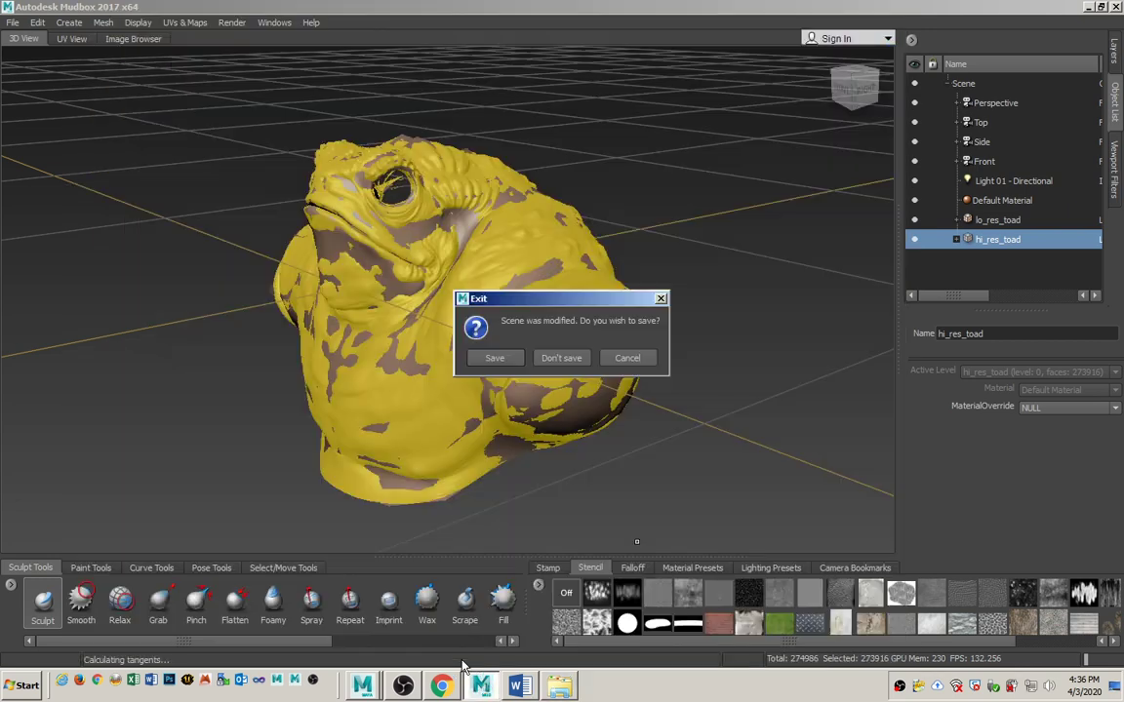
pyautogui.click(561, 358)
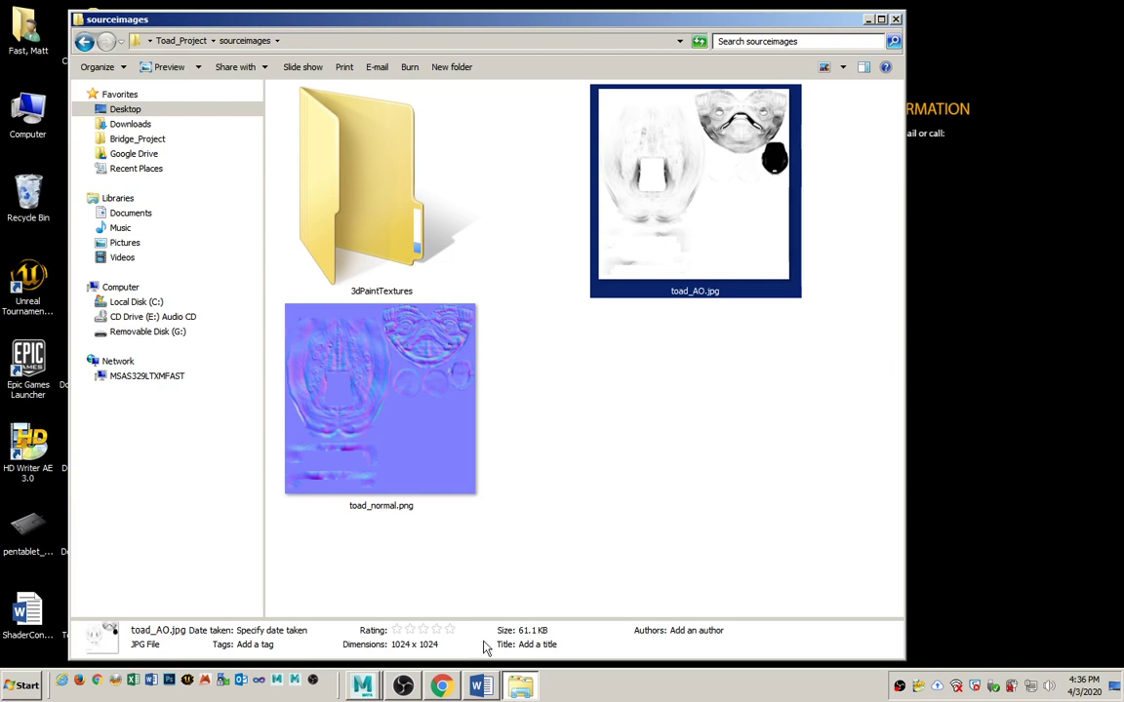
pyautogui.click(411, 400)
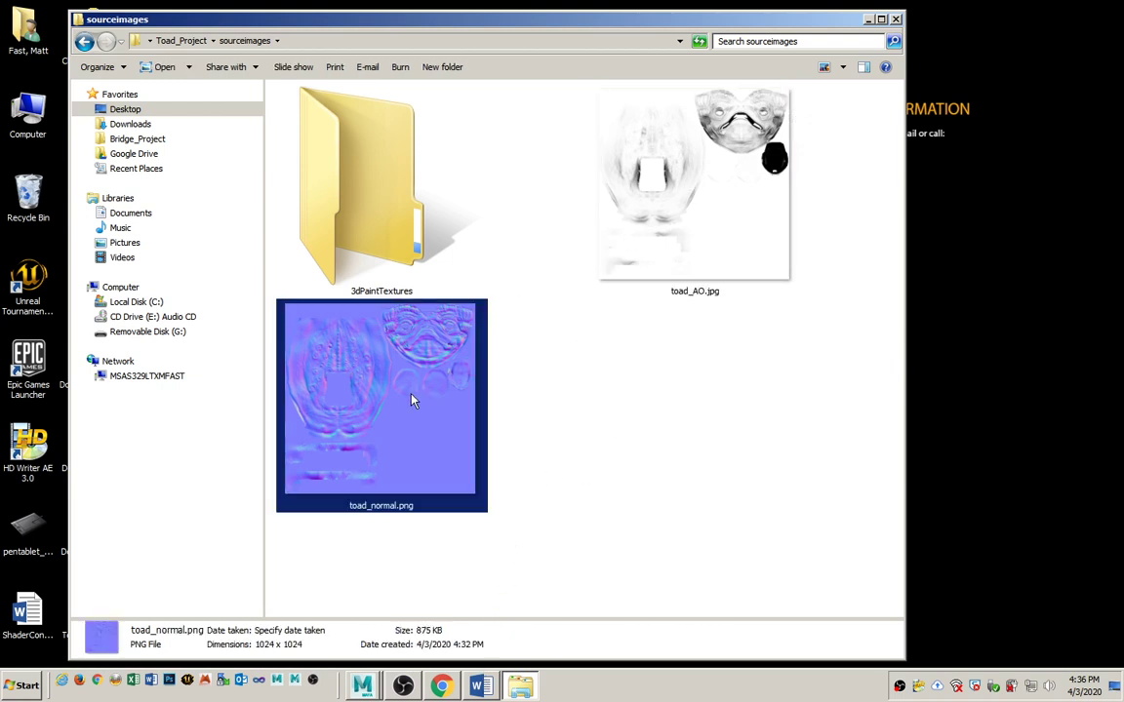
pyautogui.click(642, 220)
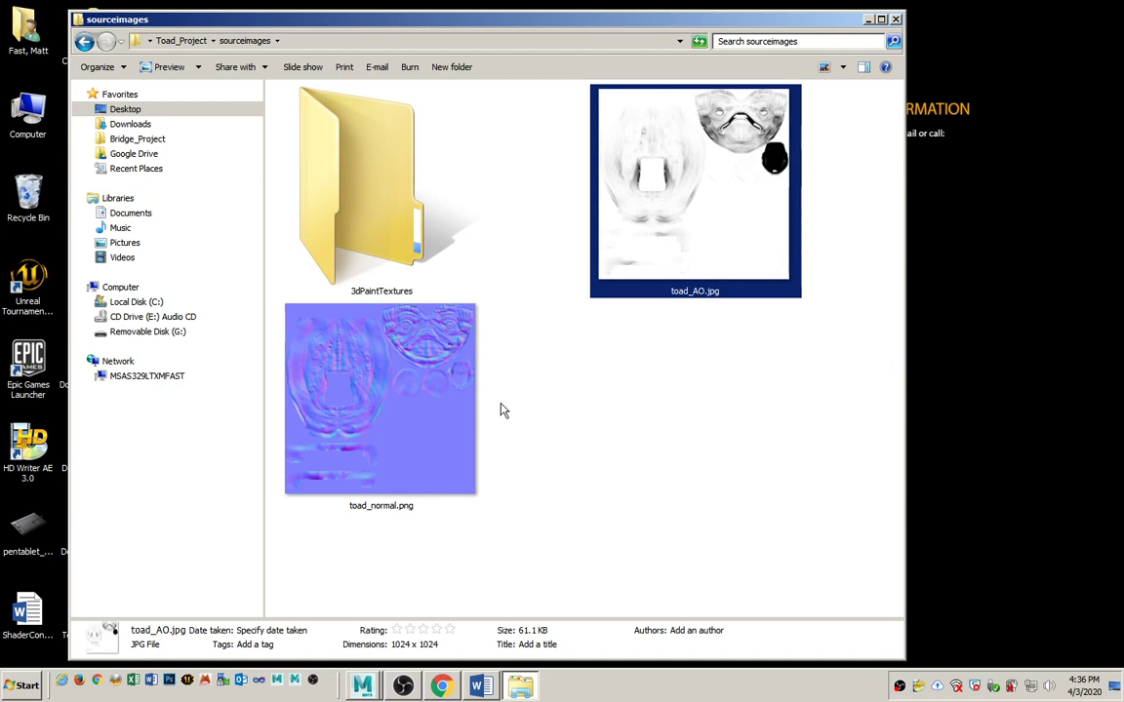
# Switch to Maya, open Toad_lo_res.mb without saving changes to the high-resolution scene, and inspect the low-resolution toad from the side
pyautogui.click(362, 687)
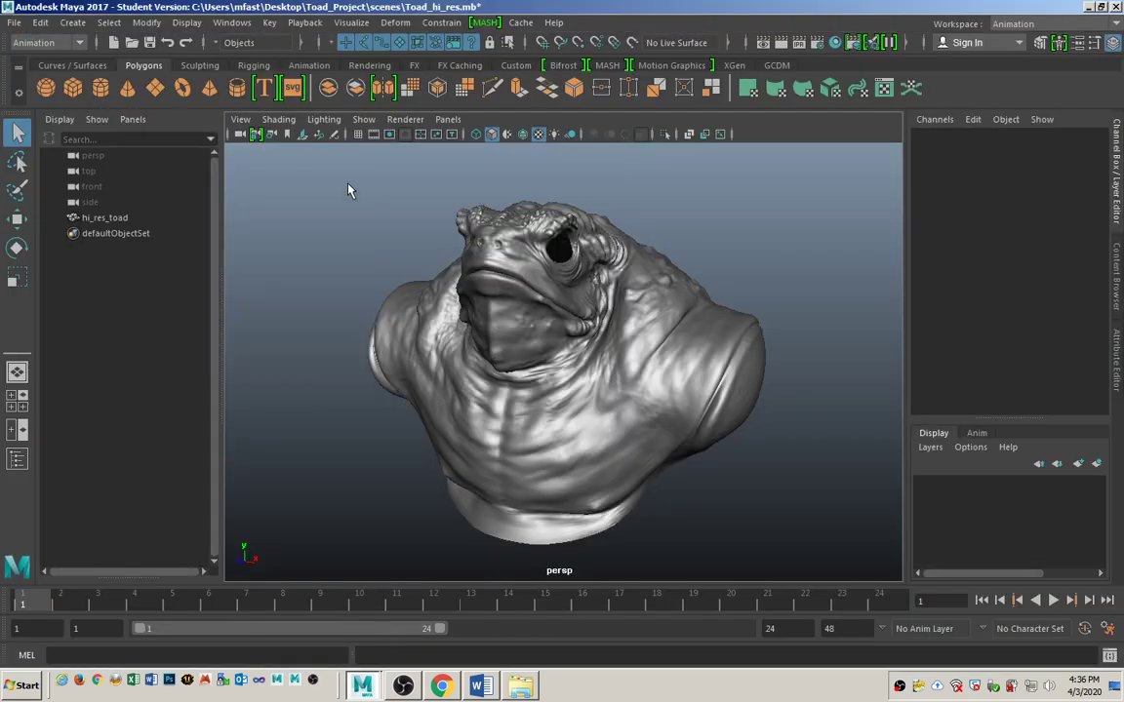
pyautogui.click(130, 43)
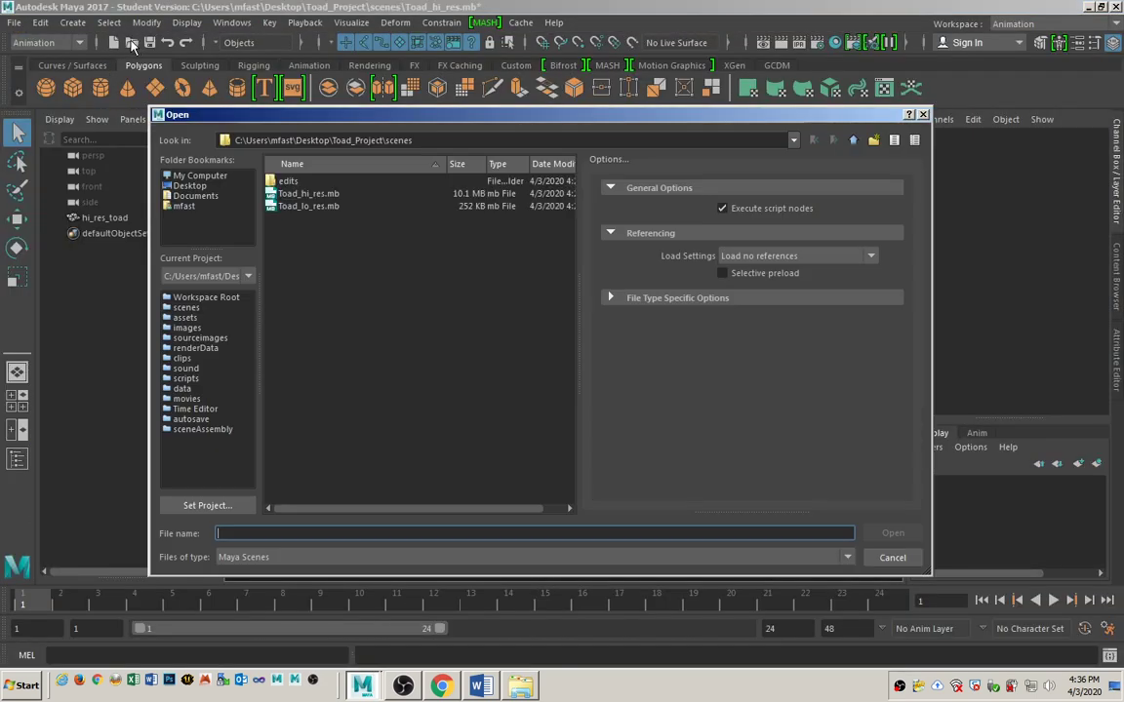
pyautogui.click(312, 207)
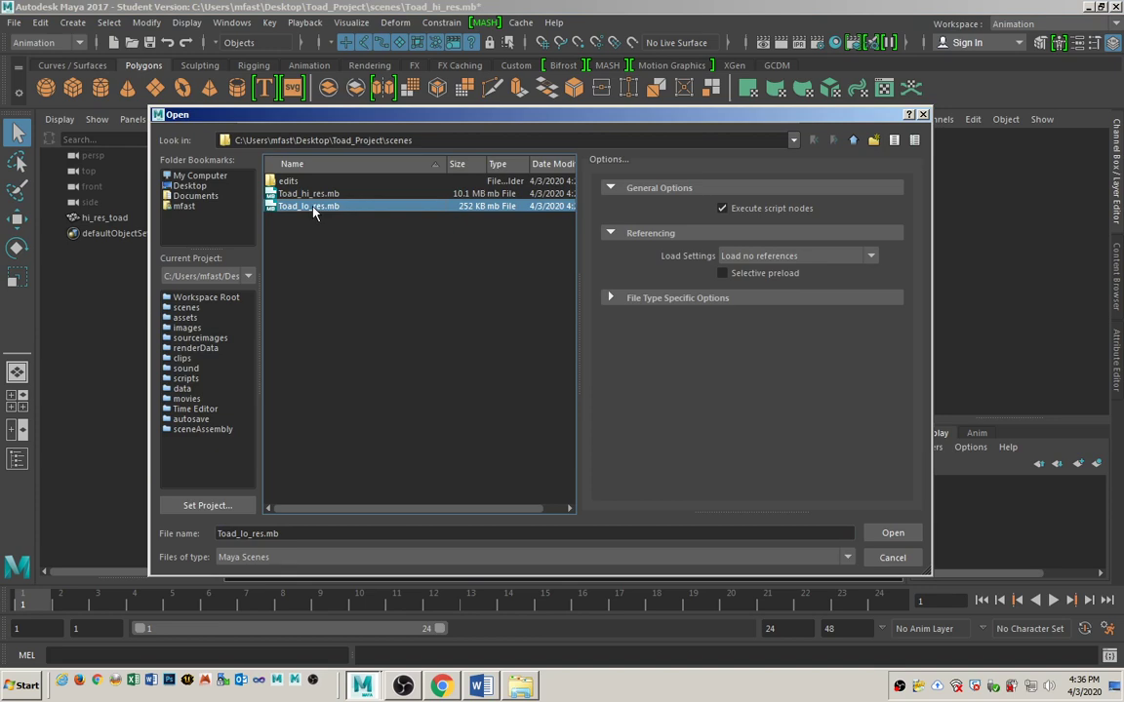
pyautogui.click(893, 532)
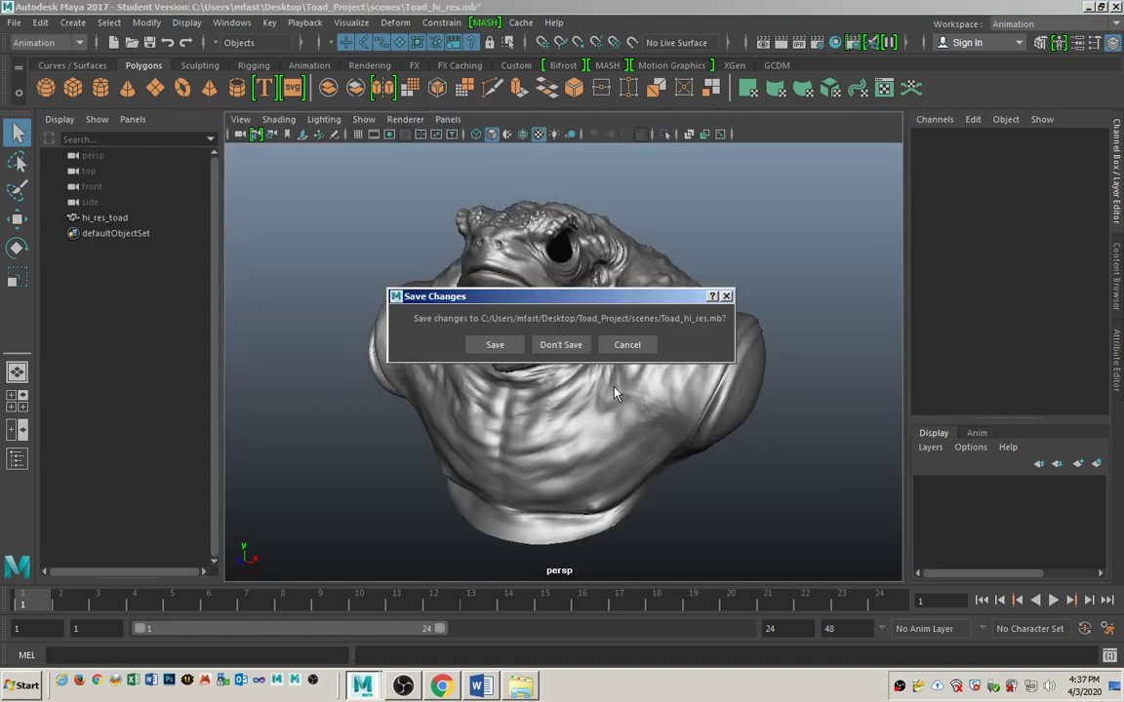
pyautogui.click(552, 353)
pyautogui.keyDown('alt'); pyautogui.moveTo(659, 296); pyautogui.dragTo(555, 350); pyautogui.keyUp('alt')
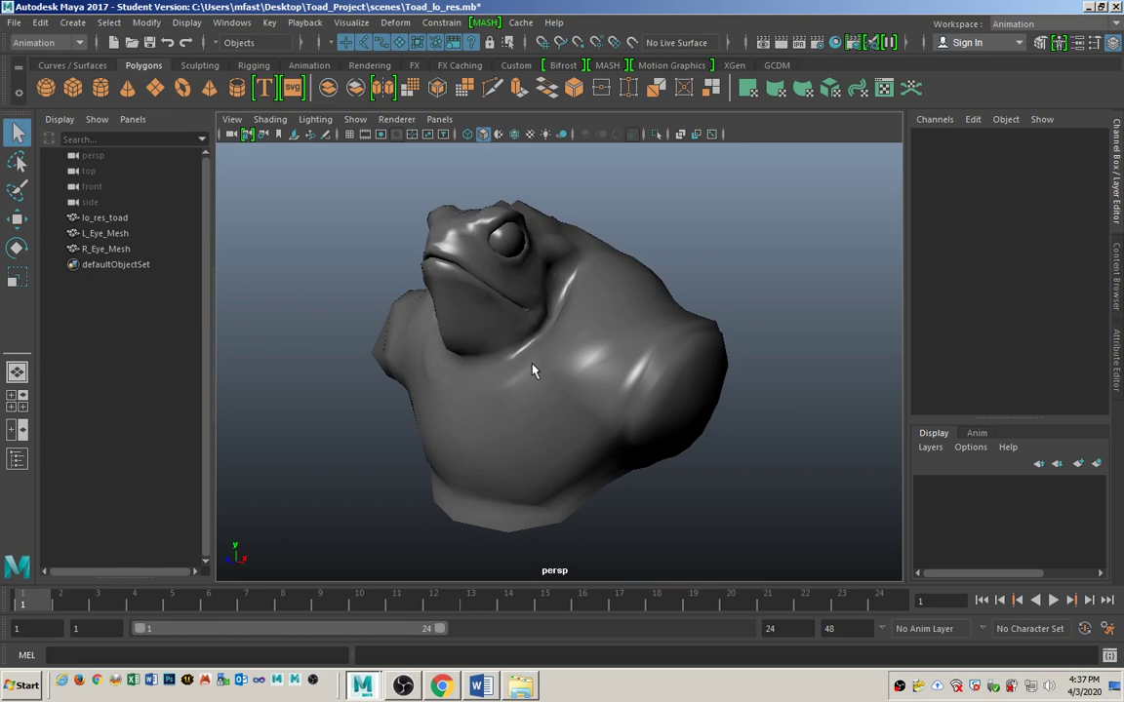
pyautogui.keyDown('alt'); pyautogui.moveTo(607, 351); pyautogui.dragTo(557, 364); pyautogui.keyUp('alt')
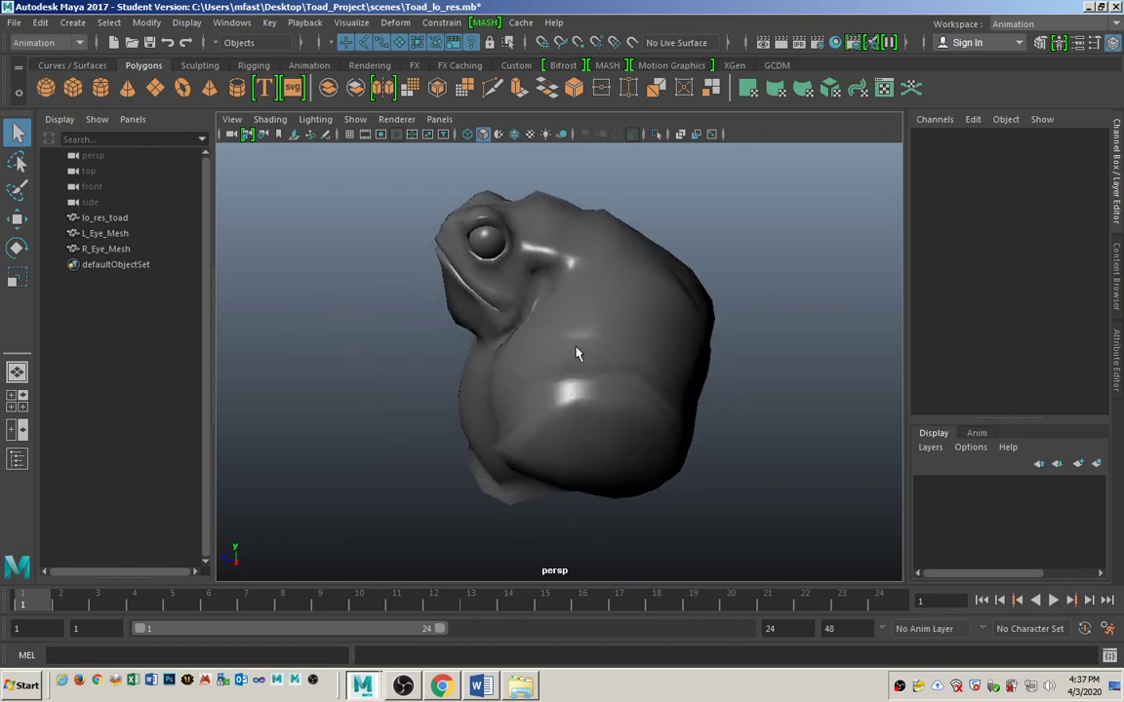
# Import Toad_hi_res.mb from the project's scenes folder into the low-resolution toad scene
pyautogui.moveTo(424, 382)
pyautogui.keyDown('alt'); pyautogui.mouseDown()
pyautogui.moveTo(401, 391)
pyautogui.moveTo(454, 370)
pyautogui.moveTo(423, 381)
pyautogui.moveTo(481, 378)
pyautogui.moveTo(445, 389)
pyautogui.mouseUp(); pyautogui.keyUp('alt')
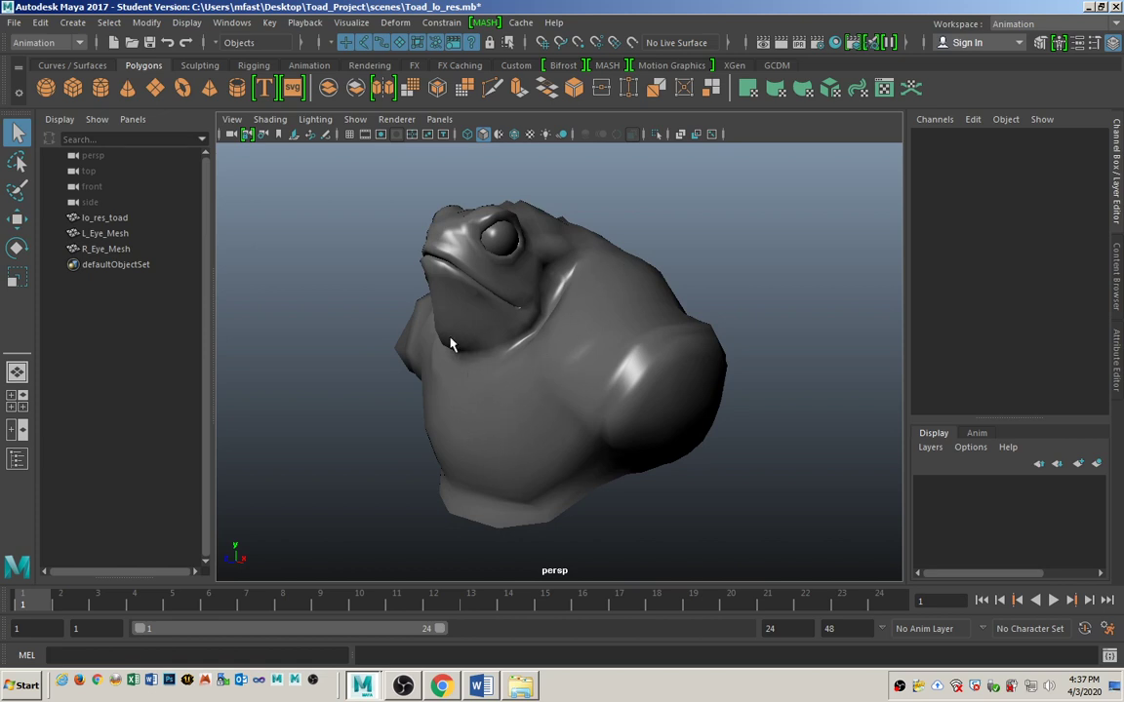
pyautogui.keyDown('alt'); pyautogui.moveTo(413, 283); pyautogui.dragTo(460, 296); pyautogui.keyUp('alt')
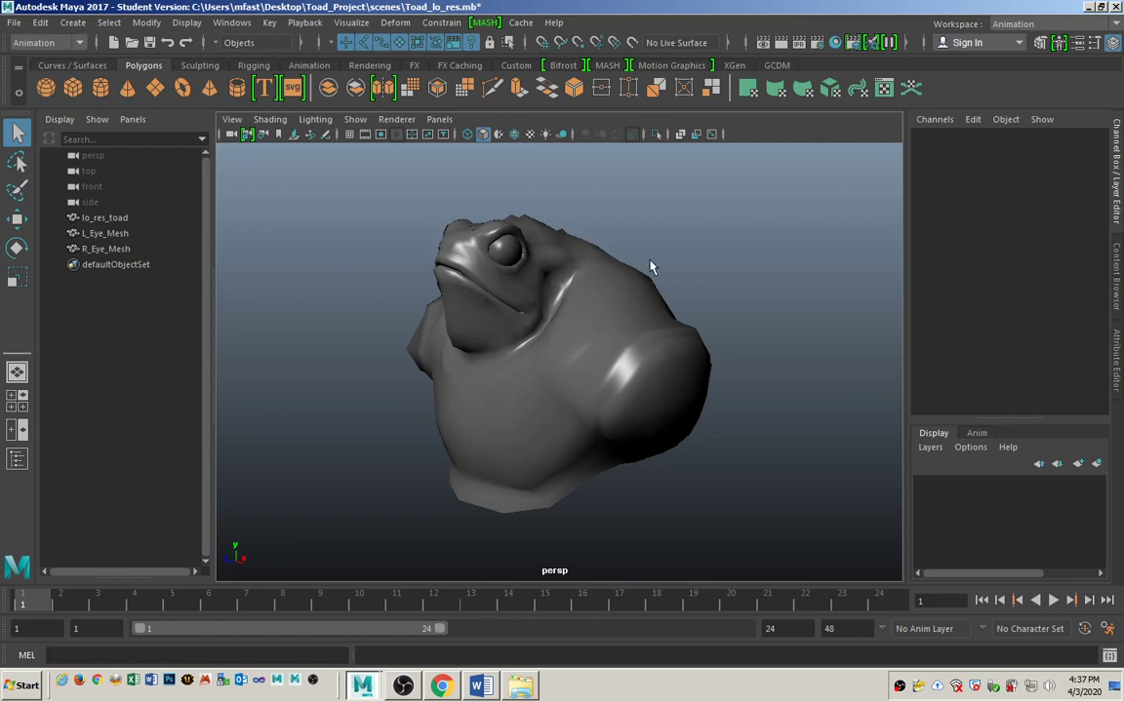
pyautogui.click(526, 295)
pyautogui.click(327, 281)
pyautogui.click(14, 22)
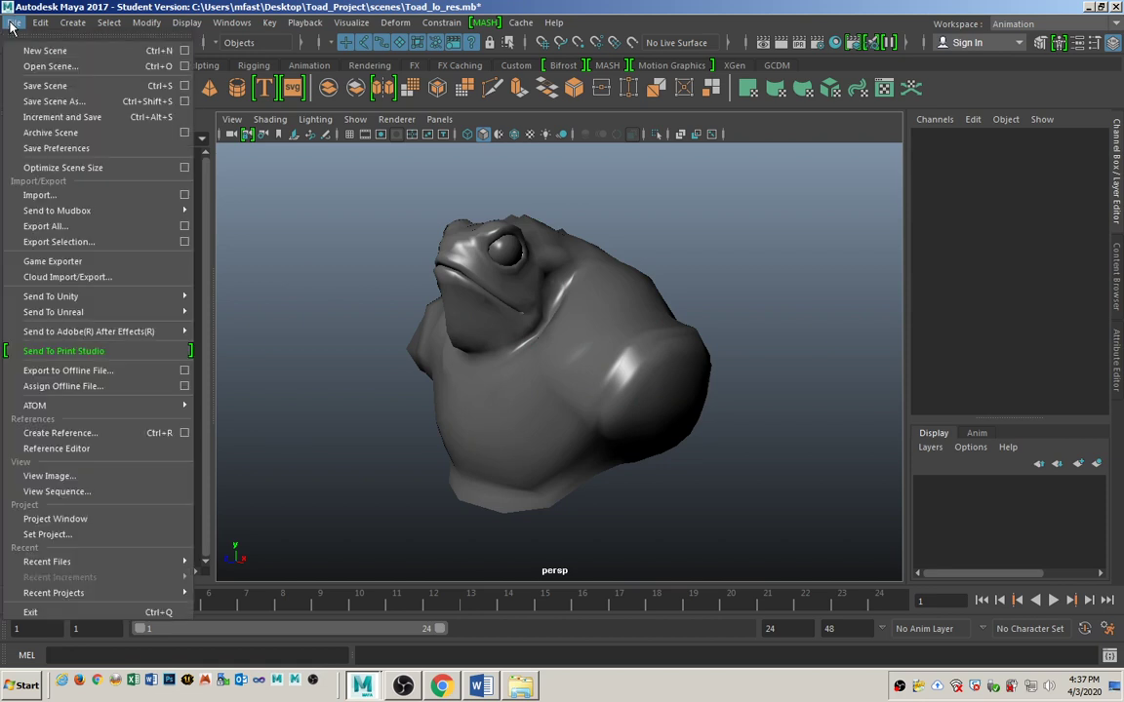
pyautogui.click(43, 195)
pyautogui.click(307, 193)
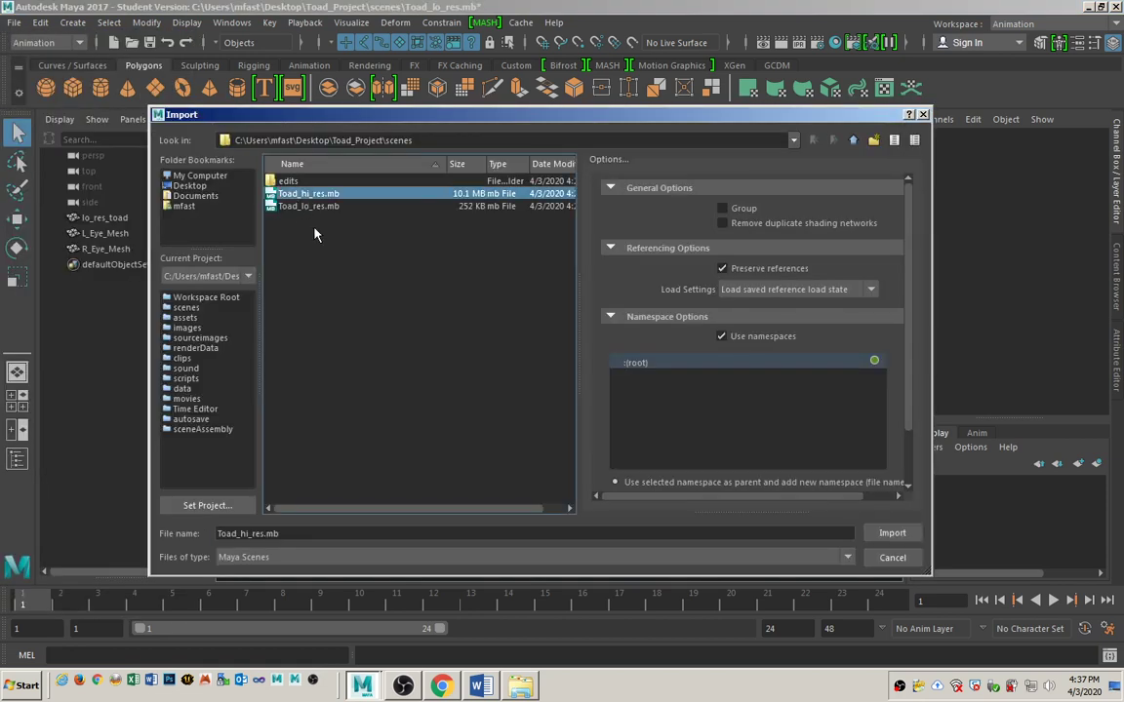
pyautogui.click(892, 532)
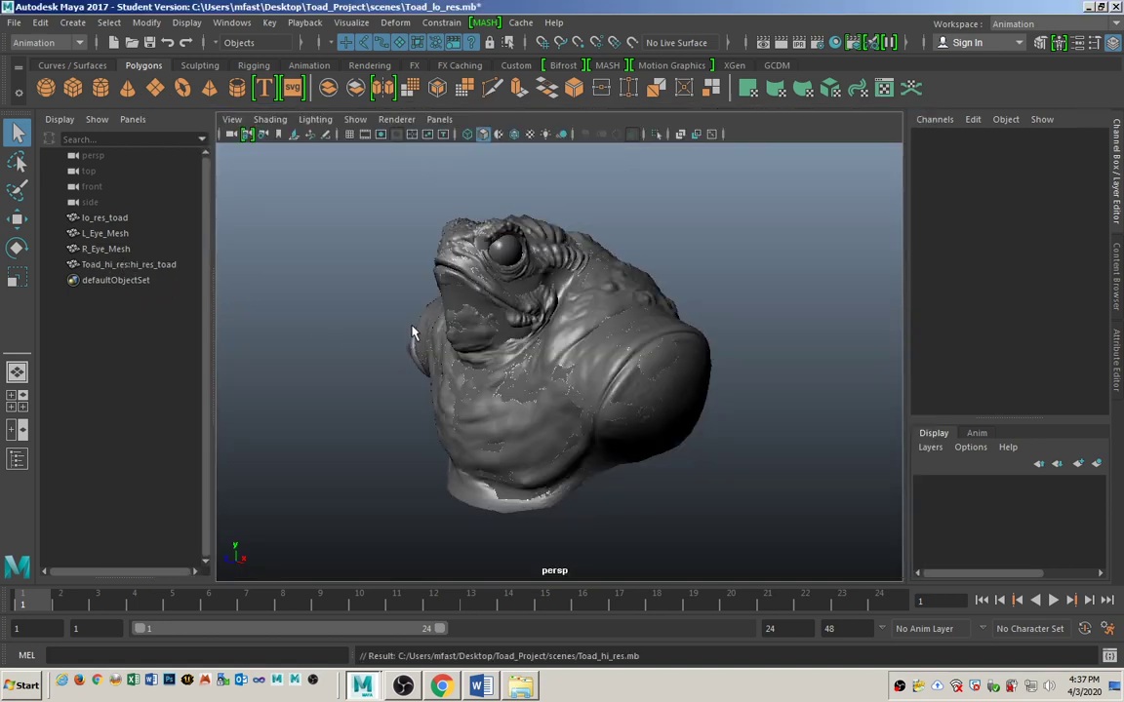
pyautogui.click(15, 459)
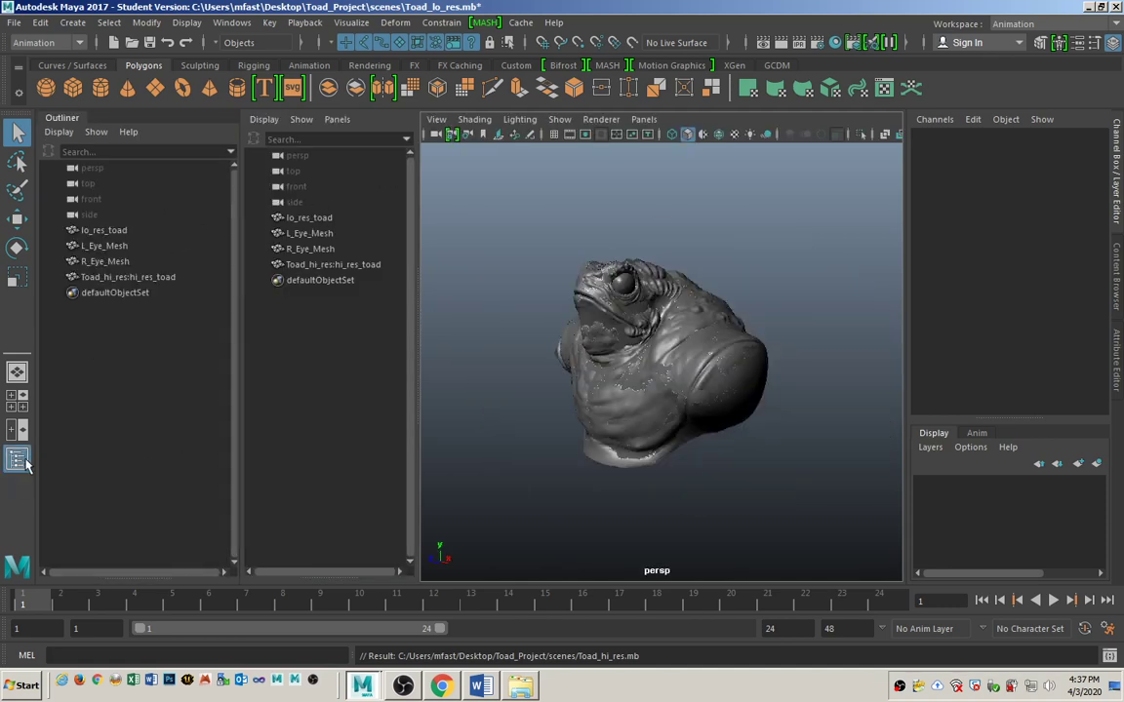
pyautogui.click(16, 460)
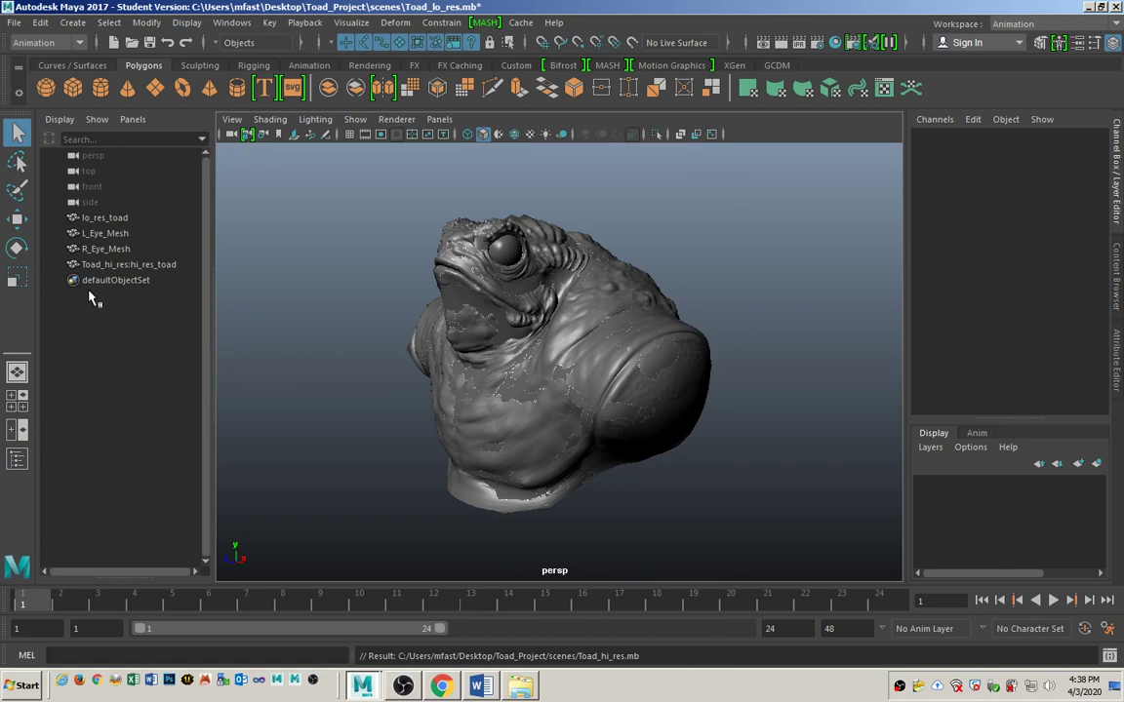
# Create a display layer containing lo_res_toad and name it low_poly
pyautogui.click(109, 218)
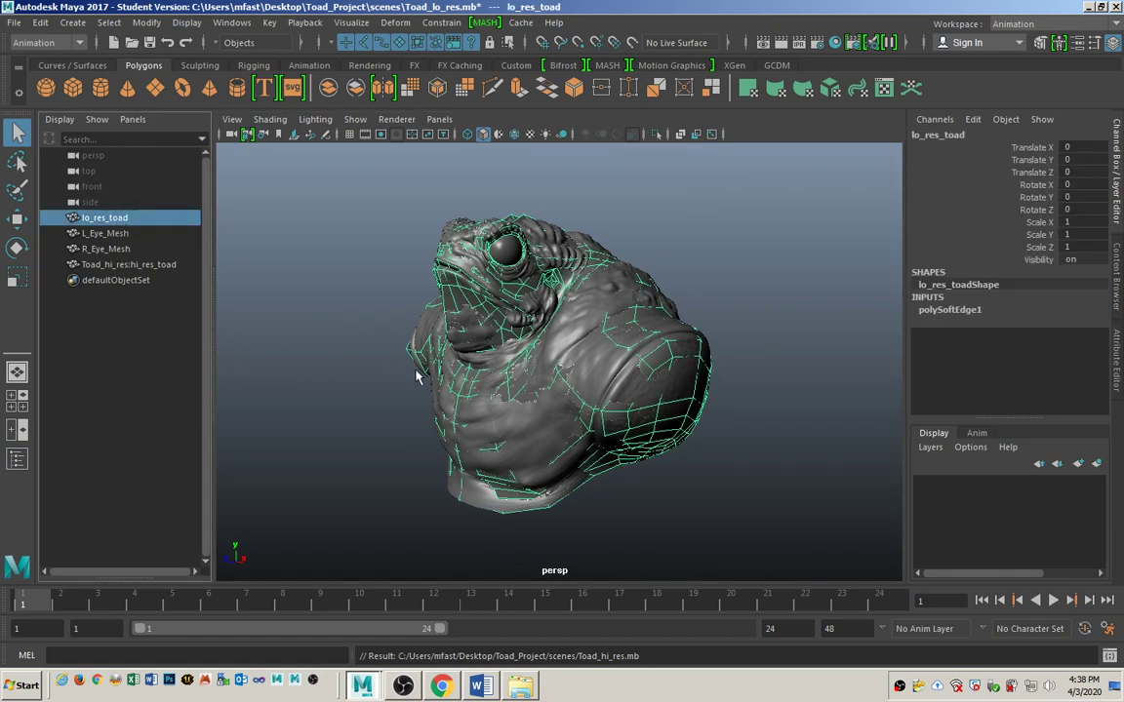
pyautogui.click(1097, 465)
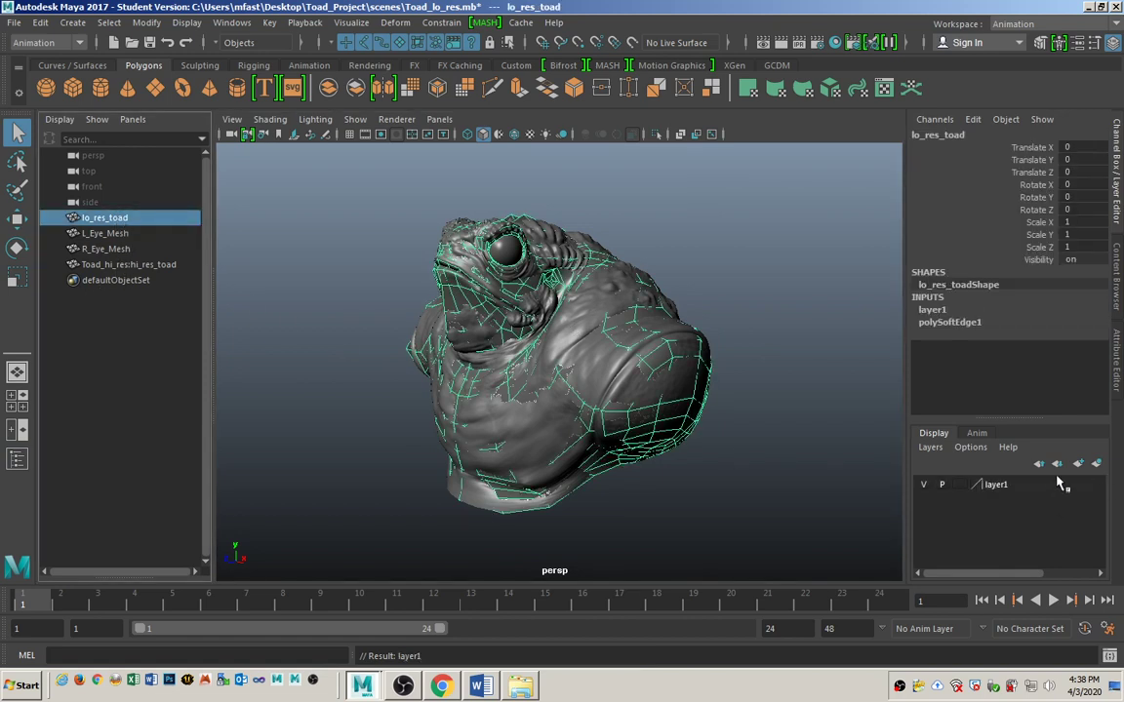
pyautogui.click(1028, 485)
pyautogui.doubleClick(1029, 485)
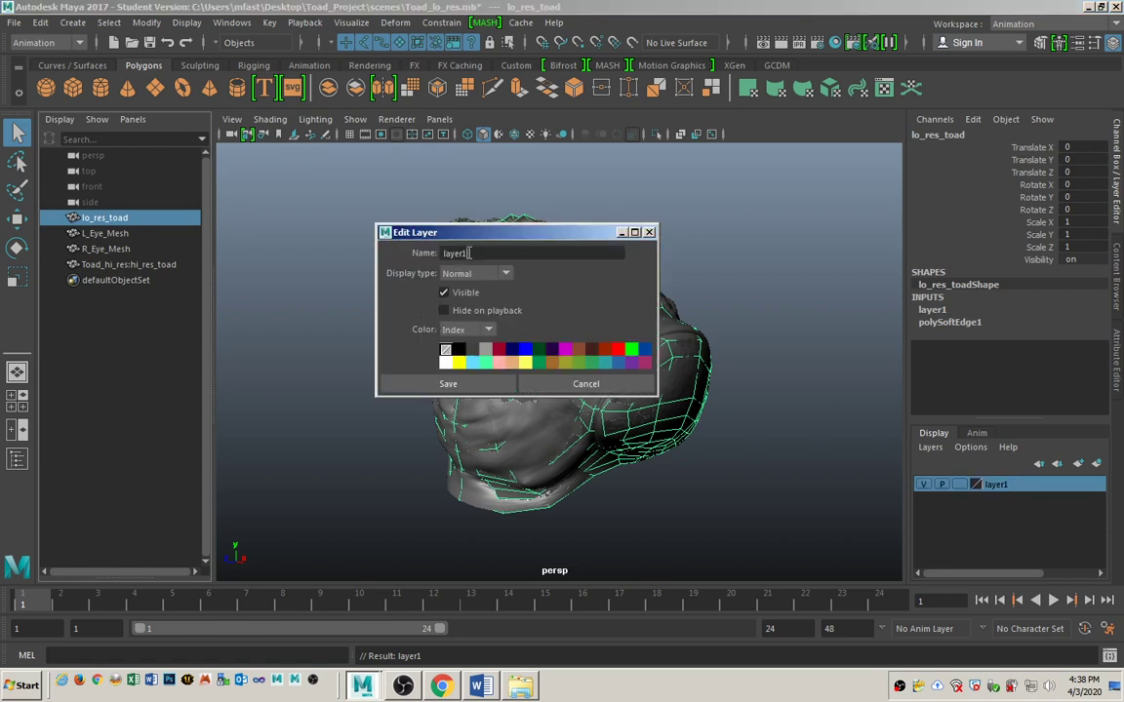
pyautogui.moveTo(470, 253); pyautogui.dragTo(434, 248)
pyautogui.press('BackSpace')
pyautogui.click(455, 384)
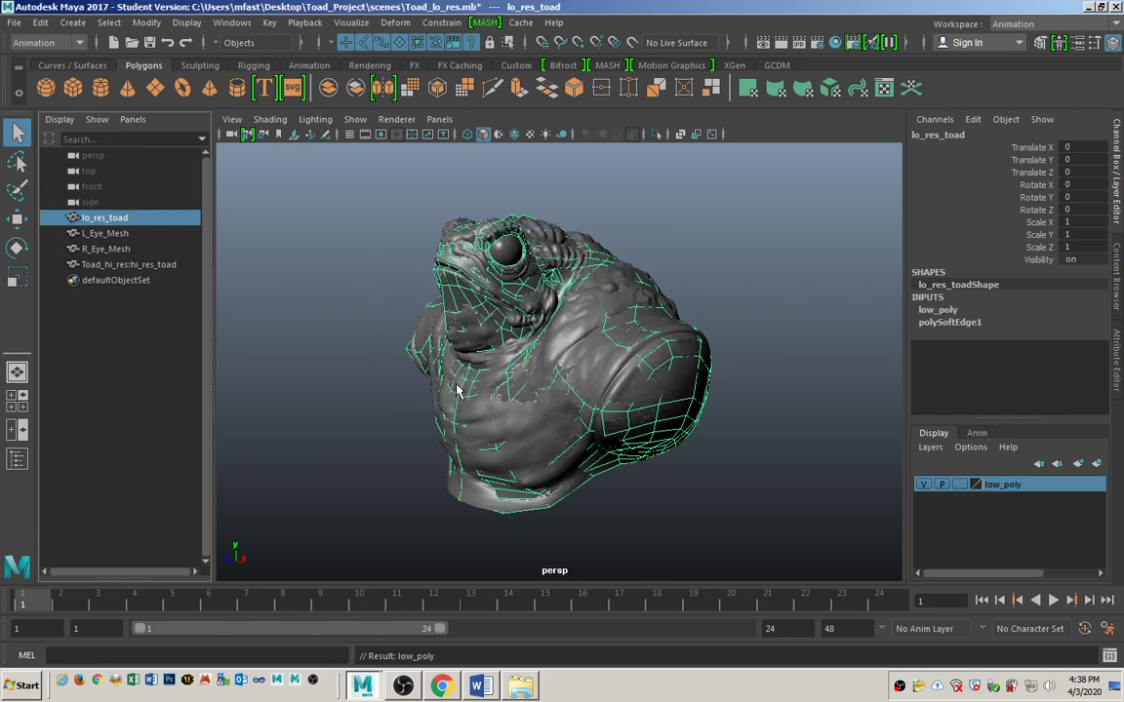
# Create a display layer containing the imported hi_res_toad mesh and name it high_poly
pyautogui.click(140, 266)
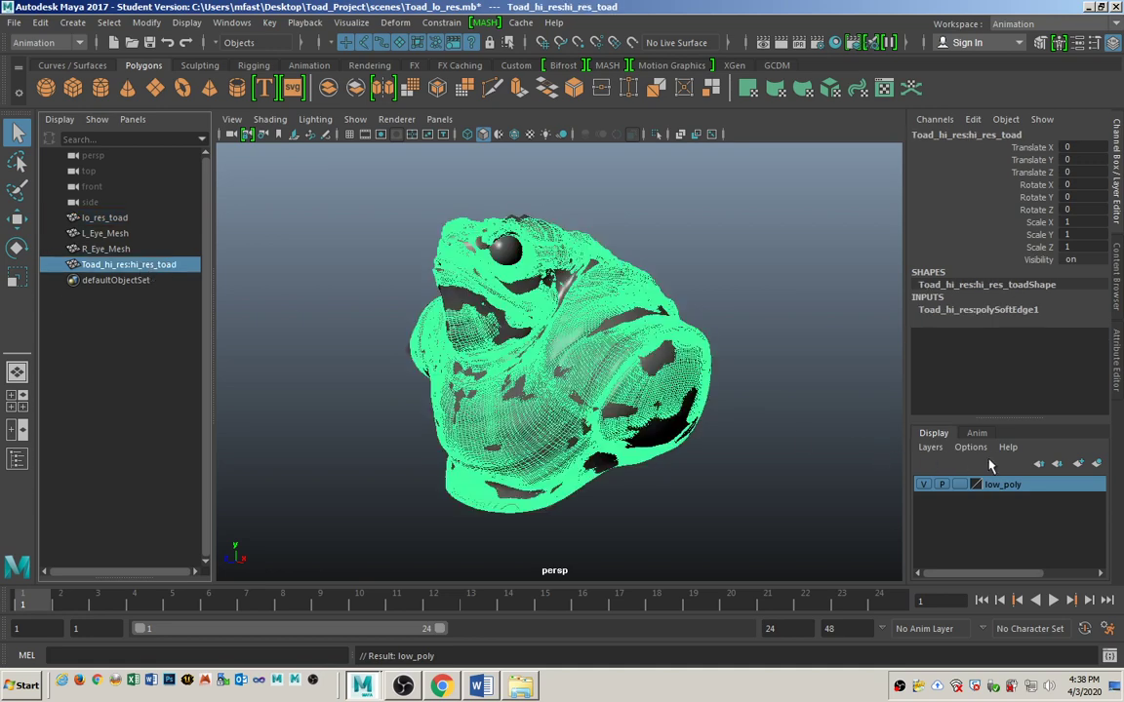
pyautogui.click(1097, 465)
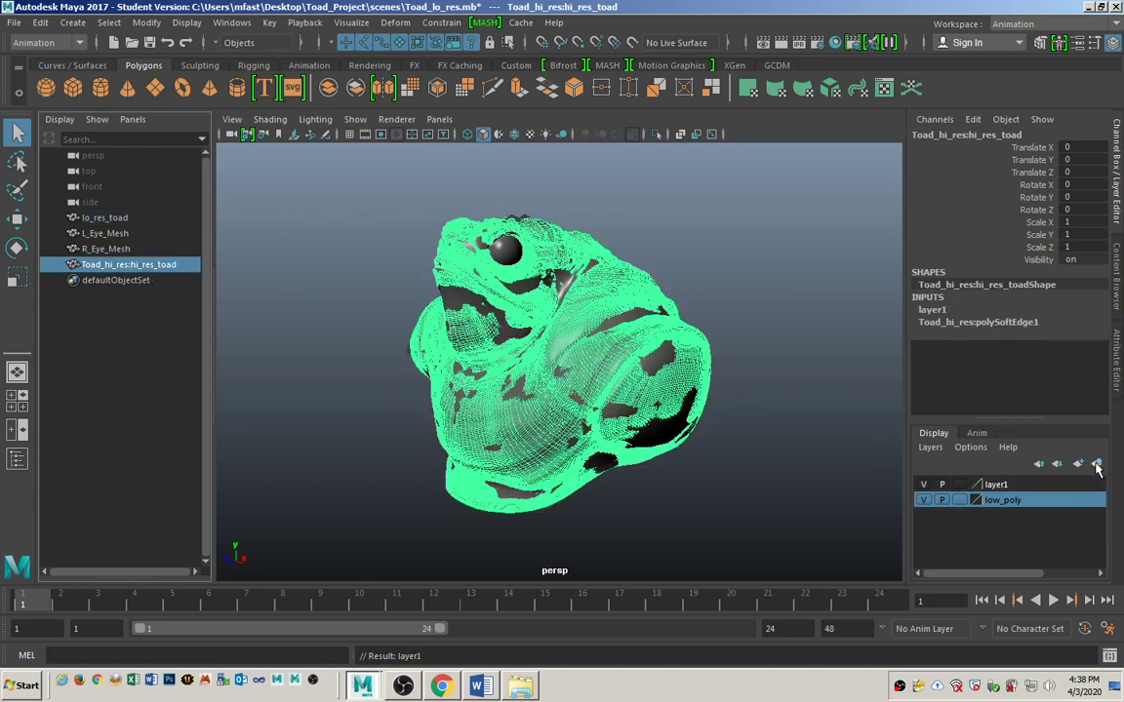
pyautogui.doubleClick(997, 484)
pyautogui.moveTo(476, 254); pyautogui.dragTo(430, 251)
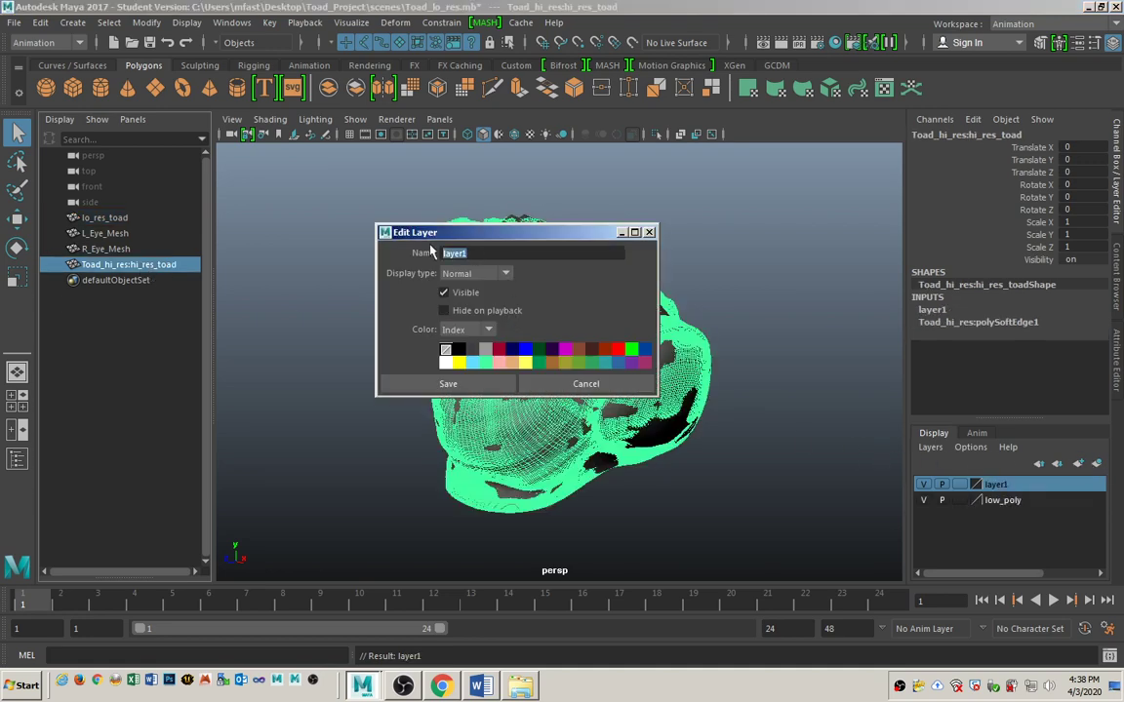
pyautogui.write('high_poly')
pyautogui.click(436, 381)
pyautogui.click(711, 314)
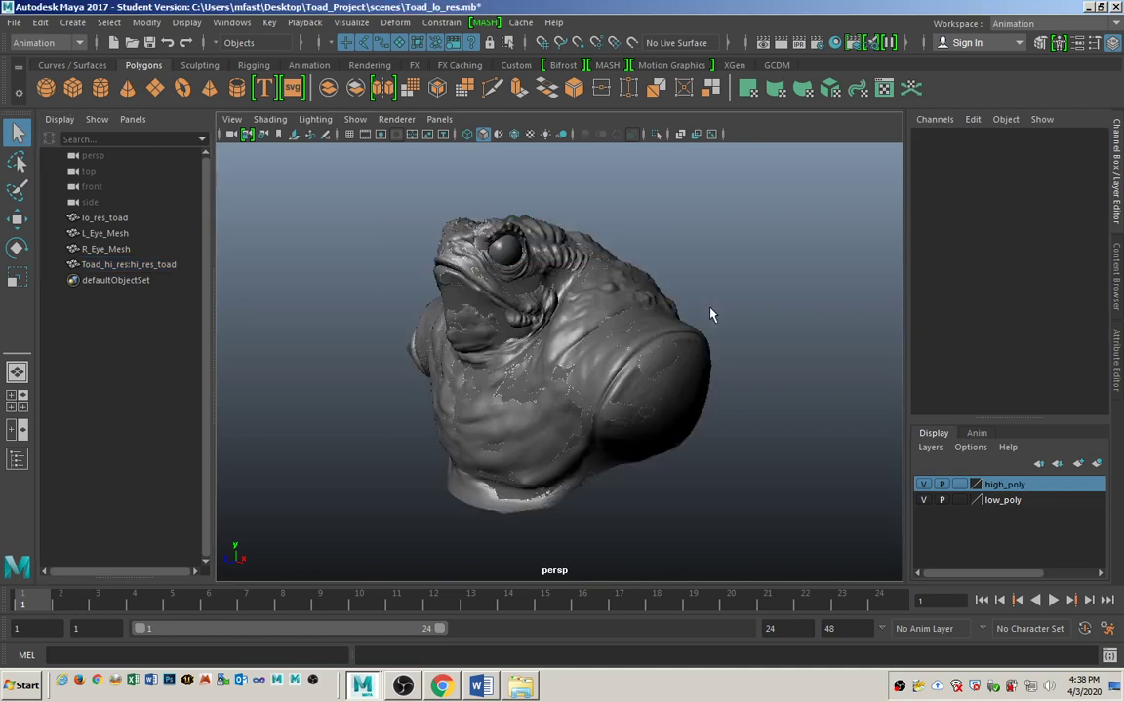
# Toggle the low_poly layer's visibility to inspect the high-resolution toad alone, leaving both layers visible
pyautogui.click(922, 500)
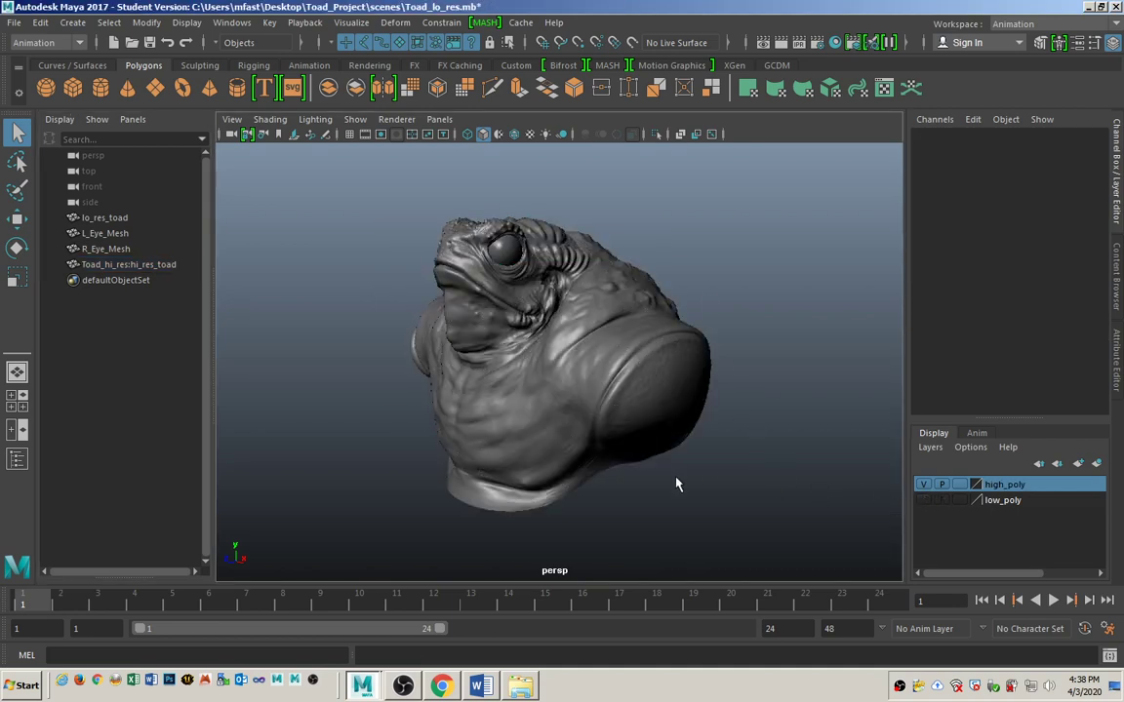
pyautogui.click(922, 500)
pyautogui.click(922, 501)
pyautogui.click(675, 369)
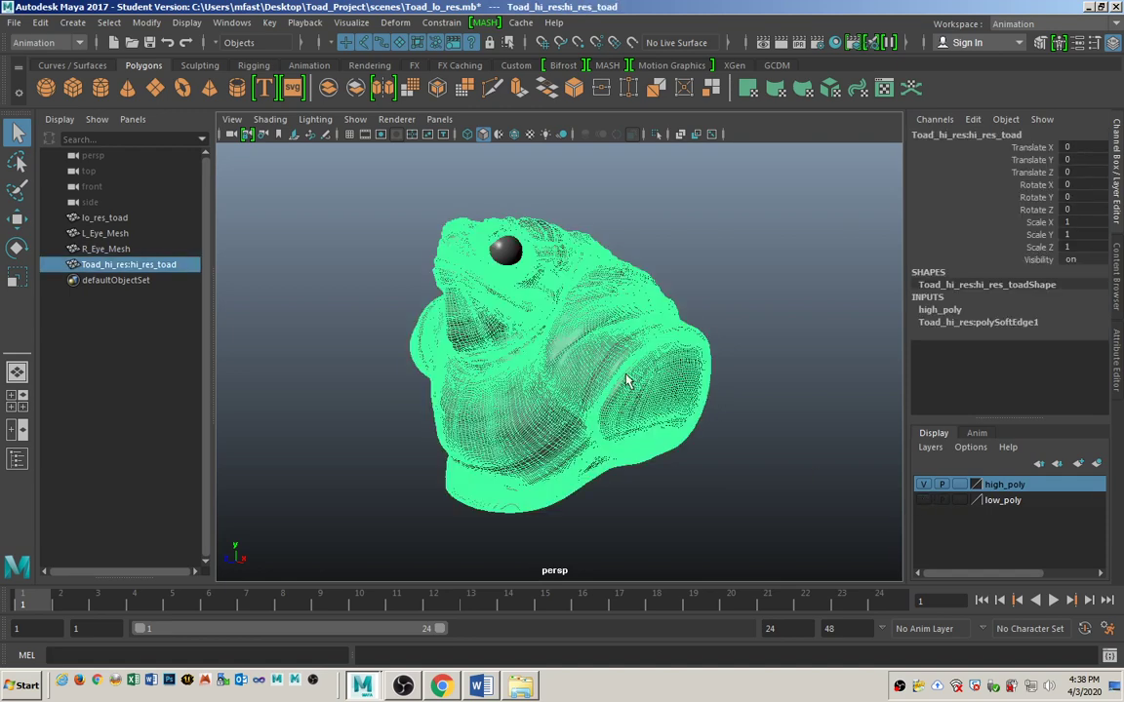
pyautogui.click(923, 500)
pyautogui.click(760, 334)
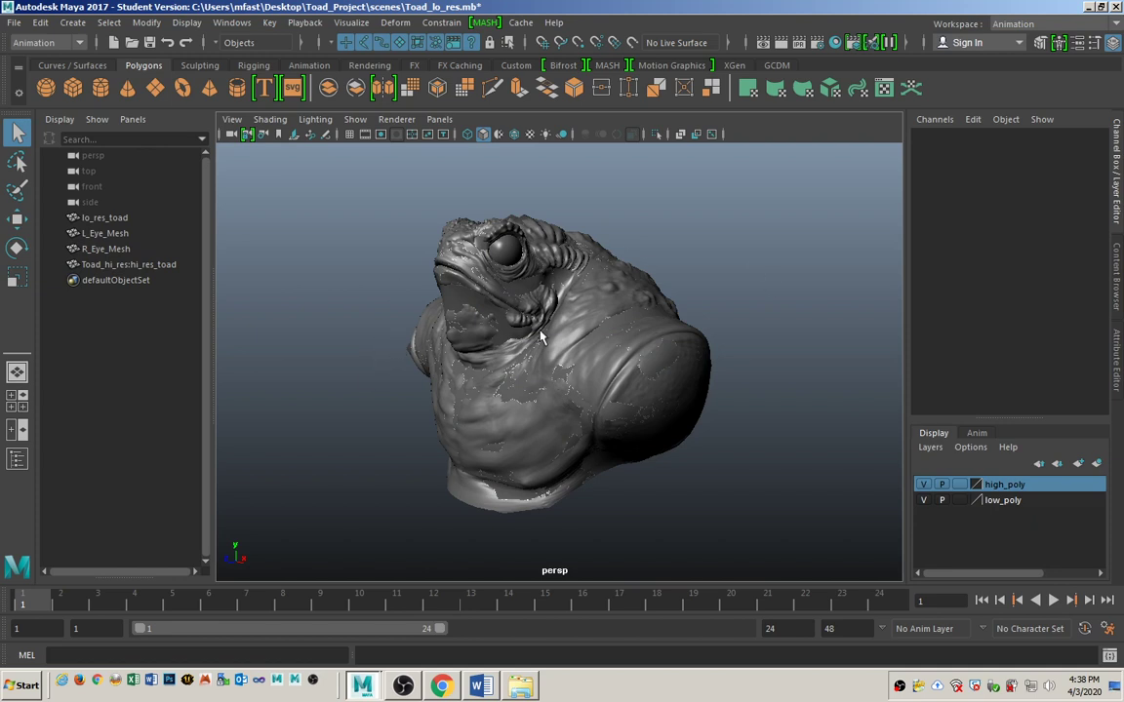
# Create a point light and move it in front of the toad to about 32.3 in Translate Z
pyautogui.keyDown('alt'); pyautogui.moveTo(541, 336); pyautogui.dragTo(594, 335); pyautogui.keyUp('alt')
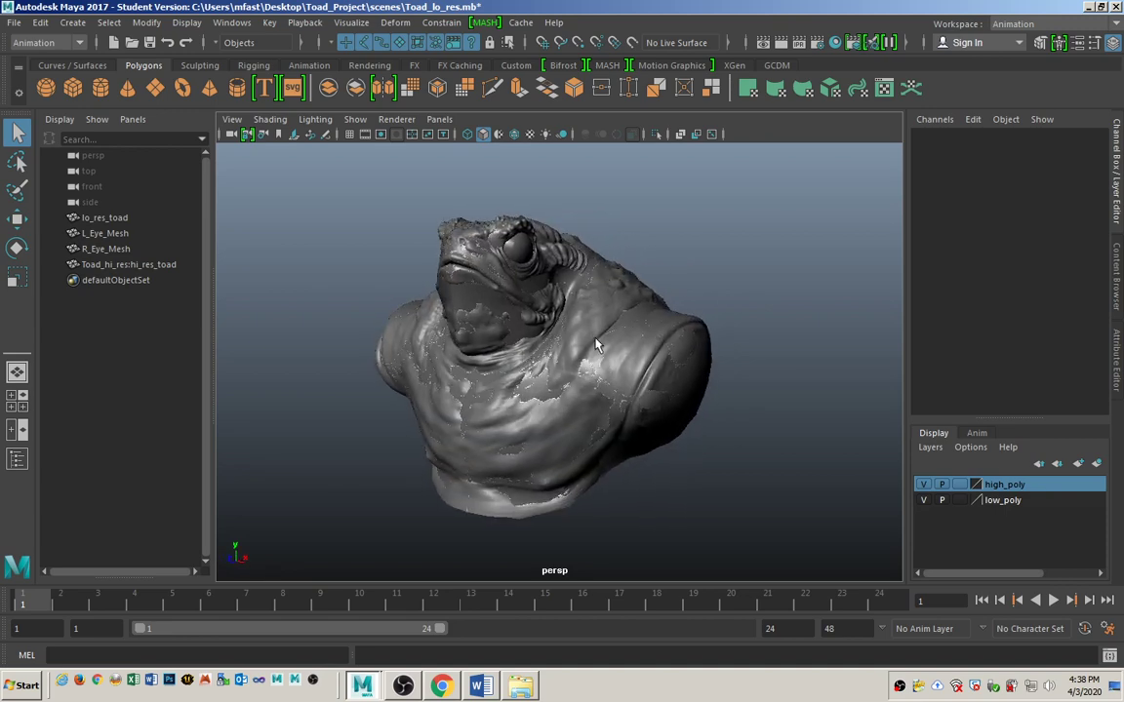
pyautogui.keyDown('alt'); pyautogui.moveTo(597, 345); pyautogui.dragTo(583, 337, button='right'); pyautogui.keyUp('alt')
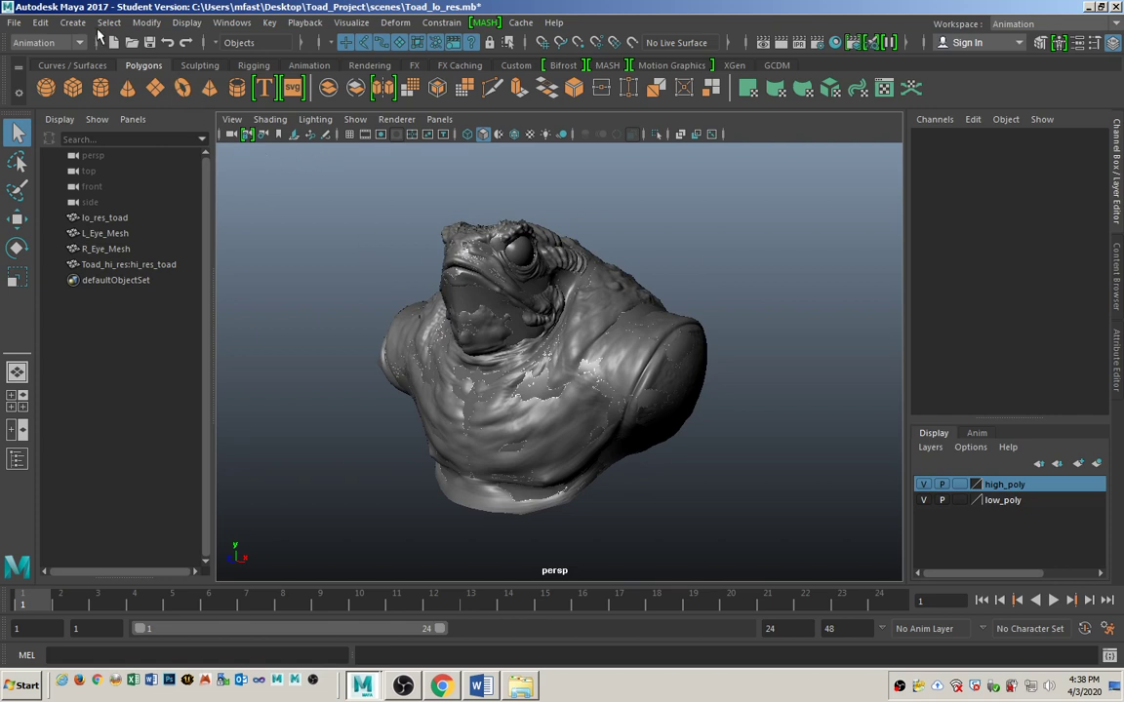
pyautogui.click(73, 22)
pyautogui.moveTo(115, 110)
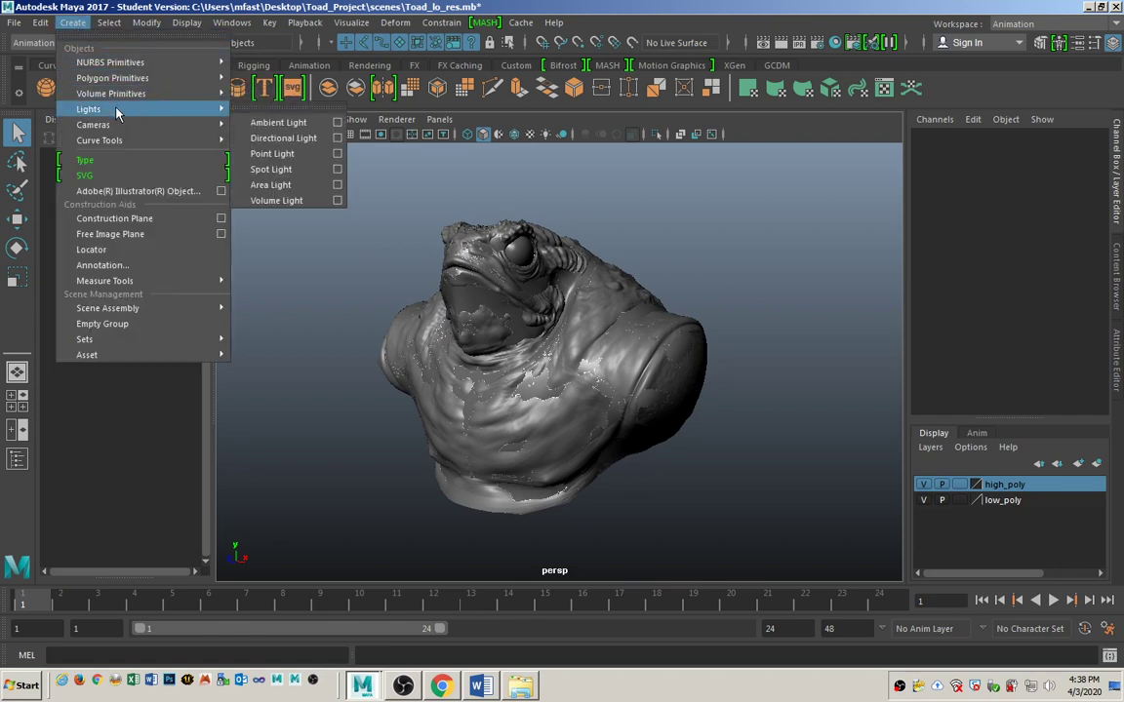
pyautogui.click(273, 153)
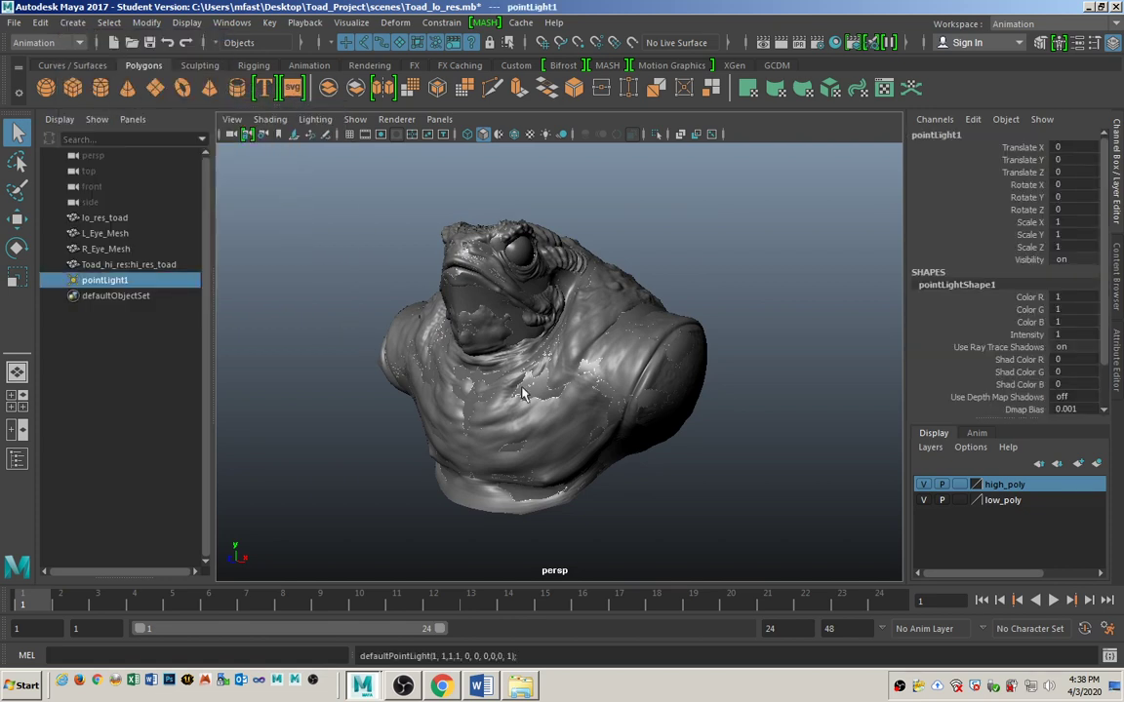
pyautogui.keyDown('alt'); pyautogui.moveTo(522, 393); pyautogui.dragTo(617, 371); pyautogui.keyUp('alt')
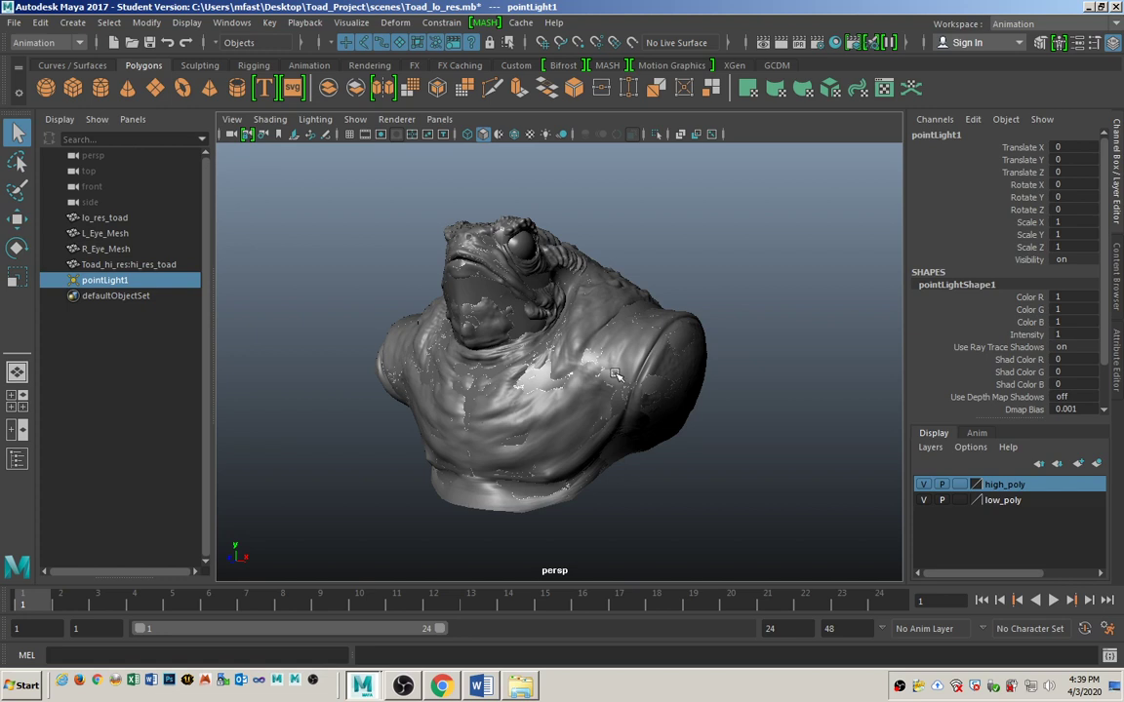
pyautogui.press('w')
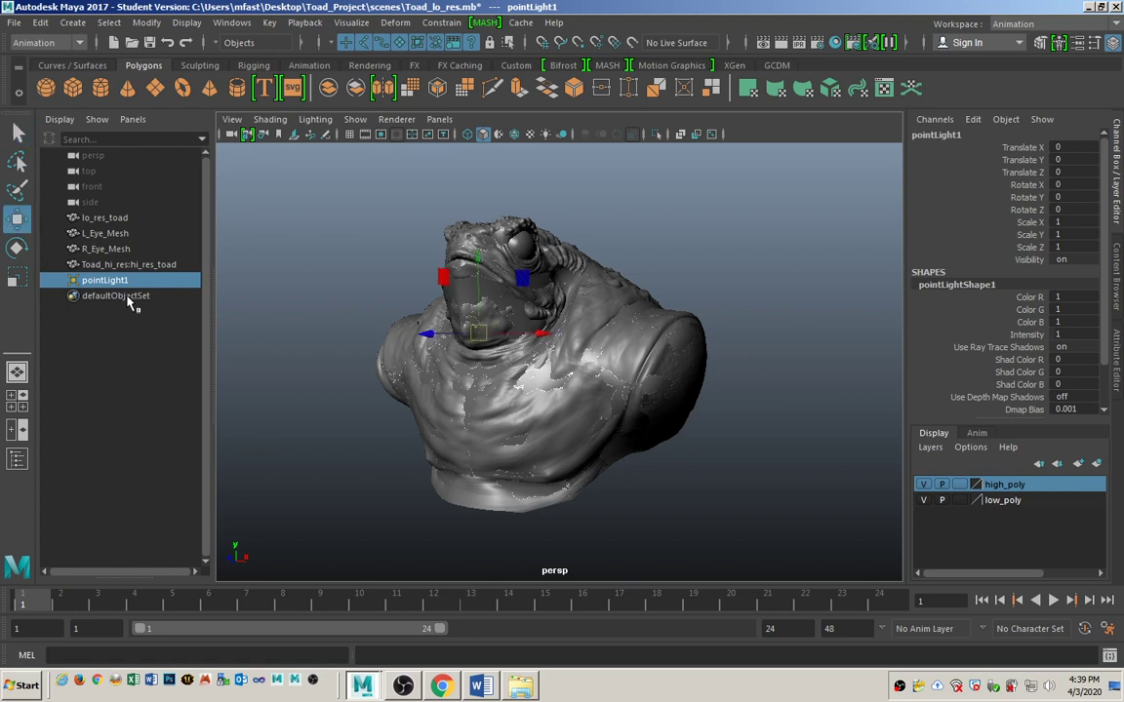
pyautogui.keyDown('alt'); pyautogui.moveTo(595, 410); pyautogui.dragTo(546, 408); pyautogui.keyUp('alt')
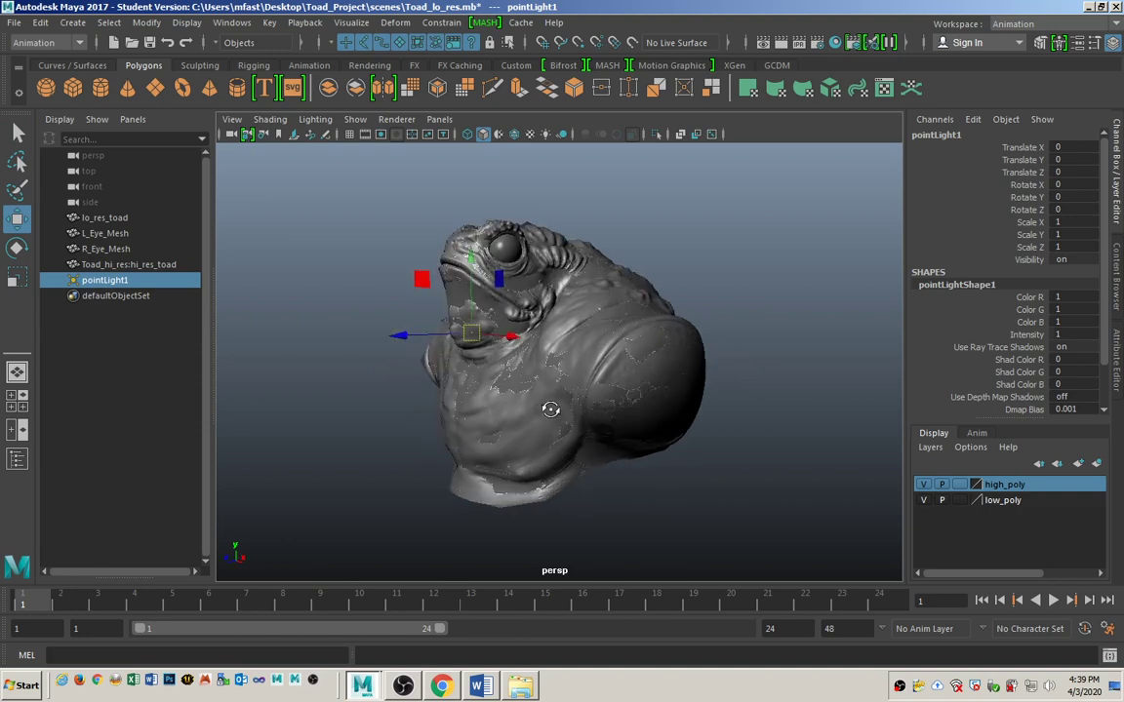
pyautogui.moveTo(401, 334); pyautogui.dragTo(283, 339)
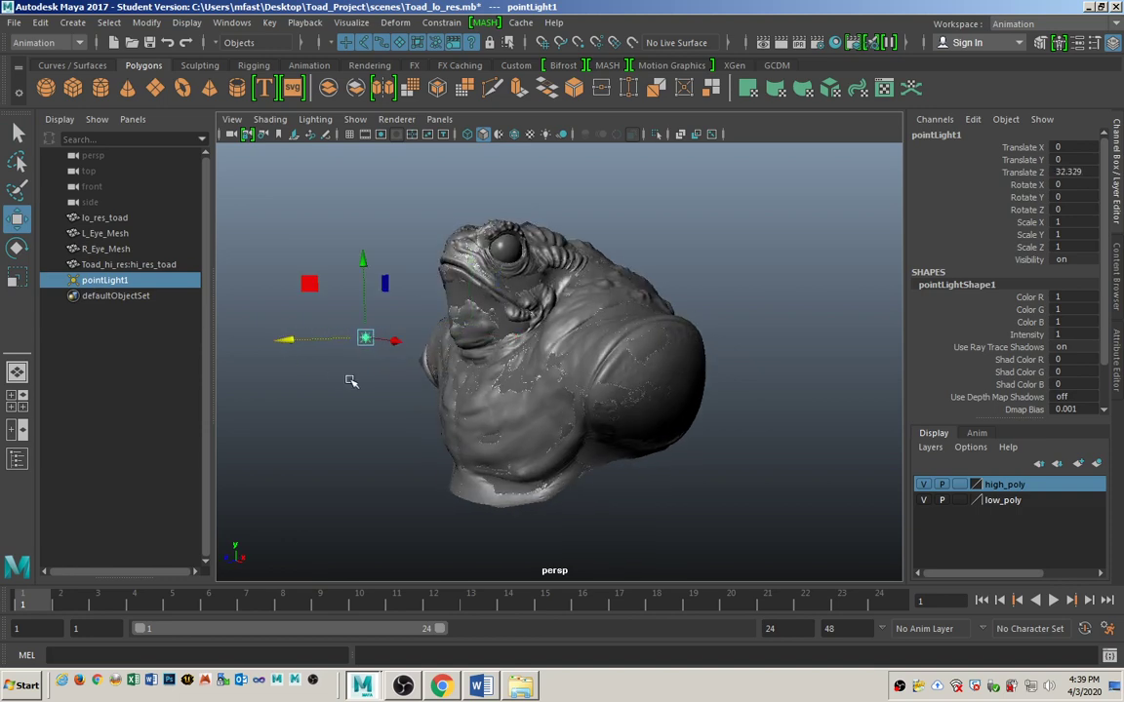
pyautogui.keyDown('alt'); pyautogui.moveTo(351, 381); pyautogui.dragTo(489, 408); pyautogui.keyUp('alt')
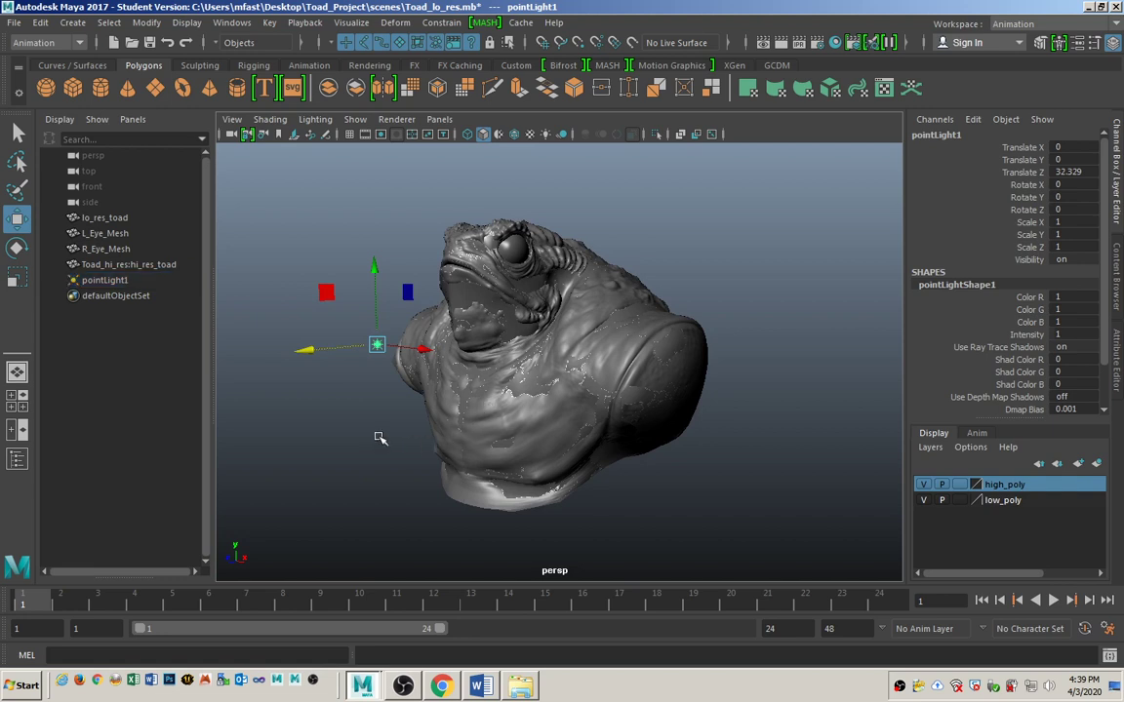
pyautogui.click(345, 396)
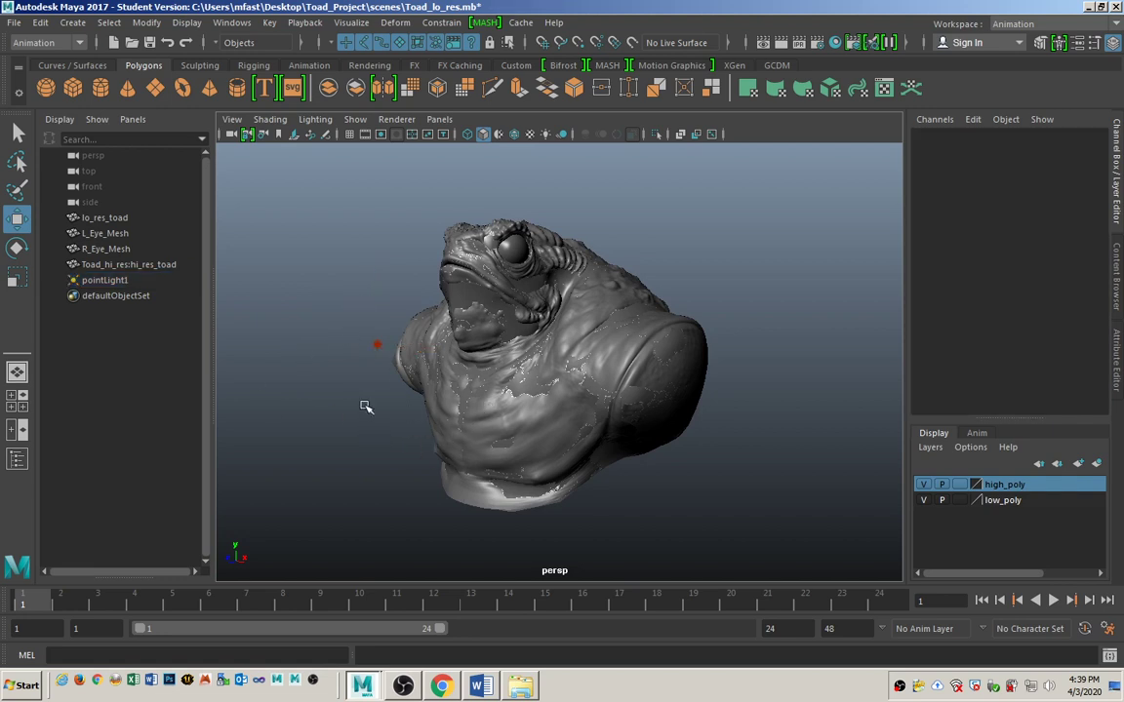
# Light the viewport with the scene lights and move the point light up and forward to about Y 19.6, Z 54.6
pyautogui.press('7')
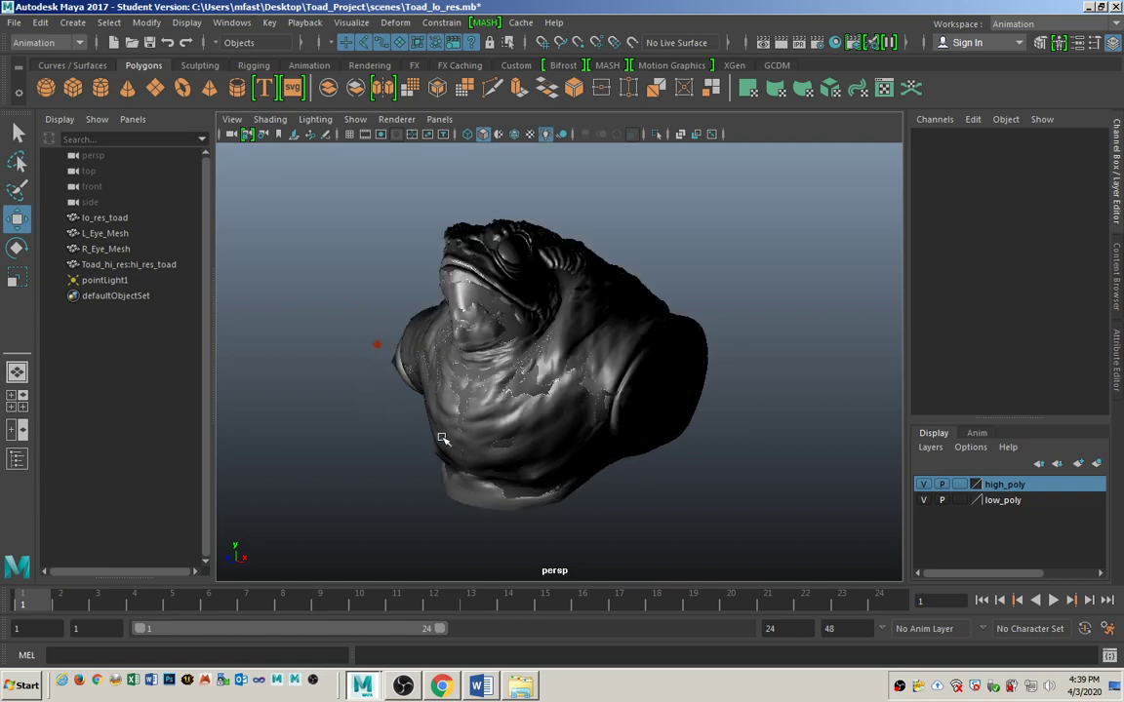
pyautogui.keyDown('alt'); pyautogui.moveTo(527, 444); pyautogui.dragTo(491, 426); pyautogui.keyUp('alt')
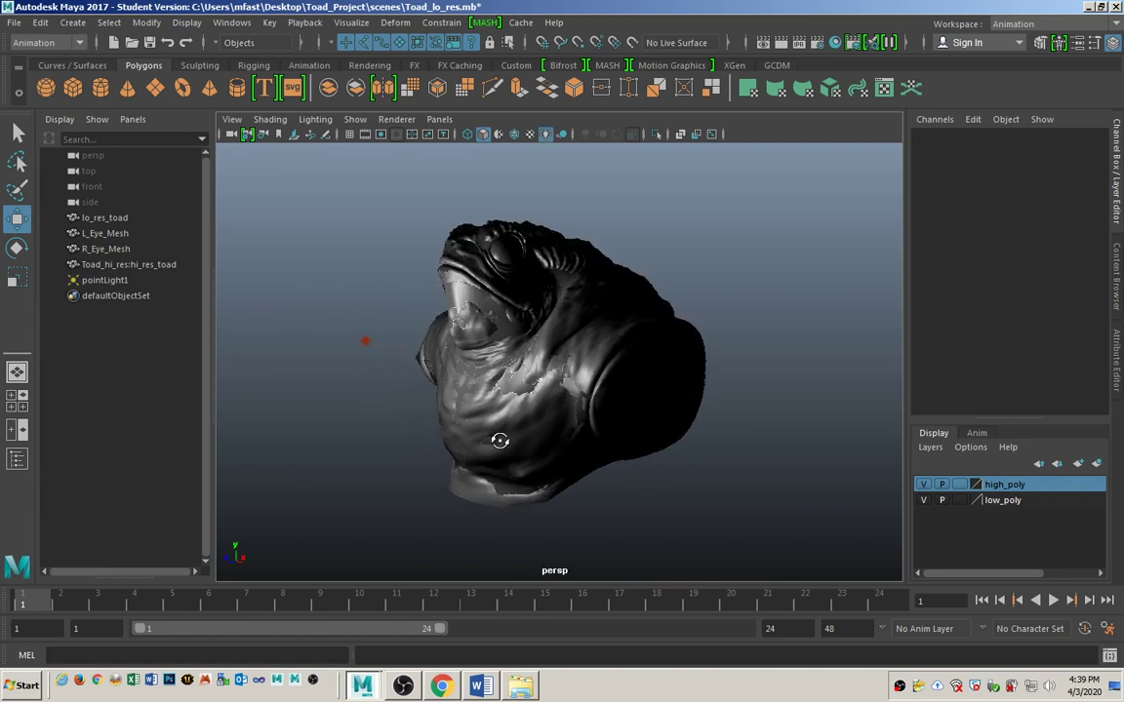
pyautogui.moveTo(332, 300); pyautogui.dragTo(380, 361)
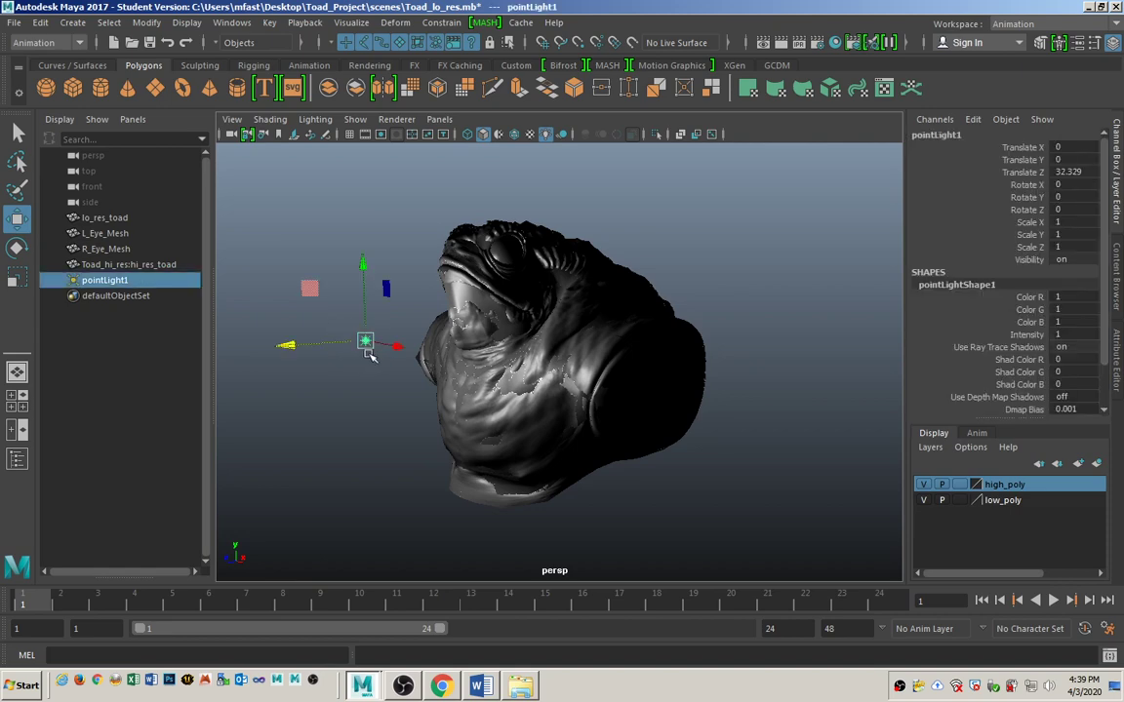
pyautogui.moveTo(308, 289); pyautogui.dragTo(204, 198)
pyautogui.keyDown('alt'); pyautogui.moveTo(626, 372); pyautogui.dragTo(544, 361, button='right'); pyautogui.keyUp('alt')
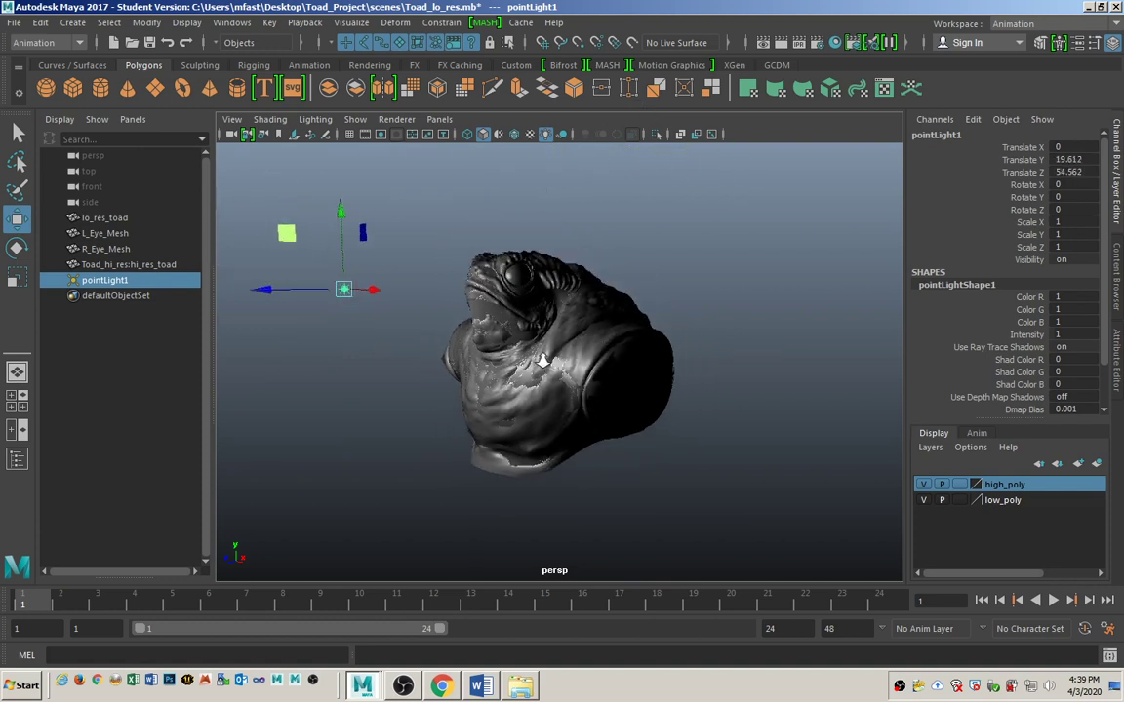
pyautogui.keyDown('alt'); pyautogui.moveTo(544, 361); pyautogui.dragTo(474, 394); pyautogui.keyUp('alt')
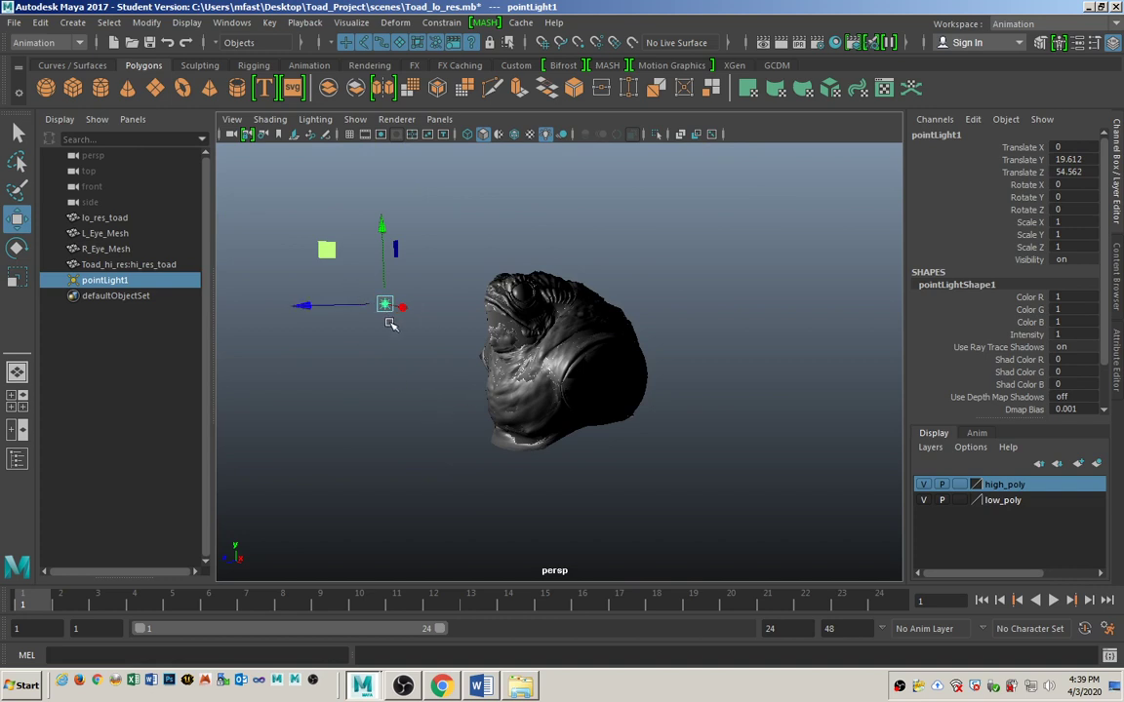
# Duplicate the point light and move the copy above and slightly behind the toad, to about Y 93.8, Z -18.6
pyautogui.hotkey('ctrl', 'd')
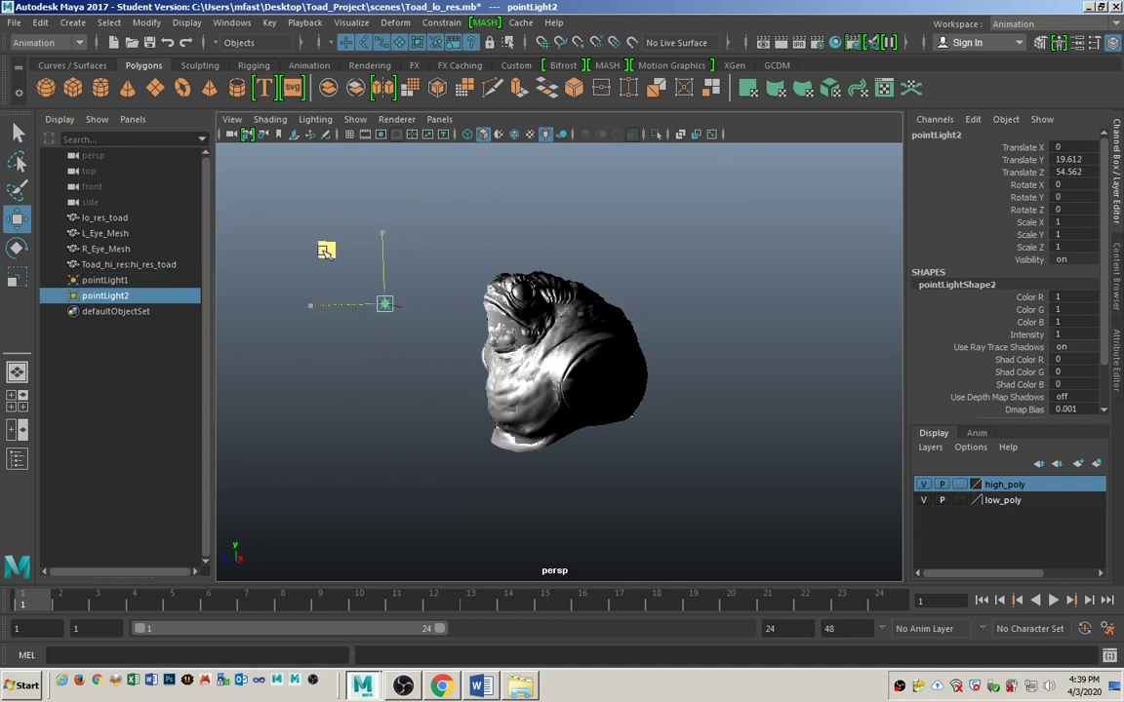
pyautogui.moveTo(359, 250); pyautogui.dragTo(491, 88)
pyautogui.keyDown('alt'); pyautogui.moveTo(580, 414); pyautogui.dragTo(546, 446); pyautogui.keyUp('alt')
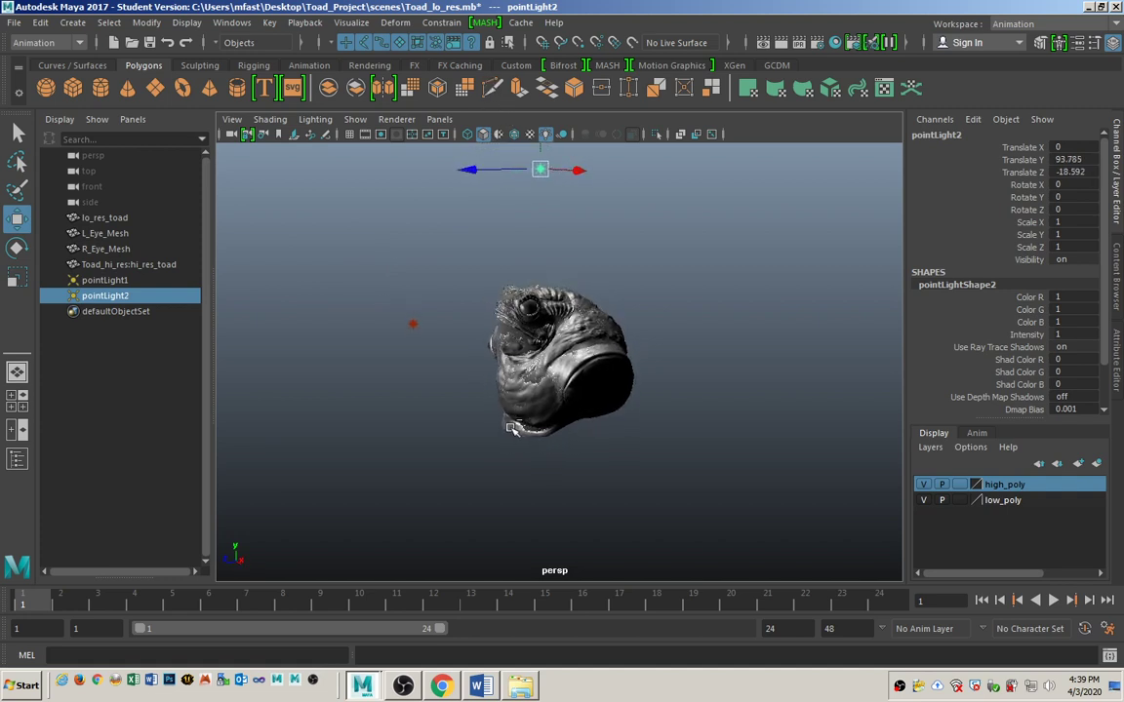
# Duplicate the overhead point light and move the copy behind the toad to about X 41.1, Y 19.0, Z -161.7
pyautogui.hotkey('ctrl', 'd')
pyautogui.keyDown('alt'); pyautogui.moveTo(562, 266); pyautogui.dragTo(507, 269); pyautogui.keyUp('alt')
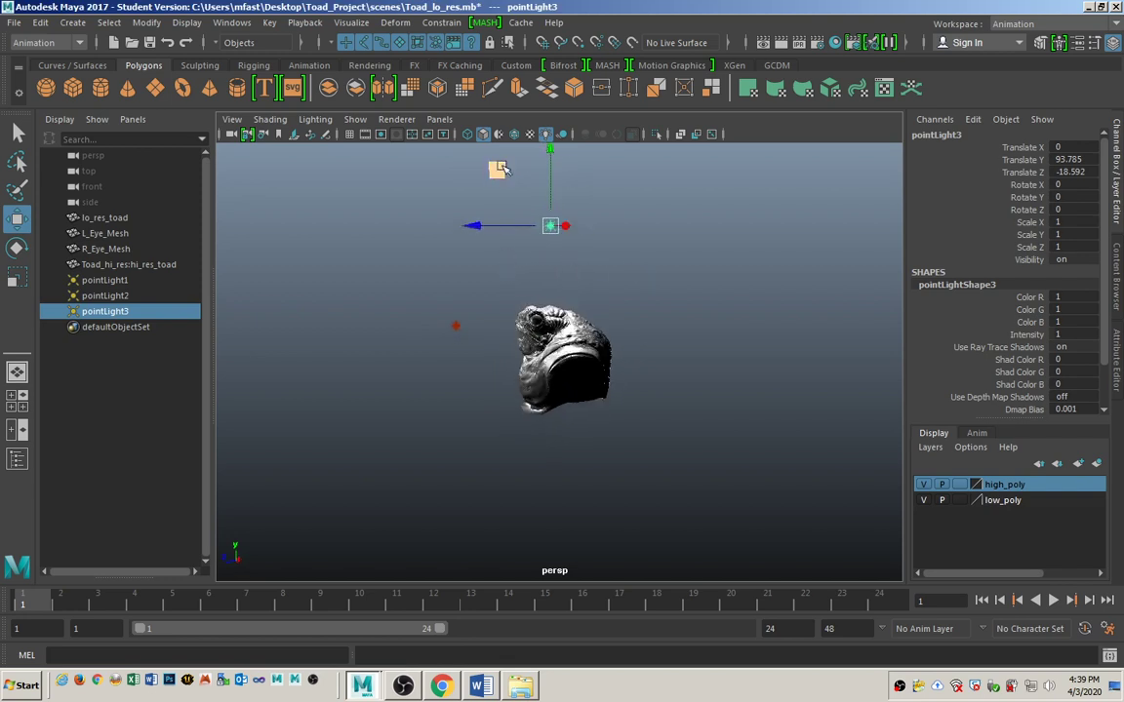
pyautogui.moveTo(497, 170); pyautogui.dragTo(700, 235)
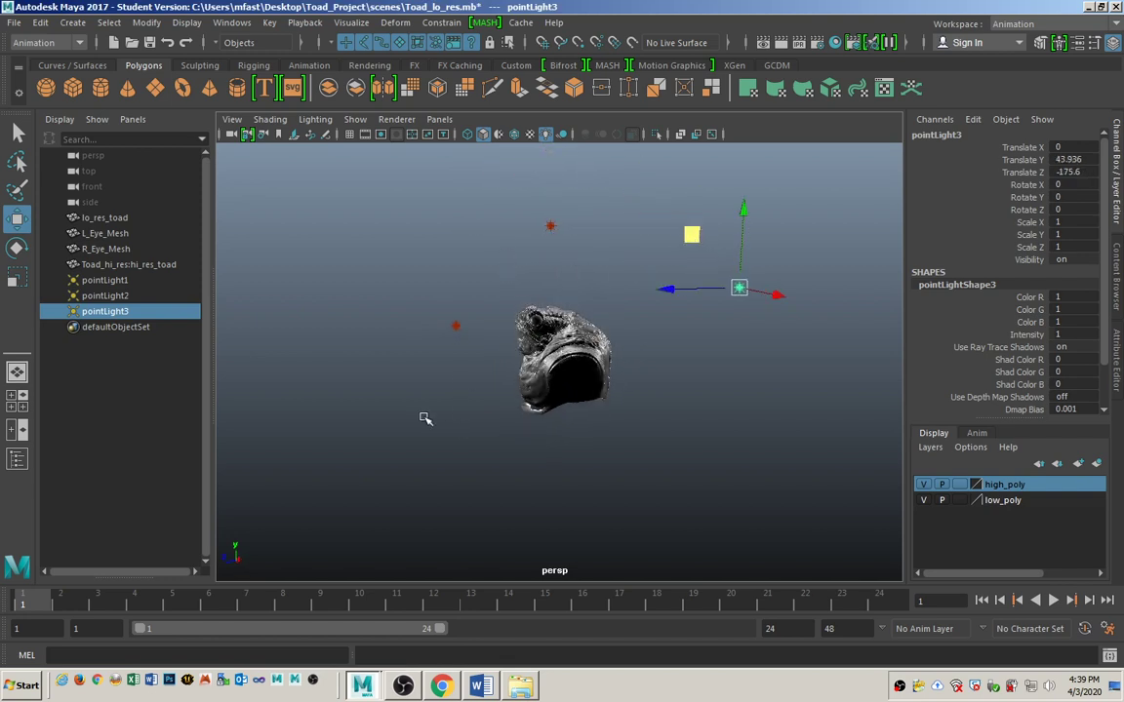
pyautogui.keyDown('alt'); pyautogui.moveTo(425, 418); pyautogui.dragTo(508, 416); pyautogui.keyUp('alt')
pyautogui.moveTo(713, 282); pyautogui.dragTo(761, 286)
pyautogui.keyDown('alt'); pyautogui.moveTo(507, 429); pyautogui.dragTo(553, 426); pyautogui.keyUp('alt')
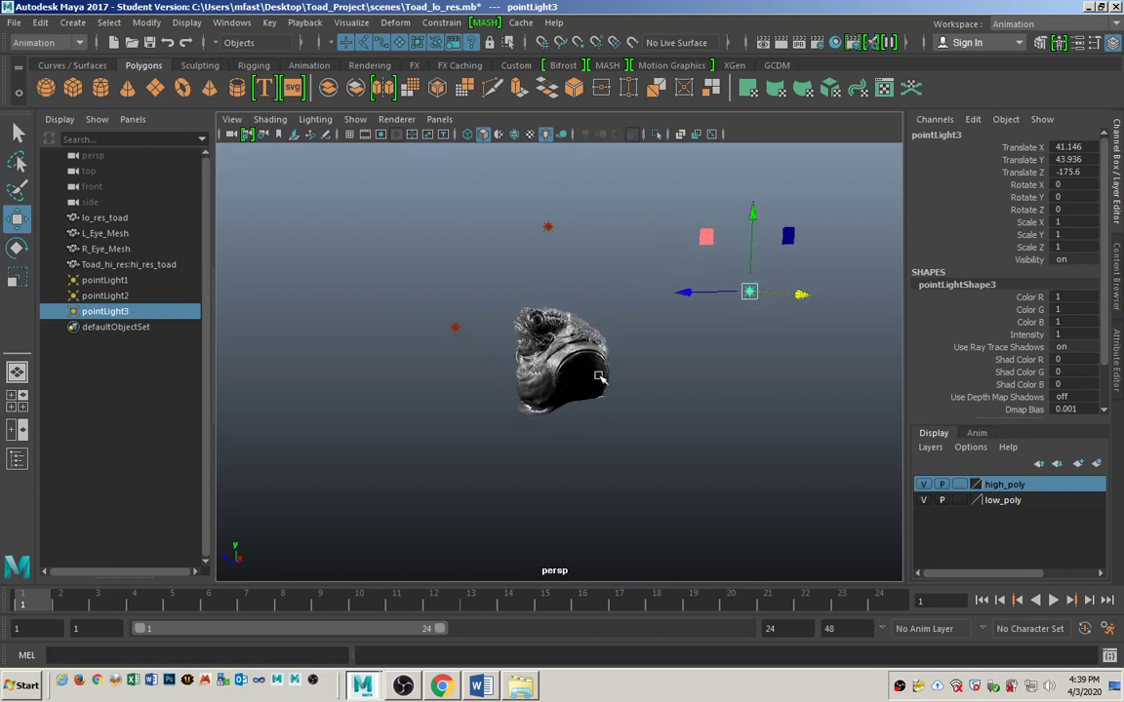
pyautogui.moveTo(705, 238); pyautogui.dragTo(690, 269)
pyautogui.moveTo(582, 377)
pyautogui.keyDown('alt'); pyautogui.mouseDown()
pyautogui.moveTo(566, 379)
pyautogui.moveTo(574, 387)
pyautogui.mouseUp(); pyautogui.keyUp('alt')
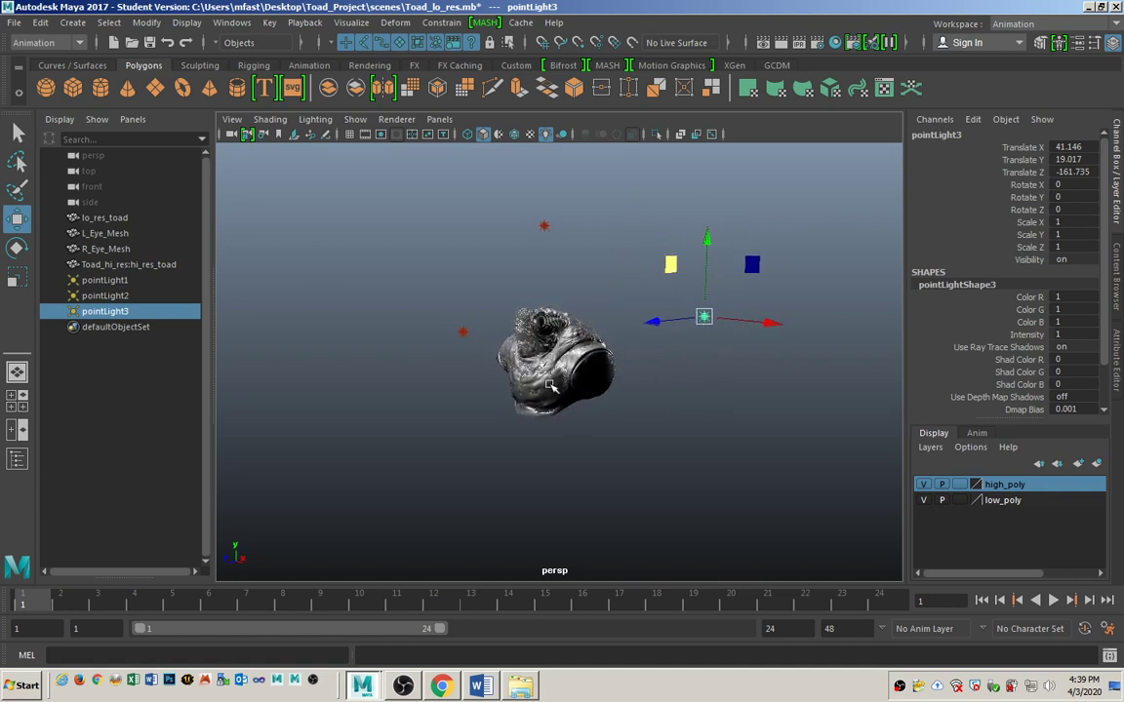
# Duplicate the rear point light and move the copy to the toad's positive X side, about X 176.7, Z 25.6
pyautogui.hotkey('ctrl', 'd')
pyautogui.keyDown('alt'); pyautogui.moveTo(544, 343); pyautogui.dragTo(691, 402); pyautogui.keyUp('alt')
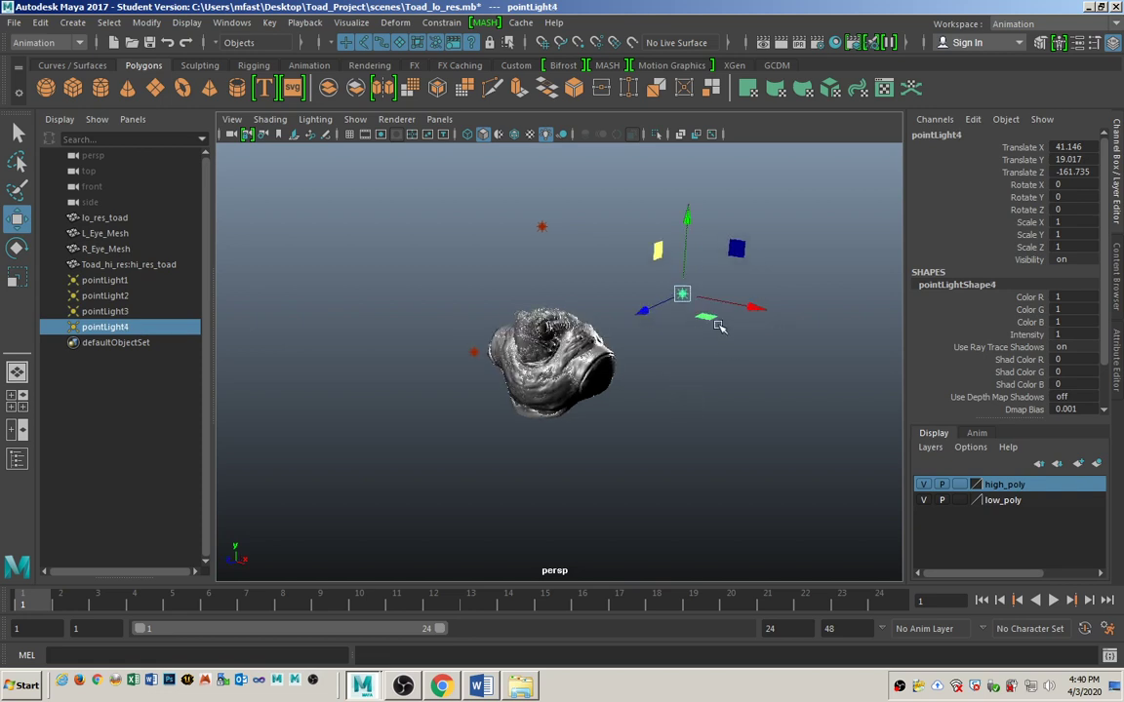
pyautogui.moveTo(720, 321)
pyautogui.mouseDown()
pyautogui.moveTo(746, 452)
pyautogui.moveTo(783, 462)
pyautogui.moveTo(767, 465)
pyautogui.mouseUp()
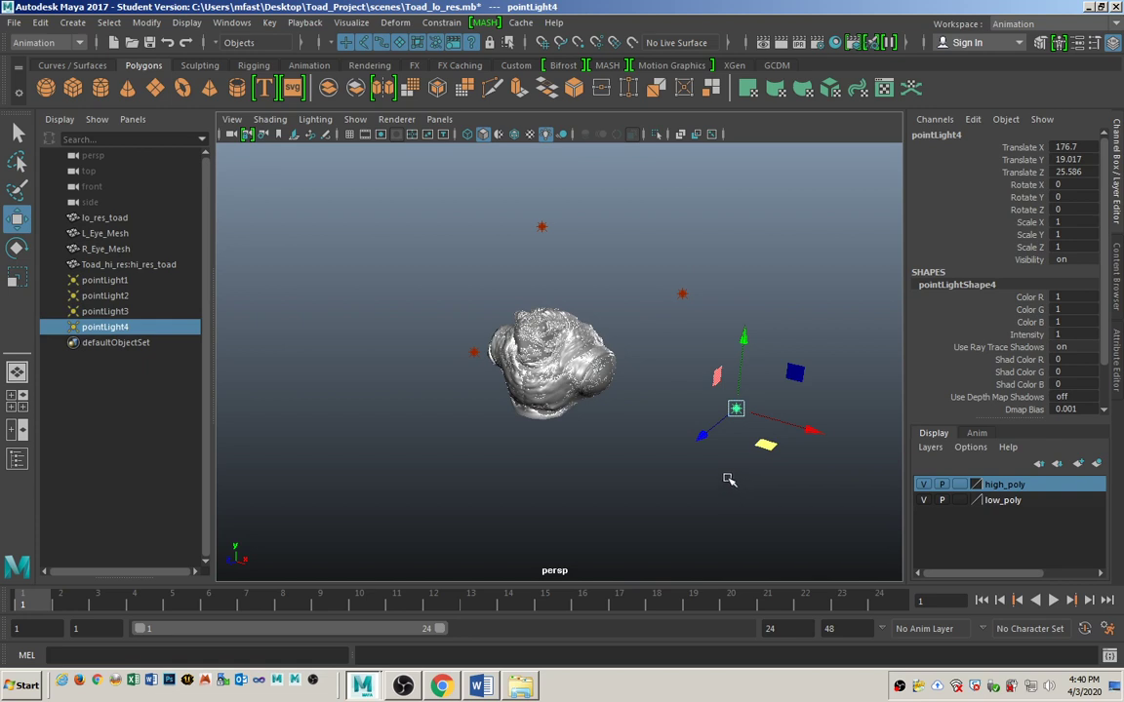
# Duplicate the side point light and move the copy across to the toad's opposite side at about X -118.1
pyautogui.hotkey('ctrl', 'd')
pyautogui.moveTo(808, 429); pyautogui.dragTo(428, 314)
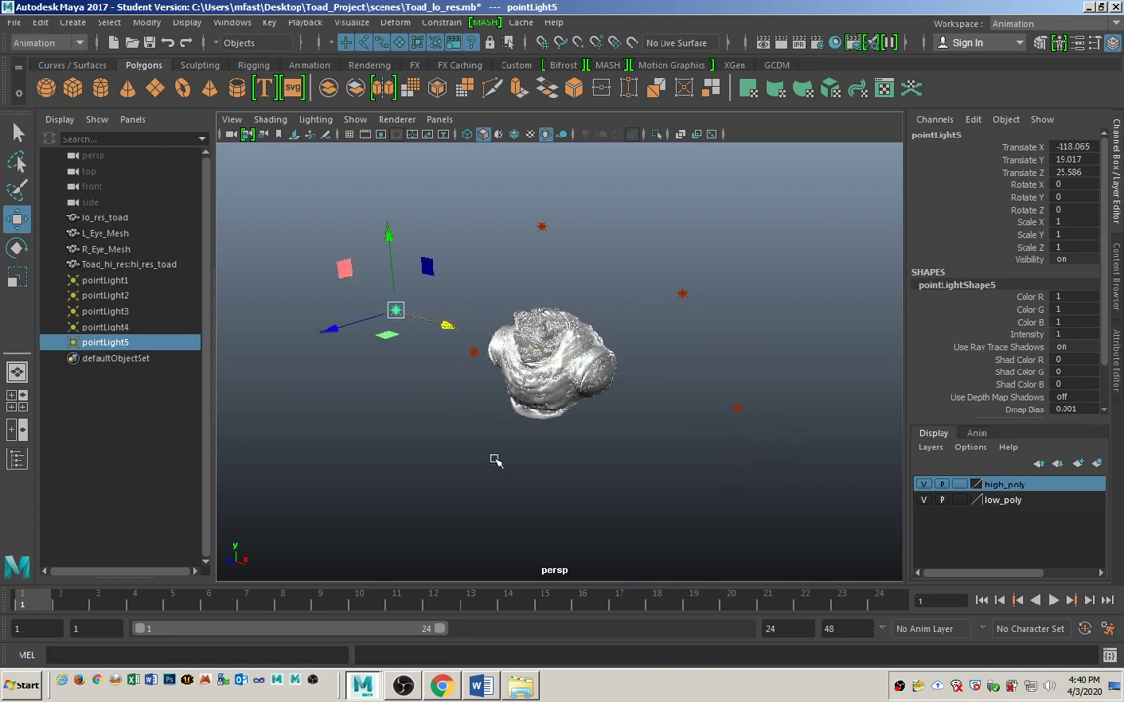
pyautogui.click(494, 459)
pyautogui.keyDown('alt'); pyautogui.moveTo(493, 459); pyautogui.dragTo(517, 429); pyautogui.keyUp('alt')
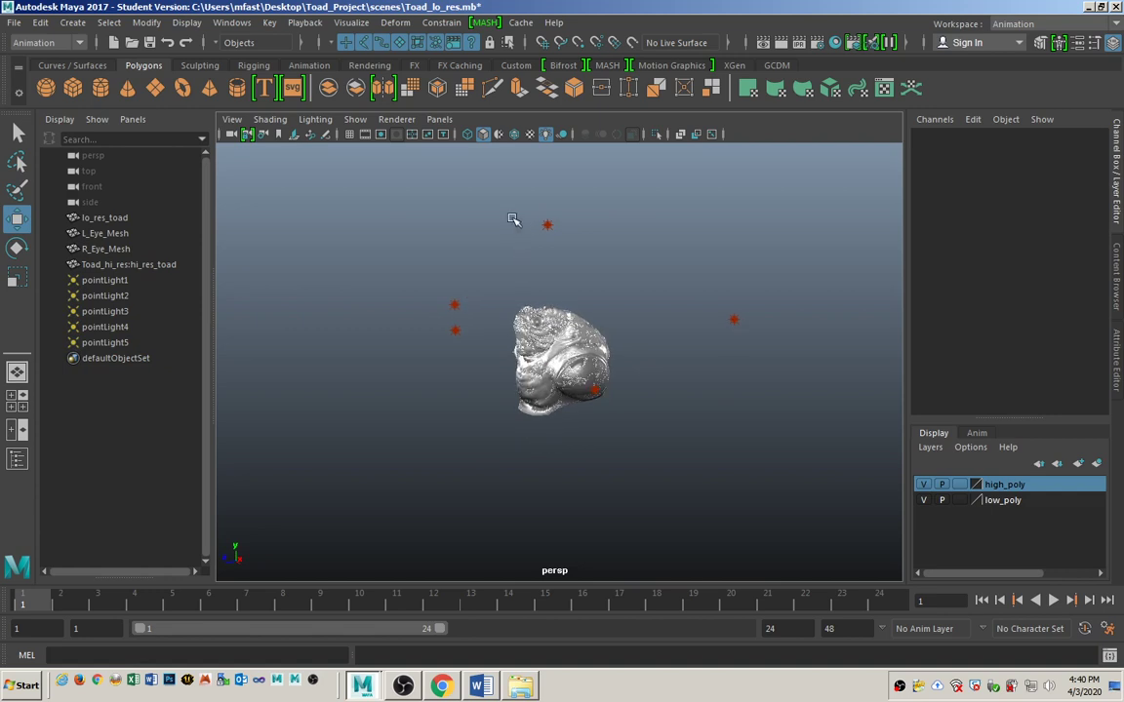
# Delete the point light above the toad
pyautogui.click(546, 226)
pyautogui.press('Delete')
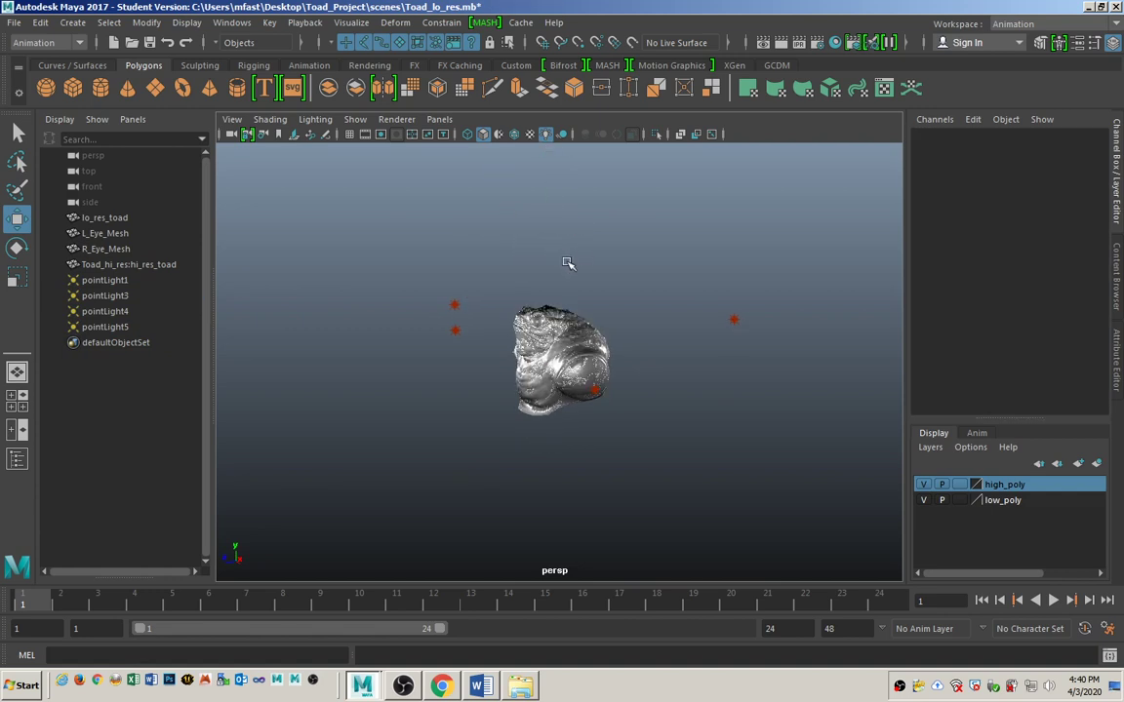
pyautogui.moveTo(431, 382)
pyautogui.keyDown('alt'); pyautogui.mouseDown()
pyautogui.moveTo(483, 391)
pyautogui.moveTo(475, 414)
pyautogui.moveTo(421, 378)
pyautogui.mouseUp(); pyautogui.keyUp('alt')
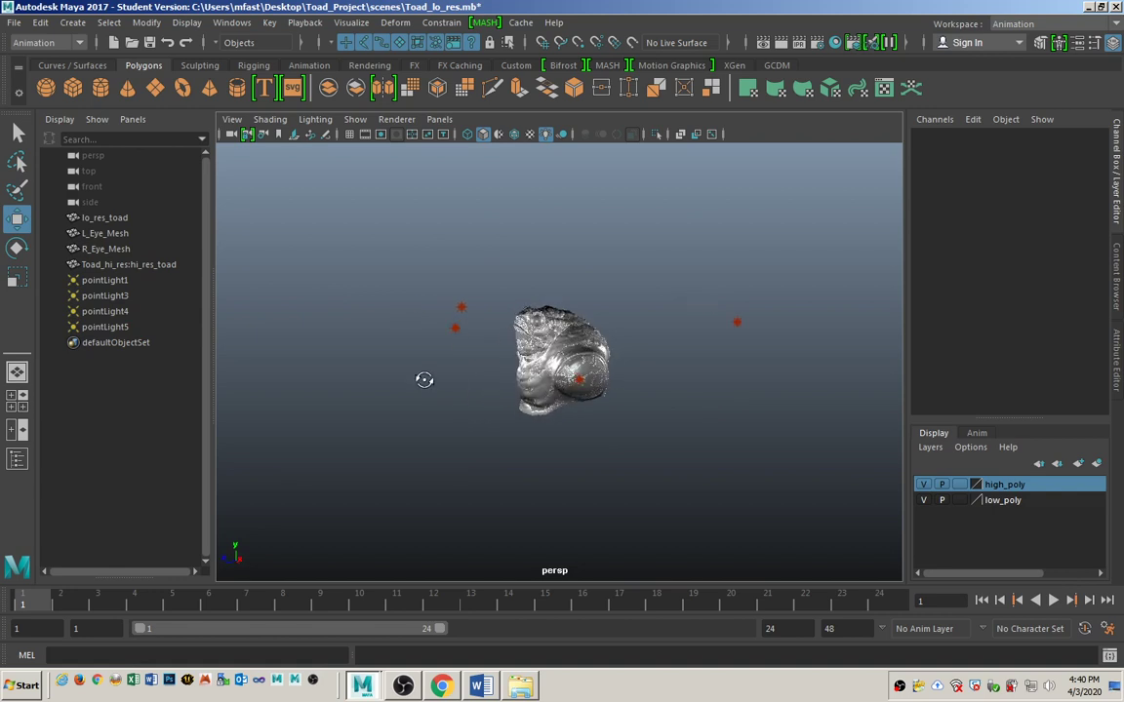
# Move the front point light forward to about Z 69.2 and set its intensity to 0.5
pyautogui.click(455, 329)
pyautogui.moveTo(383, 332); pyautogui.dragTo(360, 332)
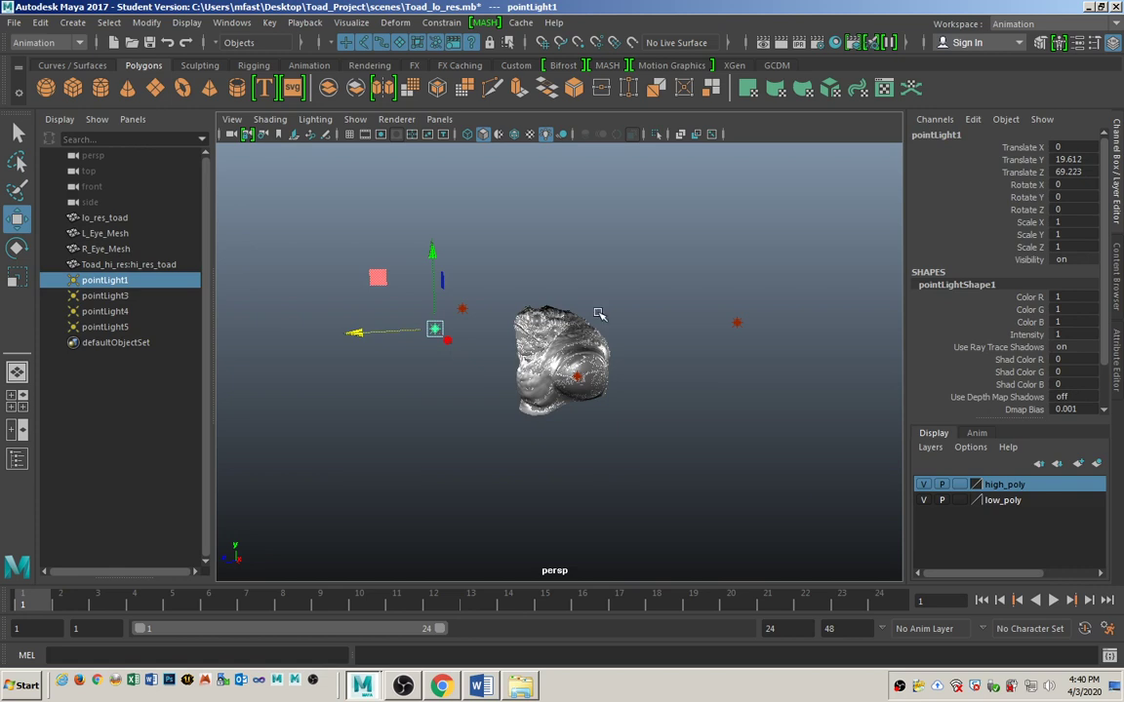
pyautogui.doubleClick(1073, 334)
pyautogui.write('.8')
pyautogui.press('Return')
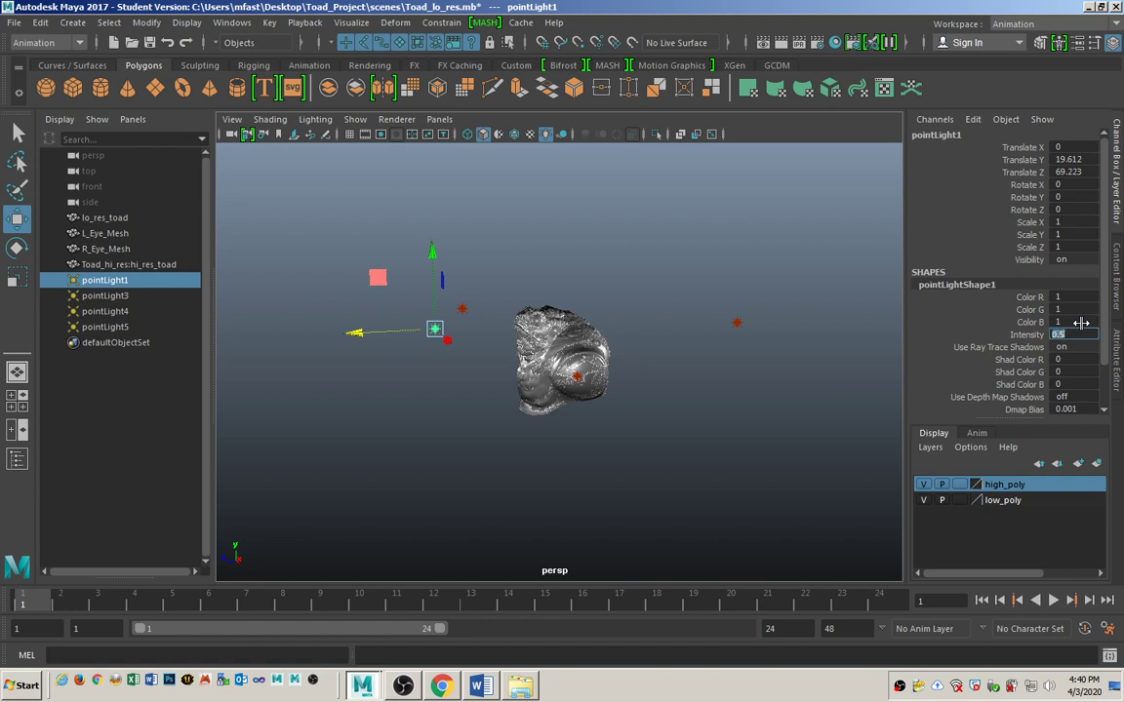
pyautogui.keyDown('alt'); pyautogui.moveTo(417, 429); pyautogui.dragTo(700, 402); pyautogui.keyUp('alt')
pyautogui.moveTo(610, 365)
pyautogui.keyDown('alt'); pyautogui.mouseDown()
pyautogui.moveTo(527, 380)
pyautogui.moveTo(707, 392)
pyautogui.moveTo(609, 388)
pyautogui.mouseUp(); pyautogui.keyUp('alt')
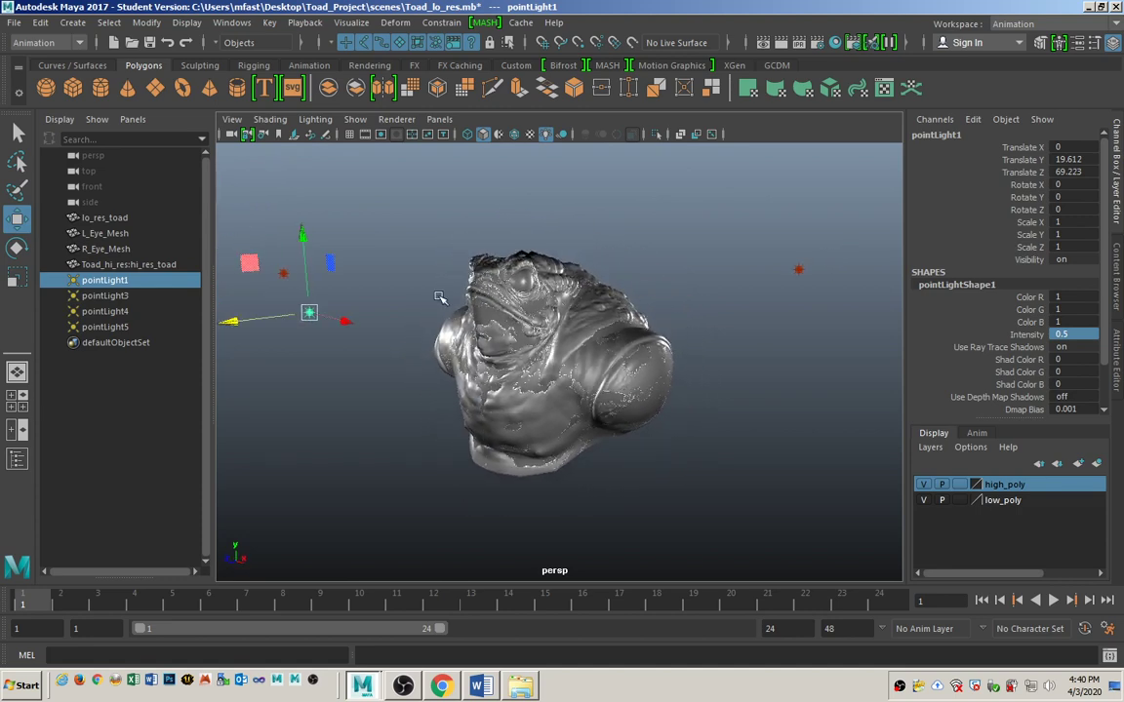
# Set the intensity of the point light on the toad's negative X side, pointLight5, to 0.5
pyautogui.press('q')
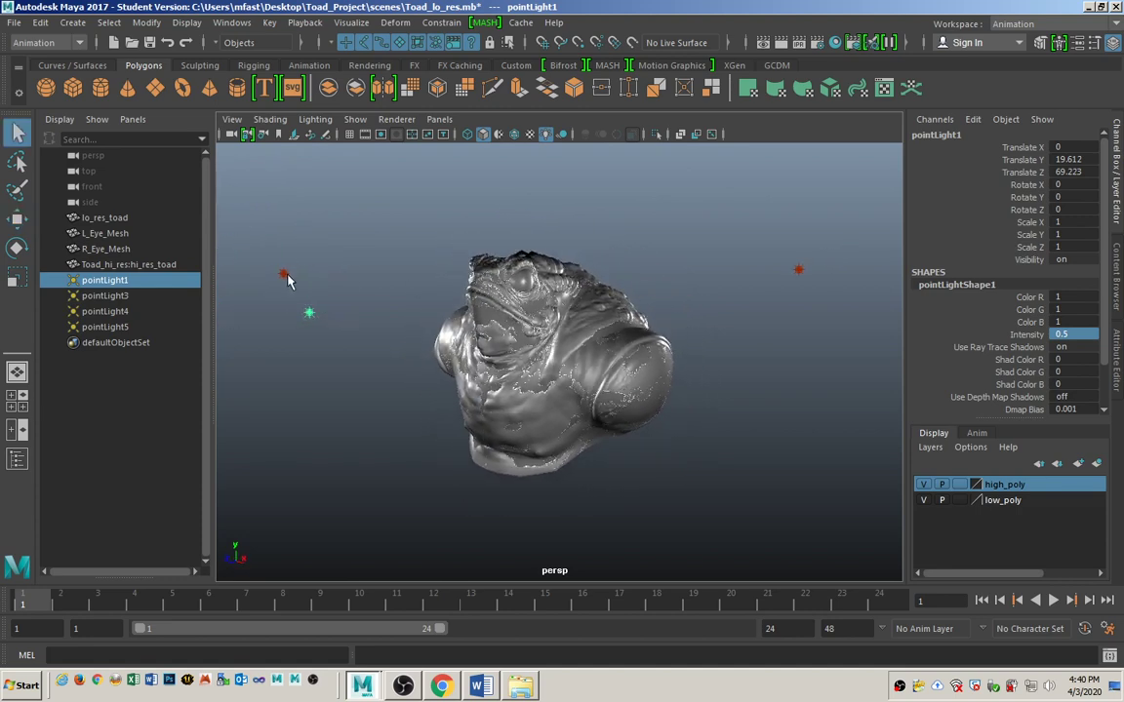
pyautogui.click(282, 274)
pyautogui.click(1077, 333)
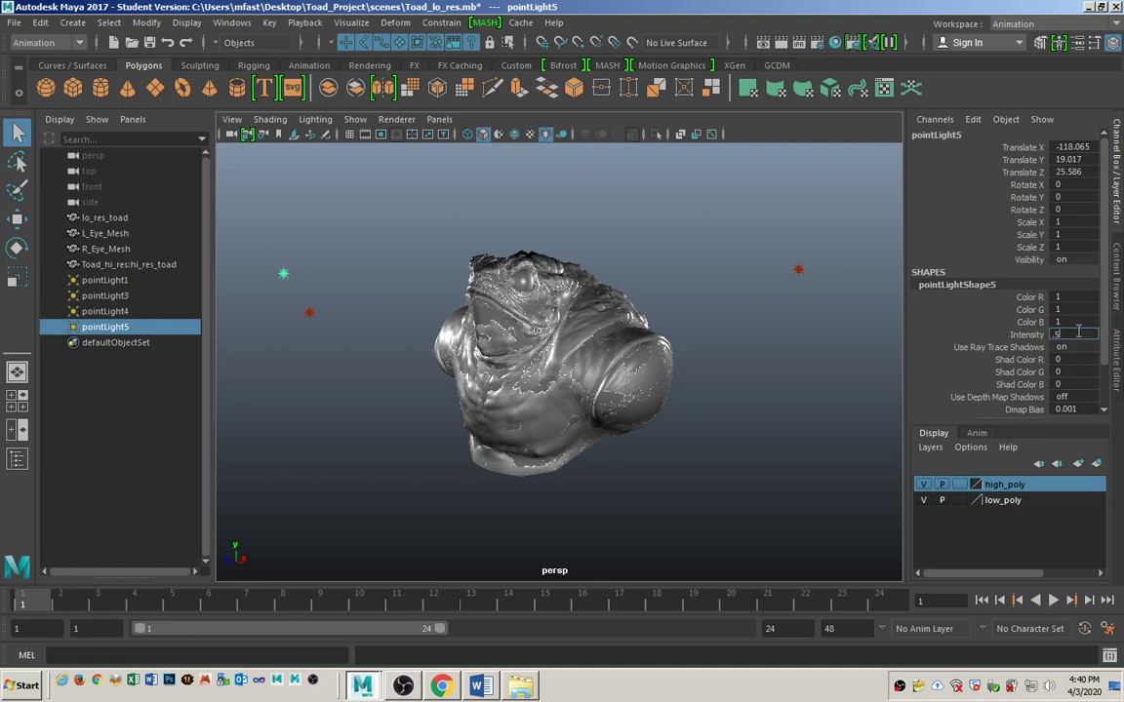
pyautogui.write('.5')
pyautogui.press('Return')
# Set the intensity of the point light on the toad's positive X side, pointLight4, to 0.5
pyautogui.keyDown('alt'); pyautogui.moveTo(458, 372); pyautogui.dragTo(822, 326); pyautogui.keyUp('alt')
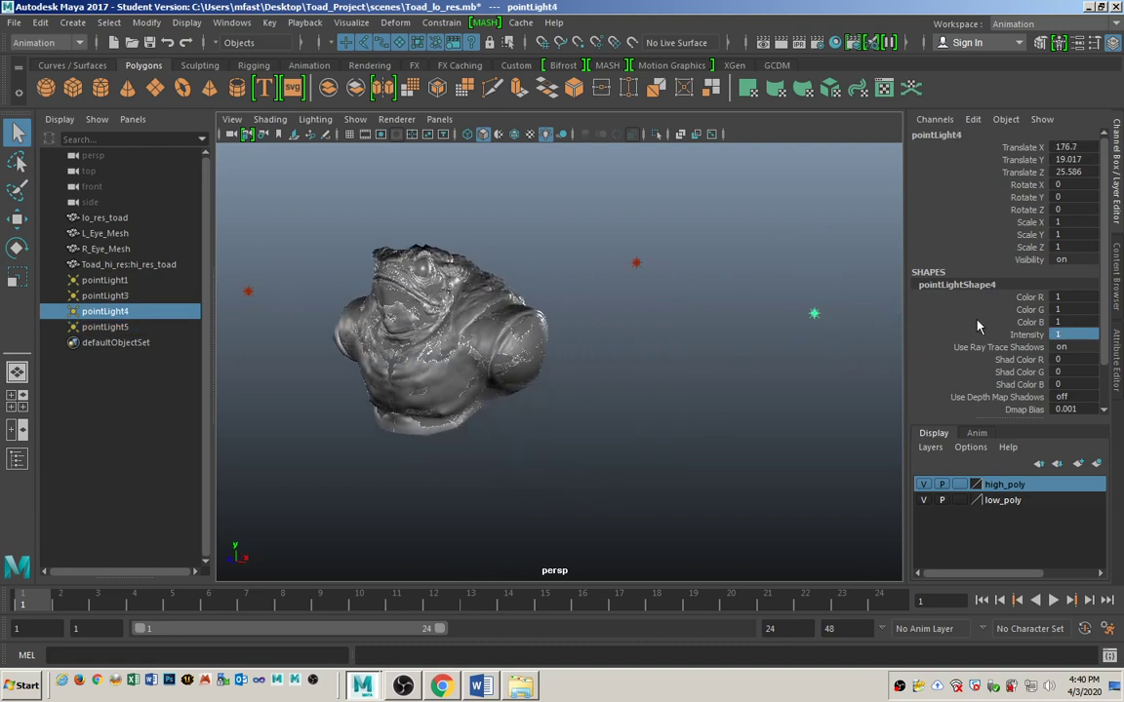
pyautogui.click(1073, 334)
pyautogui.write('0.5')
pyautogui.press('Return')
pyautogui.click(767, 394)
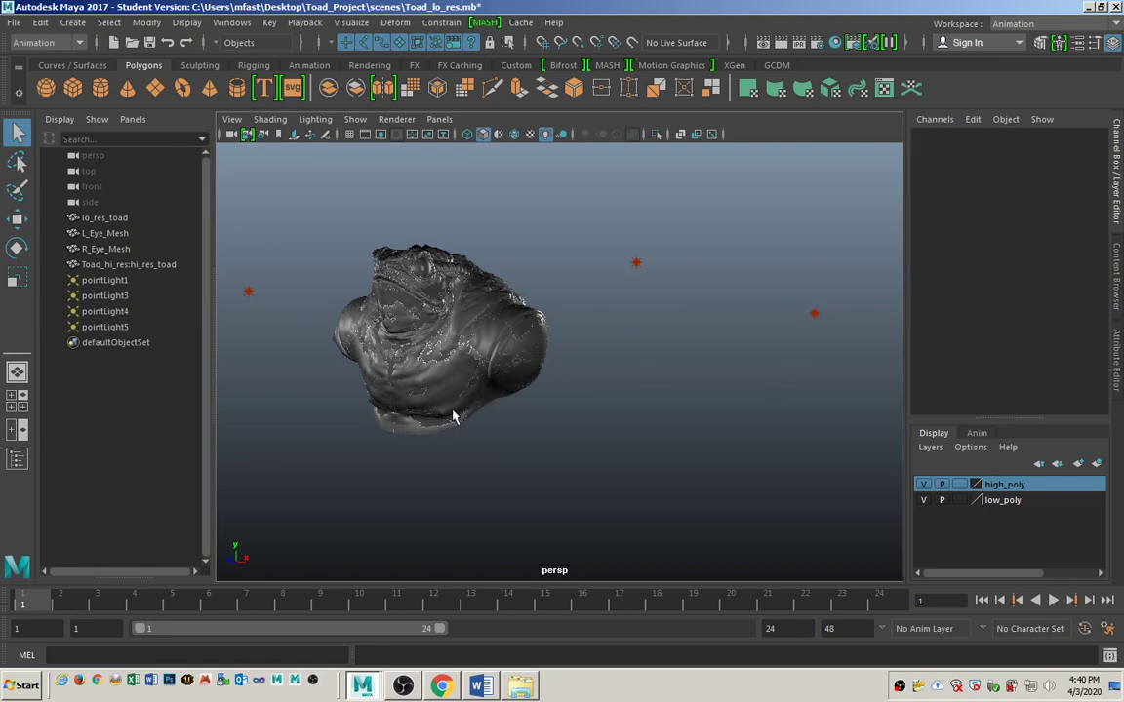
# Check the front light's placement, frame the toad and examine how the reduced lights fall on it from several angles
pyautogui.keyDown('alt'); pyautogui.moveTo(282, 385); pyautogui.dragTo(385, 405); pyautogui.keyUp('alt')
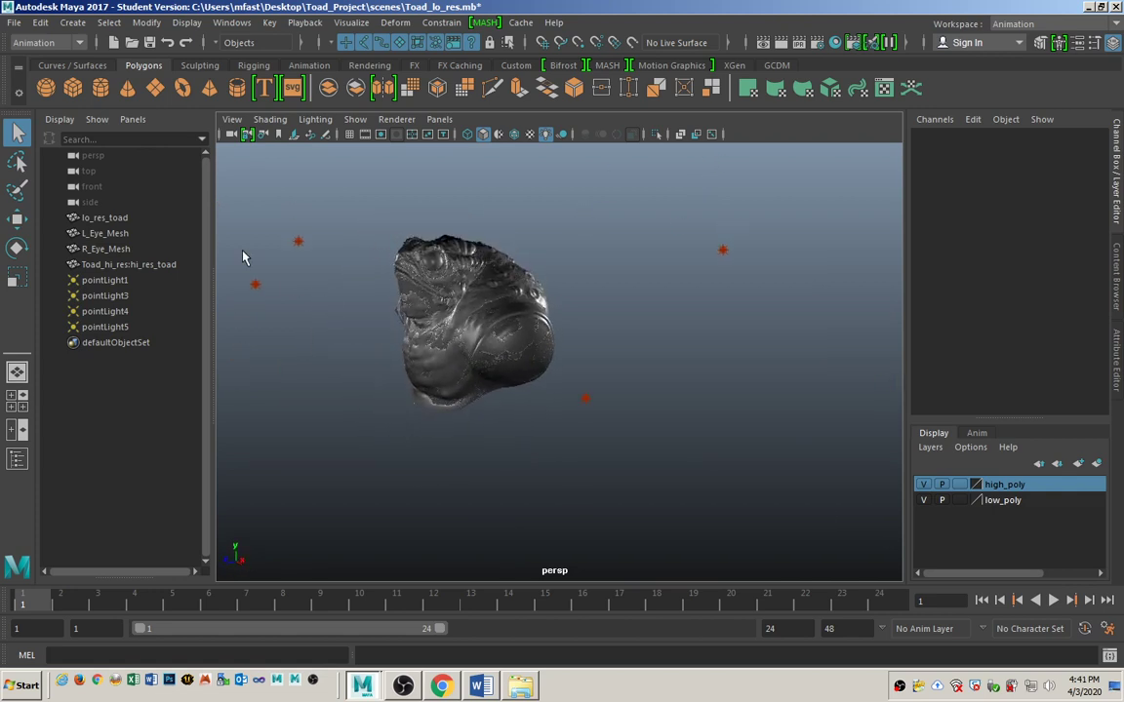
pyautogui.click(256, 284)
pyautogui.press('w')
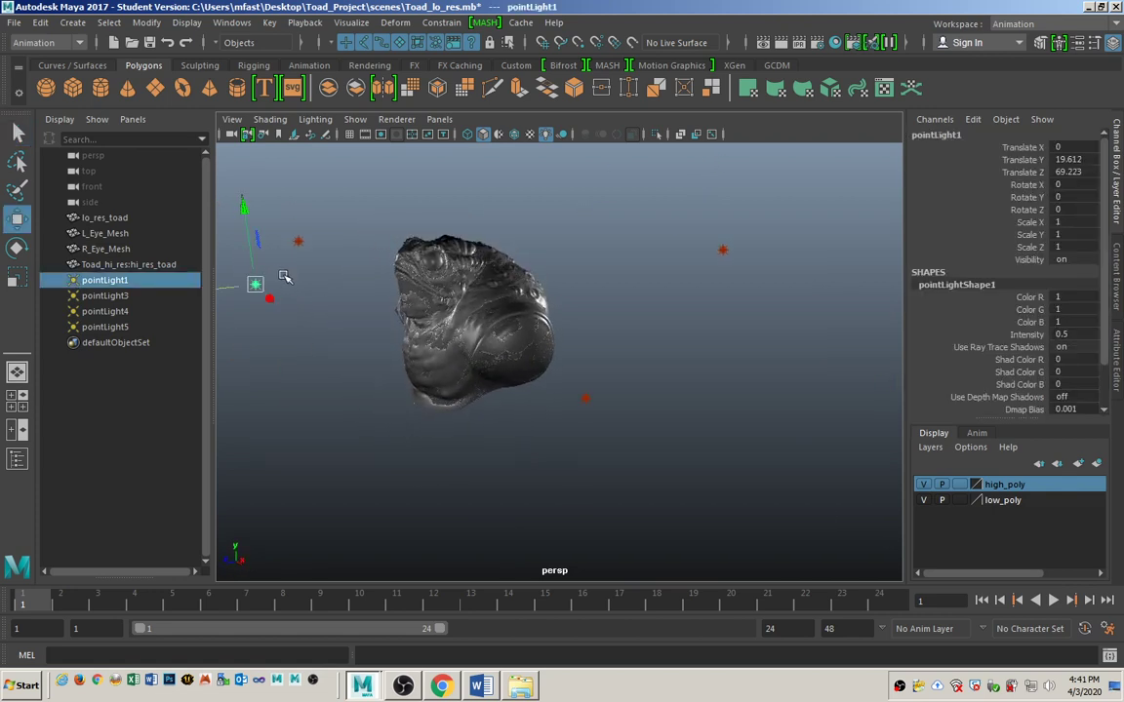
pyautogui.keyDown('alt'); pyautogui.moveTo(268, 259); pyautogui.dragTo(237, 180); pyautogui.keyUp('alt')
pyautogui.click(242, 220)
pyautogui.click(371, 432)
pyautogui.keyDown('alt'); pyautogui.moveTo(370, 431); pyautogui.dragTo(466, 406); pyautogui.keyUp('alt')
pyautogui.press('q')
pyautogui.click(466, 385)
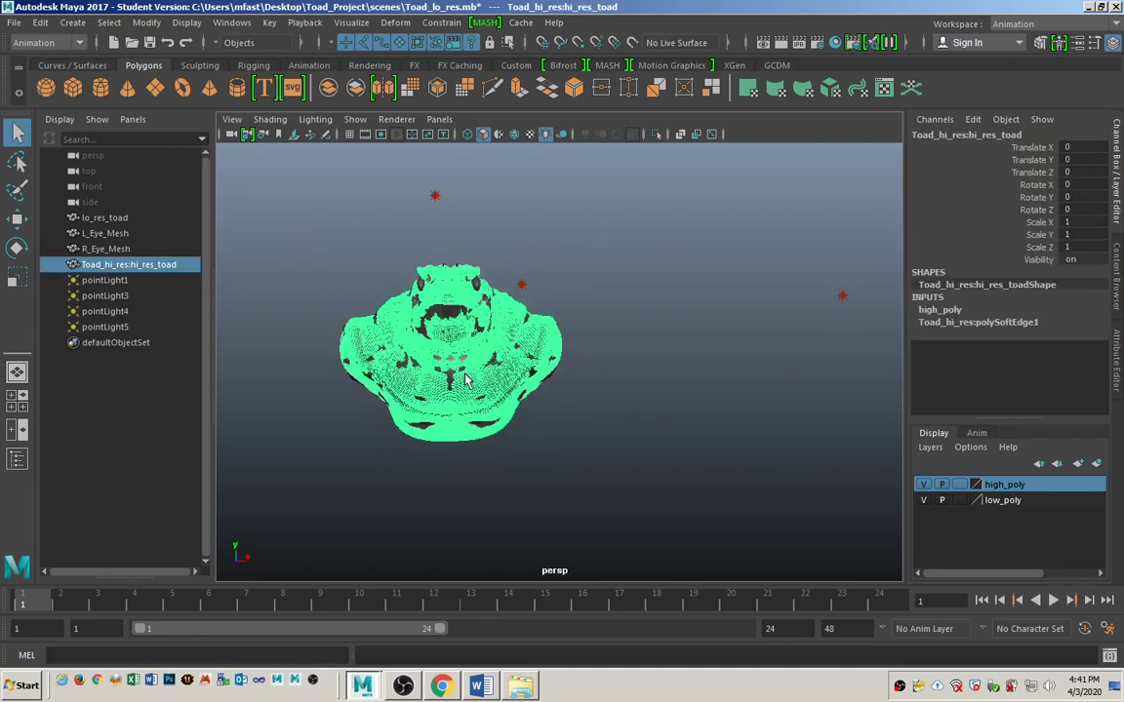
pyautogui.press('f')
pyautogui.click(757, 276)
pyautogui.keyDown('alt'); pyautogui.moveTo(496, 489); pyautogui.dragTo(460, 488); pyautogui.keyUp('alt')
pyautogui.keyDown('alt'); pyautogui.moveTo(614, 352); pyautogui.dragTo(532, 383); pyautogui.keyUp('alt')
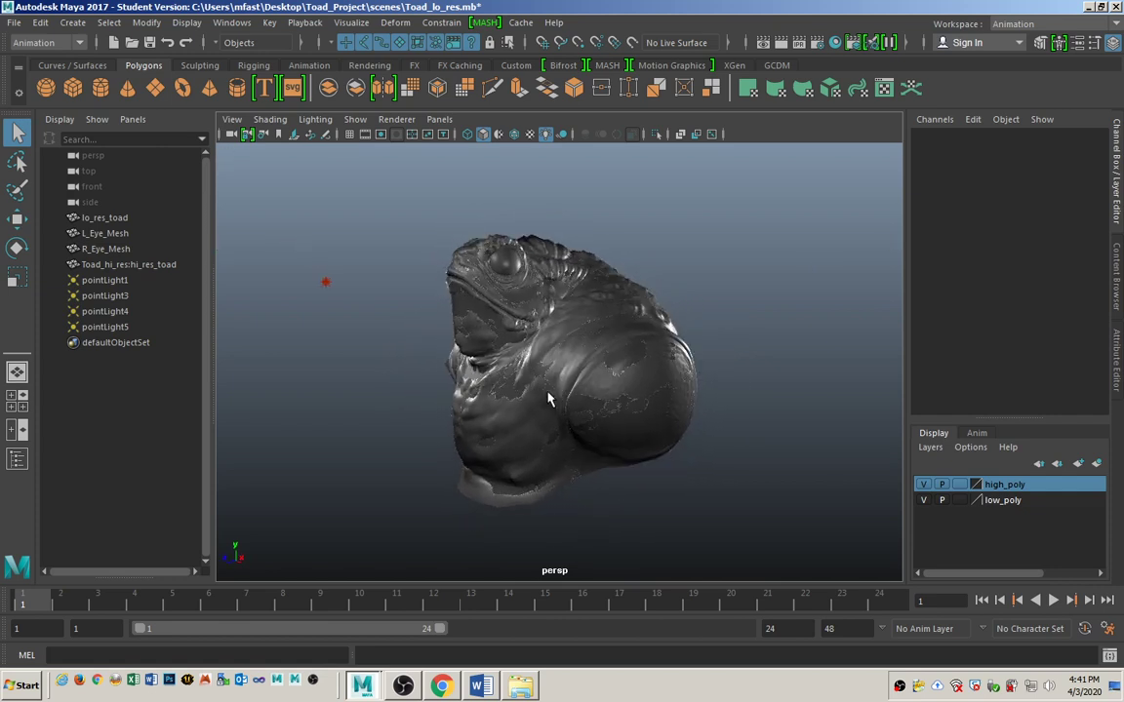
# Hide the high_poly layer and assign a new Blinn material to the low-resolution toad
pyautogui.click(924, 485)
pyautogui.click(618, 371)
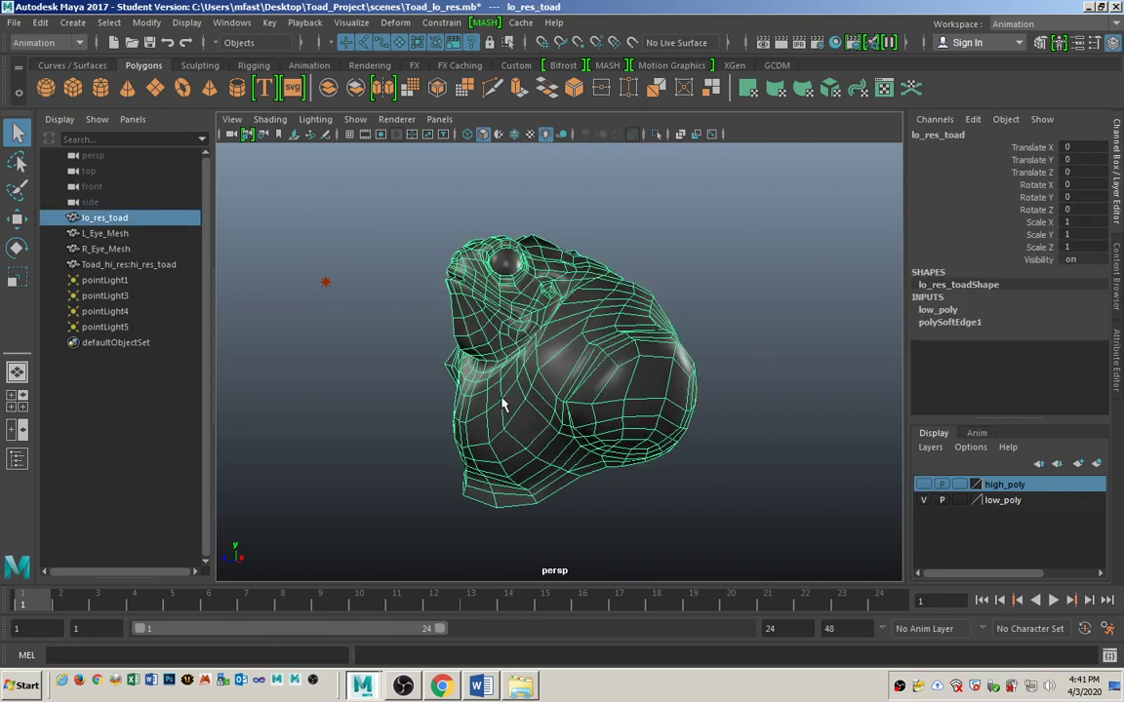
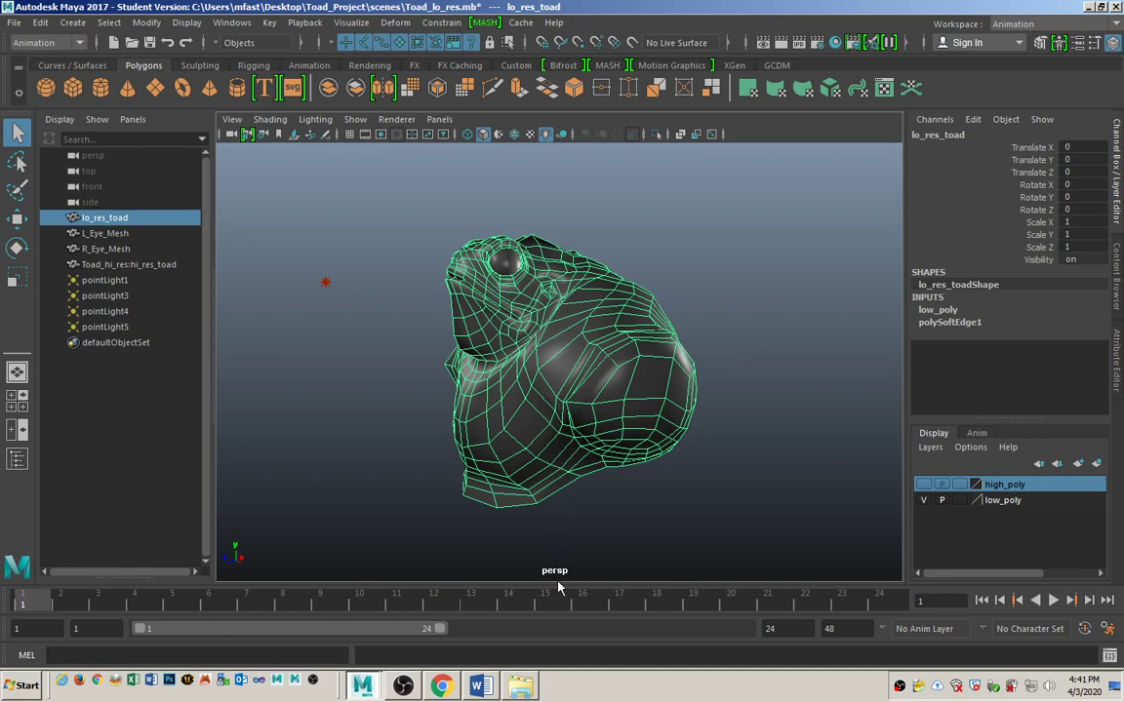
pyautogui.click(587, 641)
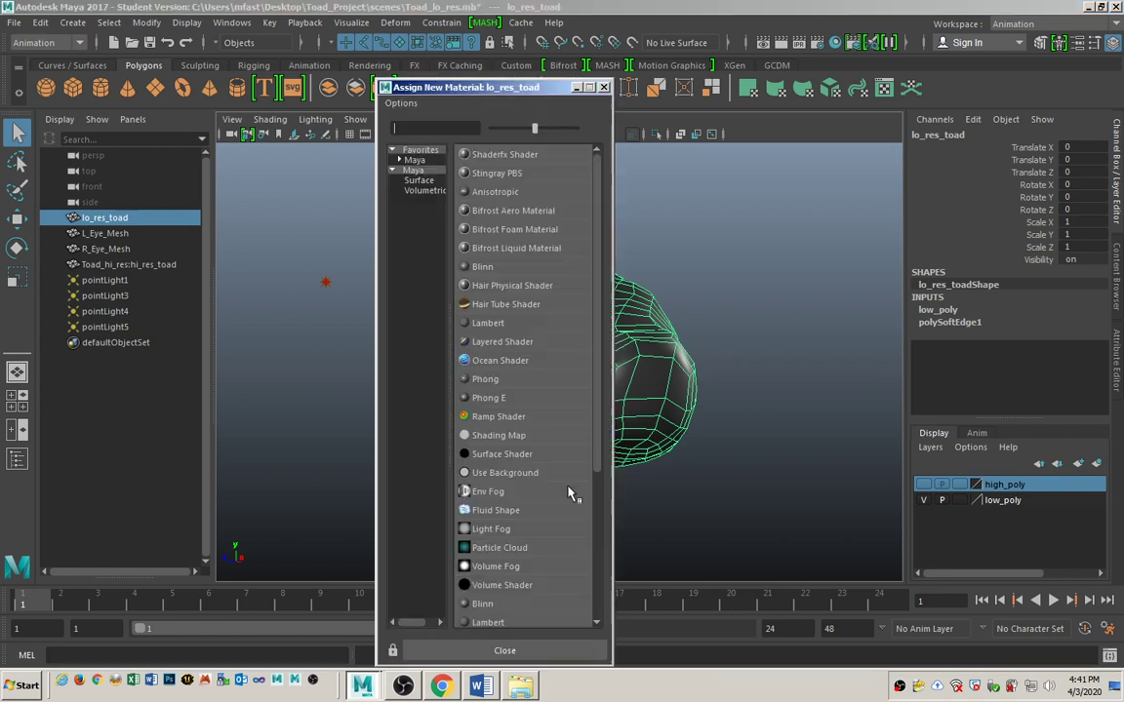
pyautogui.click(491, 272)
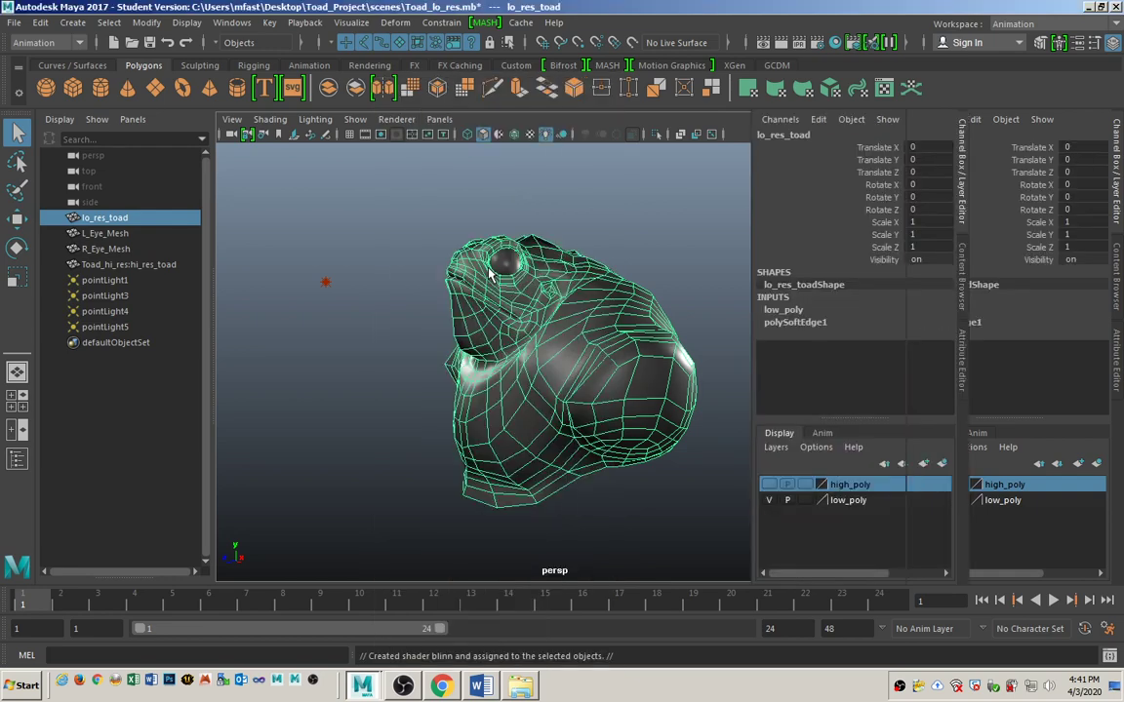
# Examine the attributes of the low-resolution toad's new Blinn material, ending back on the channel and layer display
pyautogui.click(524, 312)
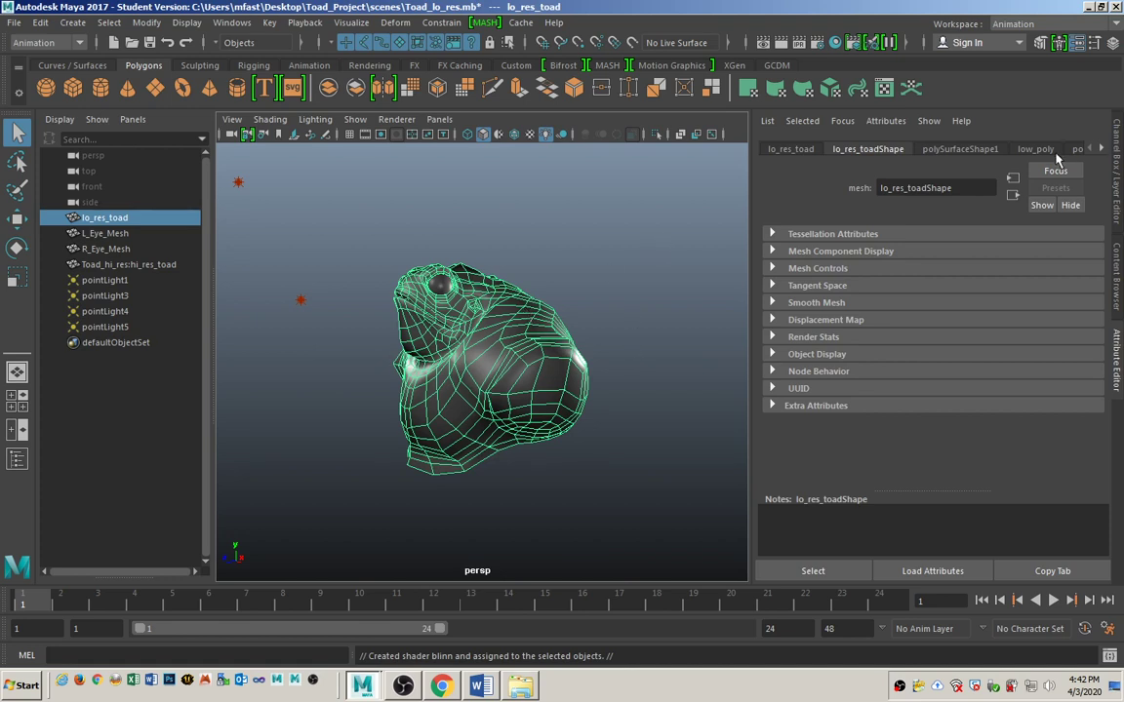
pyautogui.click(1101, 148)
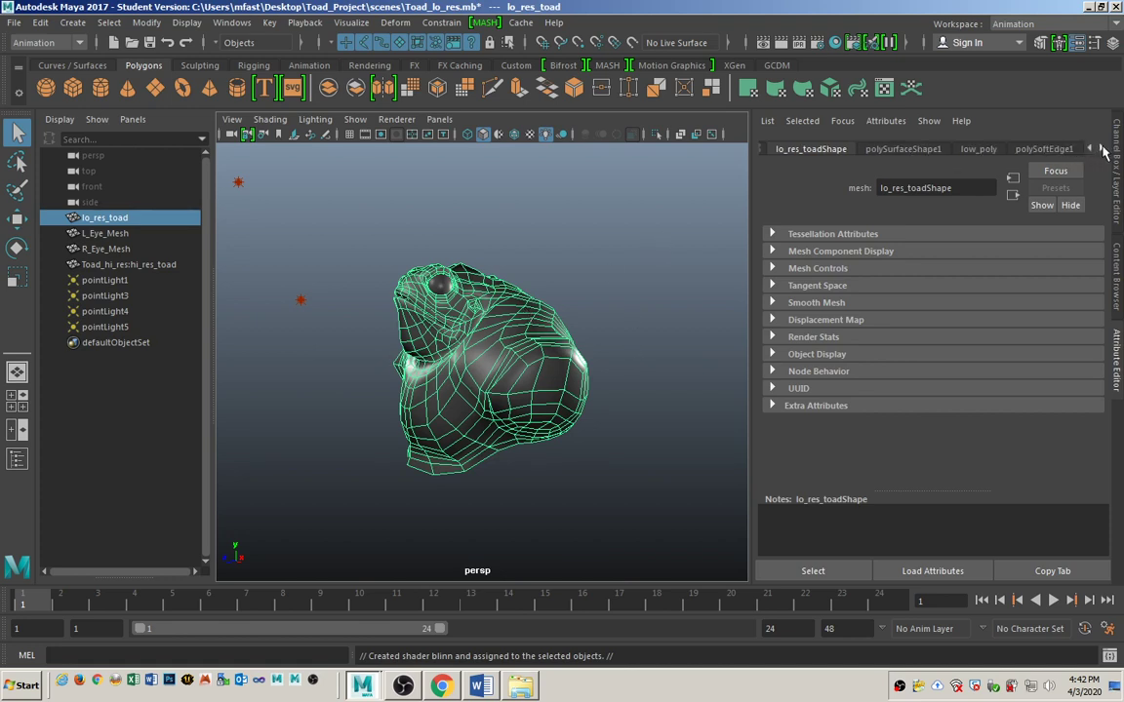
pyautogui.click(1101, 148)
pyautogui.click(1060, 149)
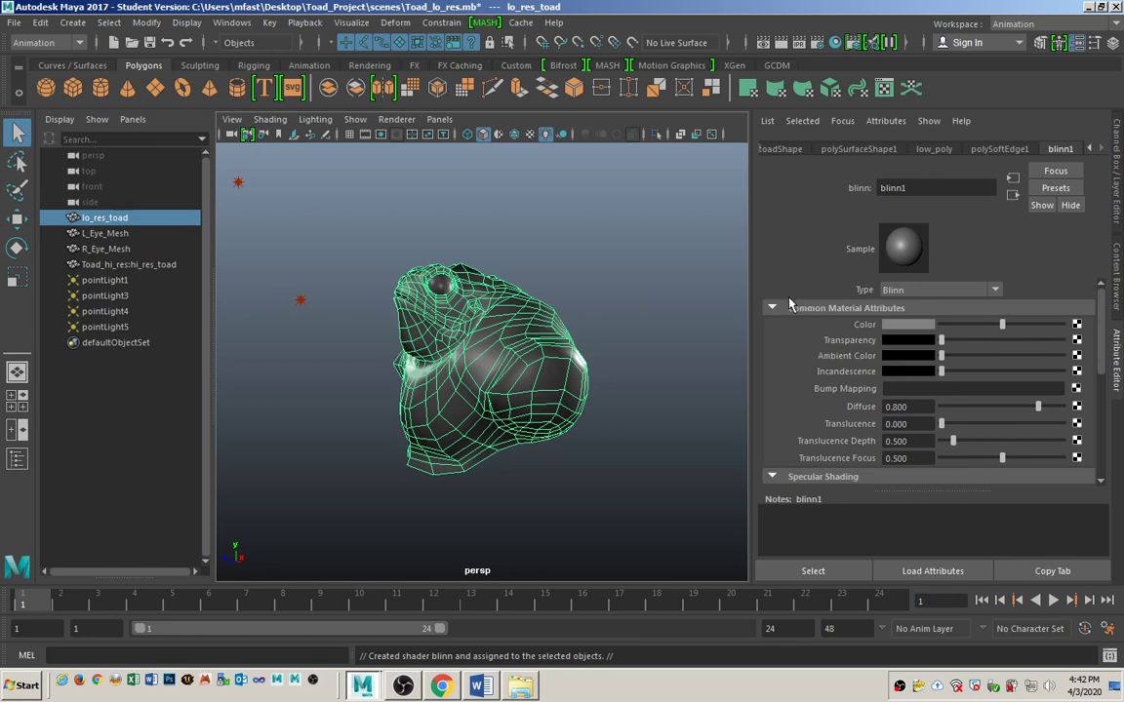
pyautogui.hotkey('ctrl', 'a')
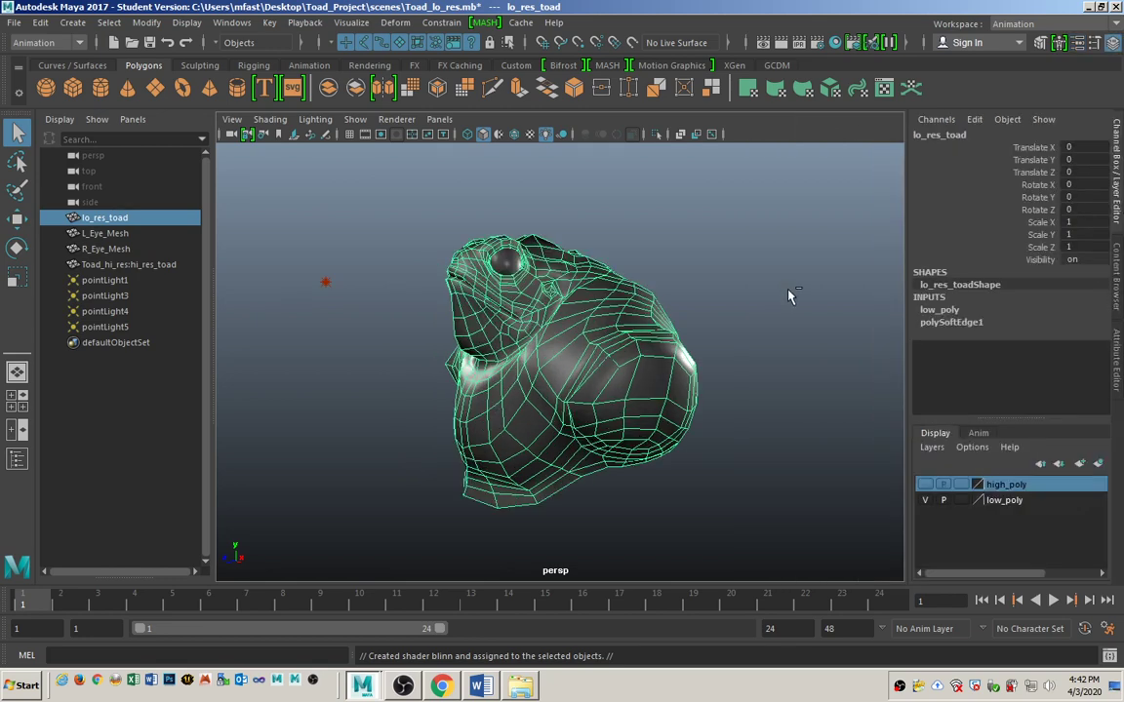
pyautogui.hotkey('ctrl', 'a')
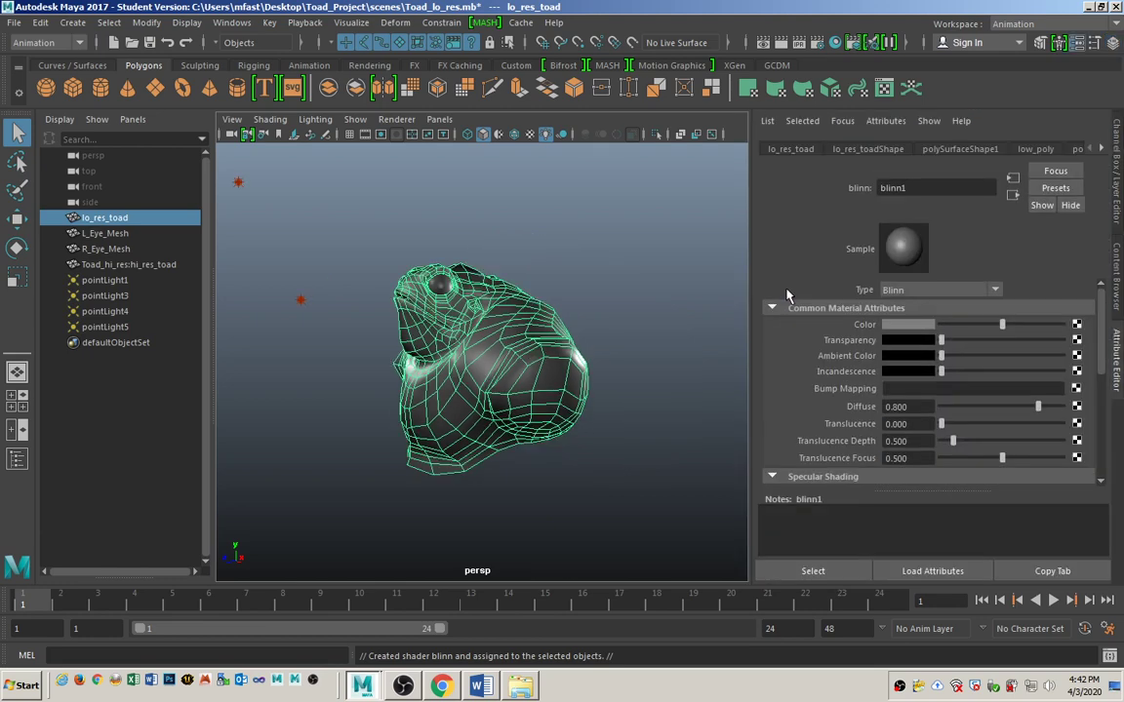
pyautogui.hotkey('ctrl', 'a')
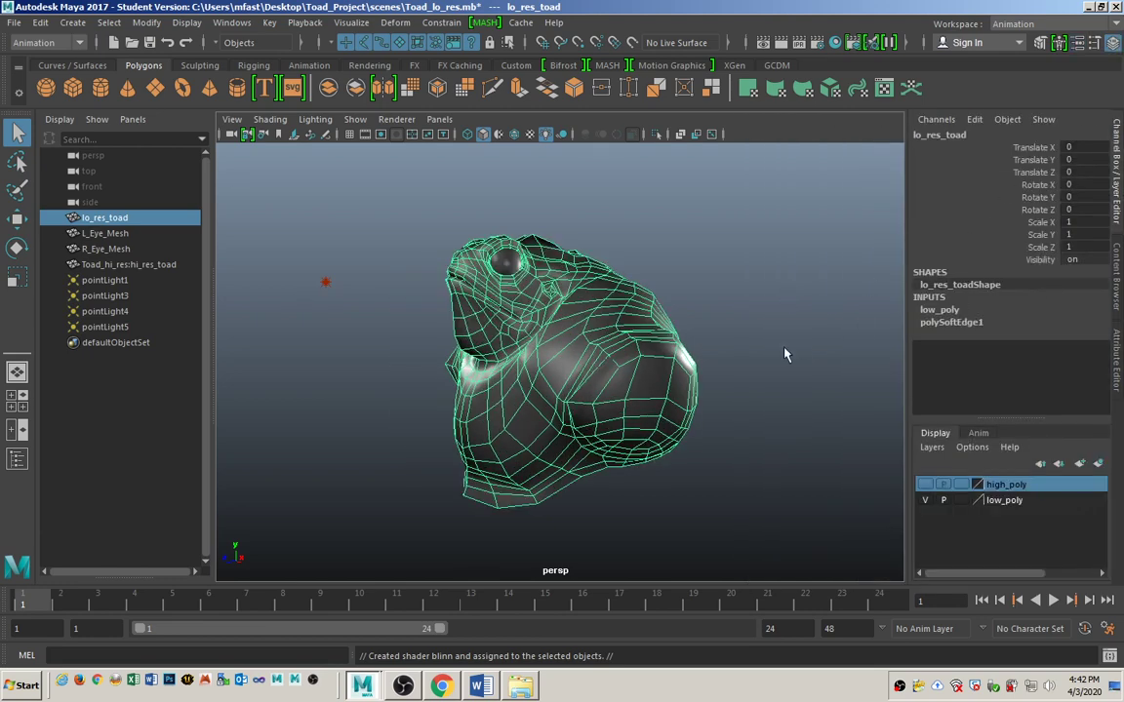
# Show the high_poly layer, hide the low_poly layer and select the high-resolution toad
pyautogui.keyDown('alt'); pyautogui.moveTo(699, 376); pyautogui.dragTo(723, 383); pyautogui.keyUp('alt')
pyautogui.click(749, 334)
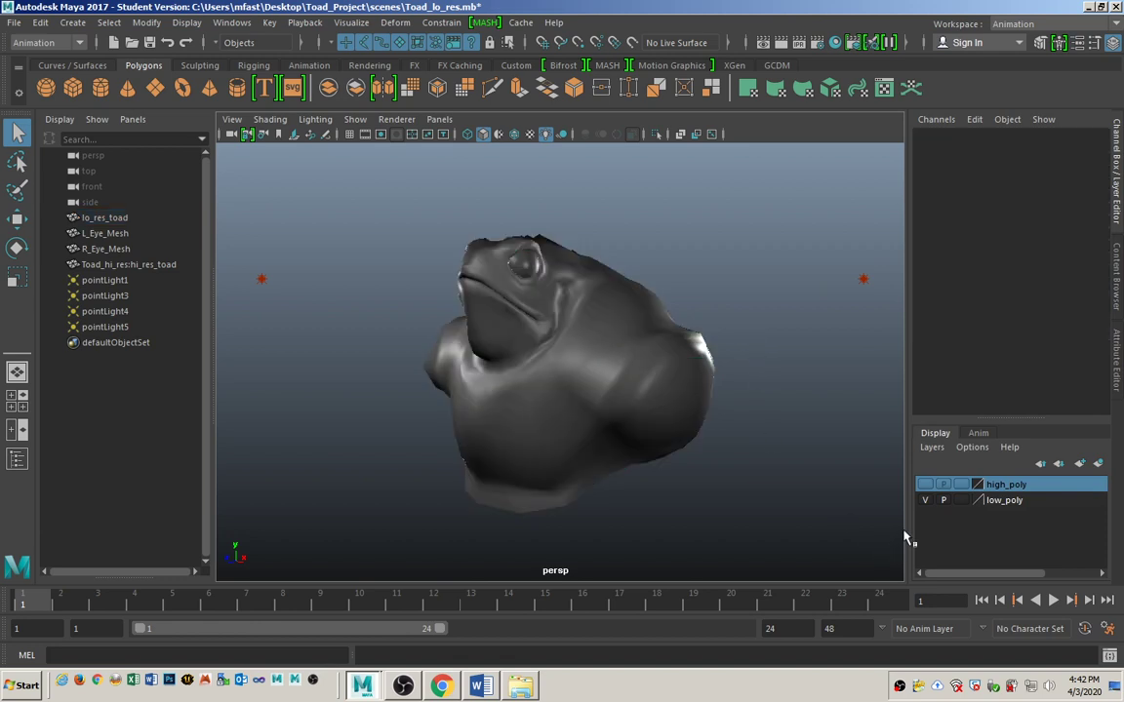
pyautogui.click(926, 485)
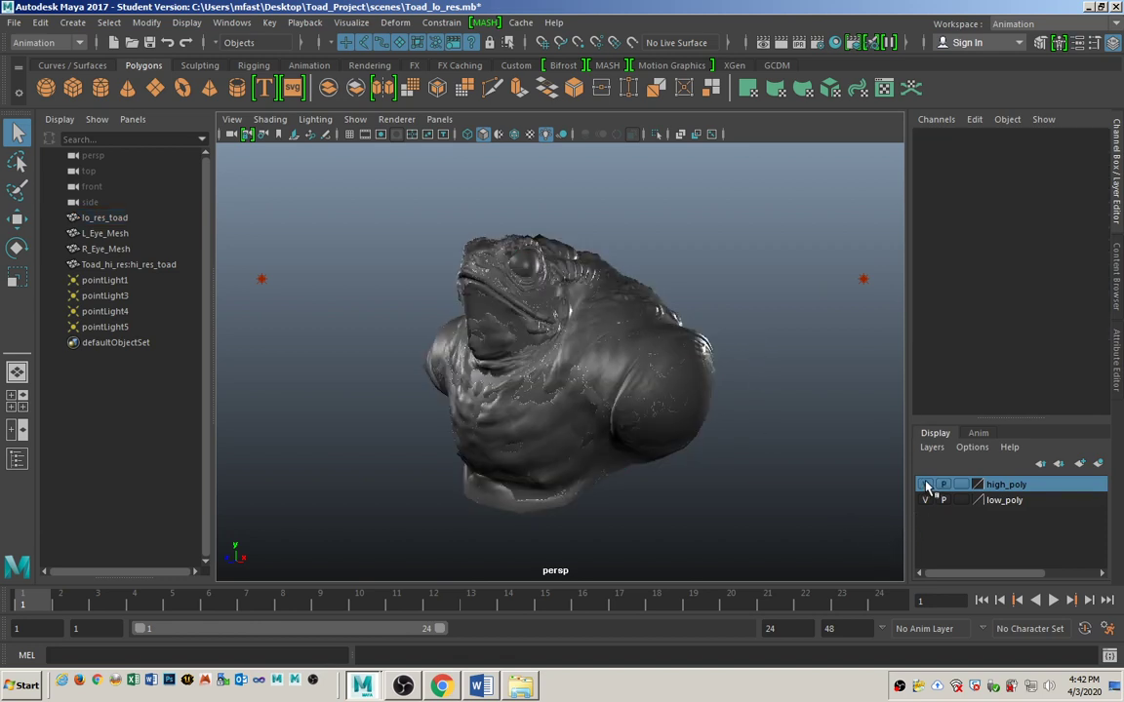
pyautogui.click(925, 500)
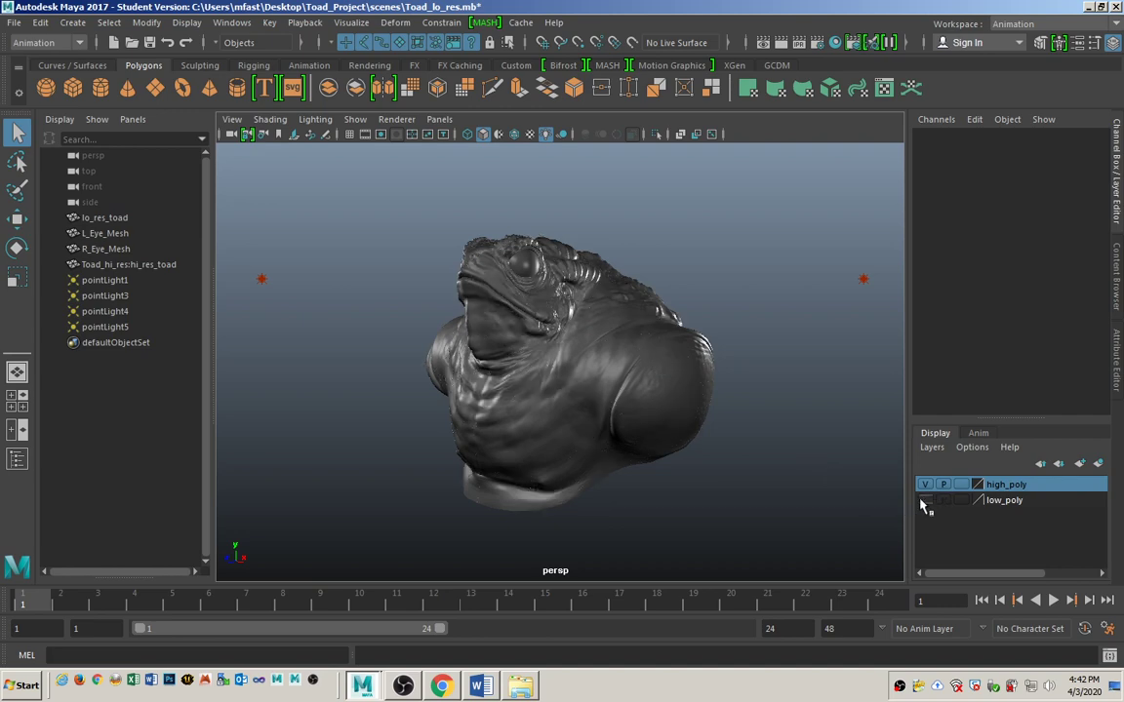
pyautogui.click(622, 328)
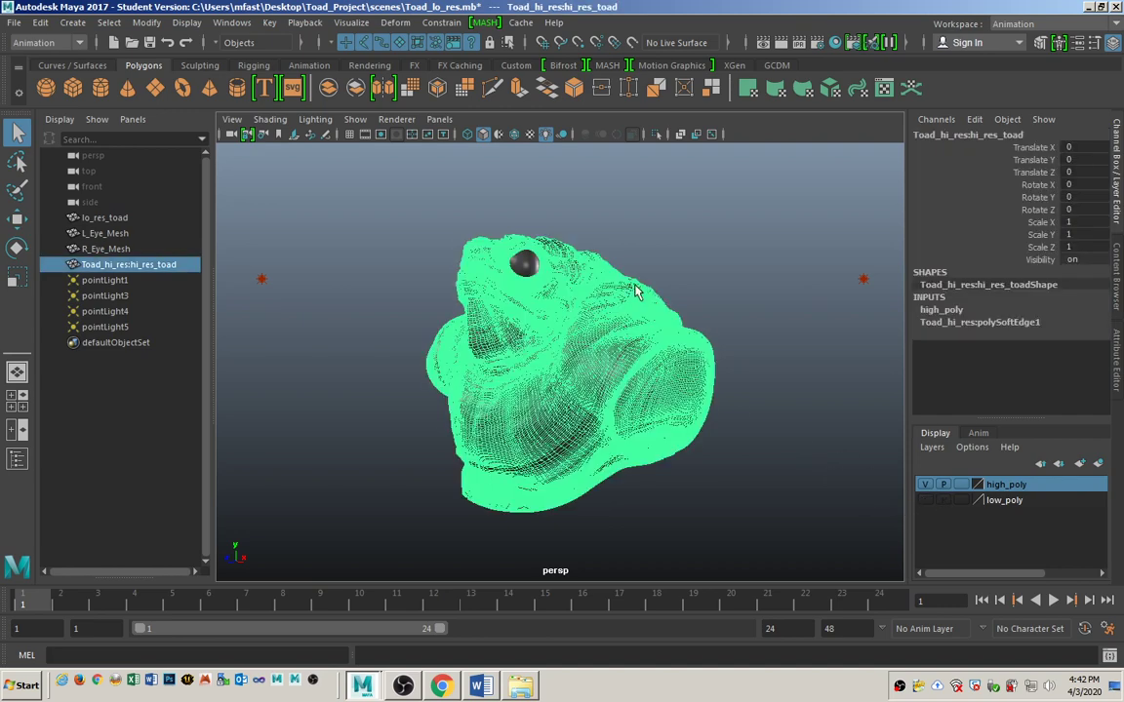
# Set the color of the high-resolution toad's Blinn material to white
pyautogui.hotkey('ctrl', 'a')
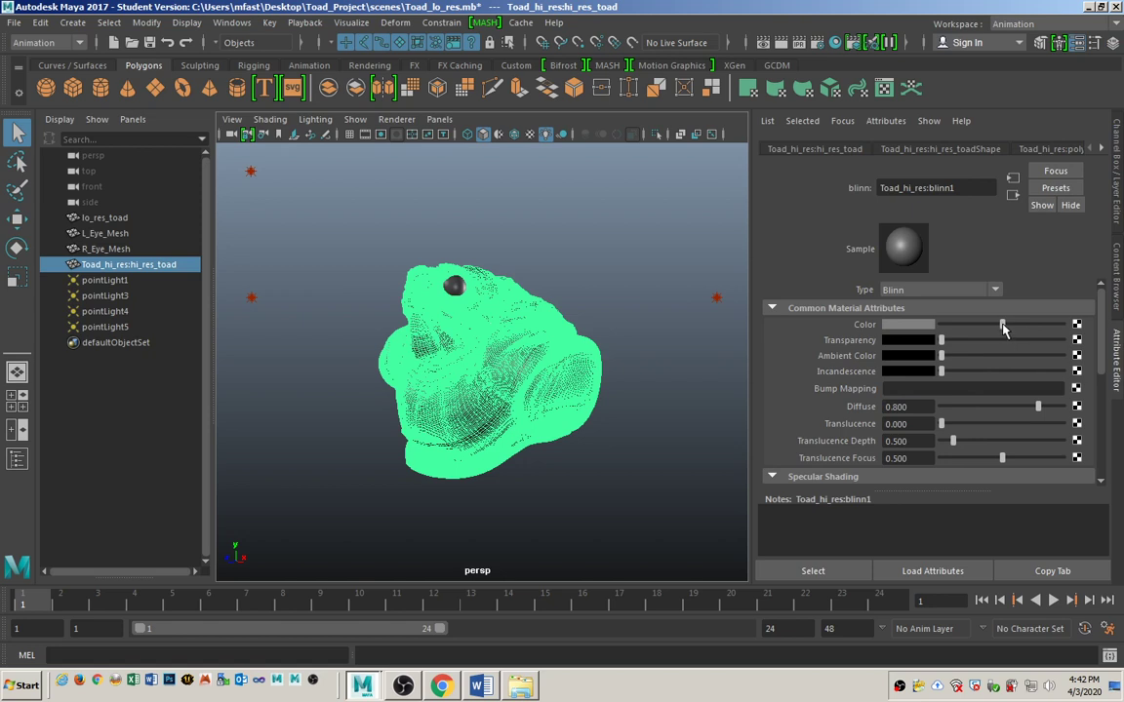
pyautogui.moveTo(1003, 325); pyautogui.dragTo(1064, 325)
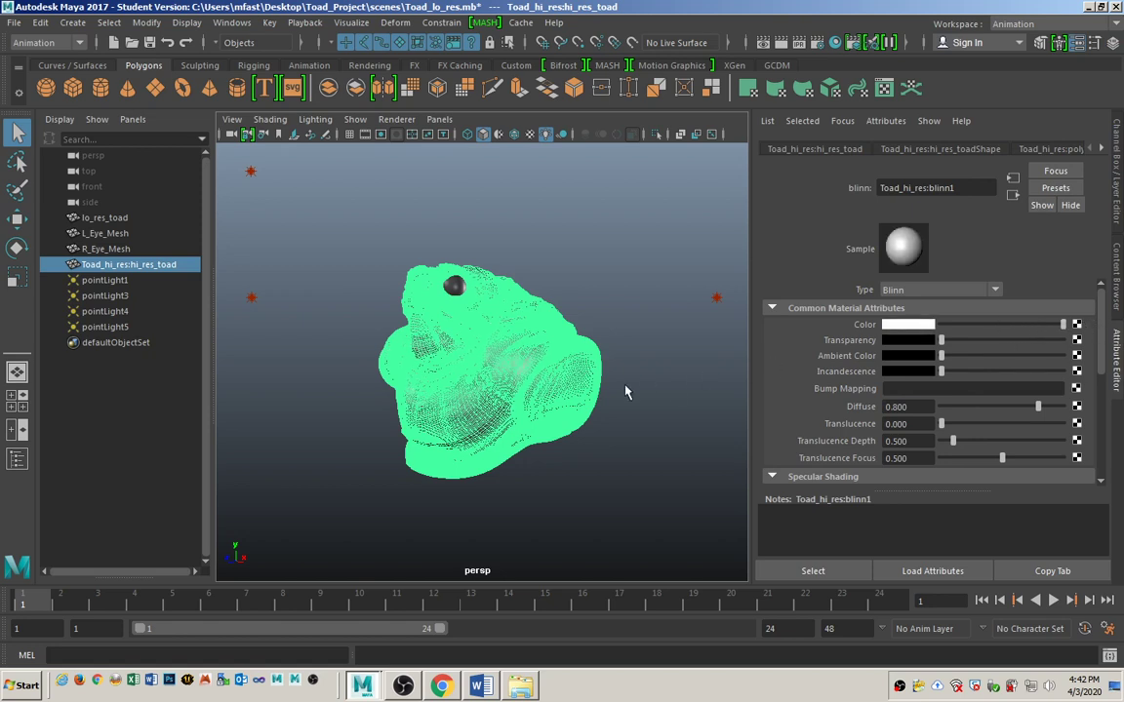
pyautogui.click(626, 392)
pyautogui.keyDown('alt'); pyautogui.moveTo(627, 396); pyautogui.dragTo(536, 360); pyautogui.keyUp('alt')
pyautogui.click(535, 360)
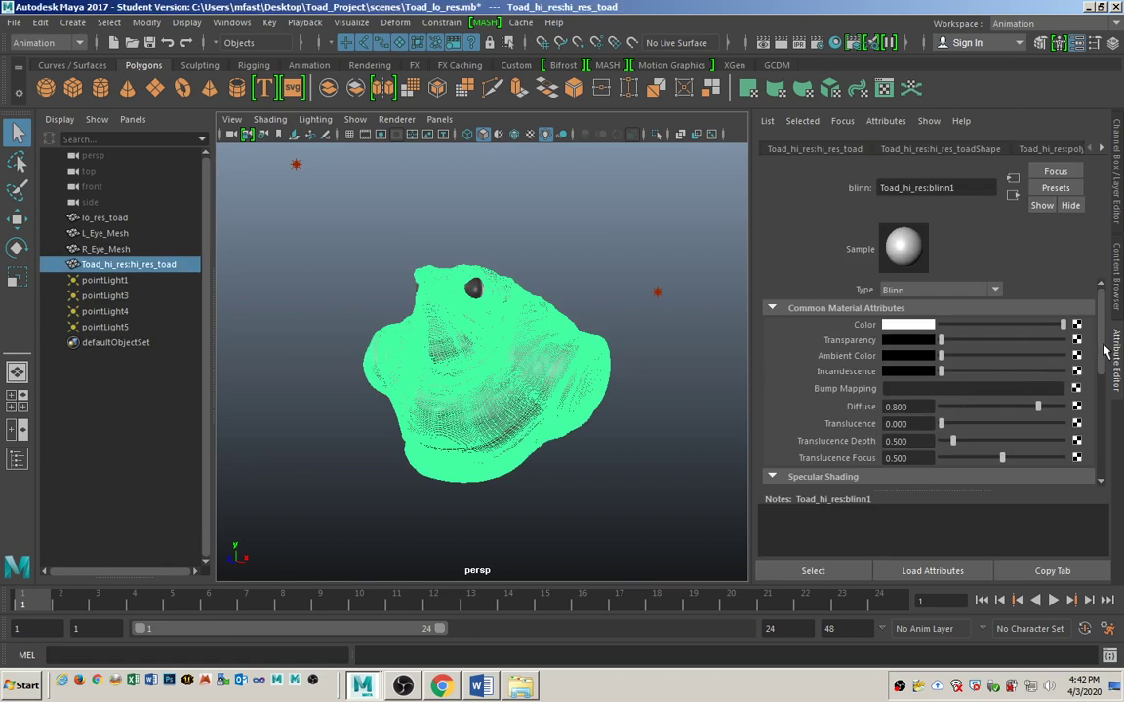
# Lower the reflectivity of the high-resolution toad's Blinn material to its minimum and deselect the toad
pyautogui.moveTo(1103, 343); pyautogui.dragTo(1105, 402)
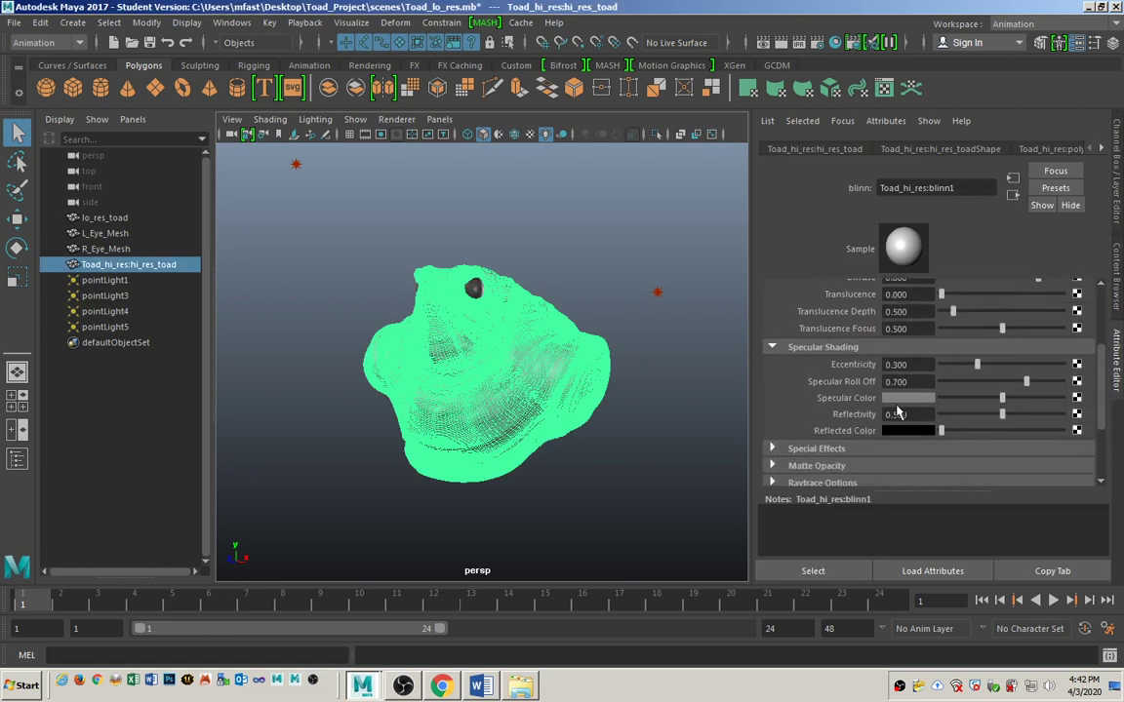
pyautogui.moveTo(1003, 415); pyautogui.dragTo(942, 418)
pyautogui.click(558, 259)
pyautogui.keyDown('alt'); pyautogui.moveTo(478, 364); pyautogui.dragTo(458, 378); pyautogui.keyUp('alt')
pyautogui.scroll(-3, 332, 398)
# Set the intensity of pointLight3 to 0.5
pyautogui.click(601, 346)
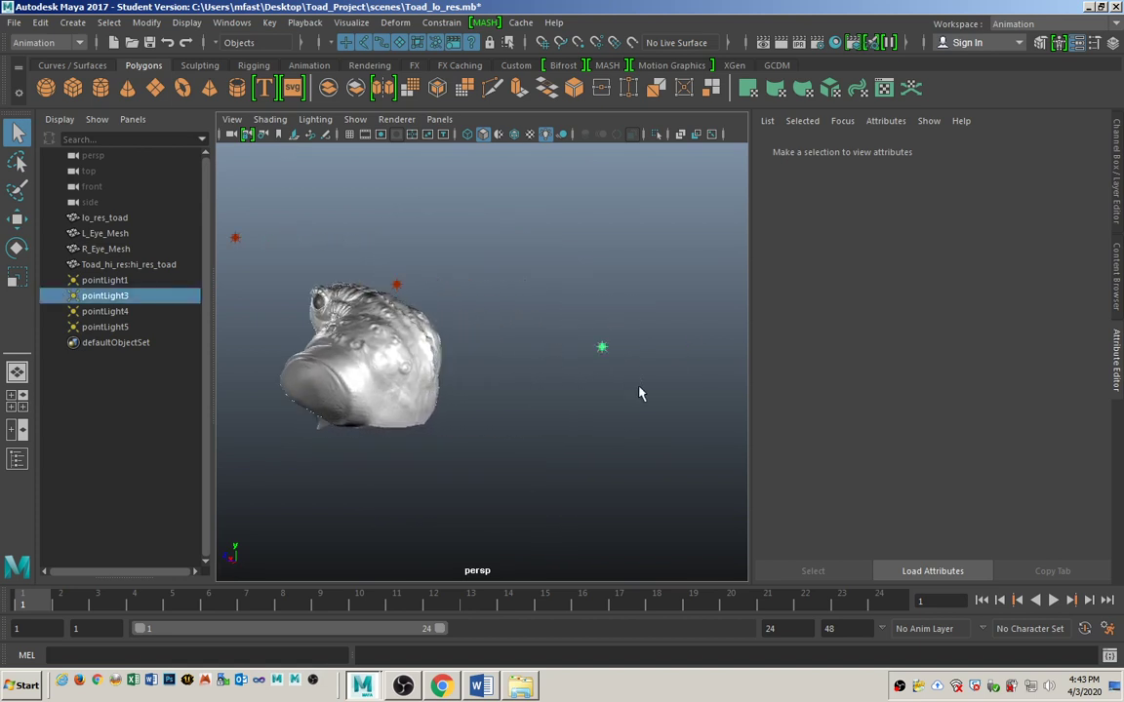
pyautogui.click(900, 342)
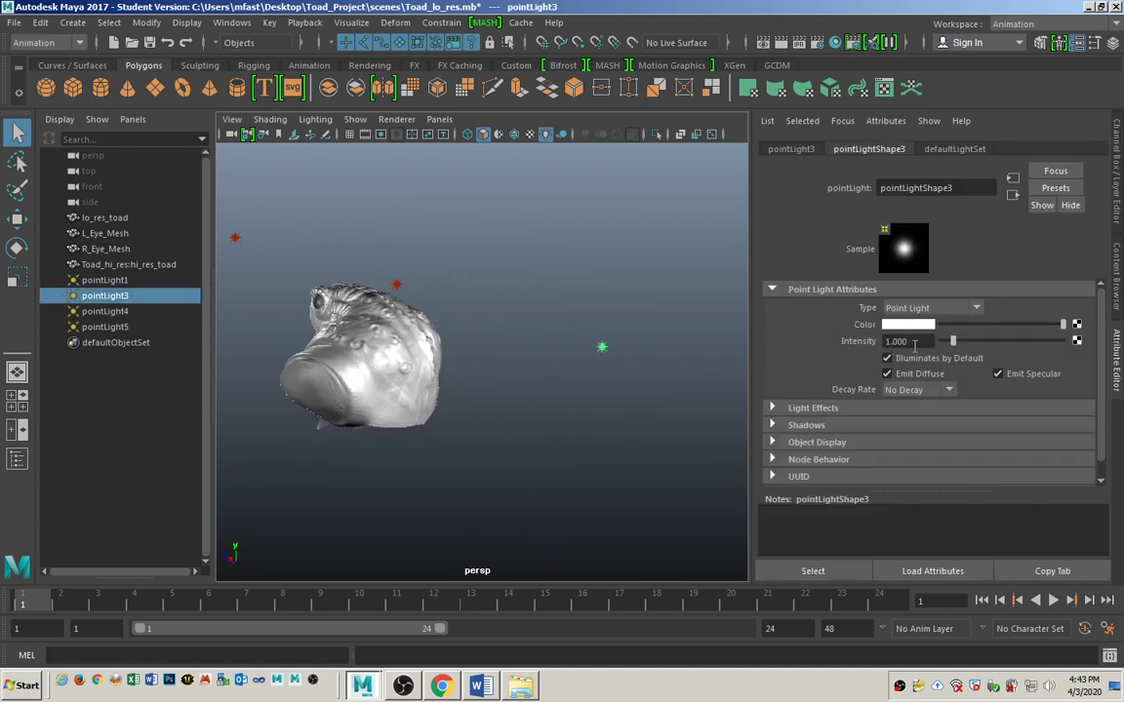
pyautogui.write('0.5')
pyautogui.press('Return')
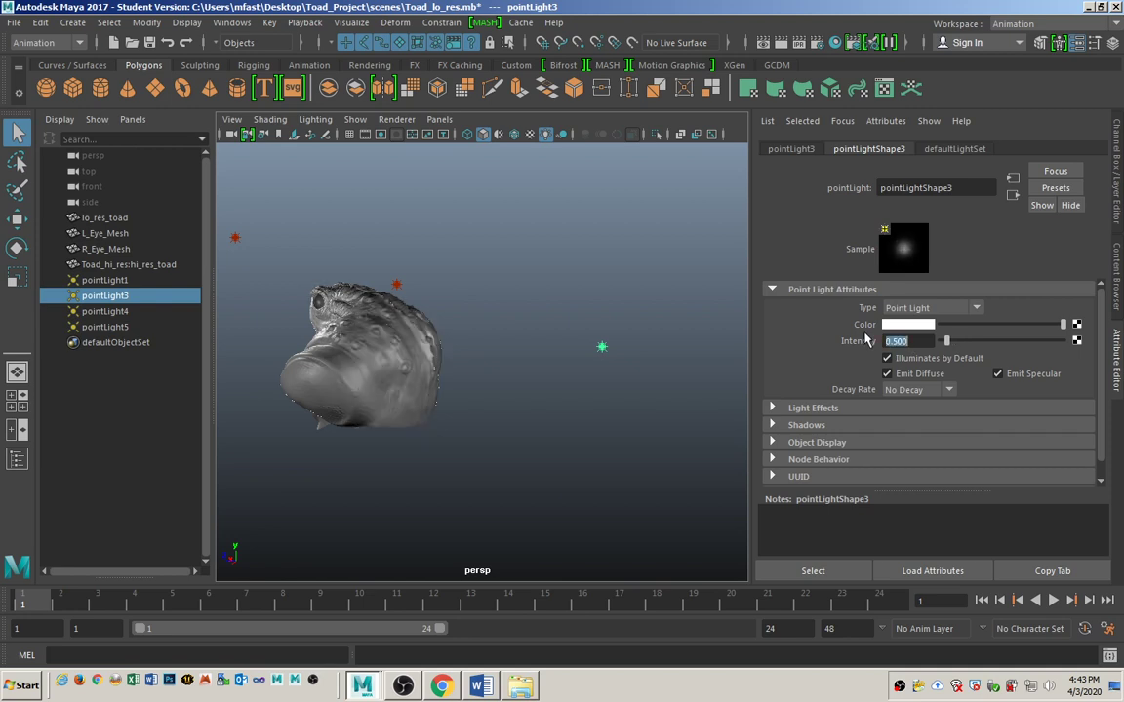
pyautogui.keyDown('alt'); pyautogui.moveTo(396, 407); pyautogui.dragTo(342, 402); pyautogui.keyUp('alt')
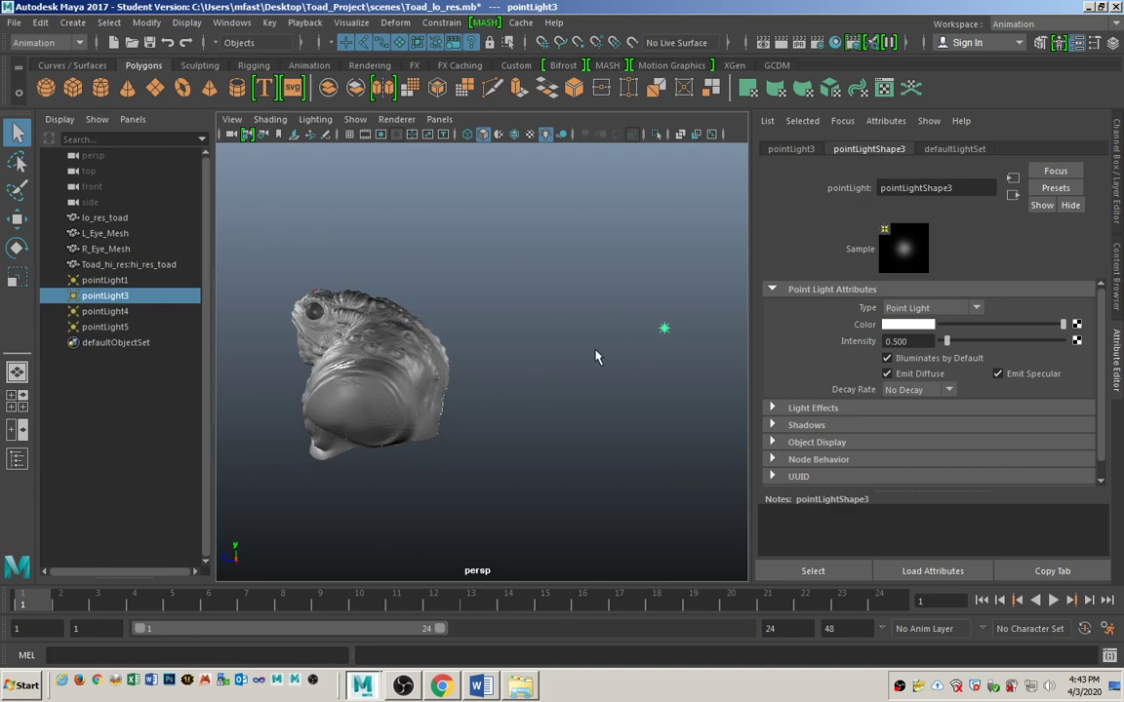
# Examine from several angles how the lights fall on the high-resolution toad's white Blinn surface
pyautogui.click(434, 392)
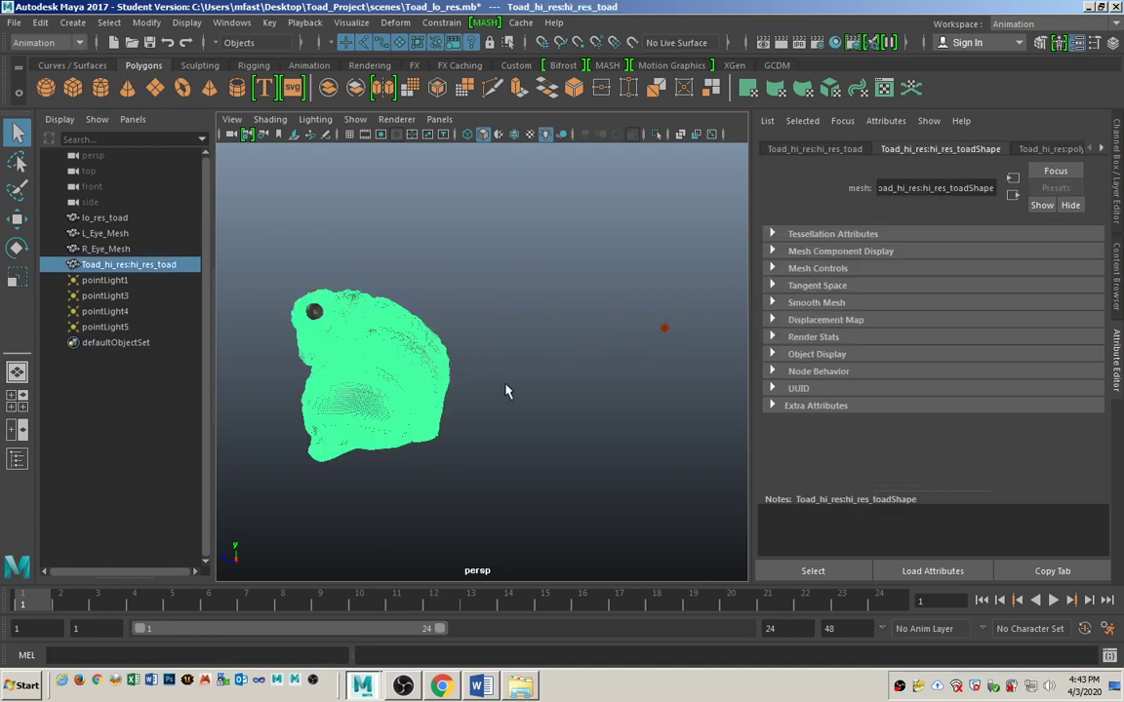
pyautogui.moveTo(540, 393)
pyautogui.keyDown('alt'); pyautogui.mouseDown()
pyautogui.moveTo(539, 371)
pyautogui.moveTo(569, 371)
pyautogui.mouseUp(); pyautogui.keyUp('alt')
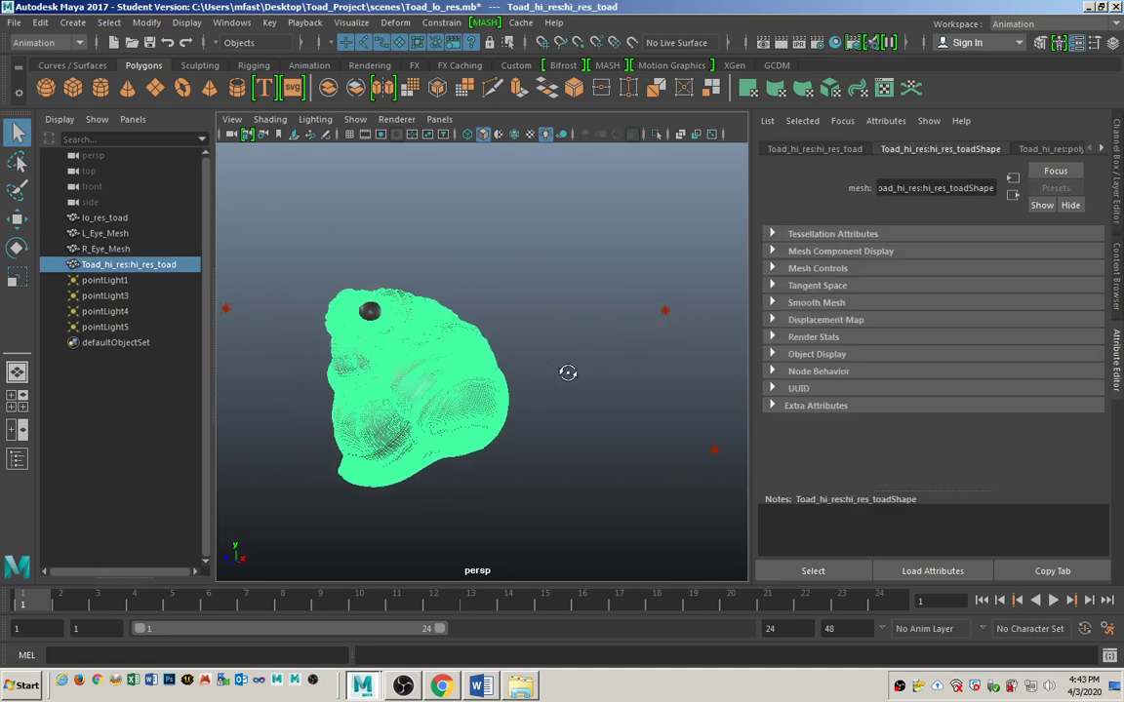
pyautogui.click(506, 331)
pyautogui.keyDown('alt'); pyautogui.moveTo(475, 391); pyautogui.dragTo(467, 372); pyautogui.keyUp('alt')
pyautogui.click(467, 370)
pyautogui.click(642, 280)
pyautogui.moveTo(642, 280)
pyautogui.keyDown('alt'); pyautogui.mouseDown()
pyautogui.moveTo(308, 407)
pyautogui.moveTo(340, 460)
pyautogui.moveTo(439, 410)
pyautogui.moveTo(627, 346)
pyautogui.moveTo(528, 389)
pyautogui.moveTo(379, 401)
pyautogui.moveTo(517, 396)
pyautogui.moveTo(490, 394)
pyautogui.mouseUp(); pyautogui.keyUp('alt')
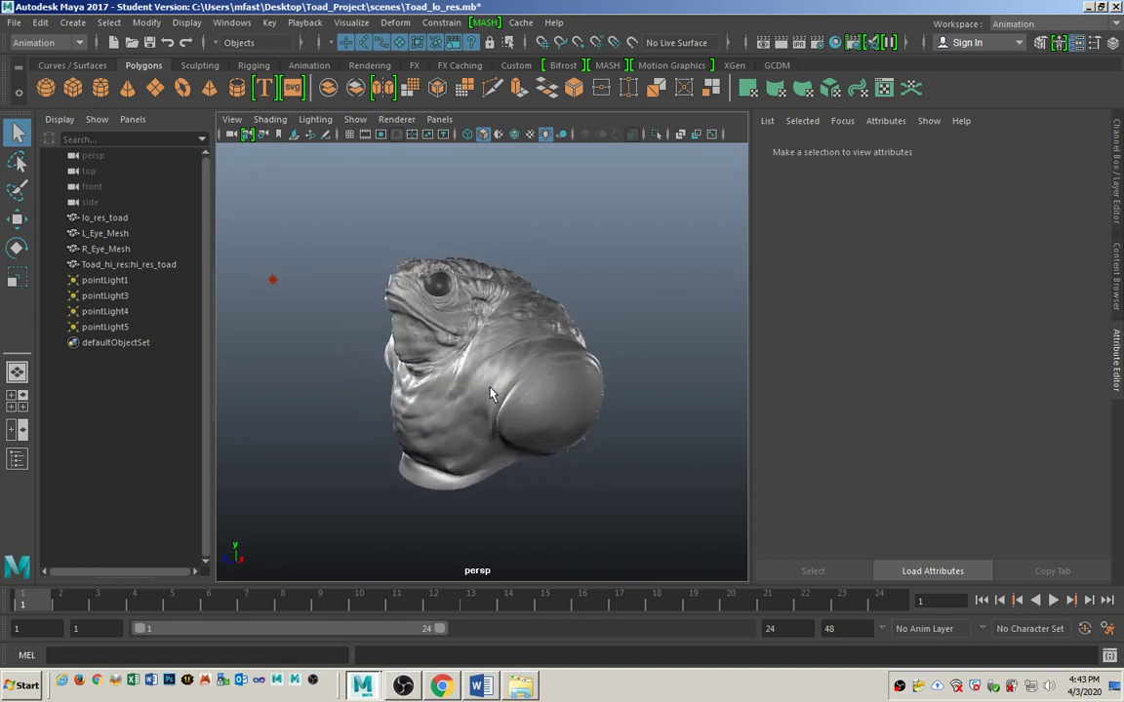
# Return to the channel and layer display and show the low_poly layer together with high_poly
pyautogui.click(491, 383)
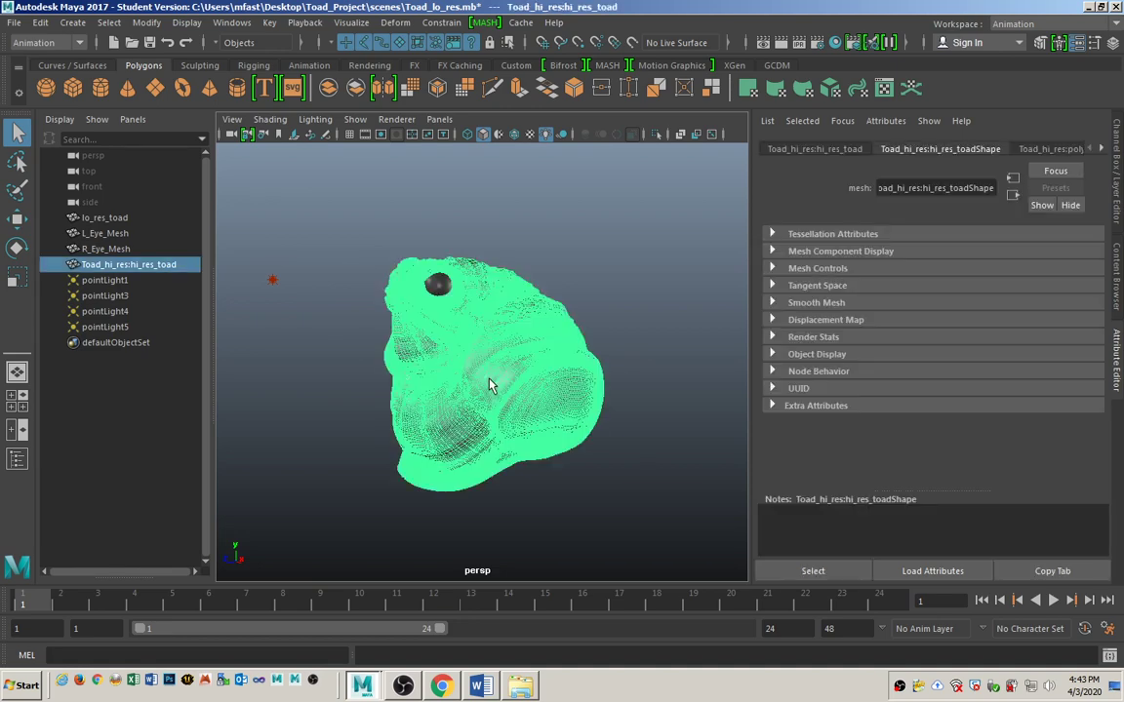
pyautogui.hotkey('ctrl', 'a')
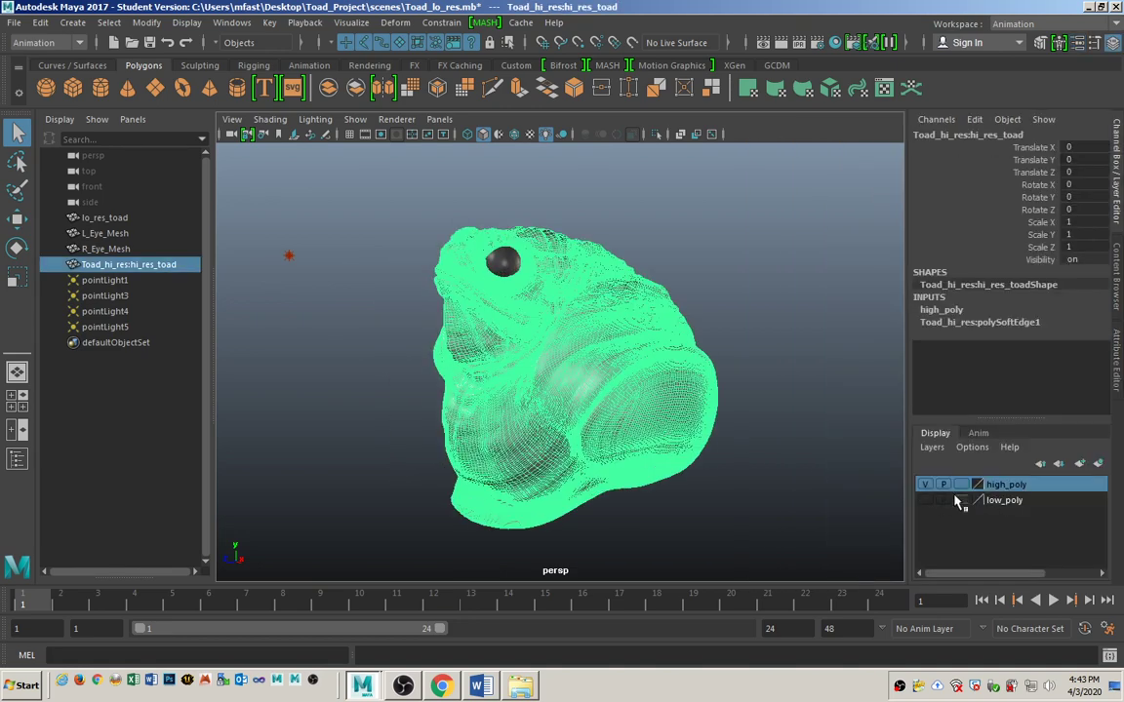
pyautogui.click(925, 499)
pyautogui.click(757, 336)
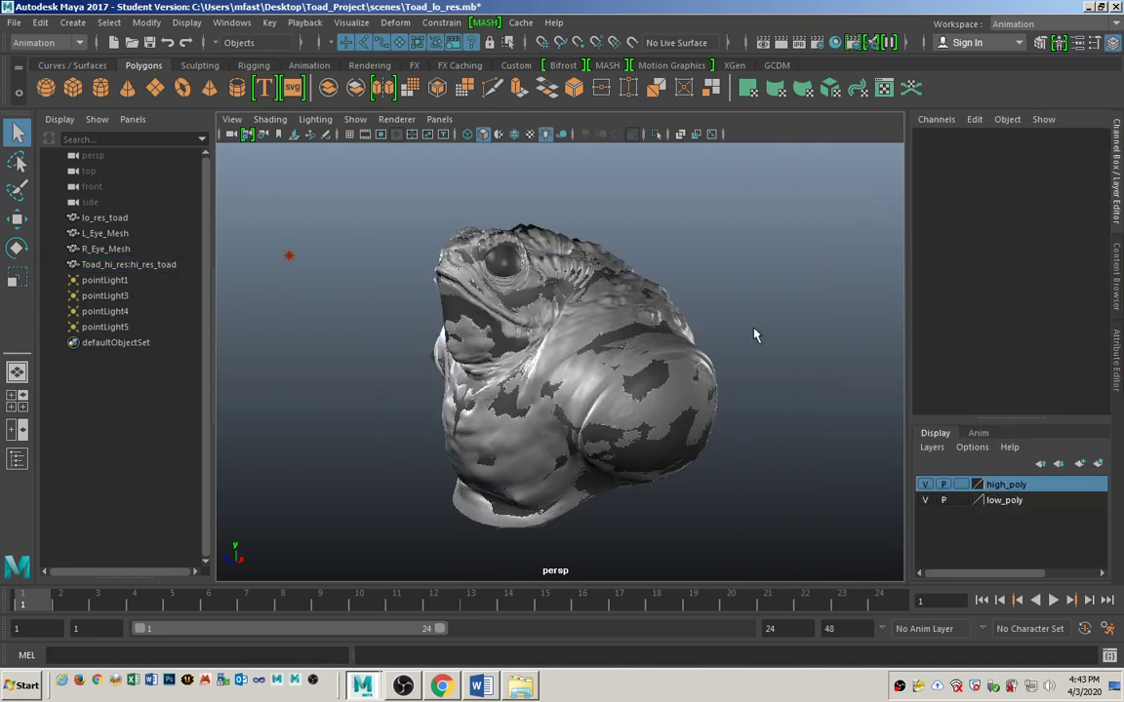
pyautogui.keyDown('alt'); pyautogui.moveTo(752, 330); pyautogui.dragTo(517, 369); pyautogui.keyUp('alt')
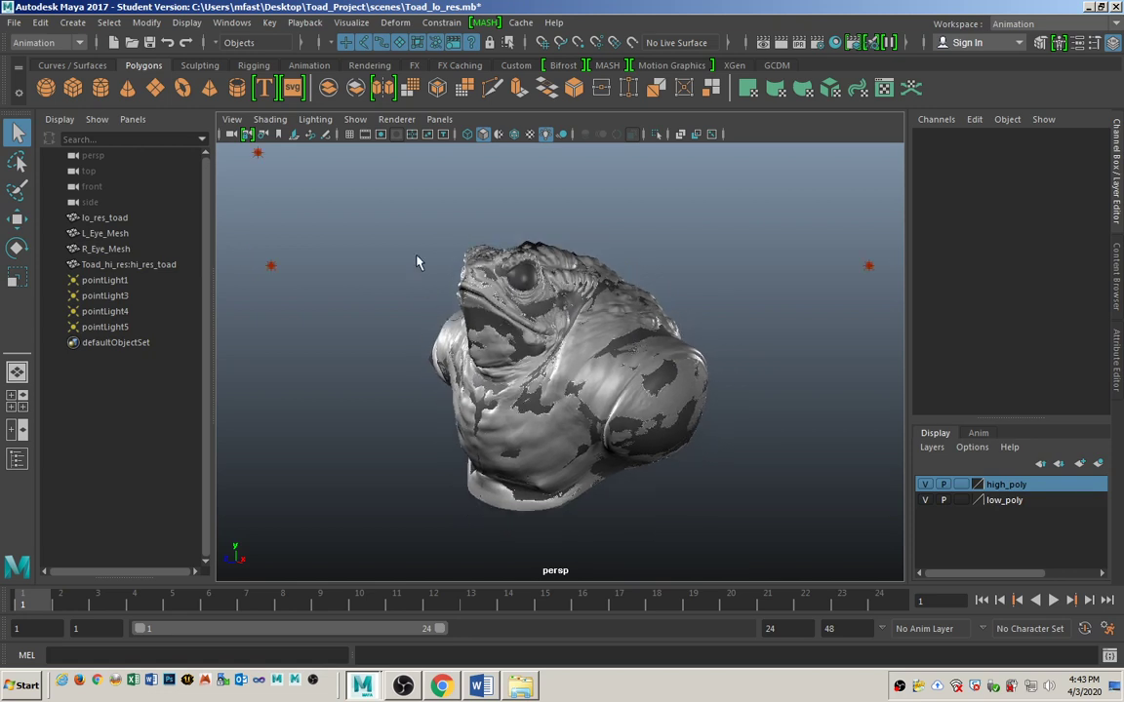
# Switch to the Rendering menu set and open the Transfer Maps window
pyautogui.click(80, 43)
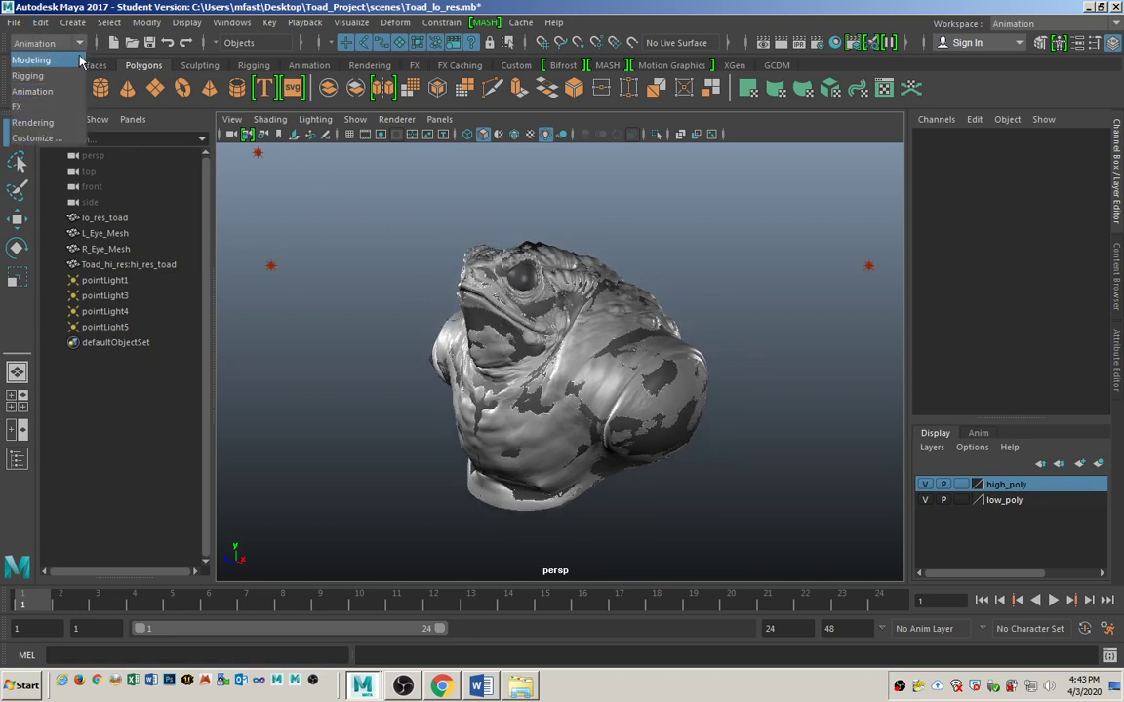
pyautogui.click(33, 123)
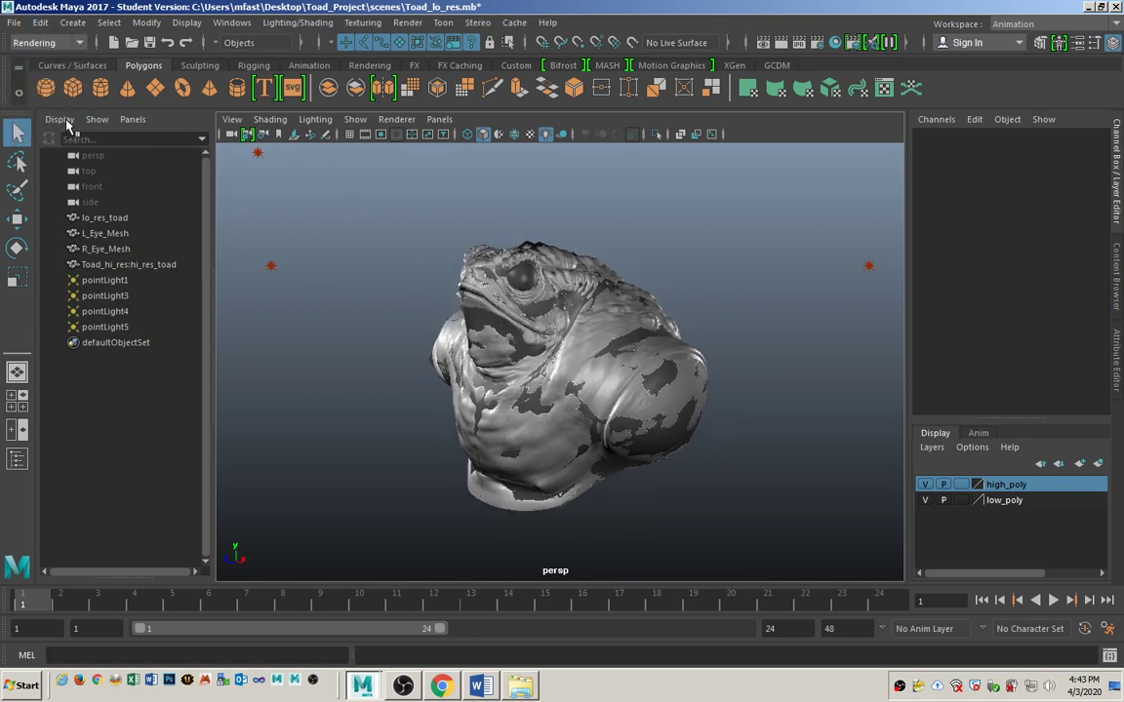
pyautogui.click(298, 23)
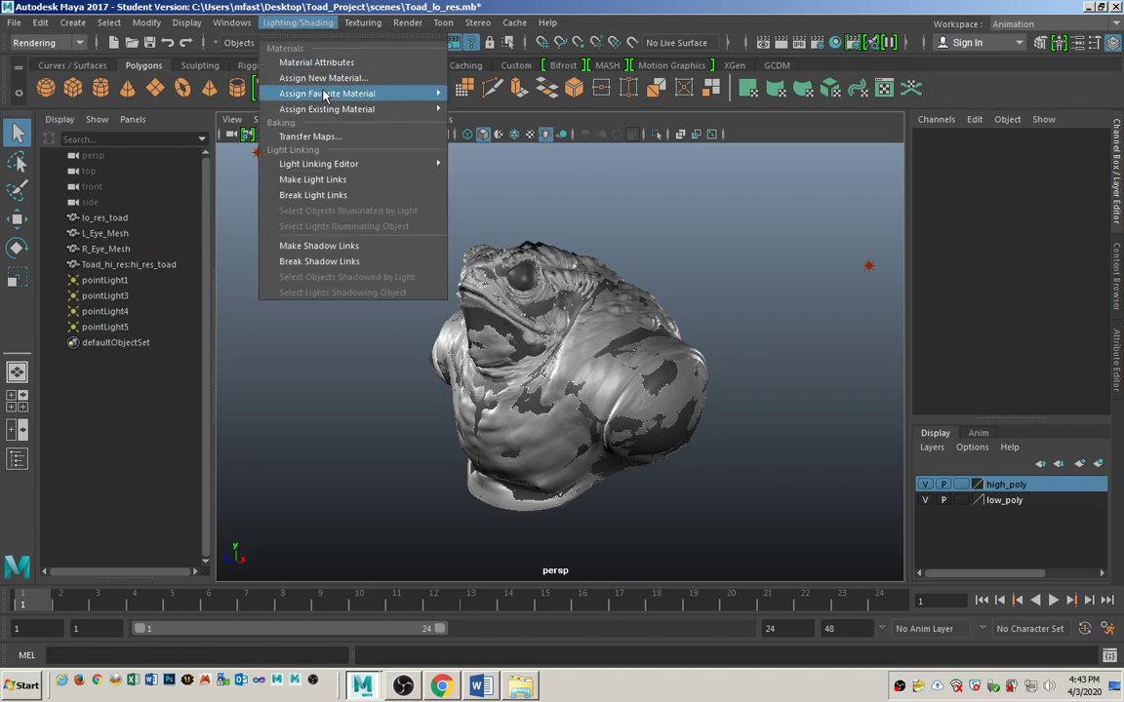
pyautogui.click(337, 138)
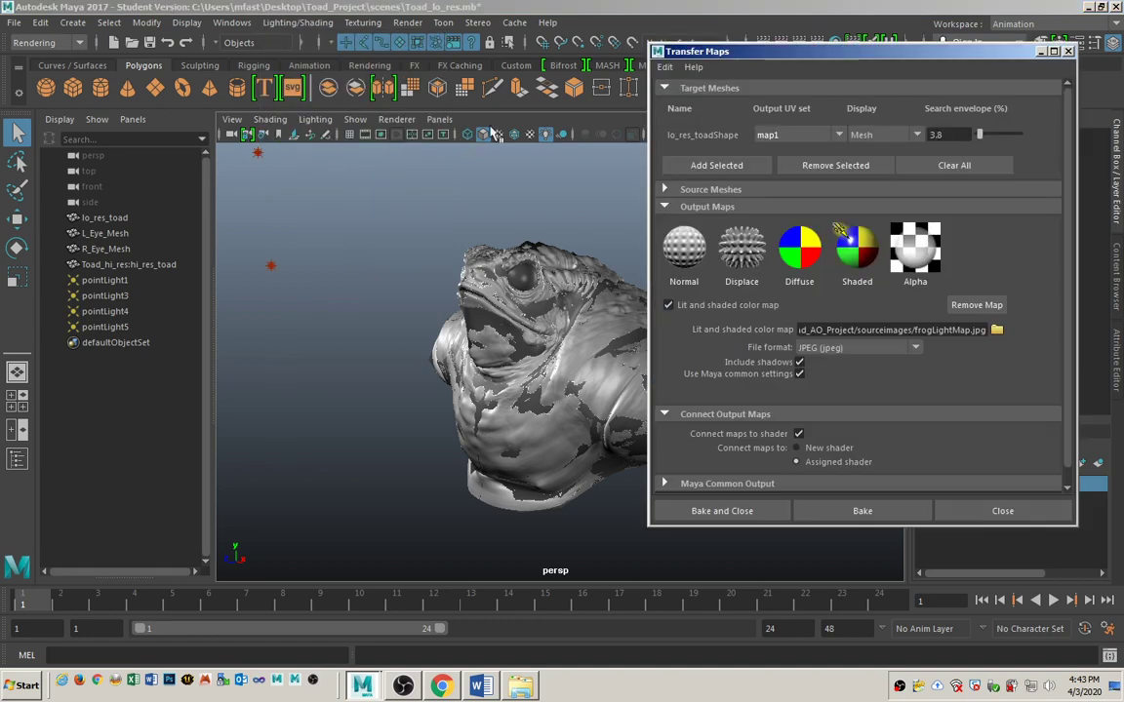
# Reset the Transfer Maps settings and move the window so the scene's object list and layers stay accessible
pyautogui.click(664, 67)
pyautogui.click(664, 98)
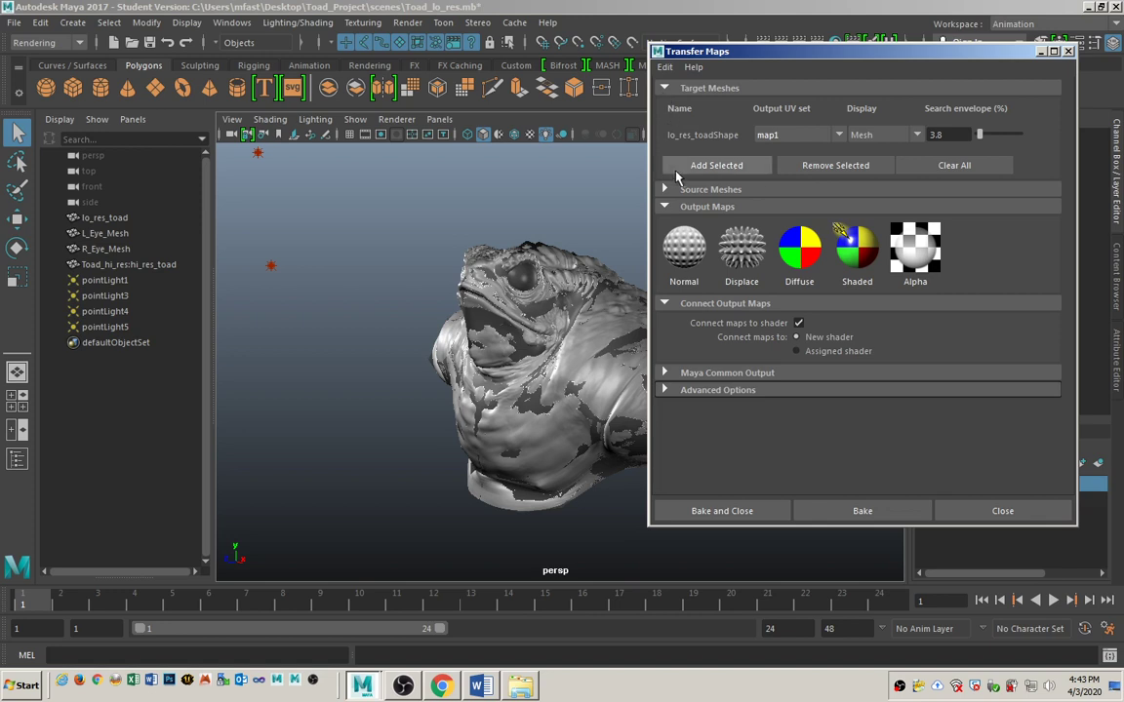
pyautogui.click(707, 167)
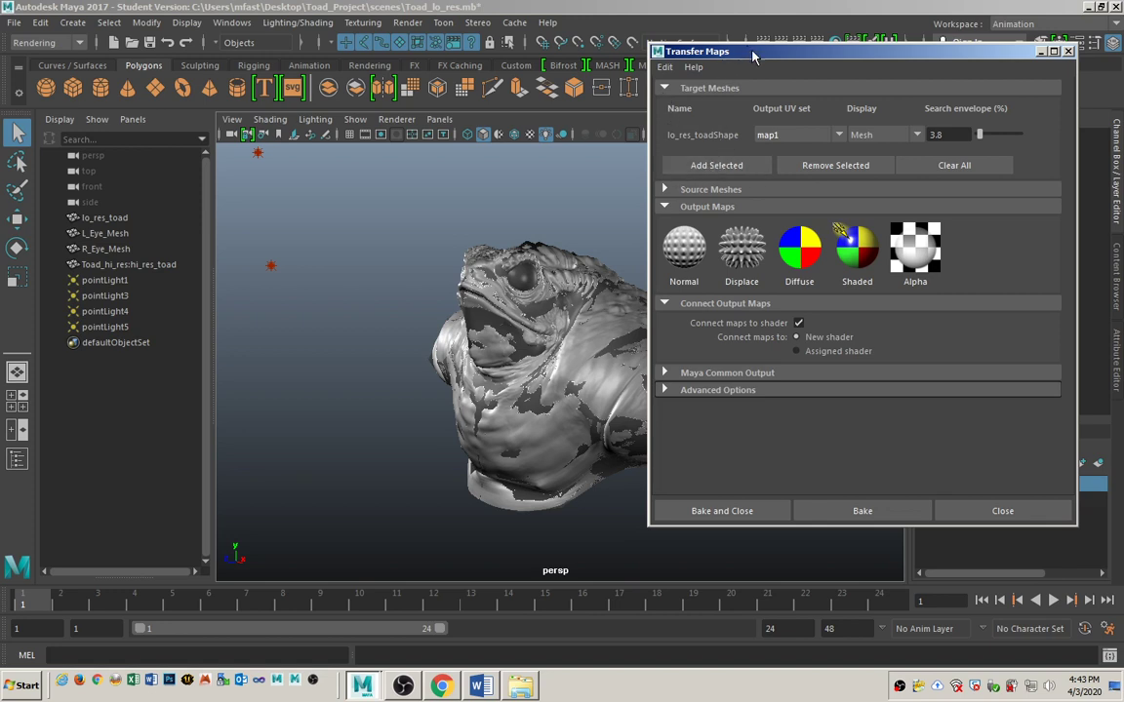
pyautogui.moveTo(752, 56); pyautogui.dragTo(761, 57)
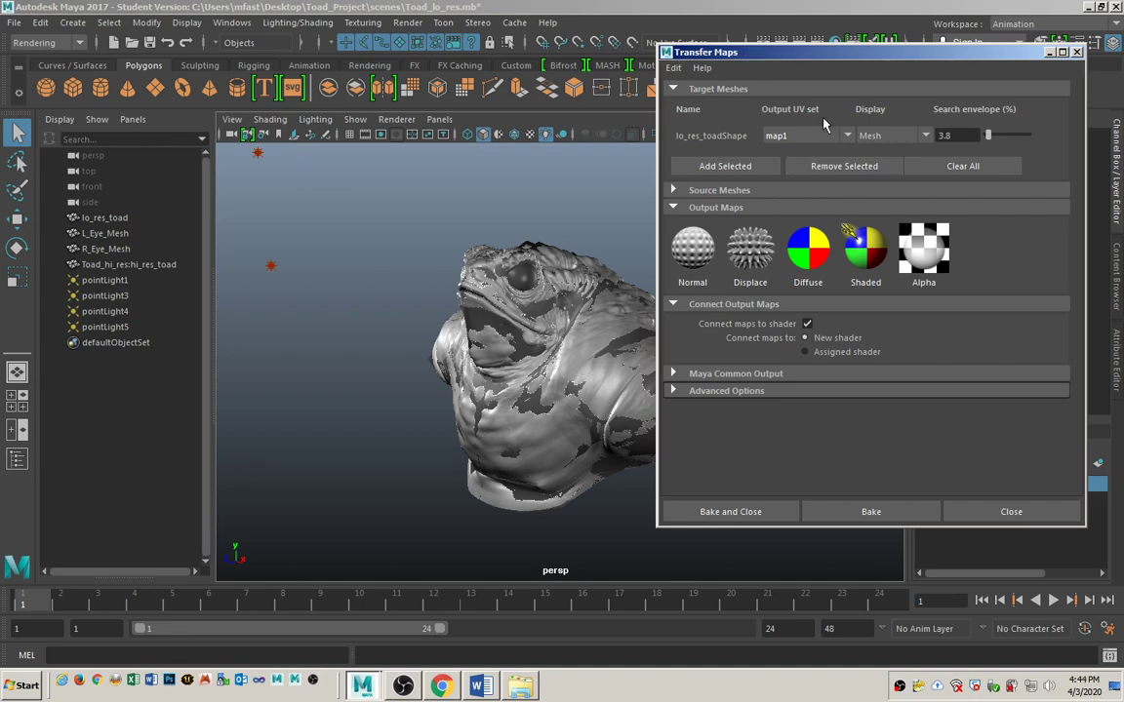
pyautogui.moveTo(720, 52); pyautogui.dragTo(458, 41)
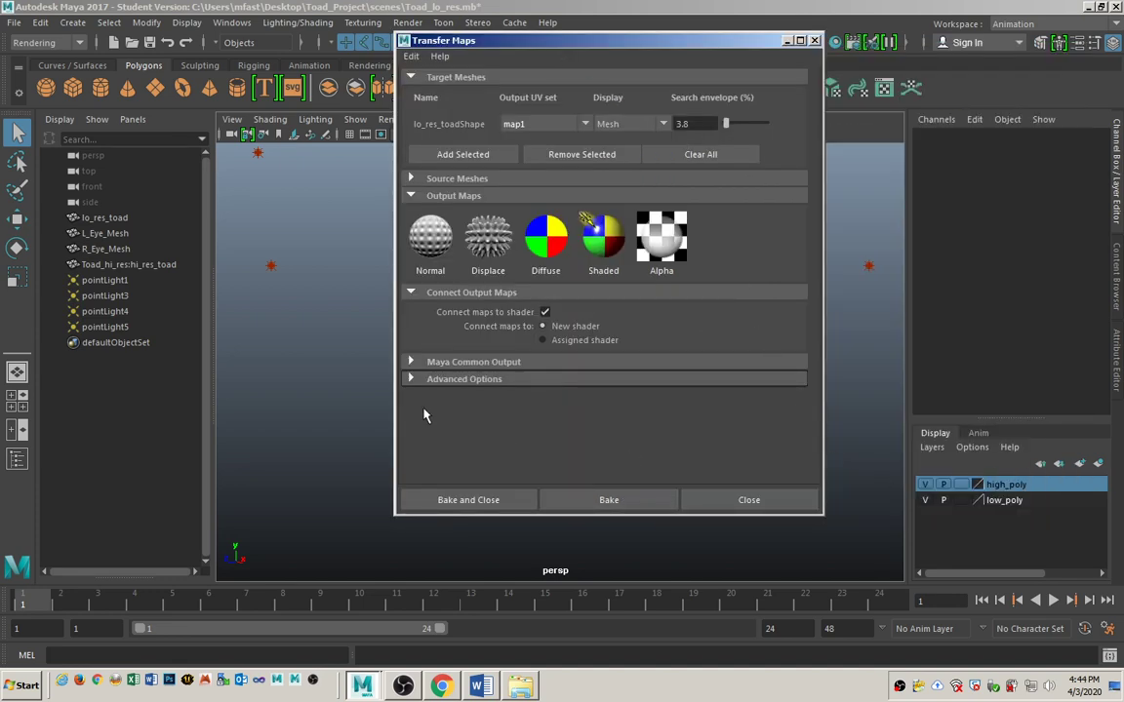
# Remove the existing lo_res_toad target mesh and hi_res_toad source mesh from Transfer Maps
pyautogui.click(115, 217)
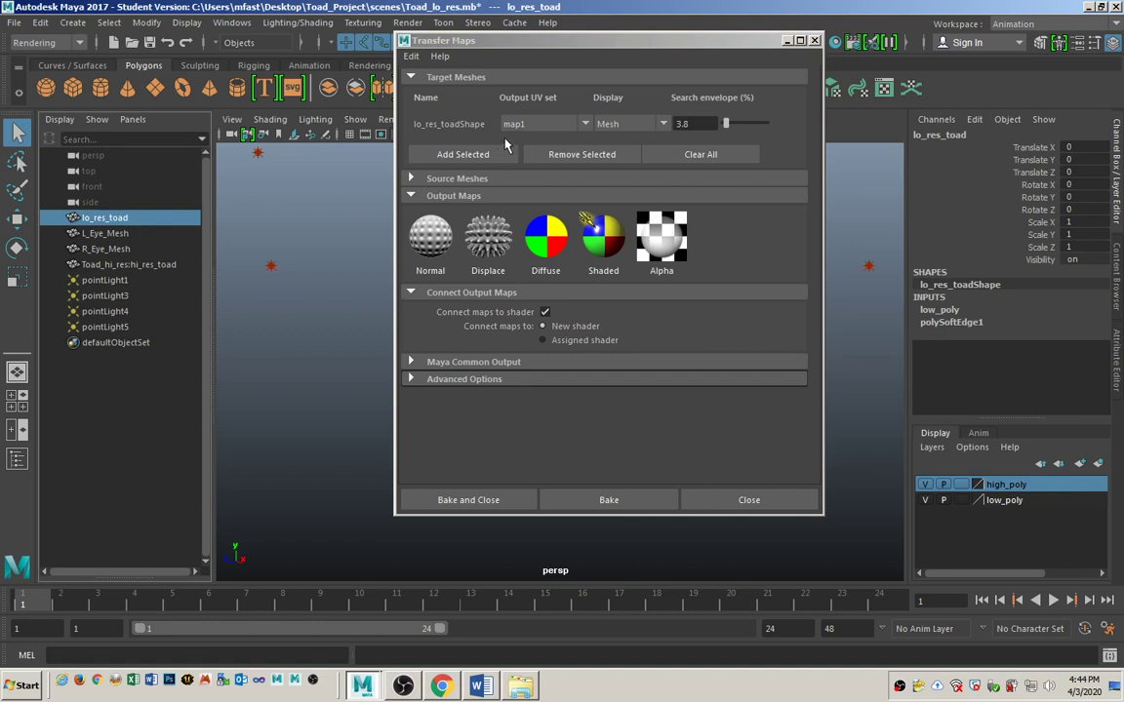
pyautogui.click(549, 154)
pyautogui.click(471, 161)
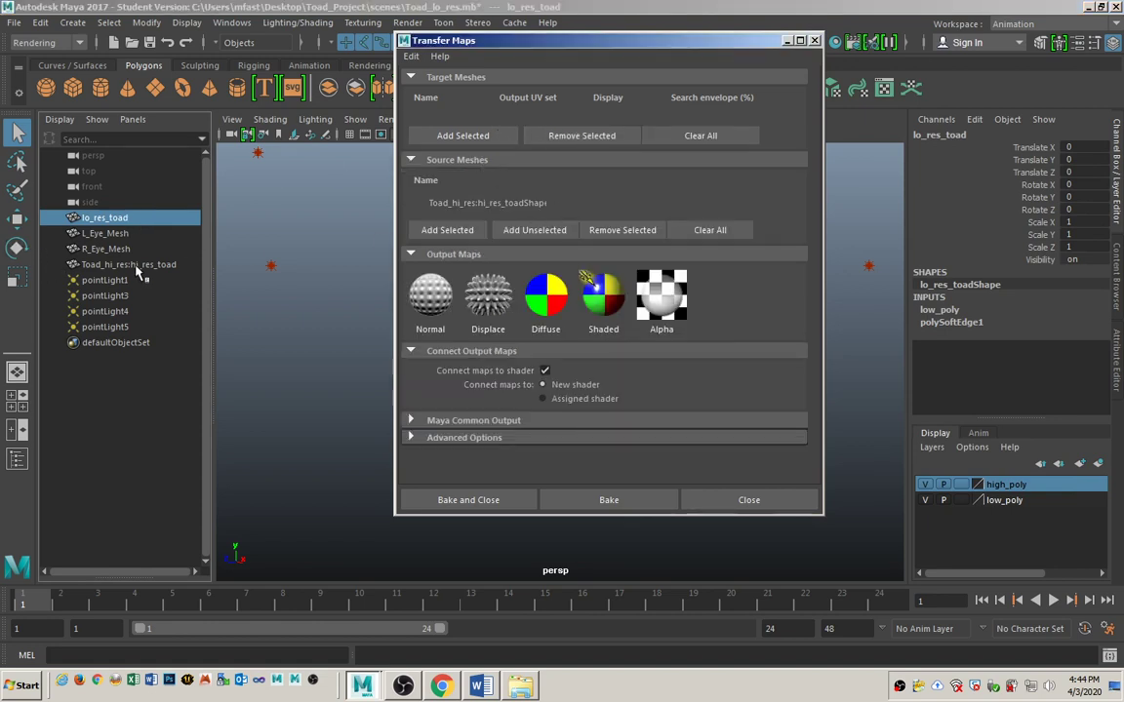
pyautogui.click(188, 268)
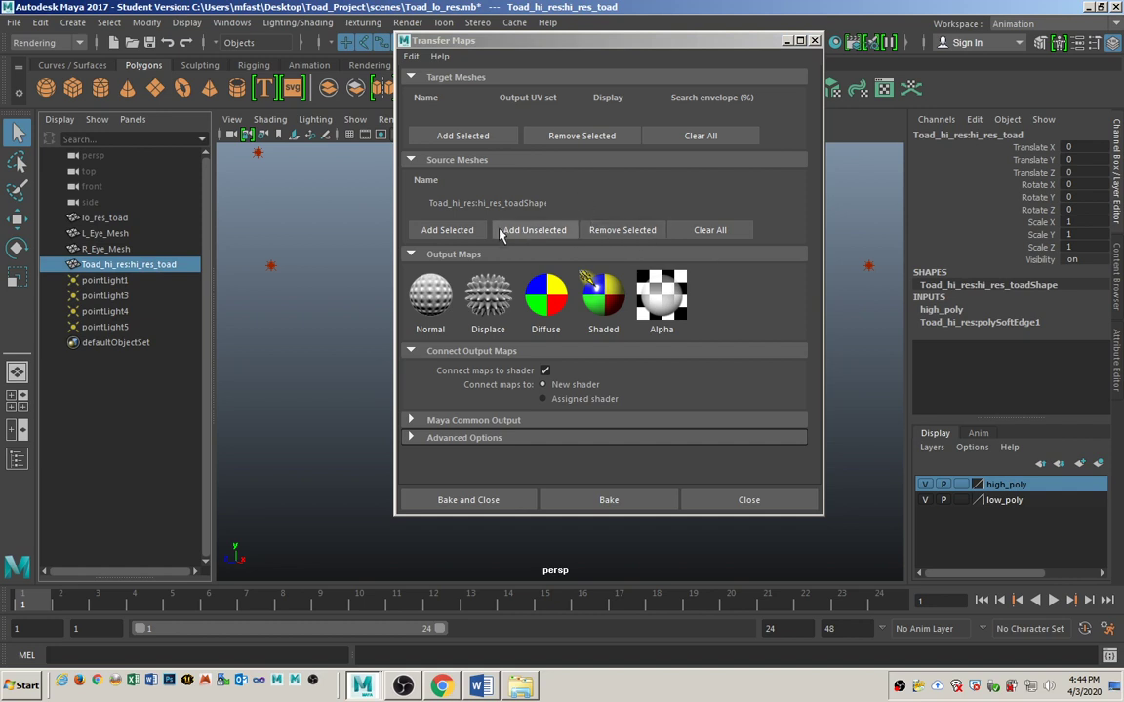
pyautogui.click(605, 230)
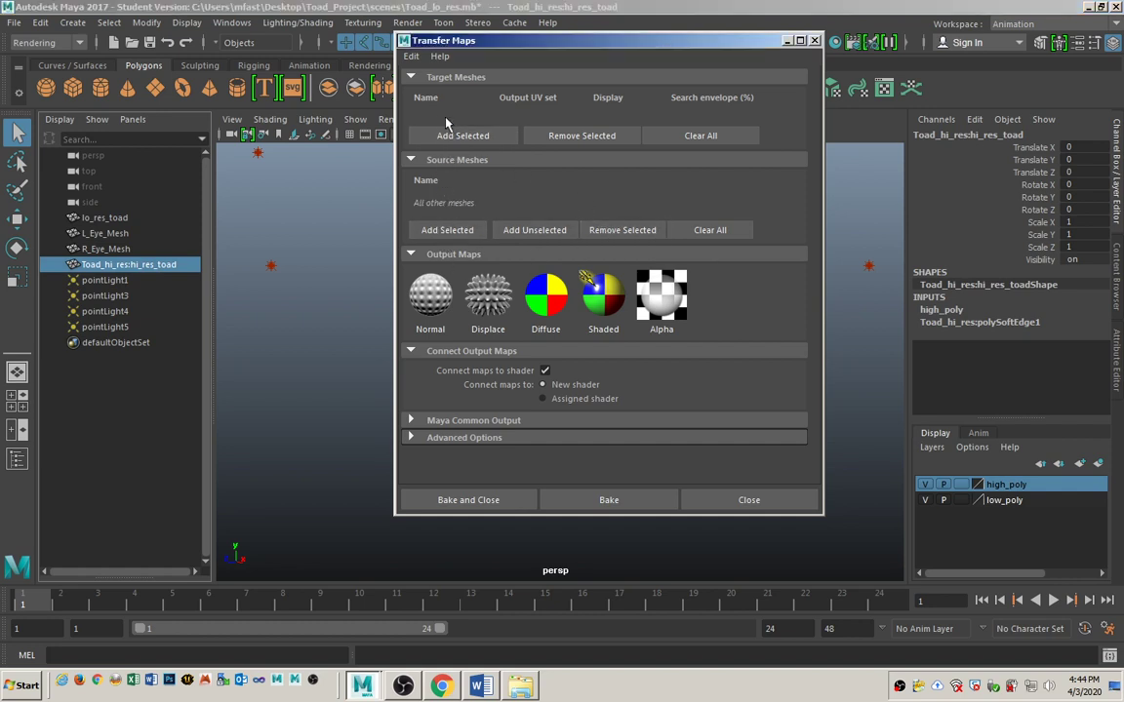
# Add lo_res_toad as the target mesh and hi_res_toad as the source mesh for the map transfer
pyautogui.click(125, 217)
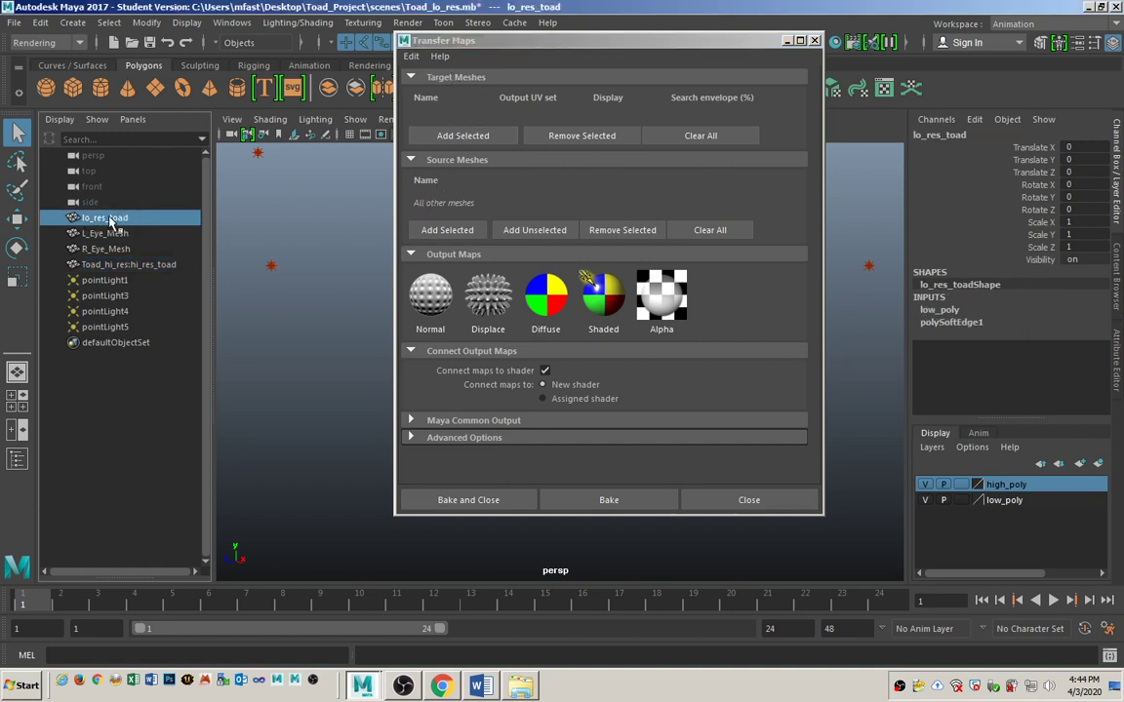
pyautogui.click(474, 136)
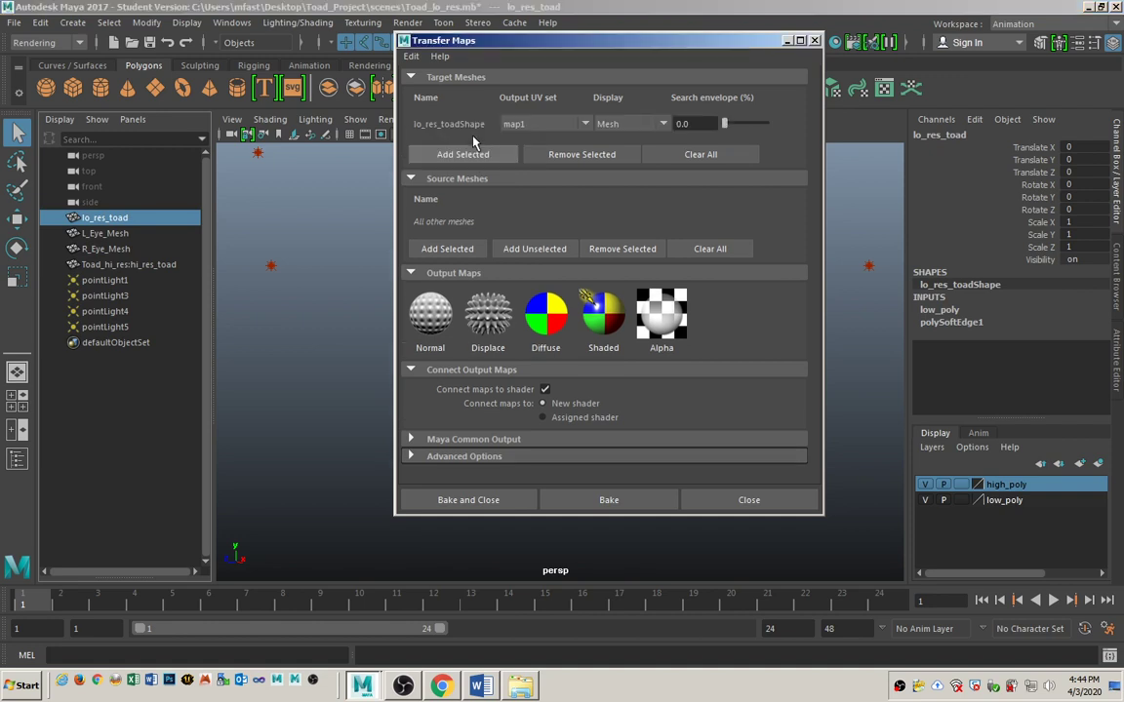
pyautogui.click(115, 264)
pyautogui.click(451, 249)
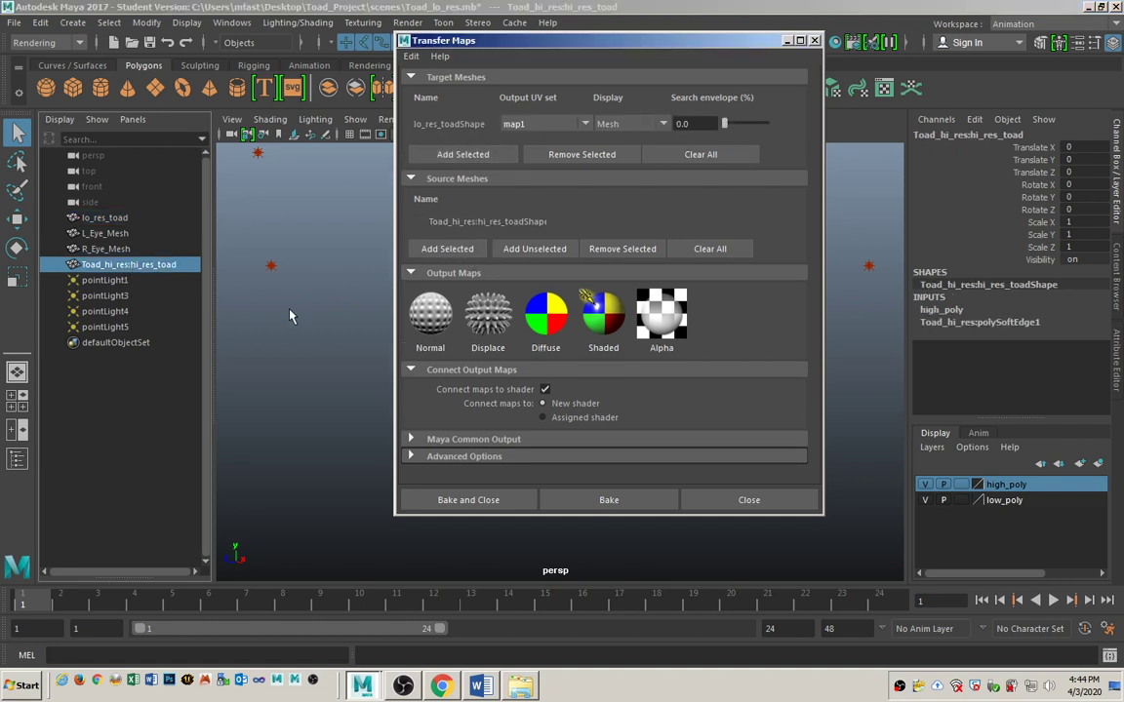
# Add a Shaded output map and browse to the project's sourceimages folder for its file location
pyautogui.click(601, 325)
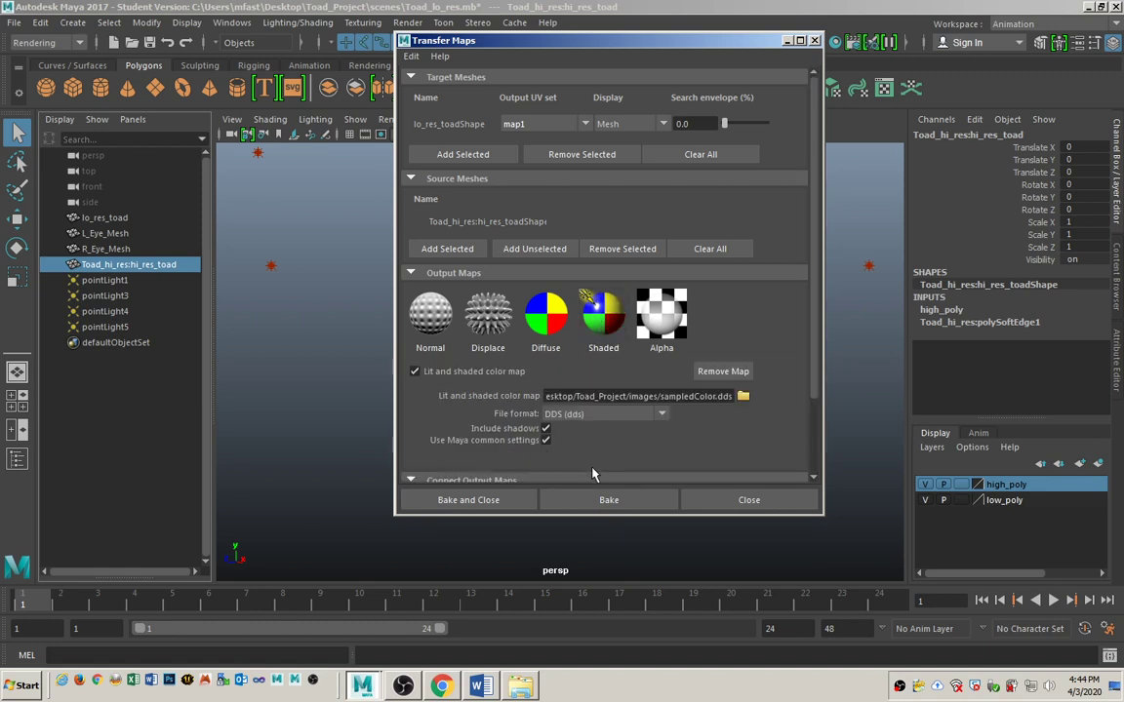
pyautogui.scroll(-4, 814, 335)
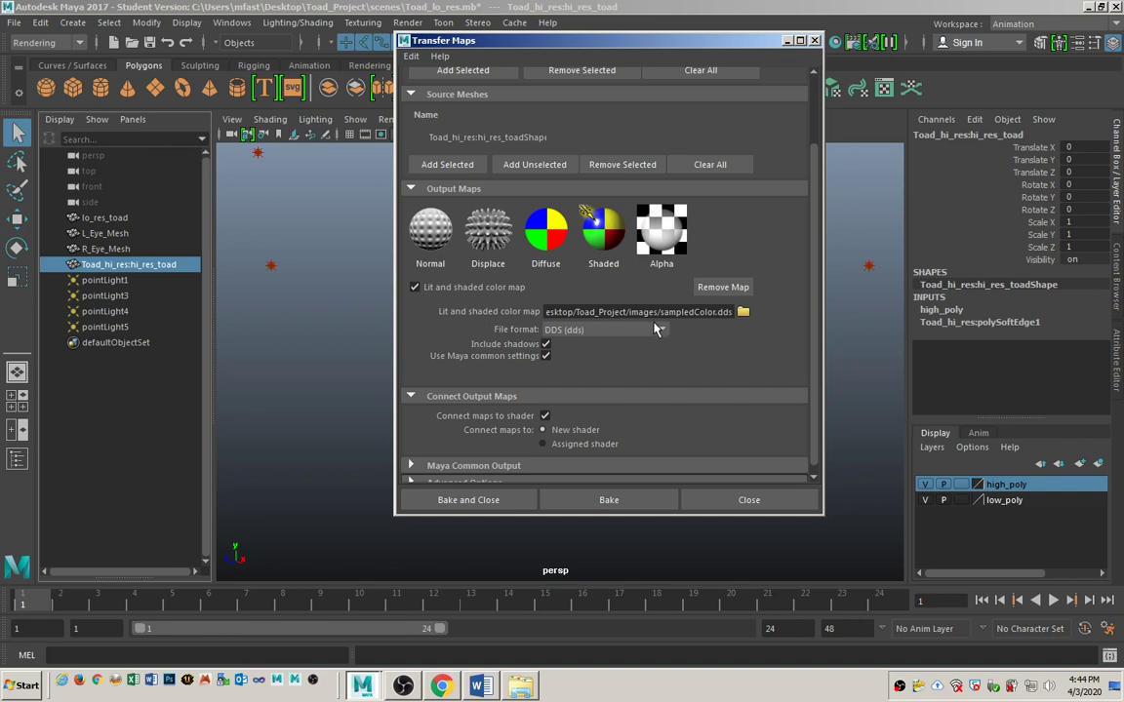
pyautogui.click(743, 312)
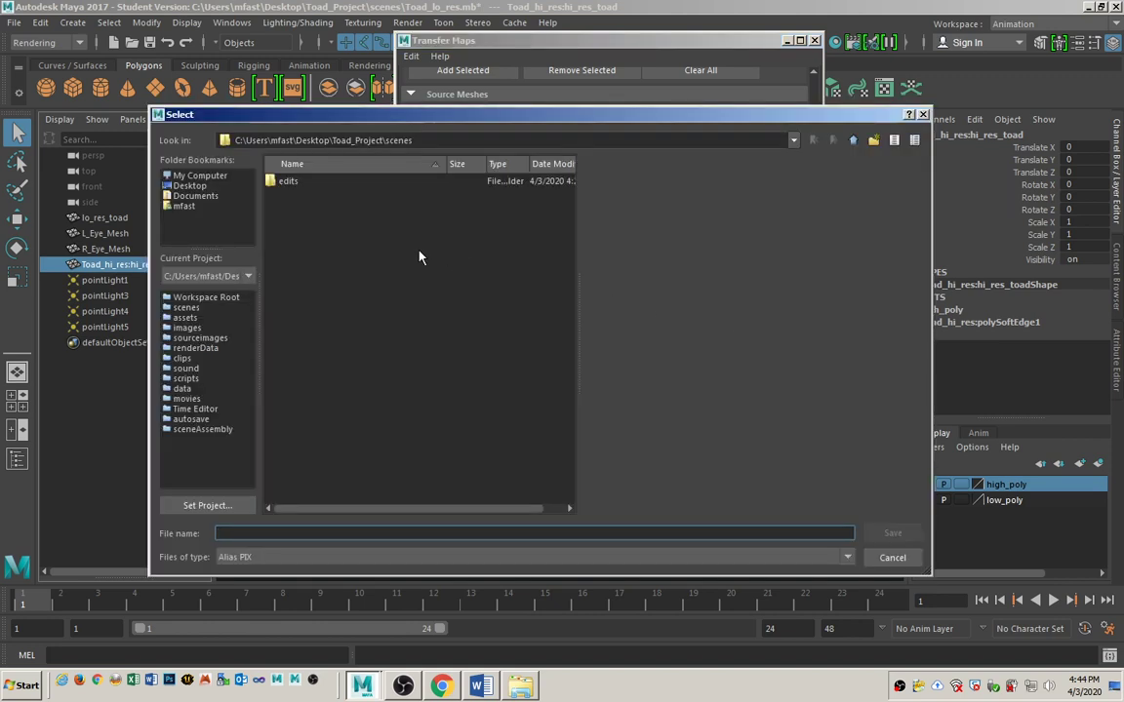
pyautogui.click(814, 140)
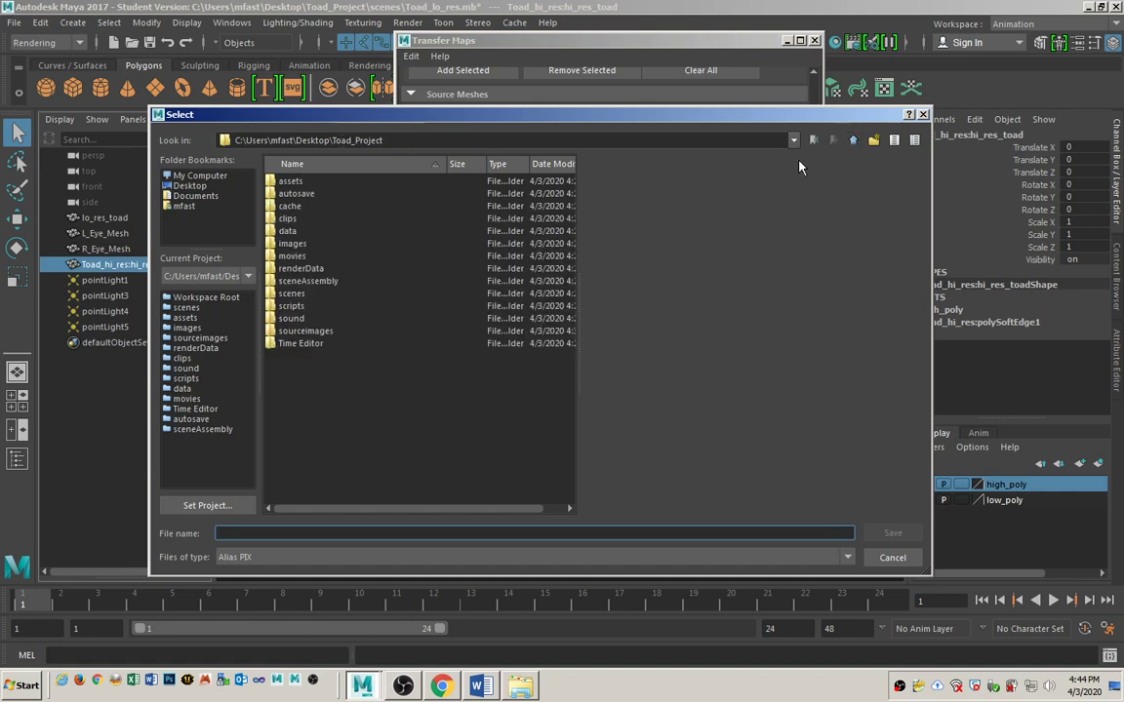
pyautogui.doubleClick(311, 331)
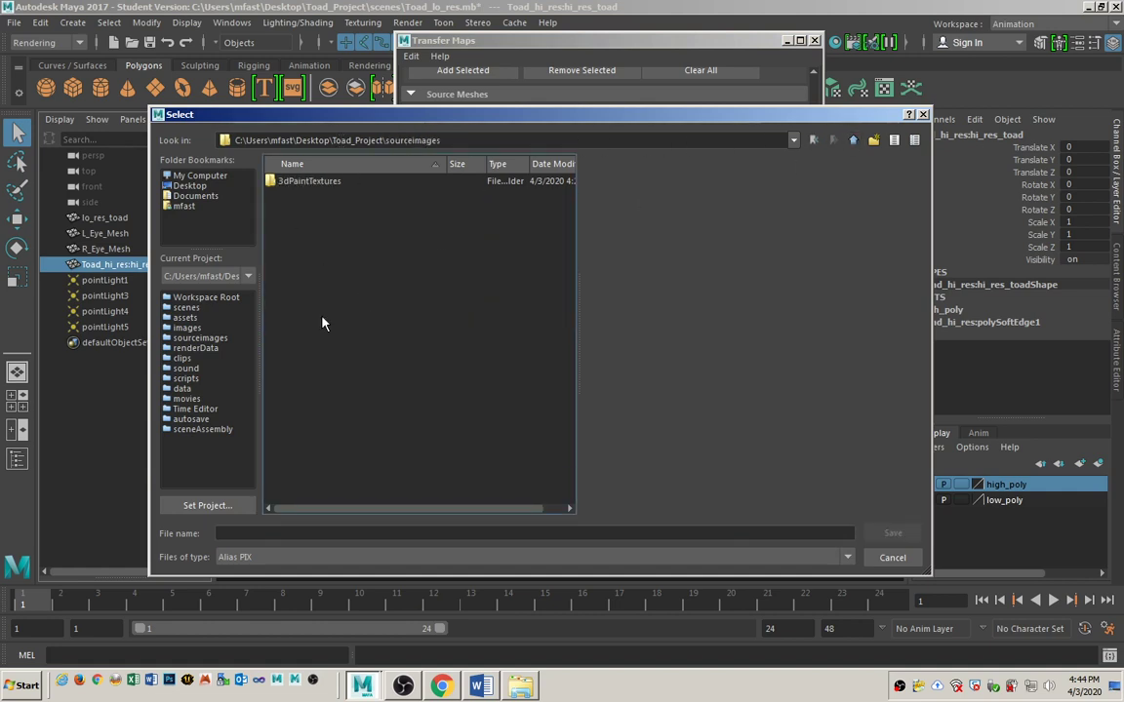
# Save the lit and shaded color map as a JPEG file named FrogLightMap
pyautogui.click(302, 560)
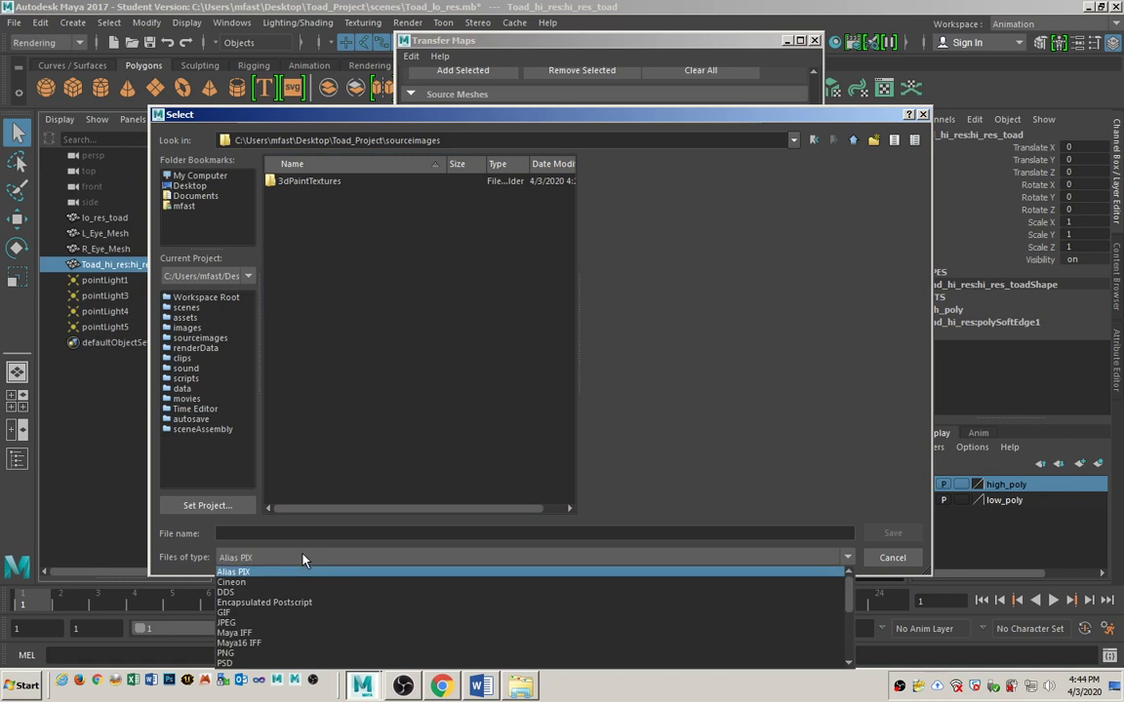
pyautogui.click(272, 628)
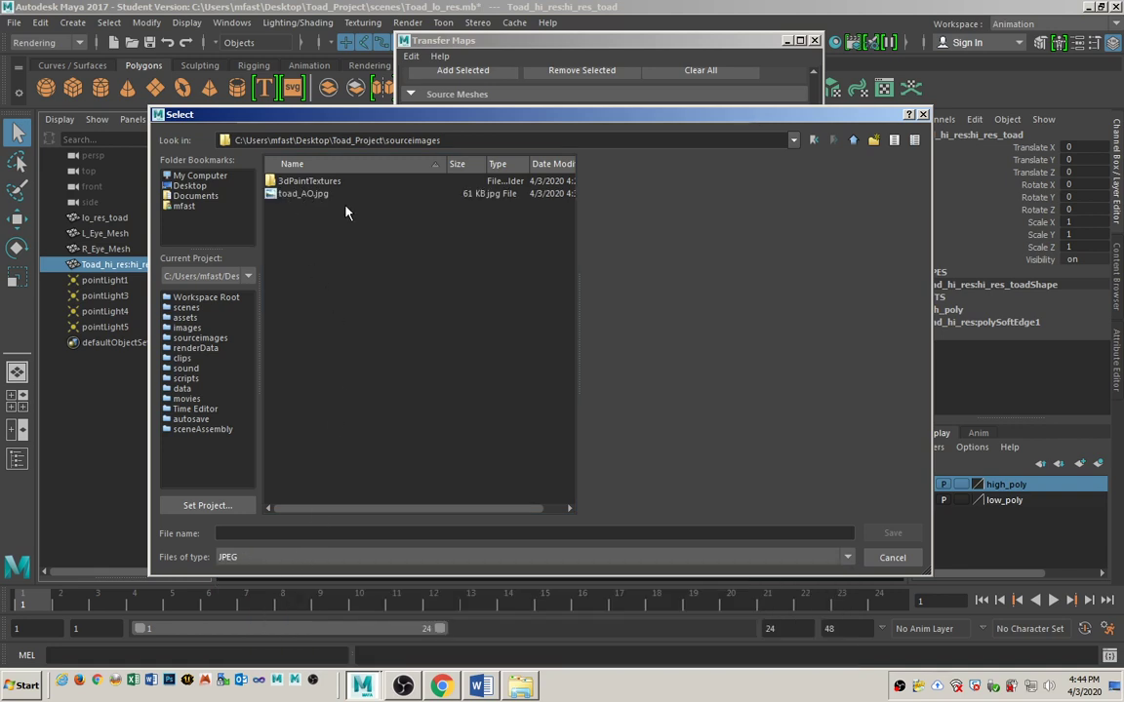
pyautogui.click(432, 533)
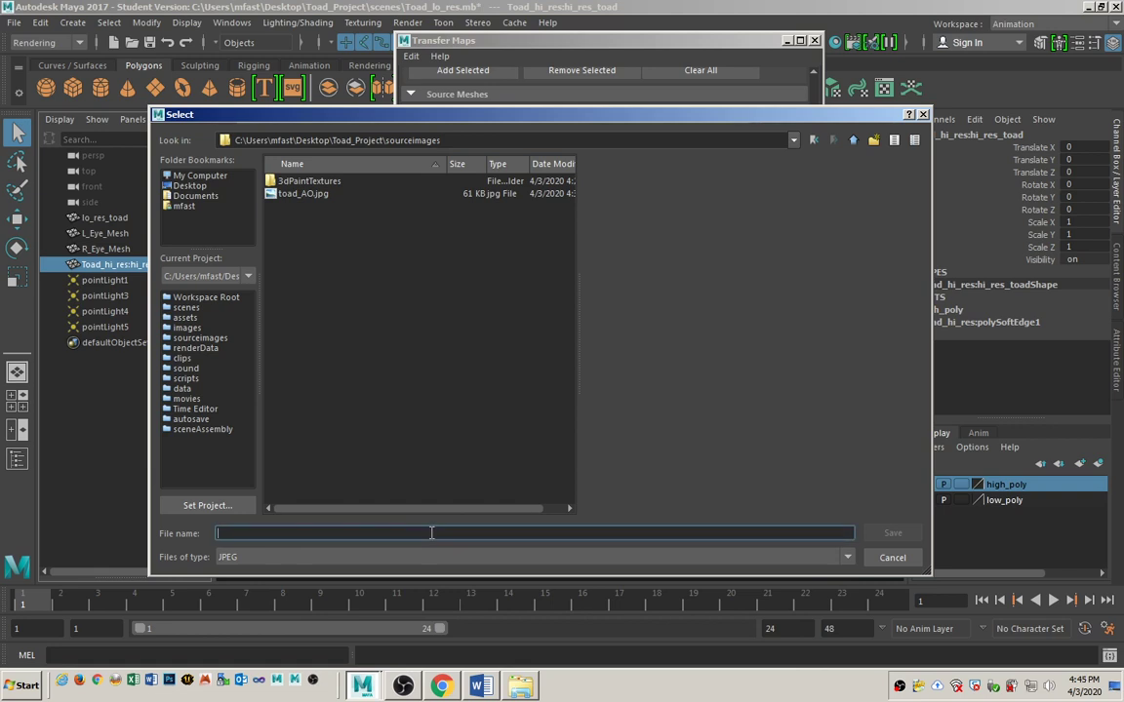
pyautogui.write('frog')
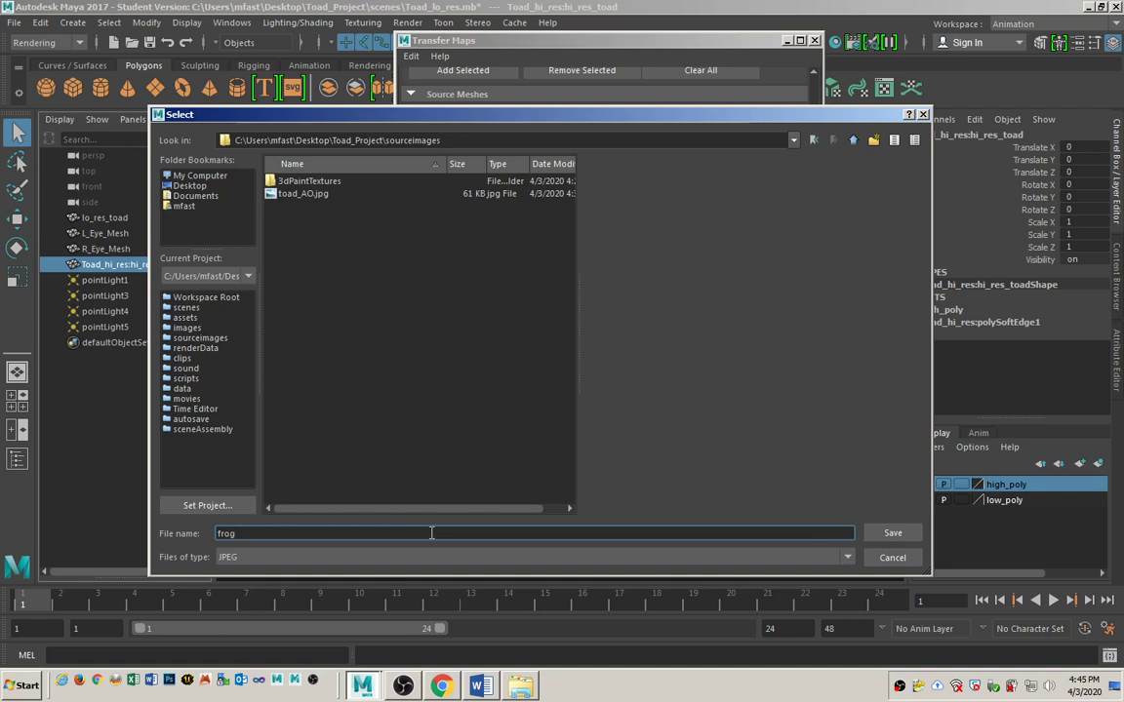
pyautogui.press('BackSpace')
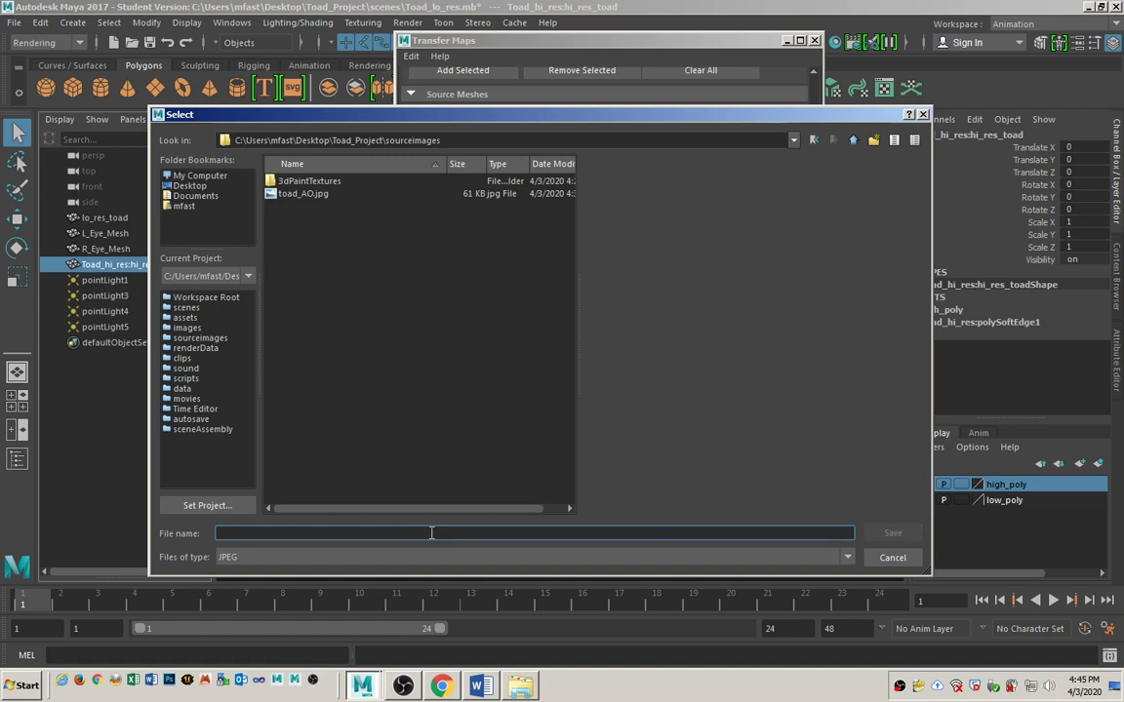
pyautogui.write('f')
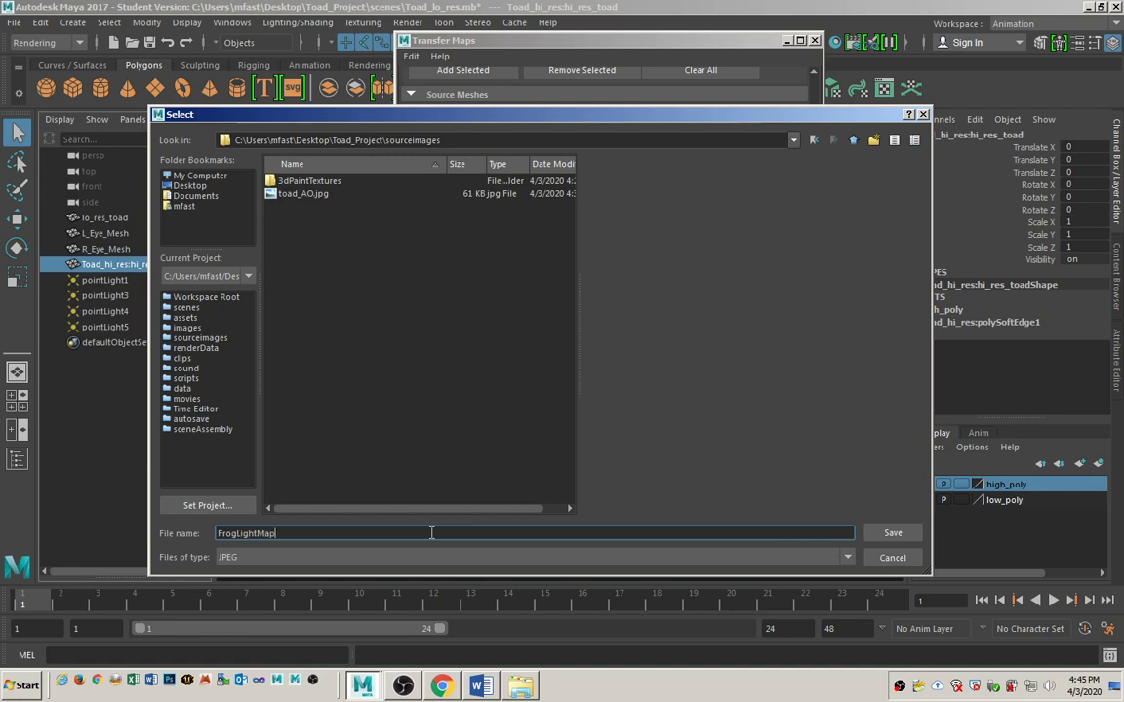
pyautogui.click(893, 533)
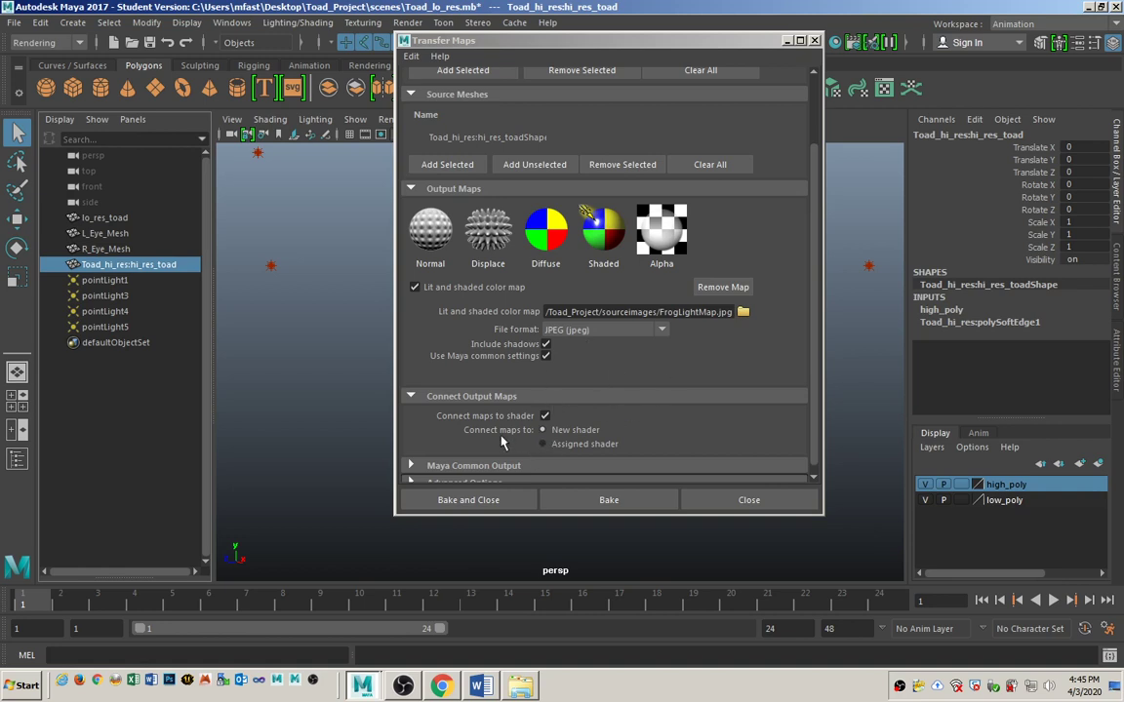
# Connect the output map to the assigned shader, bake it at 1024 by 1024 and close Transfer Maps
pyautogui.click(543, 446)
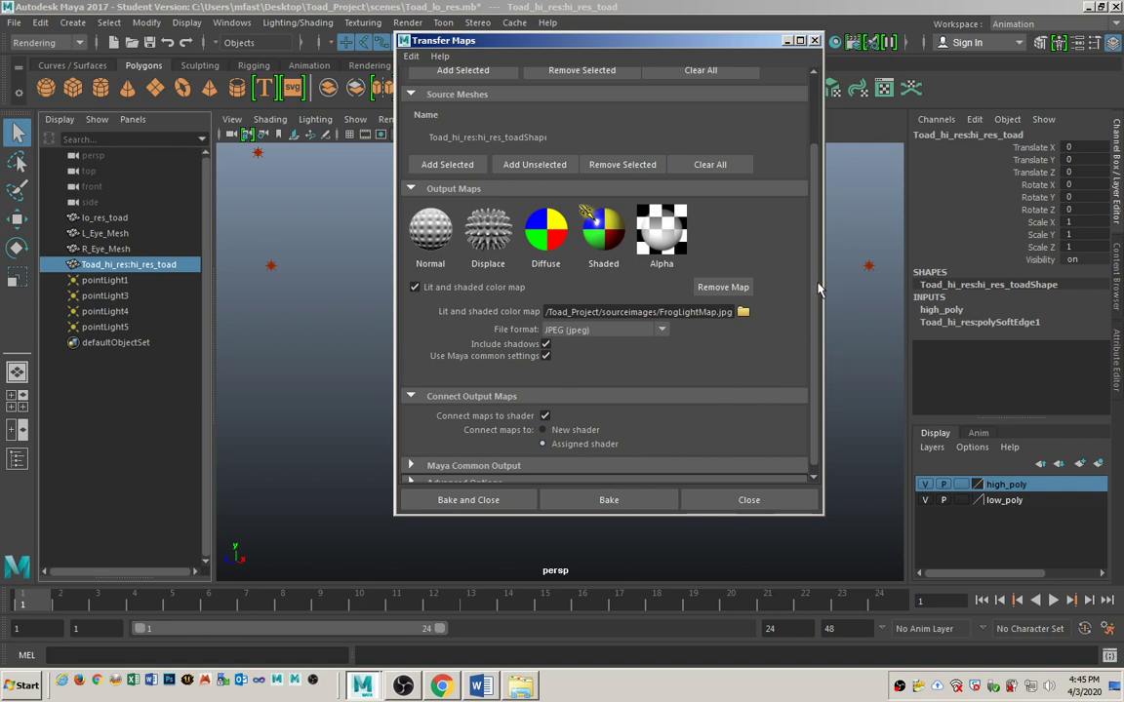
pyautogui.scroll(-1, 734, 263)
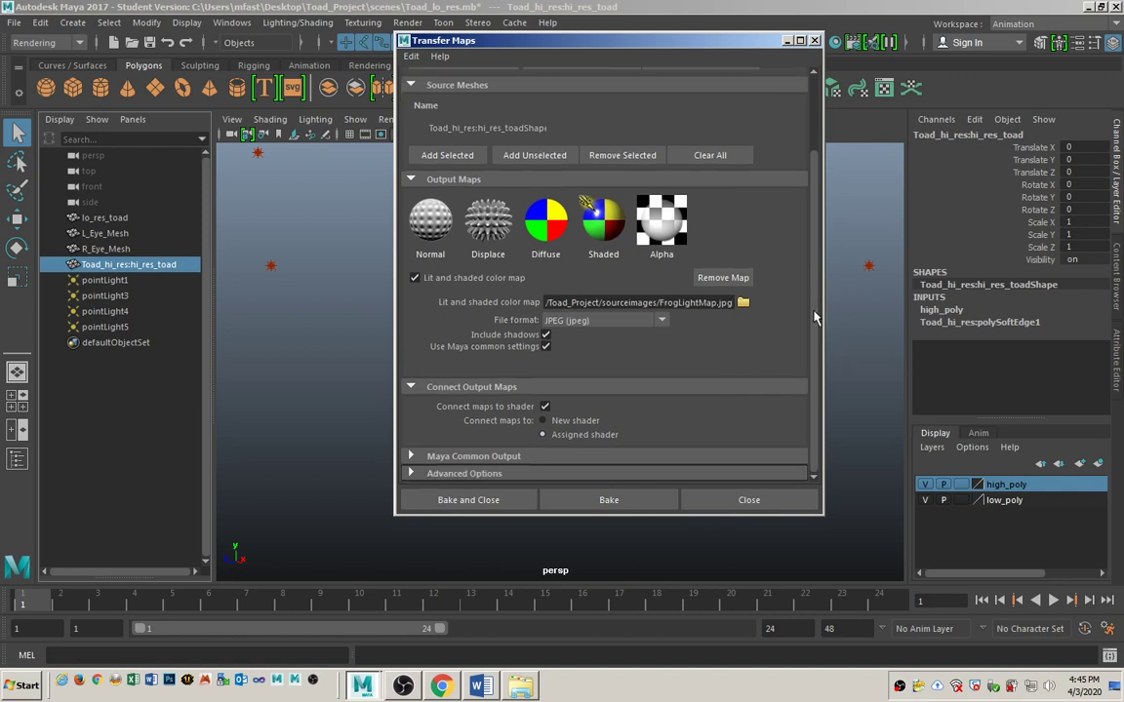
pyautogui.click(496, 457)
pyautogui.scroll(-2, 818, 338)
pyautogui.scroll(-2, 708, 359)
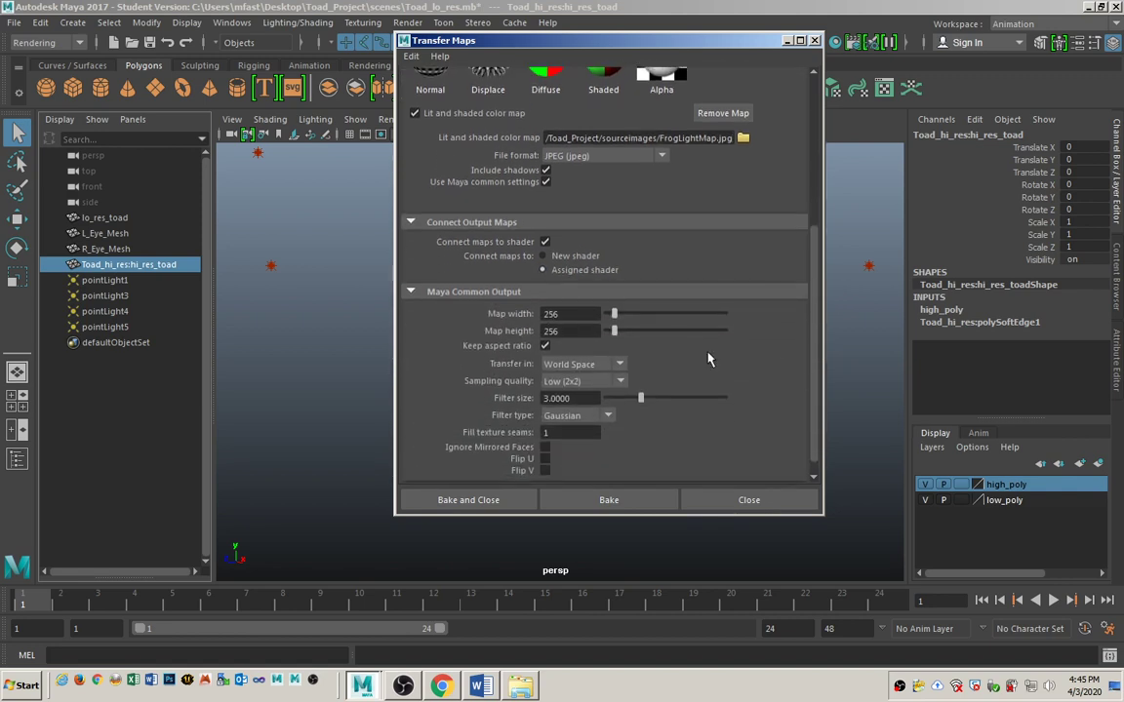
pyautogui.doubleClick(558, 314)
pyautogui.write('1024')
pyautogui.press('Return')
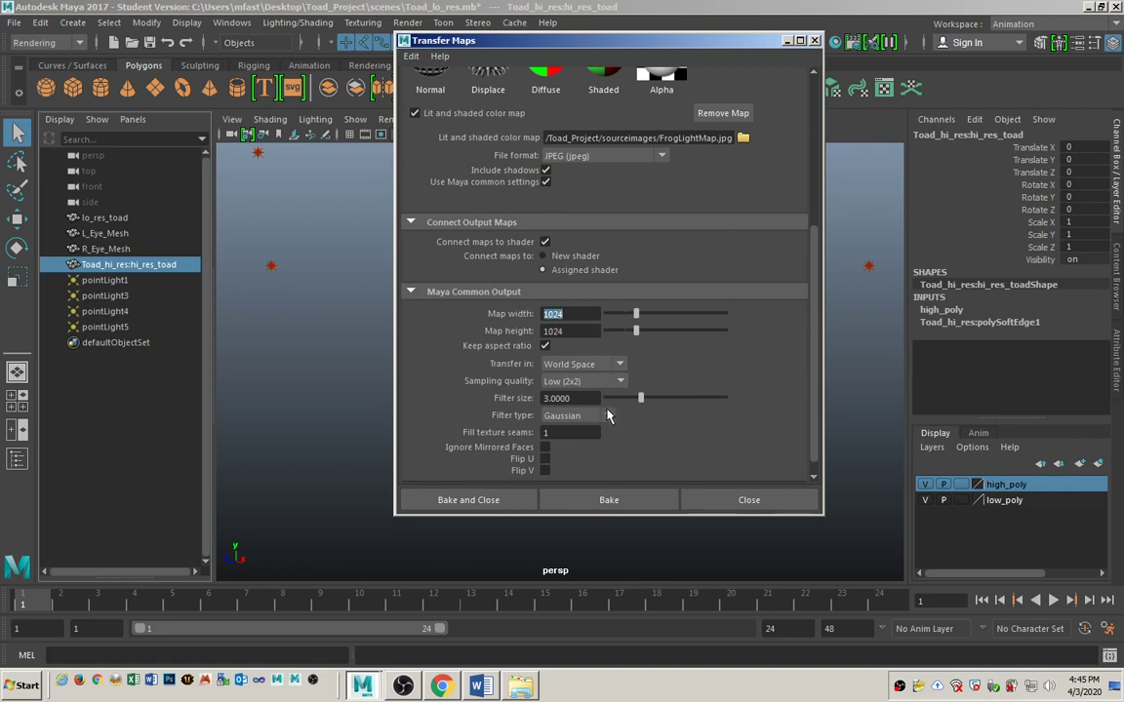
pyautogui.click(498, 501)
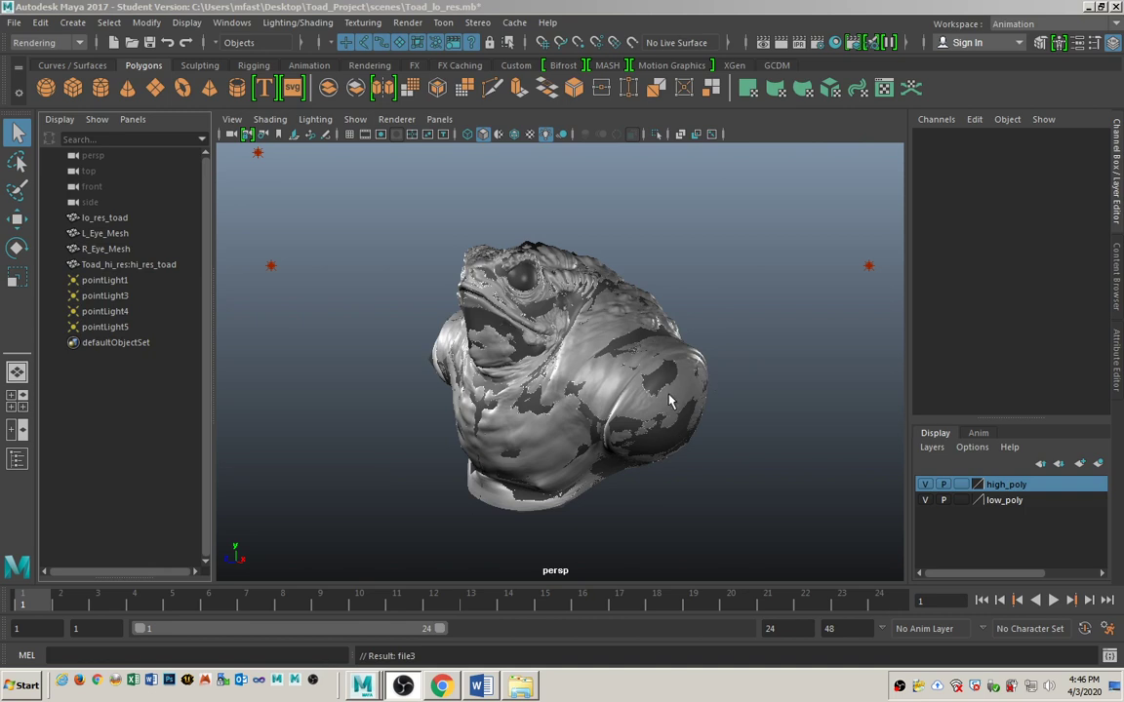
# Hide the high_poly layer and show textured shading to reveal the baked map on the low-resolution toad
pyautogui.click(924, 484)
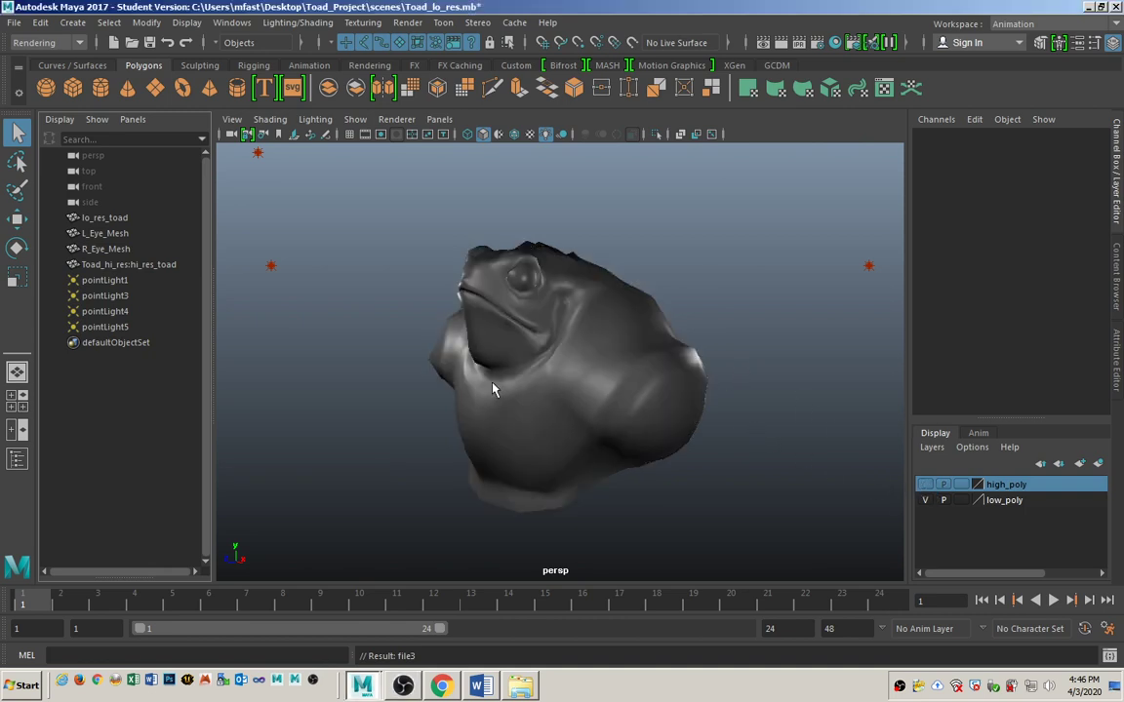
pyautogui.press('6')
pyautogui.moveTo(494, 388)
pyautogui.keyDown('alt'); pyautogui.mouseDown()
pyautogui.moveTo(554, 382)
pyautogui.moveTo(369, 394)
pyautogui.mouseUp(); pyautogui.keyUp('alt')
pyautogui.keyDown('alt'); pyautogui.moveTo(369, 394); pyautogui.dragTo(580, 364, button='right'); pyautogui.keyUp('alt')
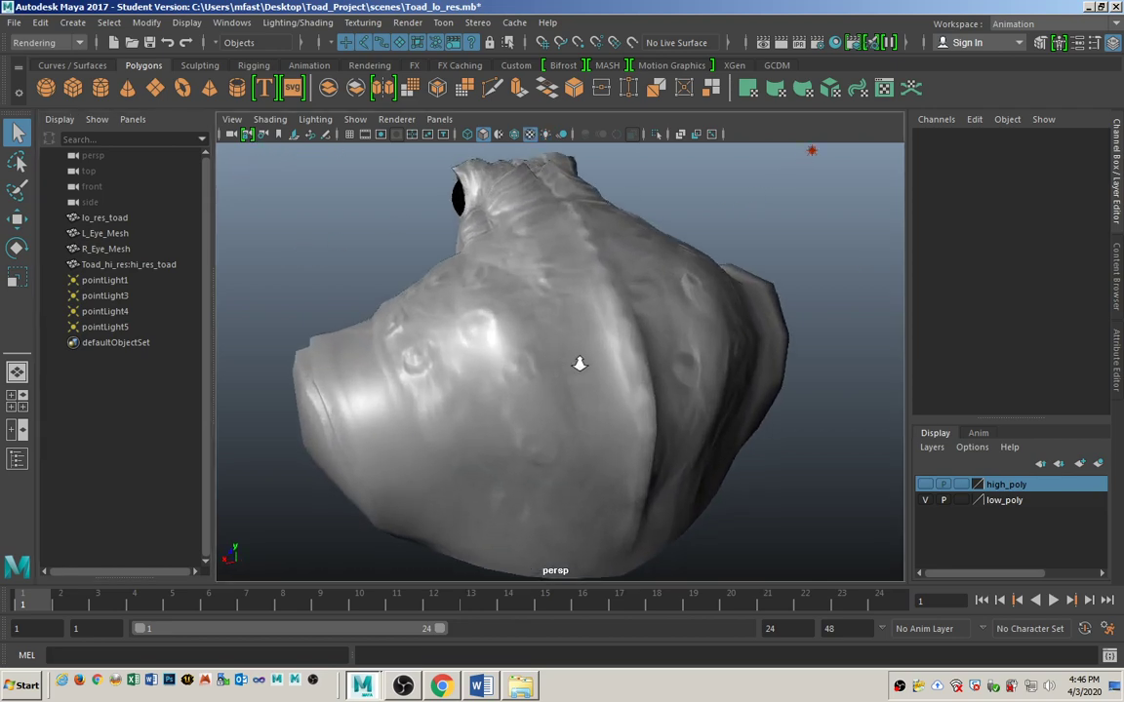
# Examine the baked lighting on lo_res_toad from several sides, with and without its wireframe, against the high_poly layer
pyautogui.keyDown('alt'); pyautogui.moveTo(580, 364); pyautogui.dragTo(585, 404); pyautogui.keyUp('alt')
pyautogui.click(664, 336)
pyautogui.click(928, 486)
pyautogui.click(928, 487)
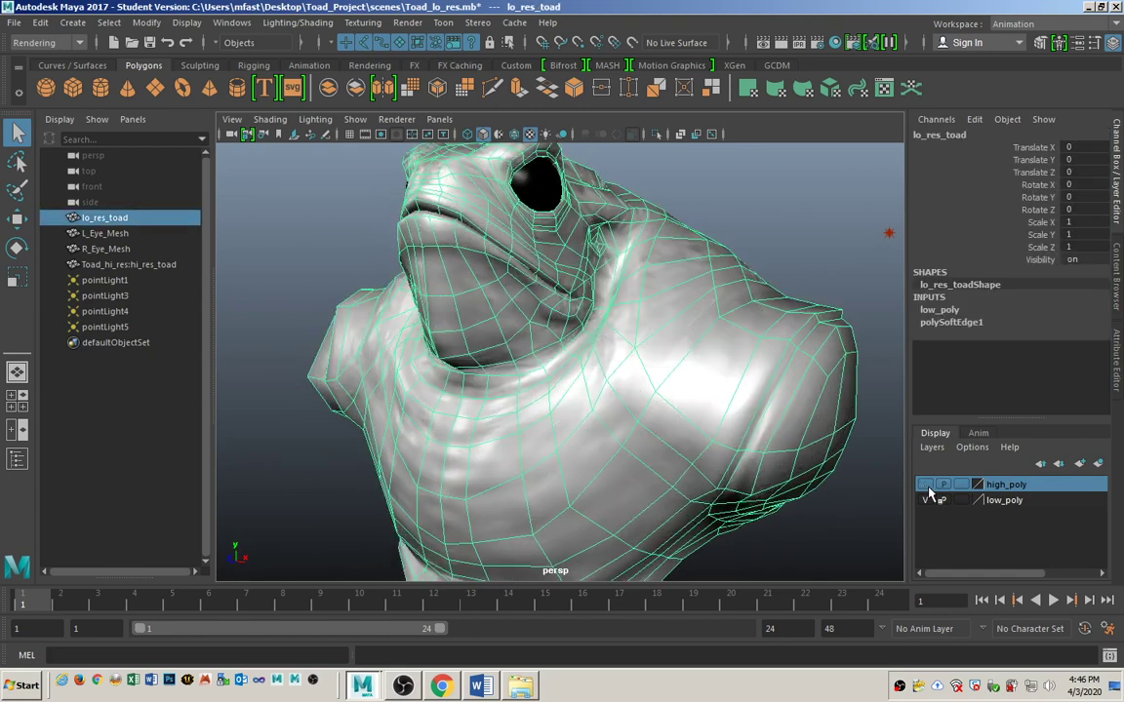
pyautogui.keyDown('alt'); pyautogui.moveTo(786, 418); pyautogui.dragTo(426, 271); pyautogui.keyUp('alt')
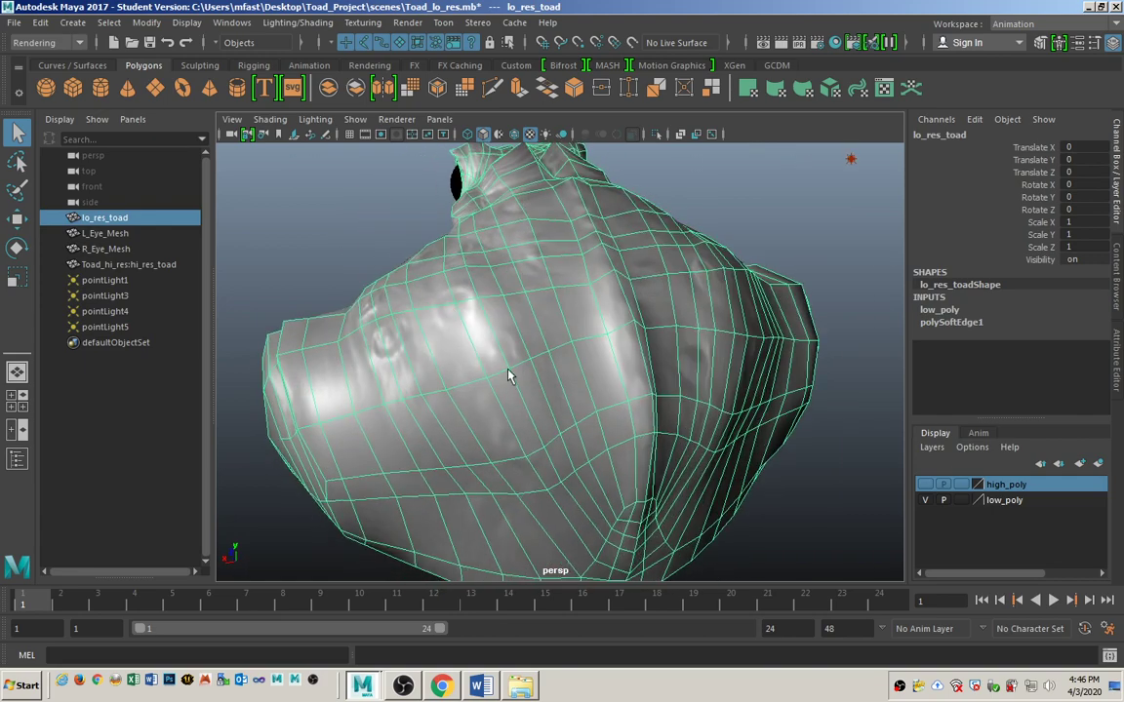
pyautogui.keyDown('alt'); pyautogui.moveTo(507, 376); pyautogui.dragTo(681, 402); pyautogui.keyUp('alt')
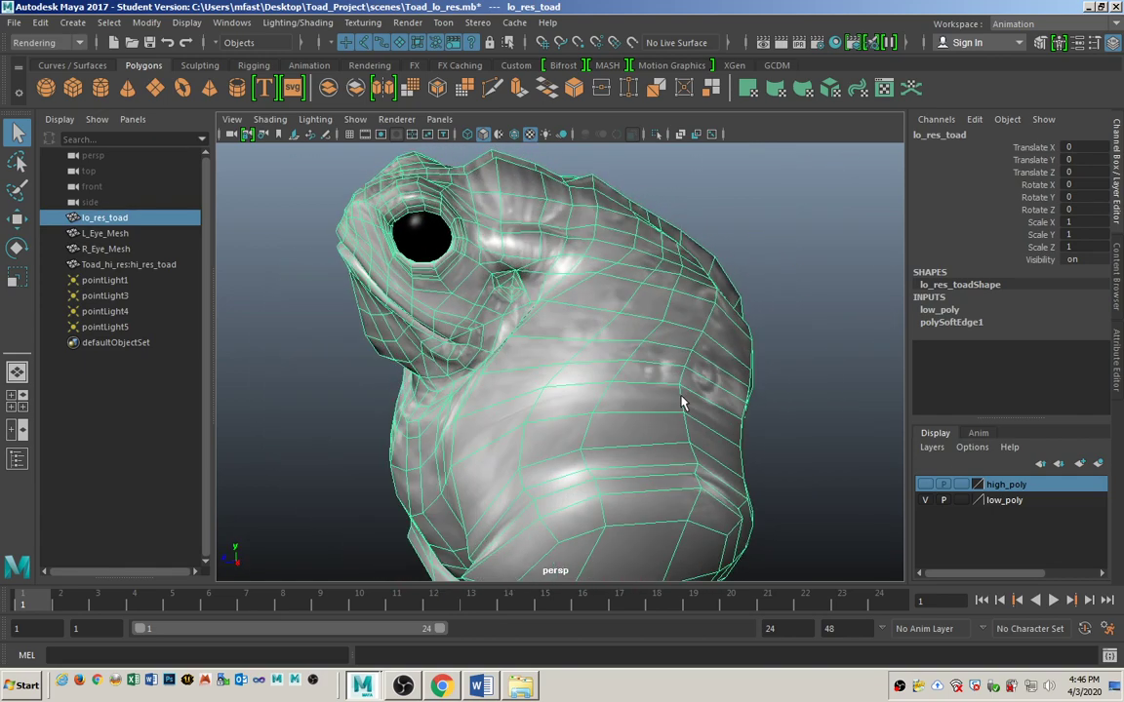
pyautogui.click(803, 316)
pyautogui.keyDown('alt'); pyautogui.moveTo(803, 316); pyautogui.dragTo(734, 383); pyautogui.keyUp('alt')
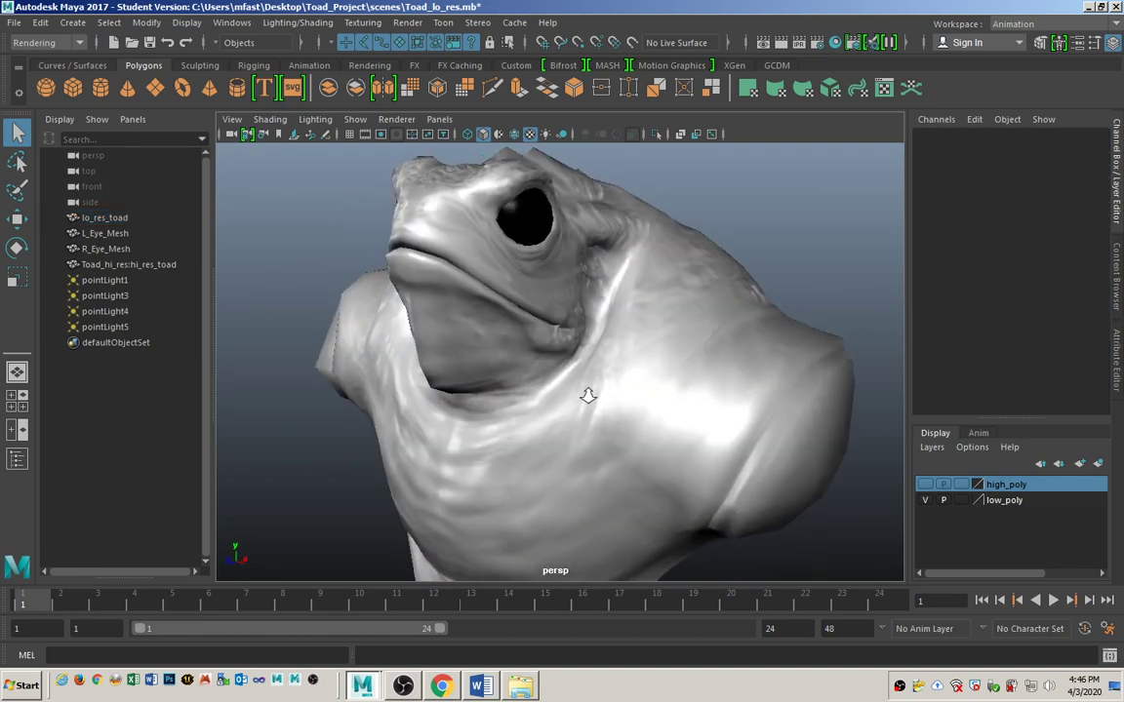
pyautogui.keyDown('alt'); pyautogui.moveTo(587, 395); pyautogui.dragTo(690, 387, button='right'); pyautogui.keyUp('alt')
pyautogui.keyDown('alt'); pyautogui.moveTo(690, 387); pyautogui.dragTo(600, 359); pyautogui.keyUp('alt')
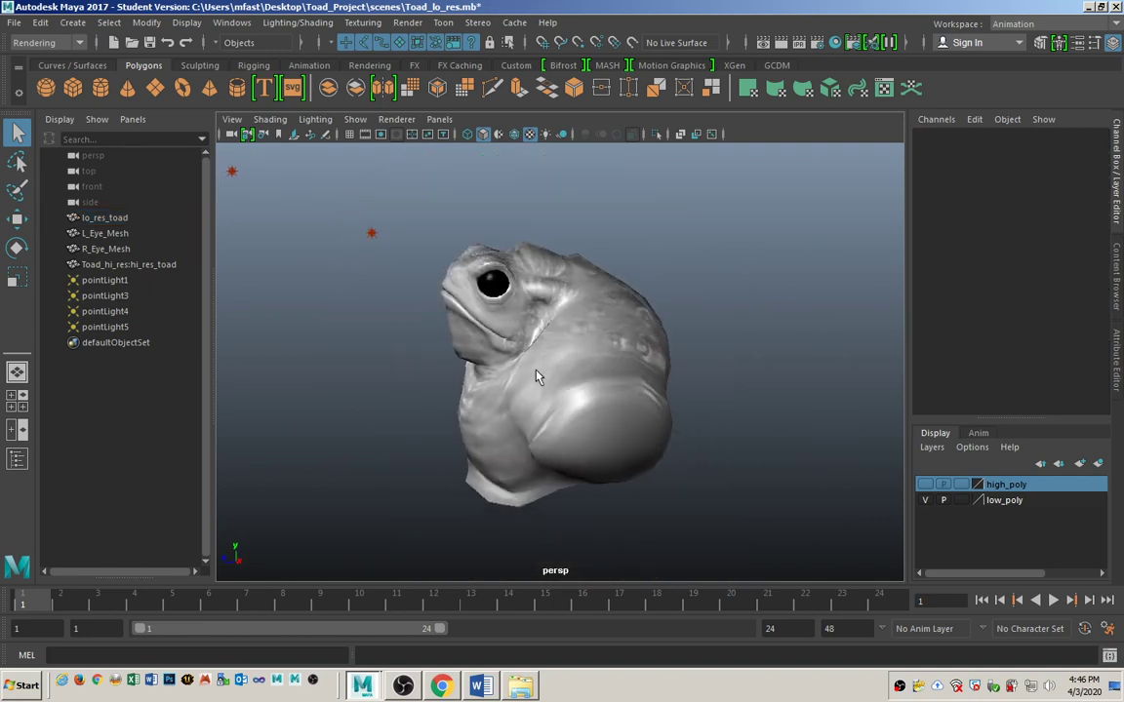
pyautogui.click(602, 351)
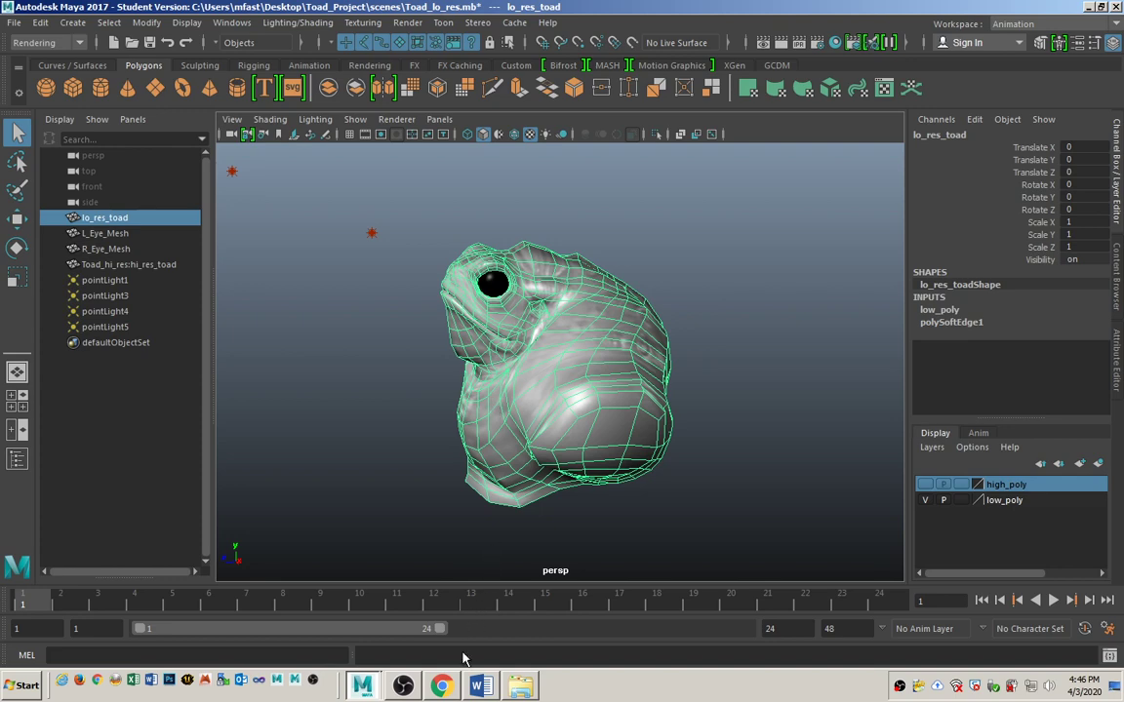
# Switch to the sourceimages folder in Windows Explorer and view the baked FrogLightMap.jpg
pyautogui.click(522, 688)
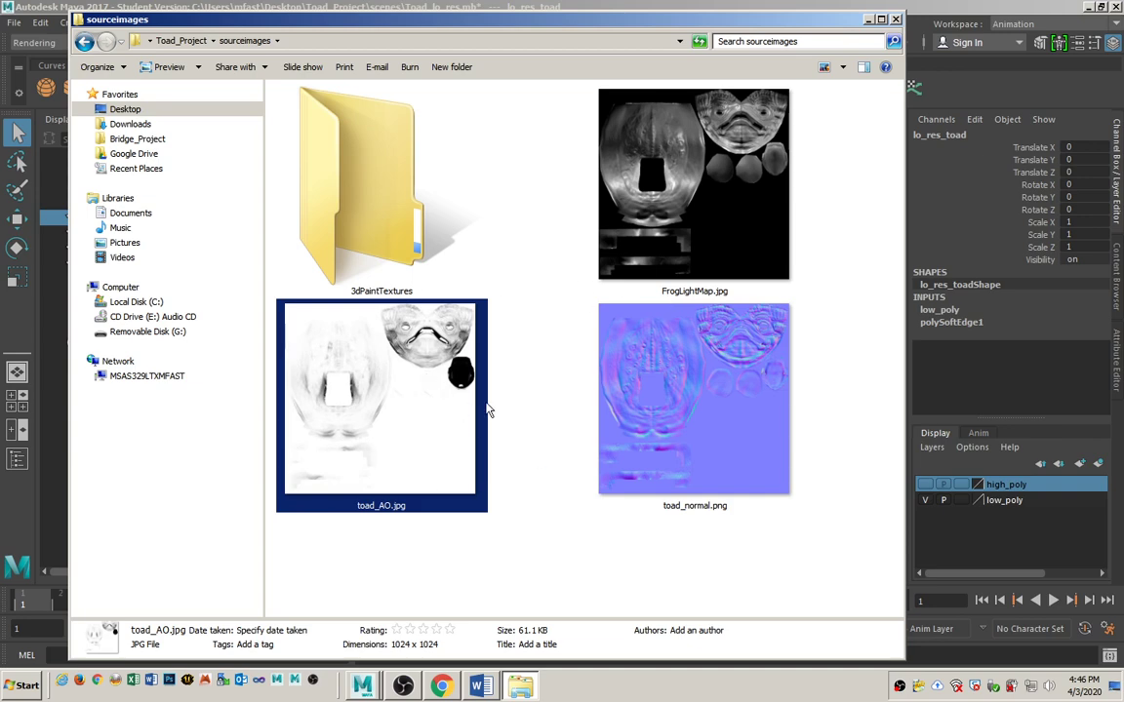
pyautogui.click(613, 190)
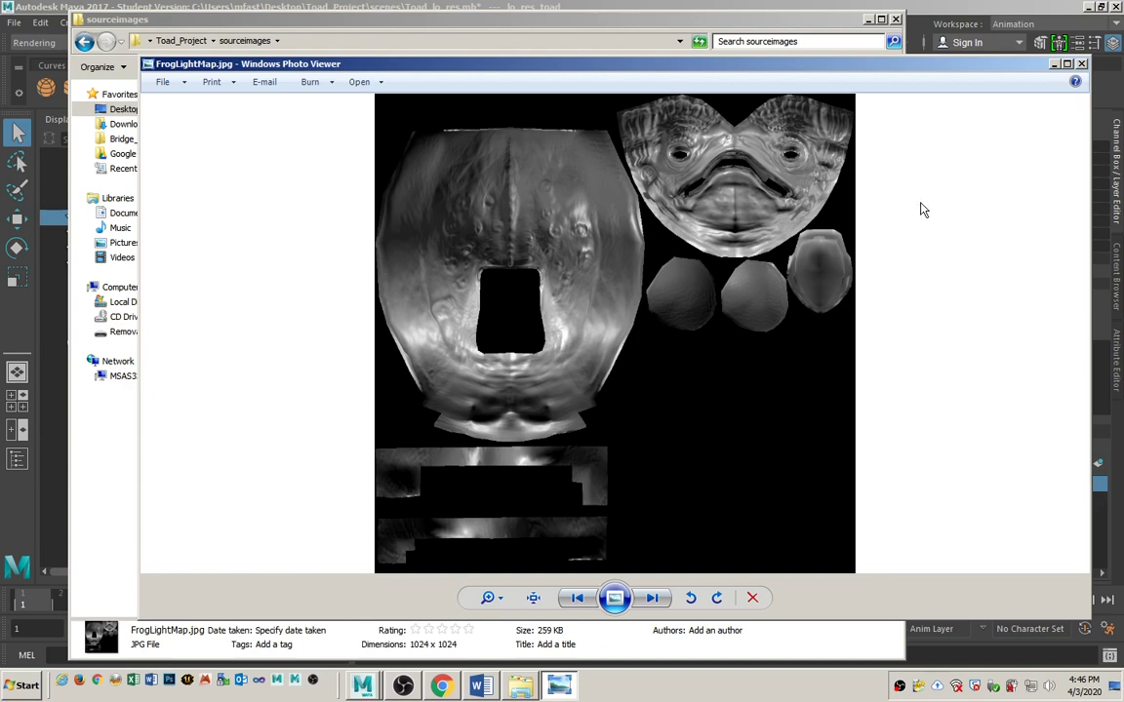
pyautogui.click(1081, 64)
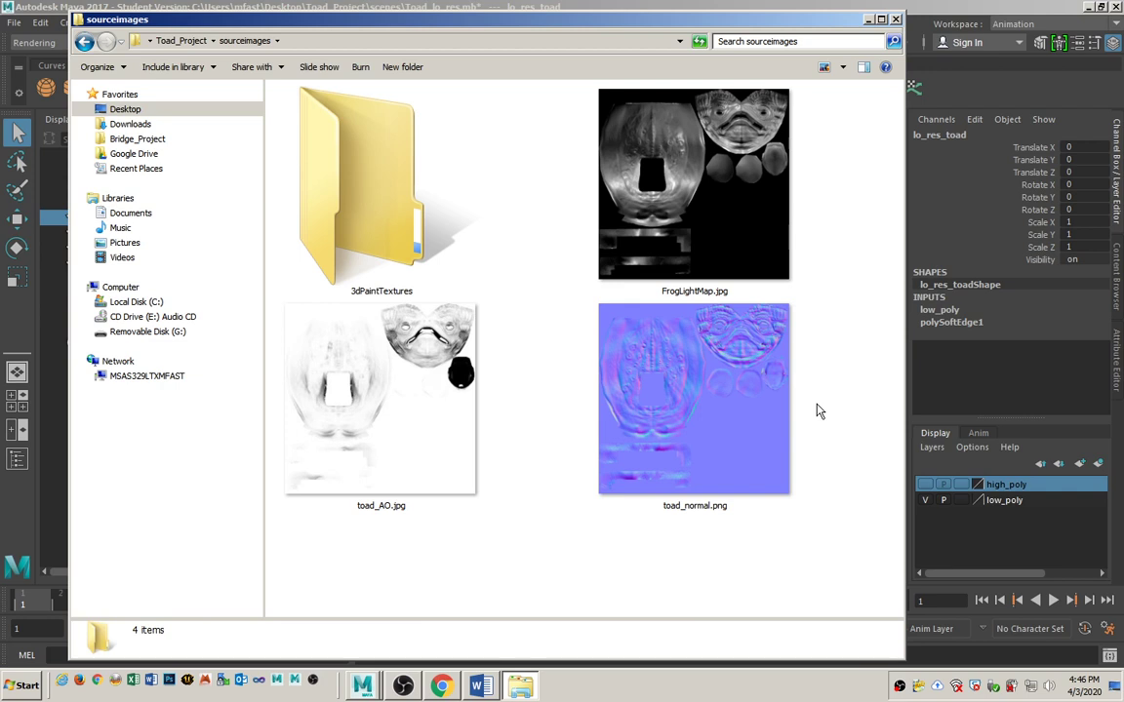
# Compare FrogLightMap.jpg with toad_normal.png and toad_AO.jpg in the photo viewer, then close the viewer
pyautogui.click(408, 395)
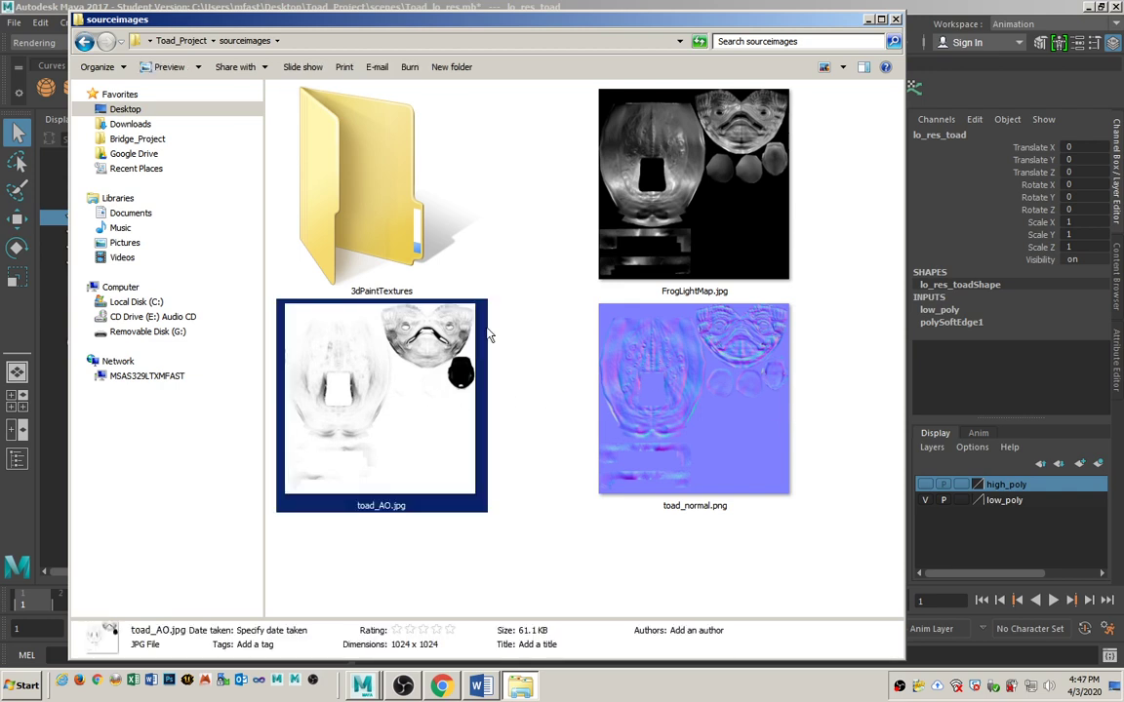
pyautogui.click(614, 210)
pyautogui.click(391, 371)
pyautogui.doubleClick(622, 182)
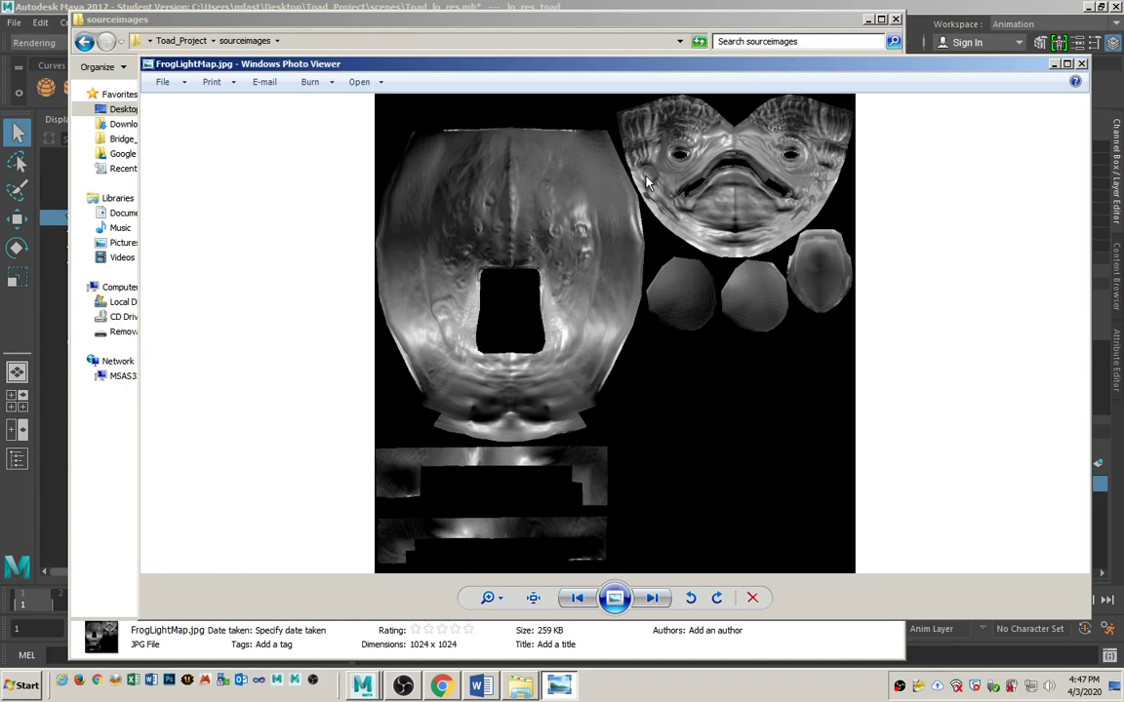
pyautogui.press('Right')
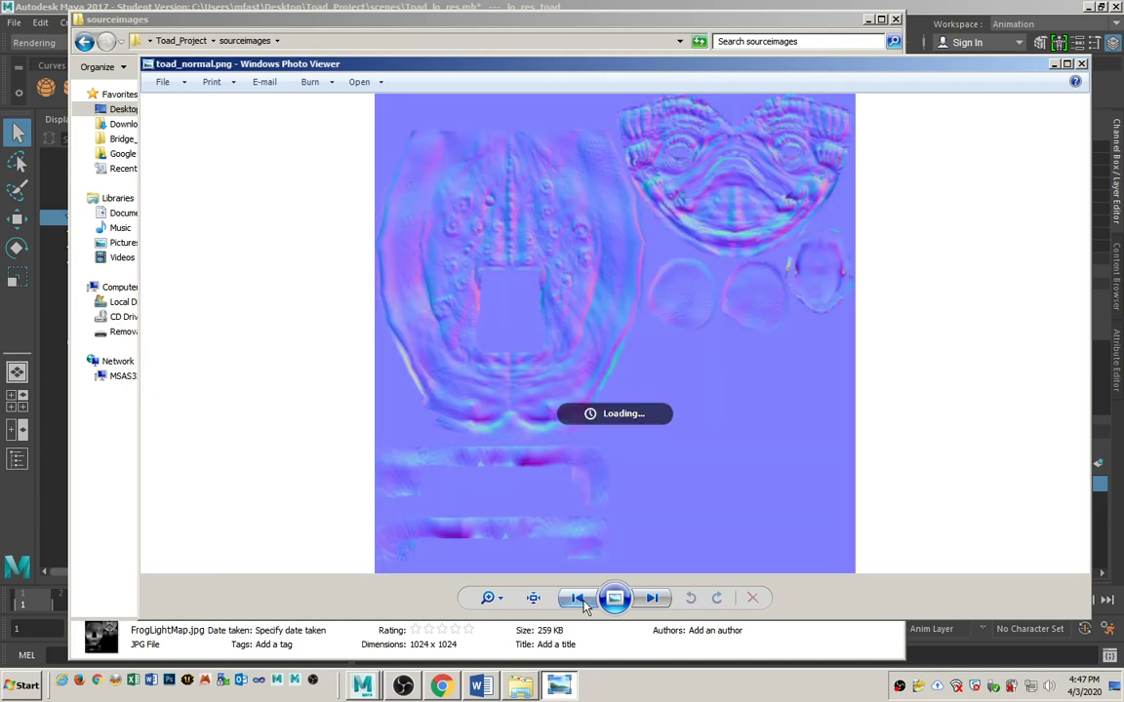
pyautogui.press('Right')
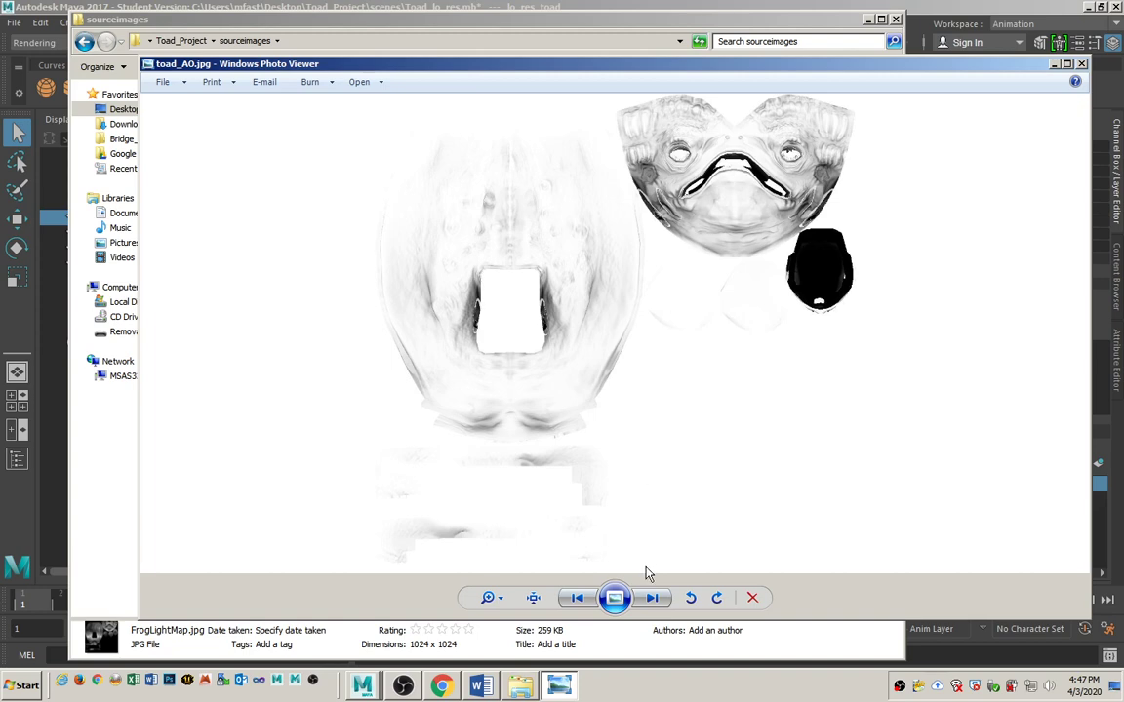
pyautogui.click(653, 599)
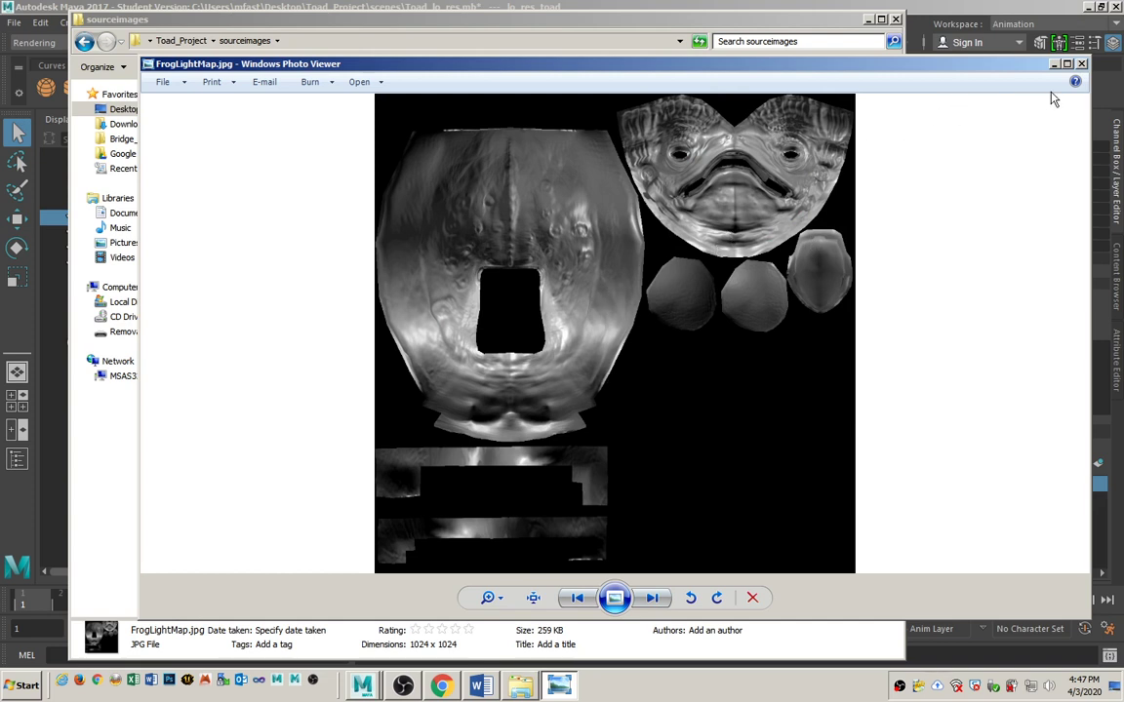
pyautogui.moveTo(1001, 71); pyautogui.dragTo(970, 74)
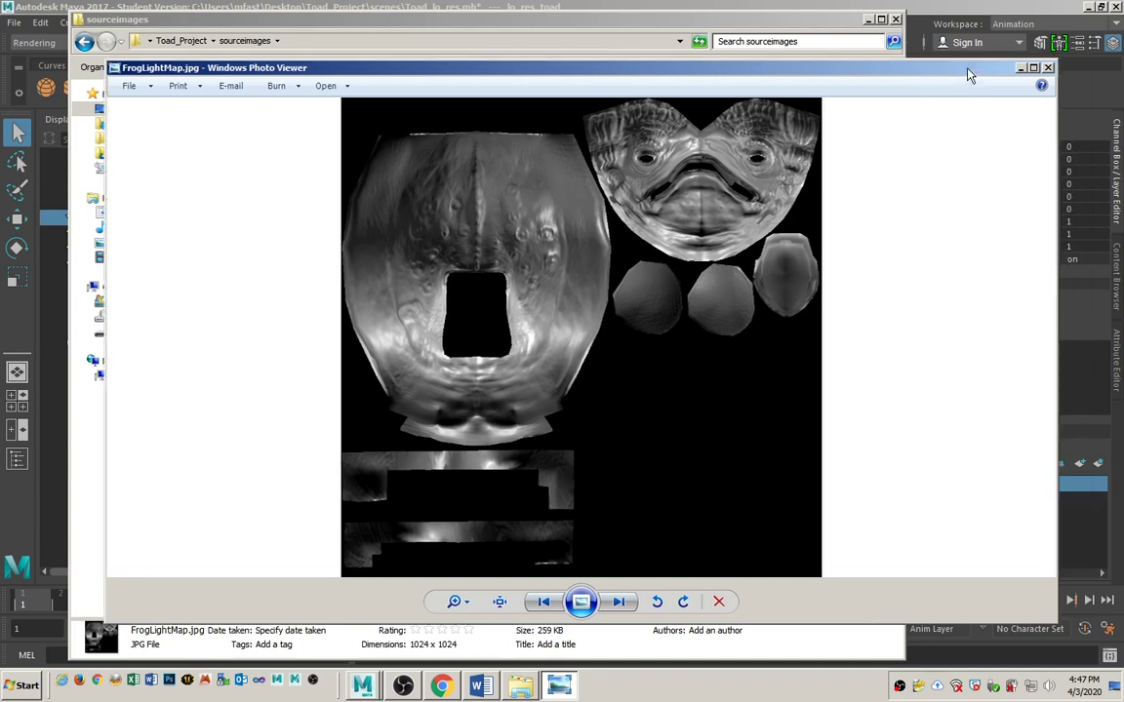
pyautogui.click(1046, 68)
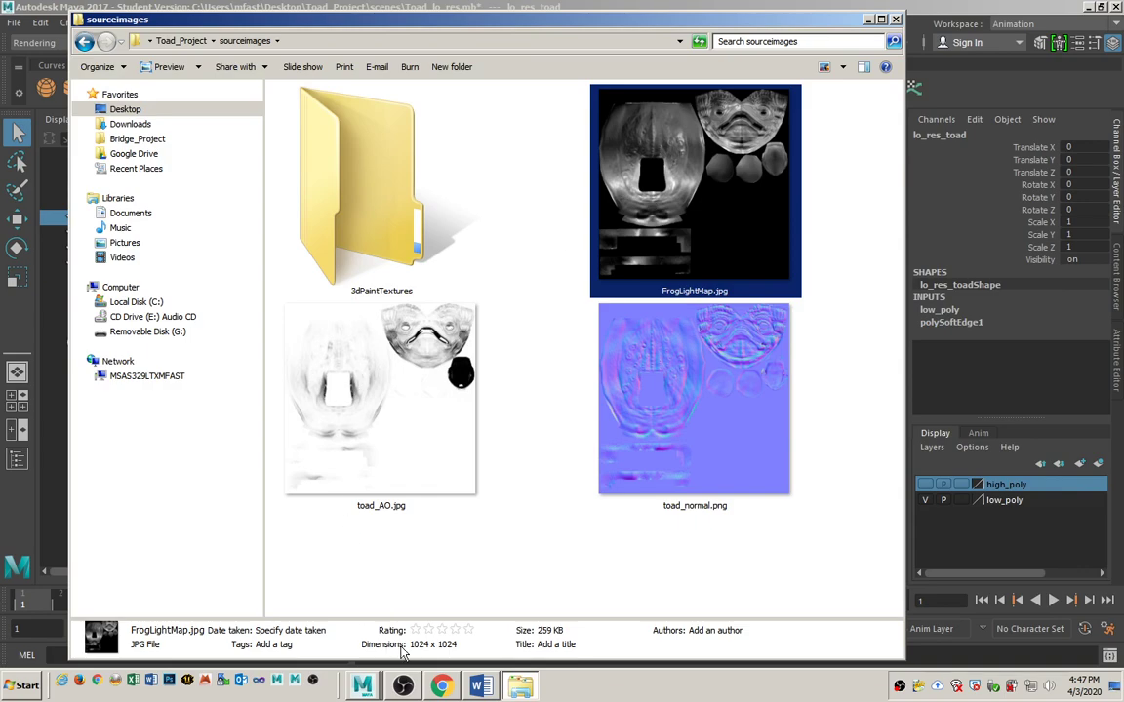
# Switch to ShaderConstruction.docx in Word and read the Adjusting your AO Map directions
pyautogui.click(479, 686)
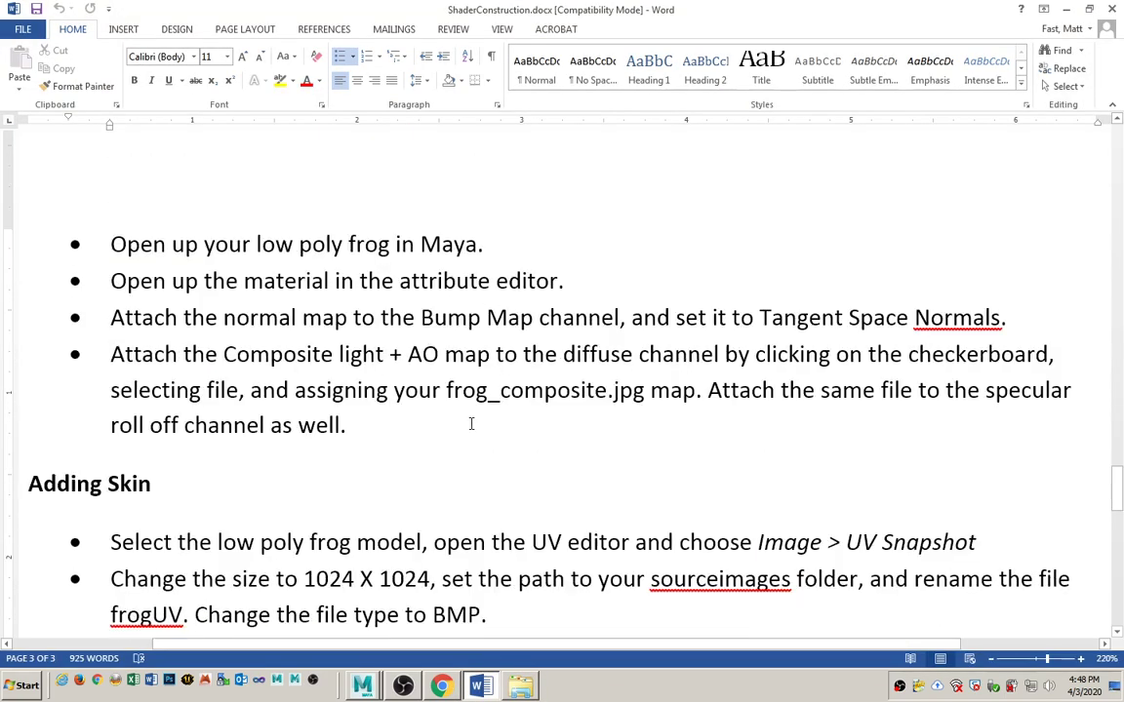
pyautogui.scroll(-3, 464, 424)
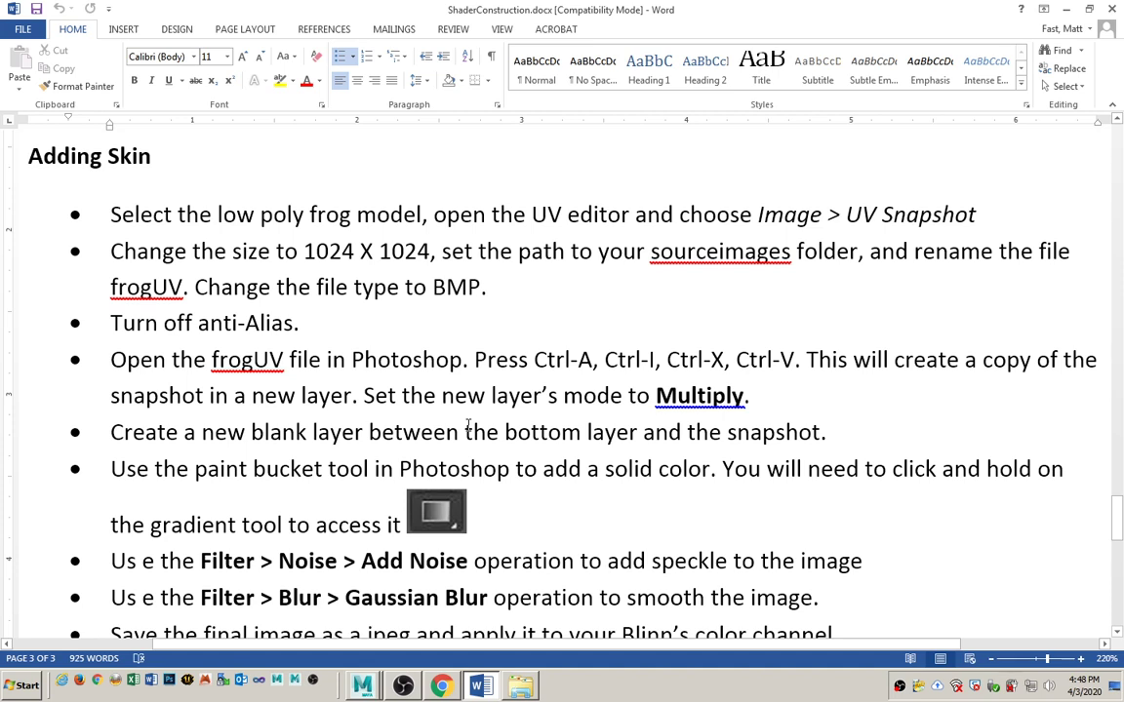
pyautogui.scroll(10, 468, 426)
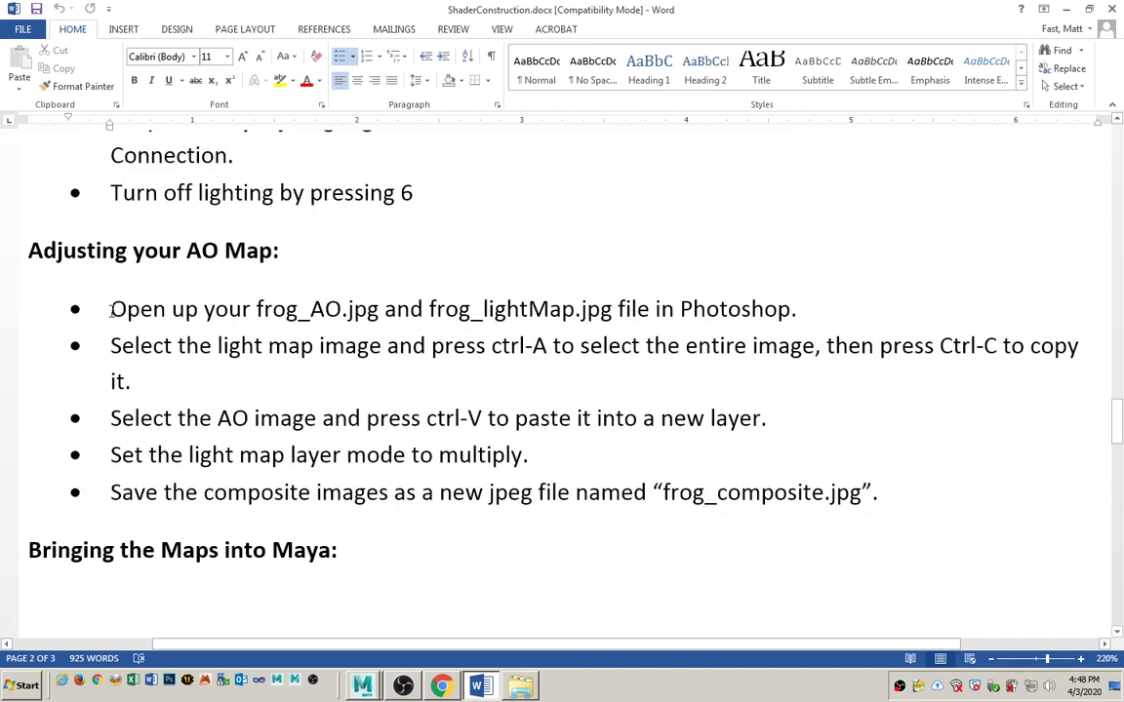
pyautogui.moveTo(110, 310); pyautogui.dragTo(780, 473)
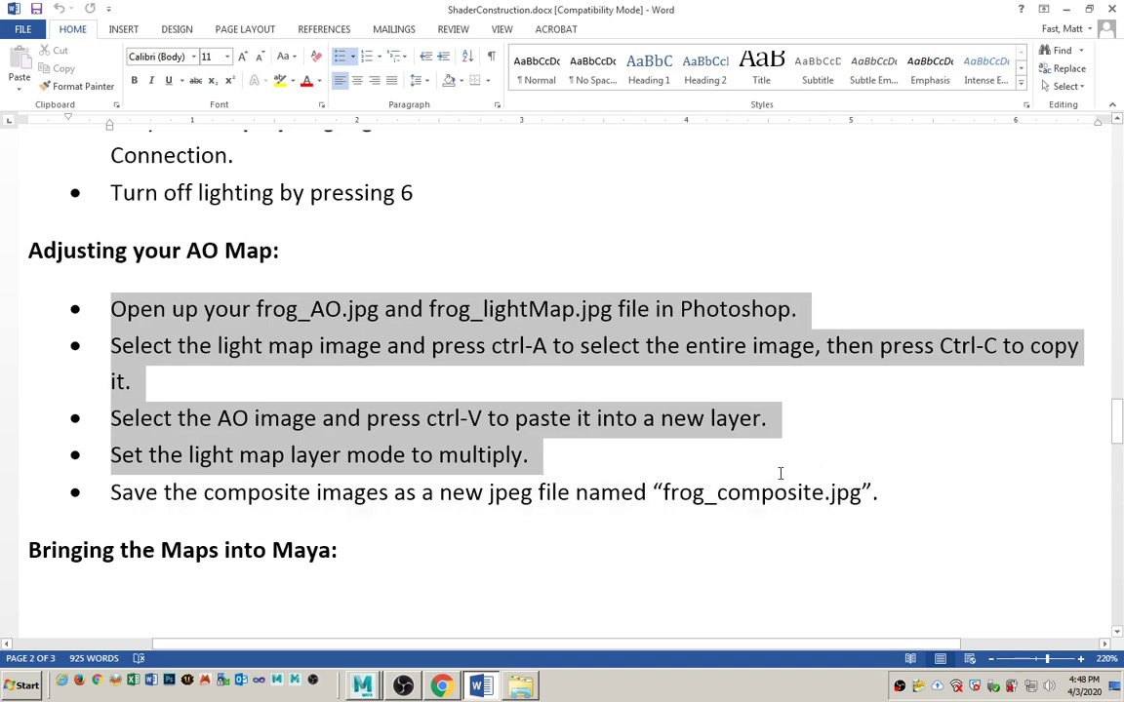
pyautogui.click(567, 456)
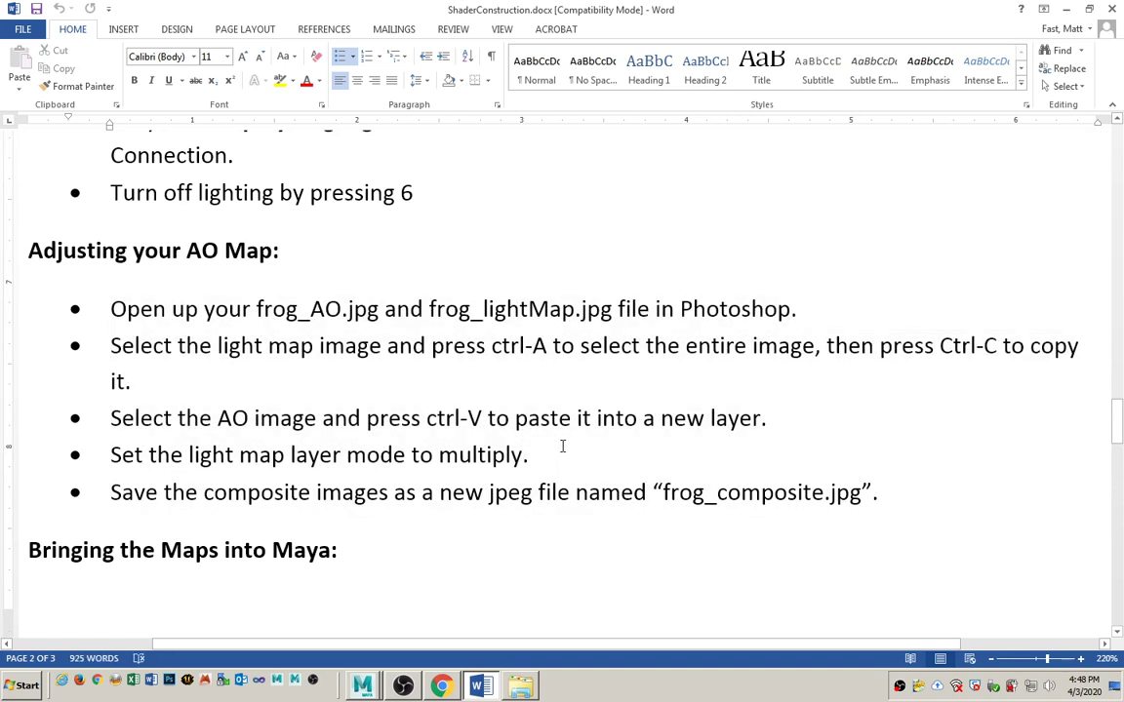
# Switch back to Maya and break the file3 texture connection on the Ambient Color of lo_res_toad's blinn1 material
pyautogui.click(367, 689)
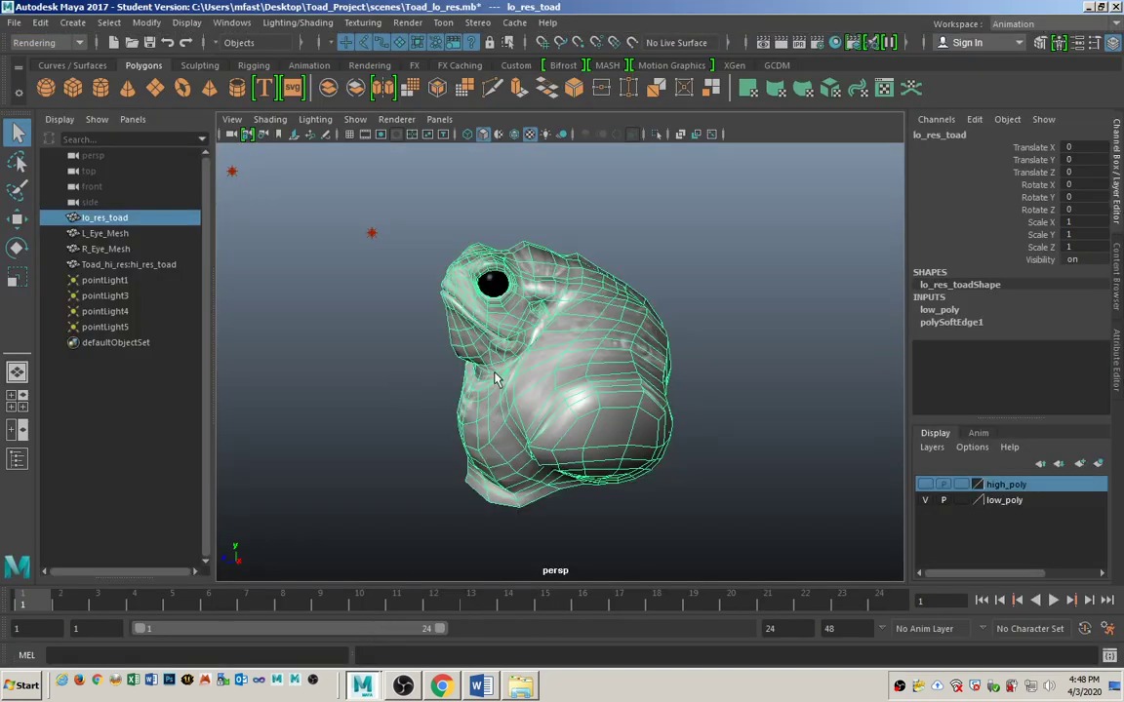
pyautogui.keyDown('alt'); pyautogui.moveTo(469, 403); pyautogui.dragTo(572, 407); pyautogui.keyUp('alt')
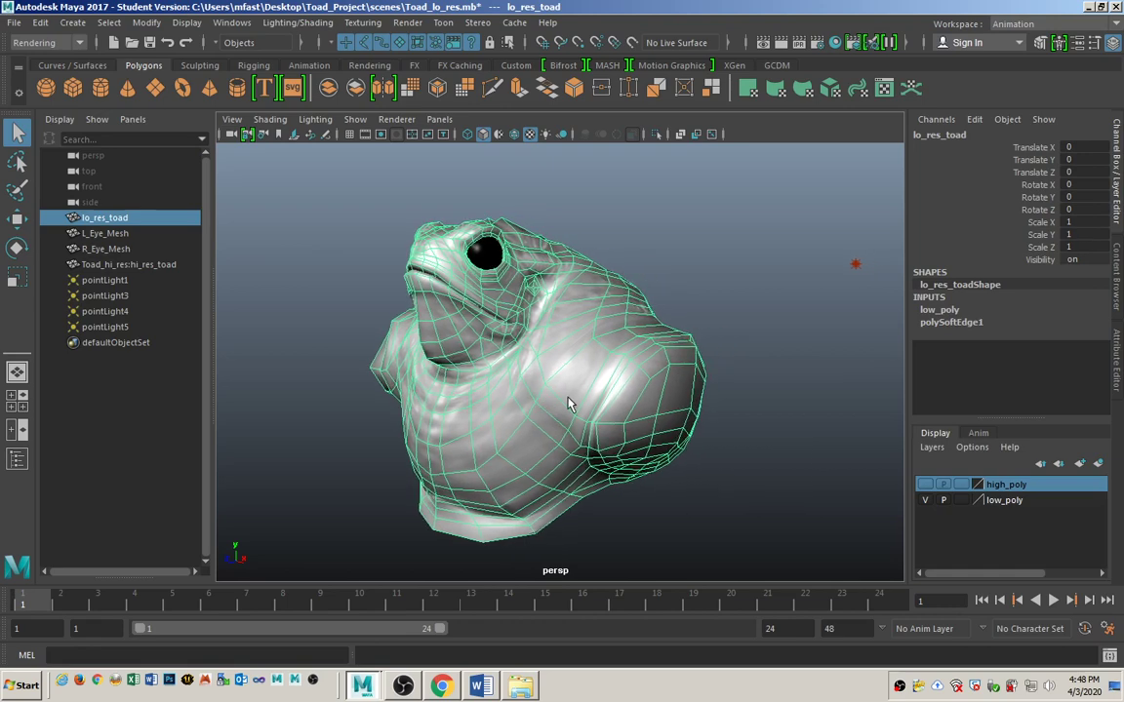
pyautogui.hotkey('ctrl', 'a')
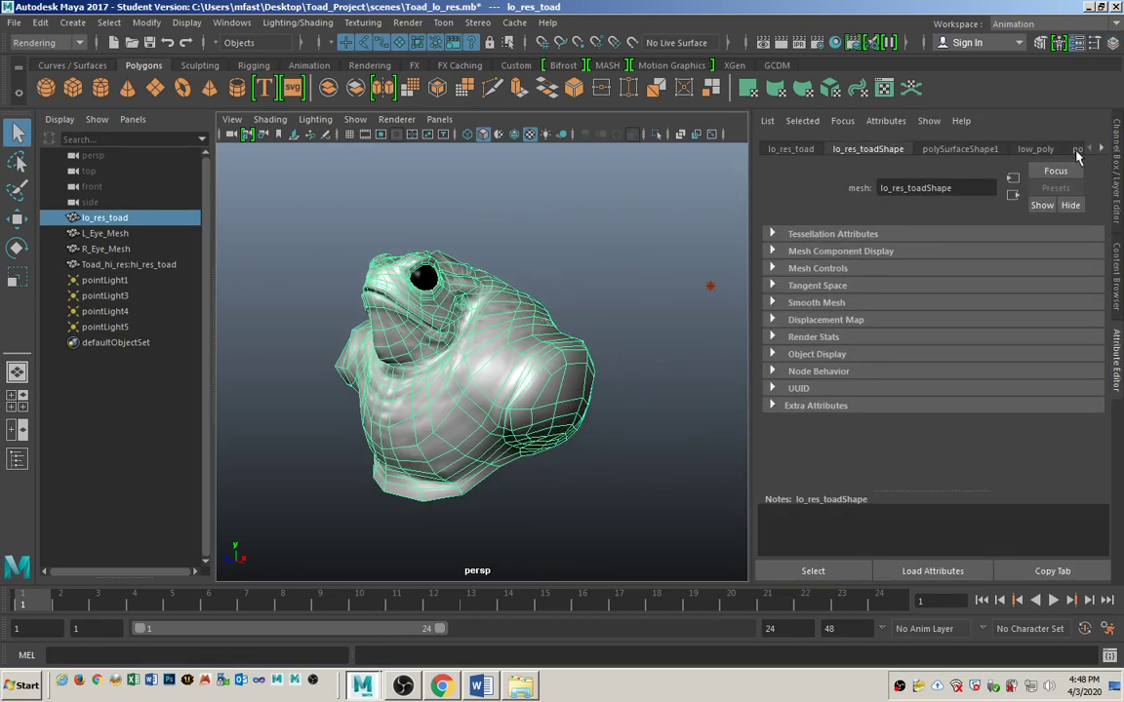
pyautogui.click(1101, 148)
pyautogui.click(1101, 148)
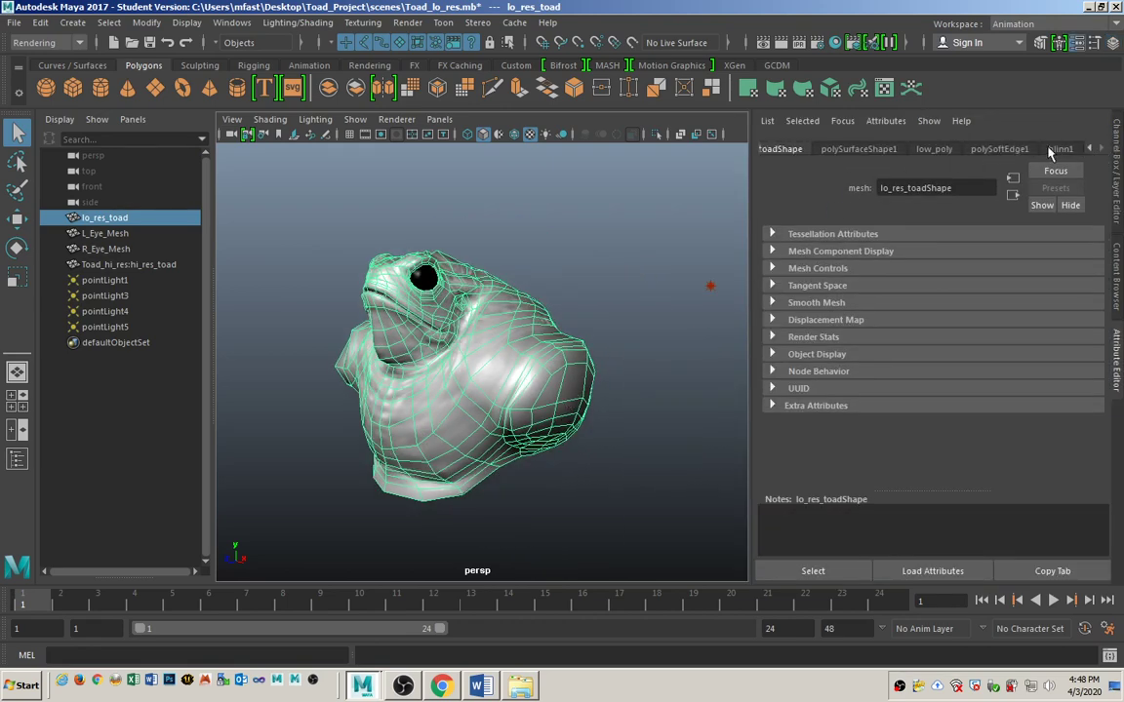
pyautogui.click(1060, 149)
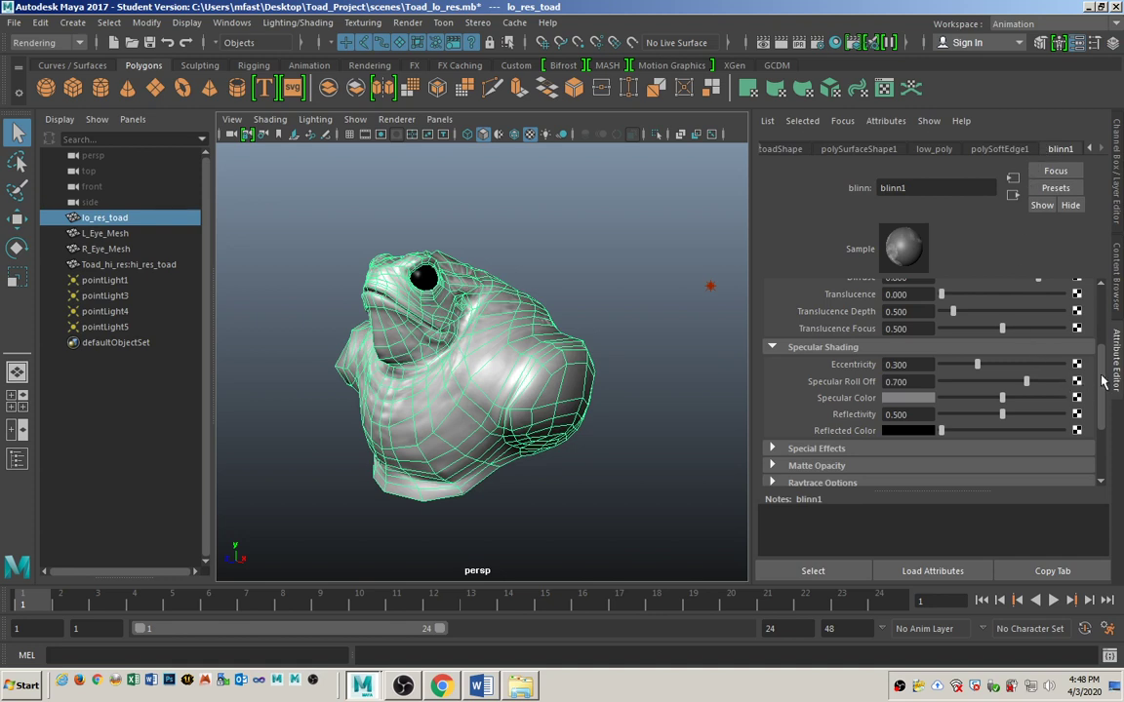
pyautogui.scroll(3, 1103, 341)
pyautogui.scroll(2, 1102, 341)
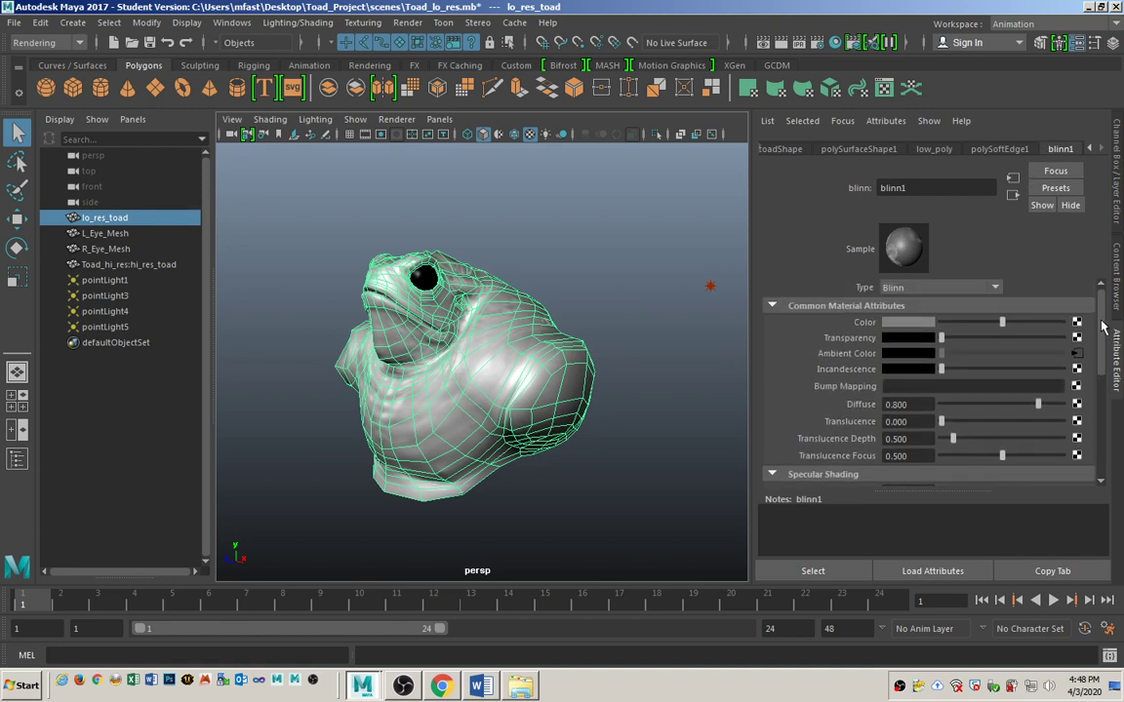
pyautogui.rightClick(860, 357)
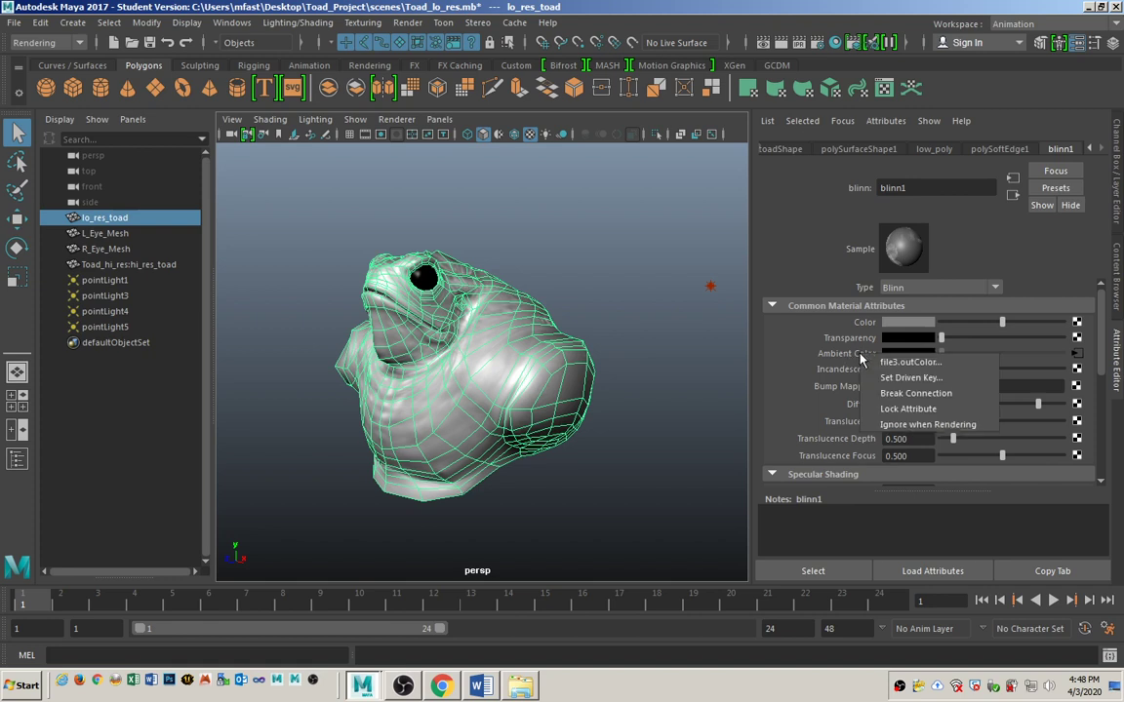
pyautogui.click(897, 388)
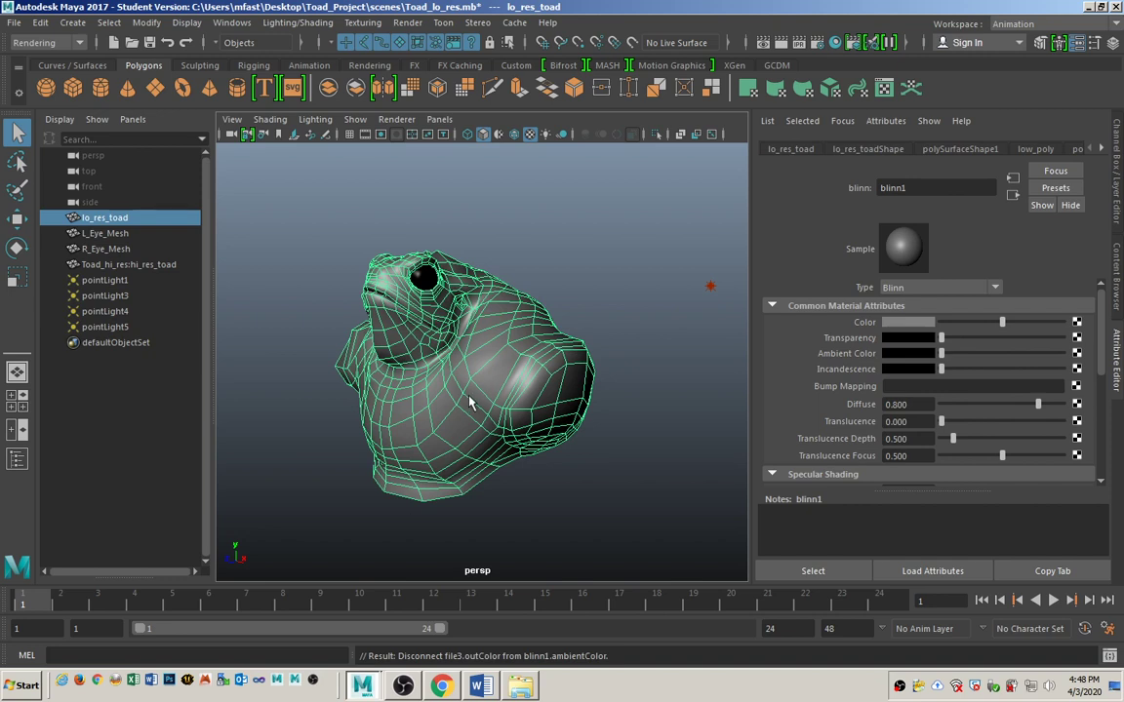
# Delete the four point lights and the Toad_hi_res:hi_res_toad mesh from the scene
pyautogui.click(592, 292)
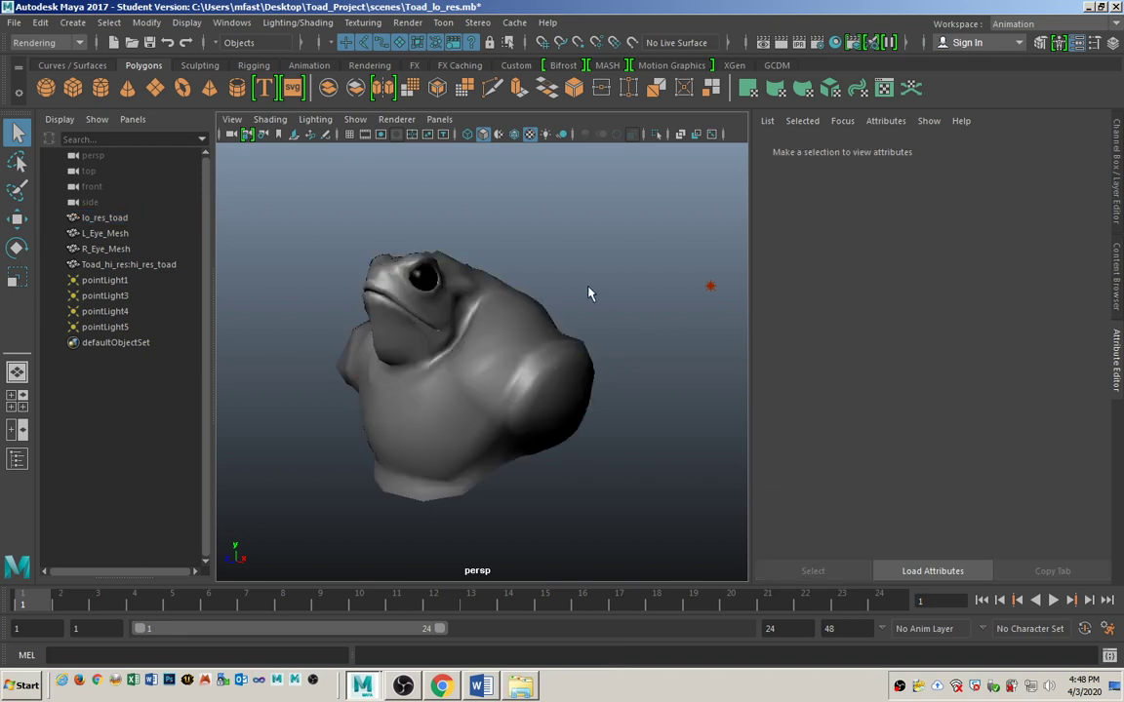
pyautogui.moveTo(140, 282); pyautogui.dragTo(151, 325)
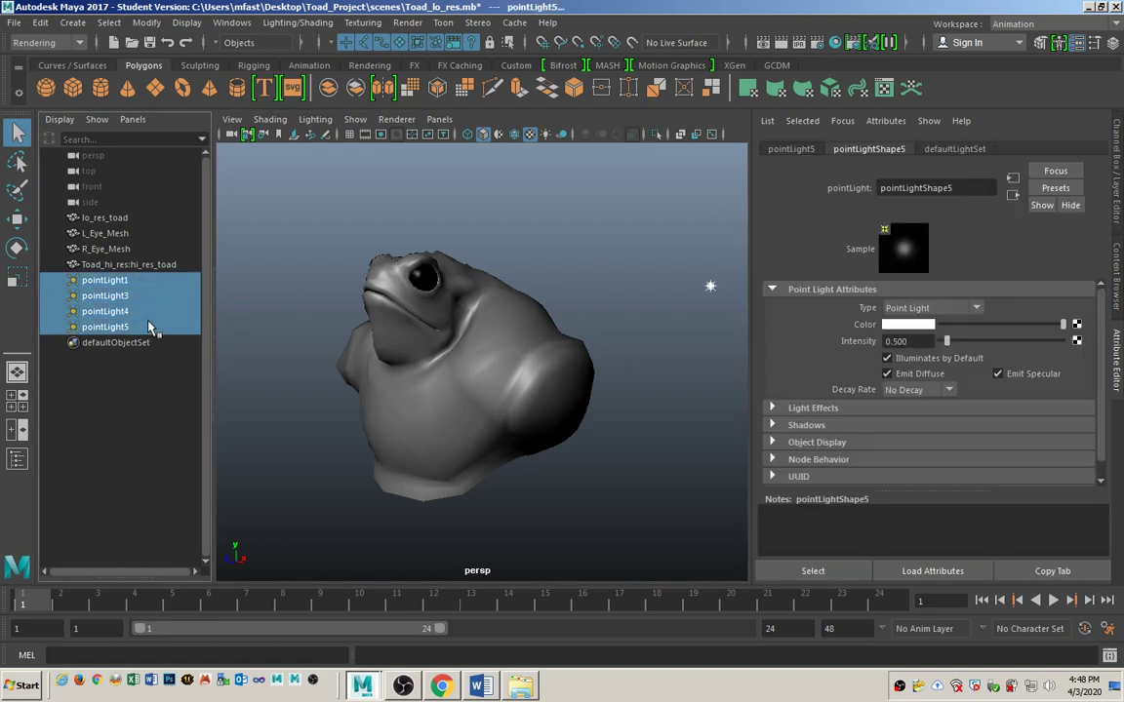
pyautogui.press('Delete')
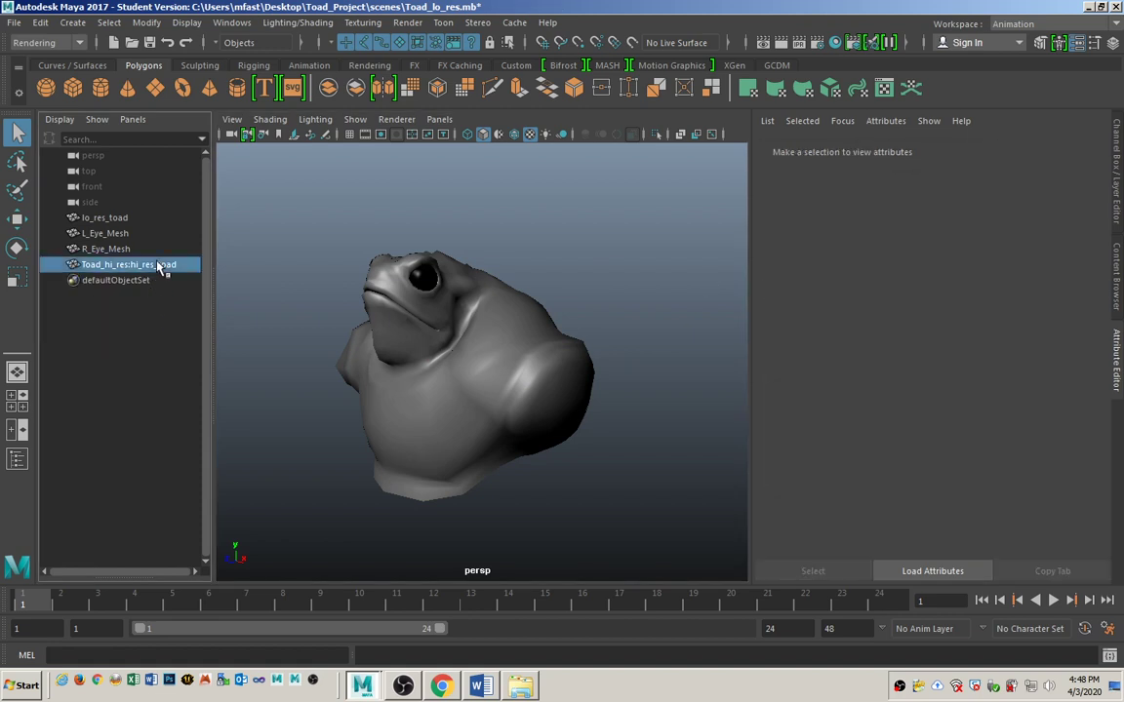
pyautogui.click(164, 266)
pyautogui.press('Delete')
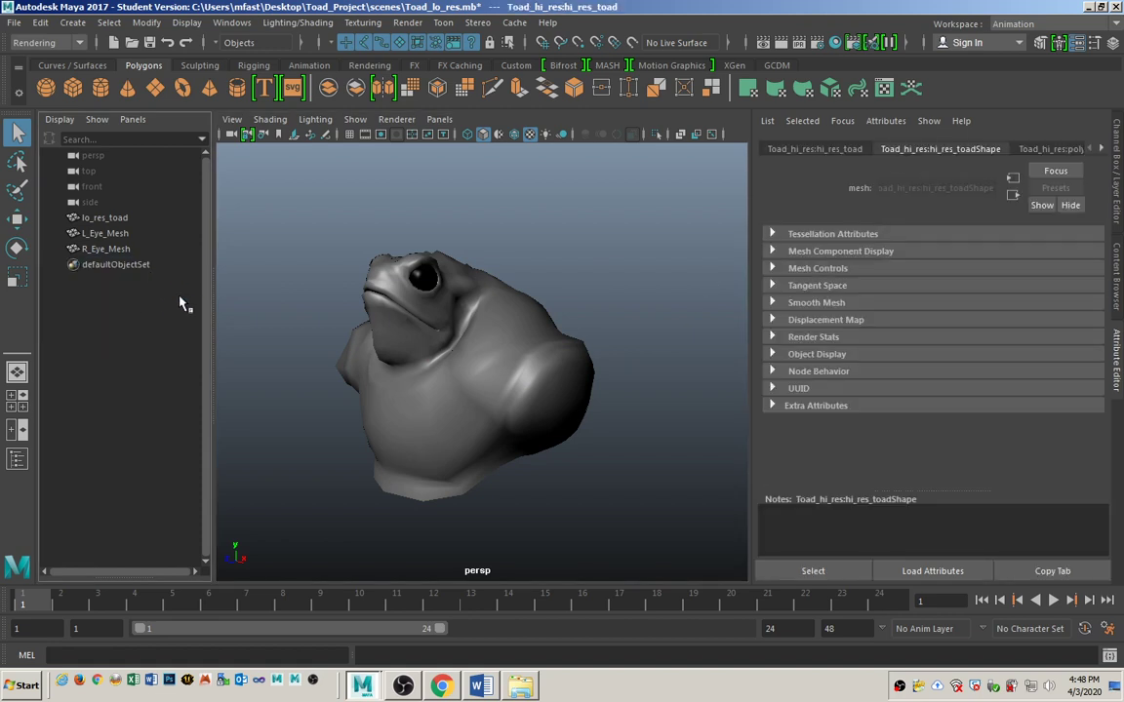
# Delete all construction history in the scene to clean up lo_res_toad
pyautogui.click(143, 219)
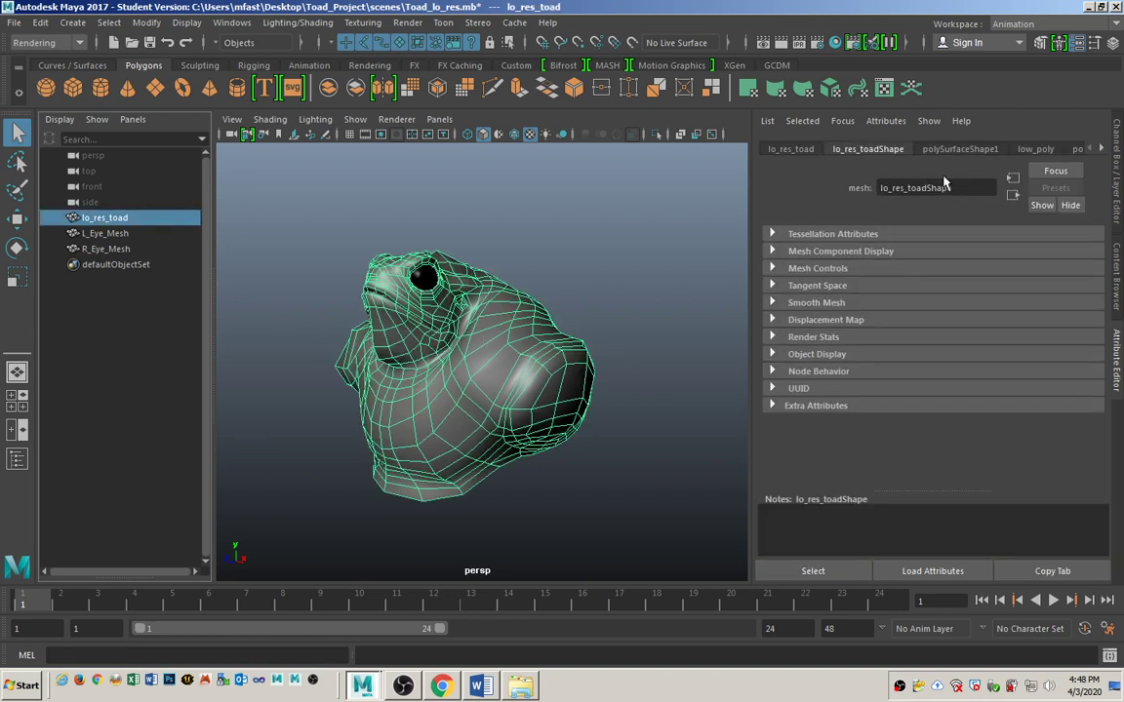
pyautogui.click(1100, 149)
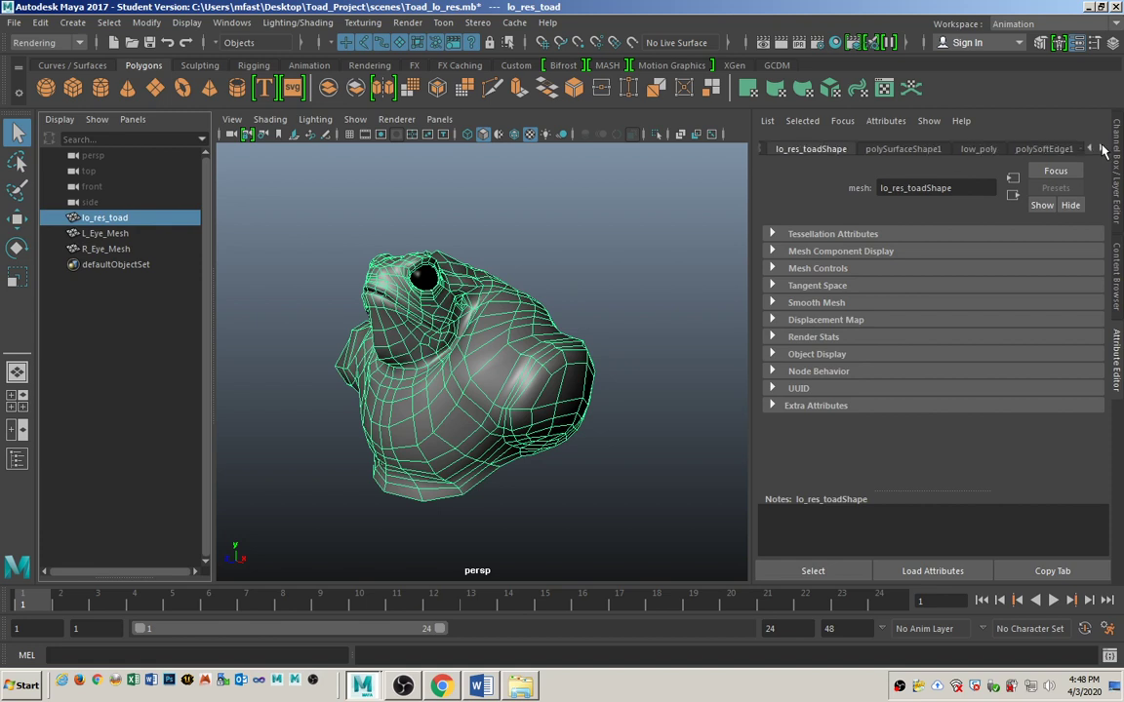
pyautogui.click(1088, 149)
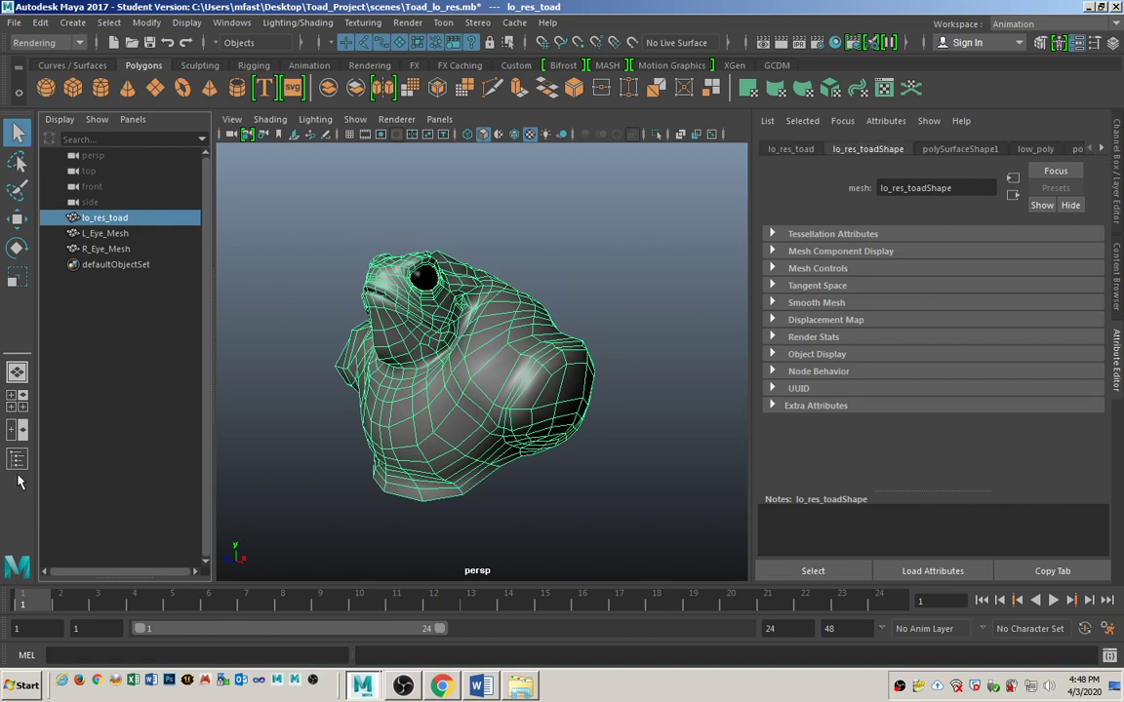
pyautogui.click(40, 22)
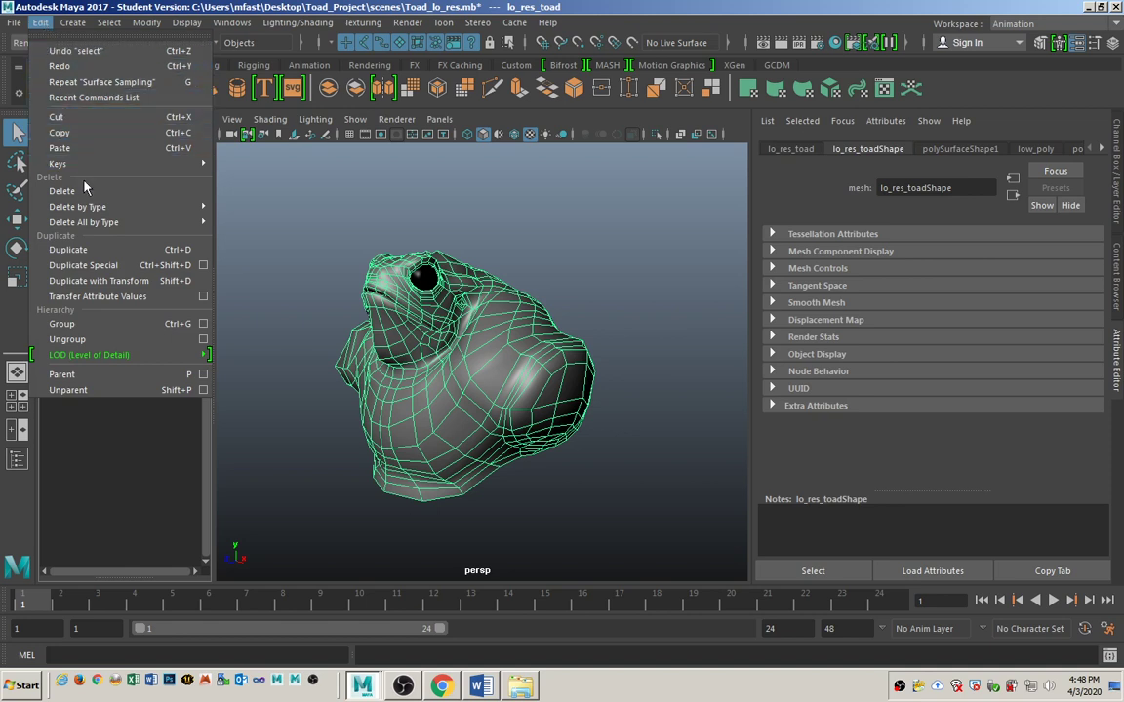
pyautogui.moveTo(88, 222)
pyautogui.click(244, 194)
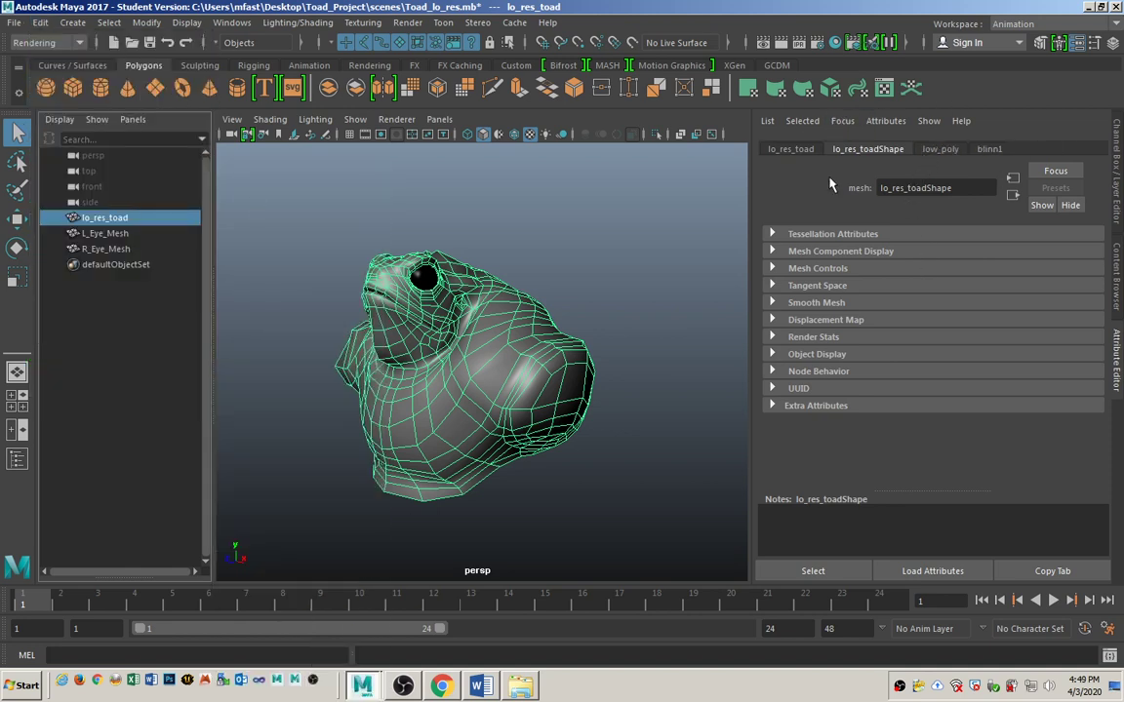
# Attach a File texture to the Bump Mapping attribute of lo_res_toad's blinn1 material
pyautogui.click(988, 149)
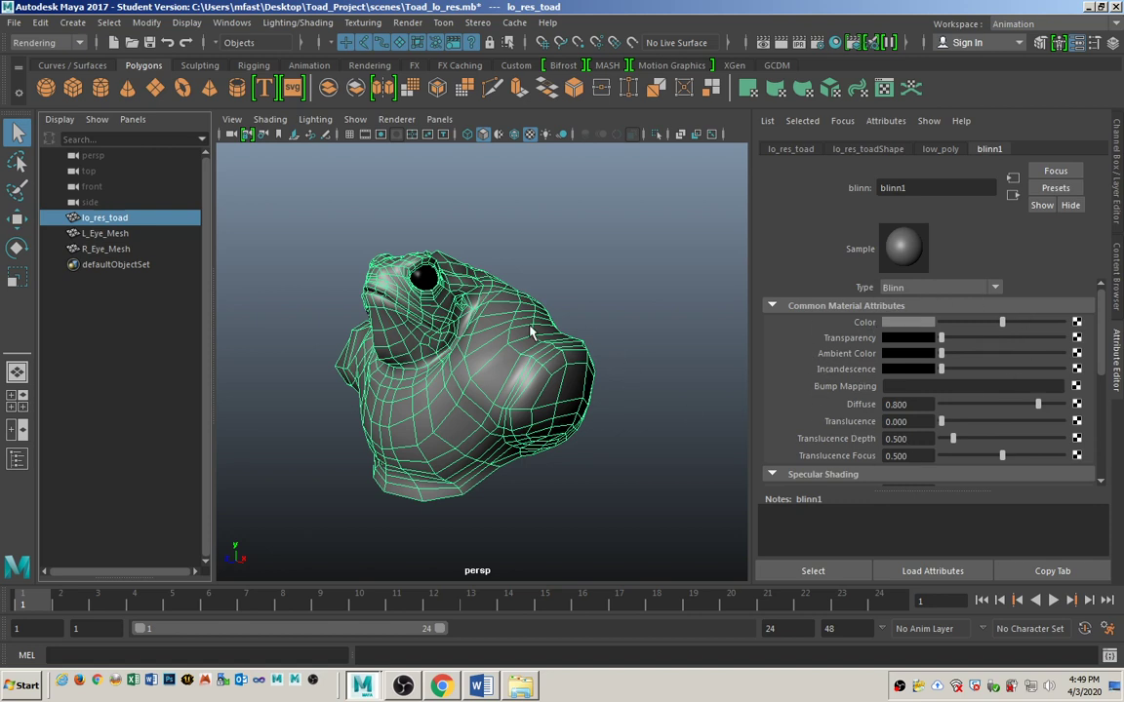
pyautogui.click(609, 283)
pyautogui.keyDown('alt'); pyautogui.moveTo(602, 311); pyautogui.dragTo(590, 337); pyautogui.keyUp('alt')
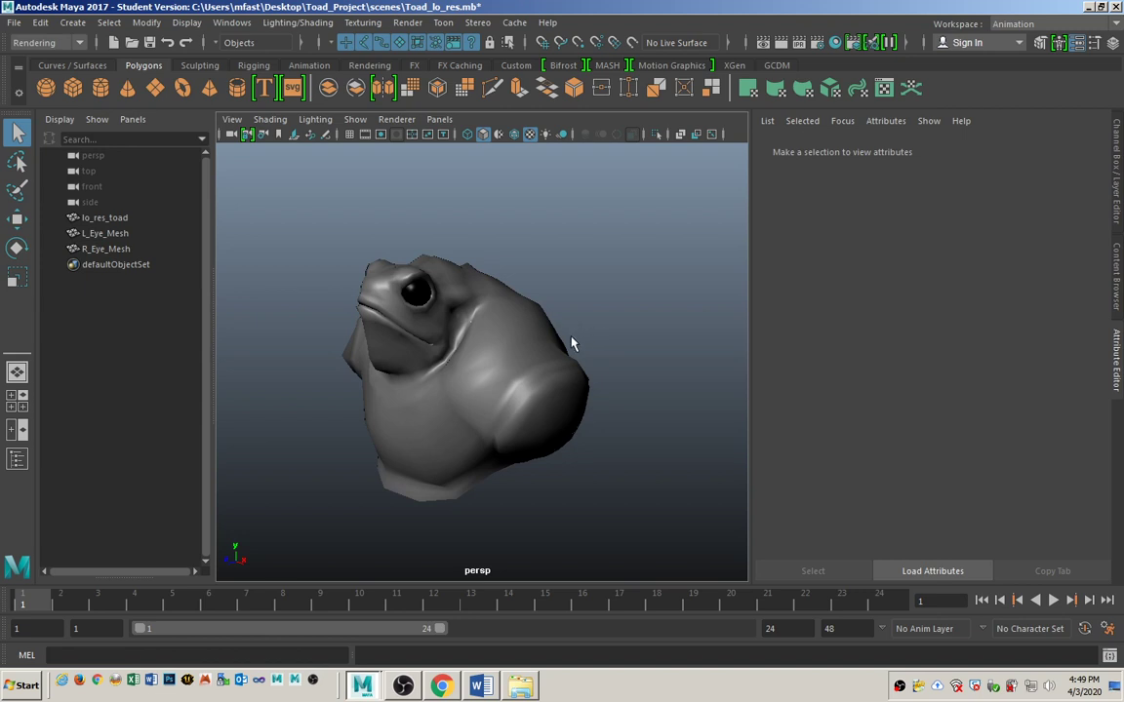
pyautogui.click(508, 367)
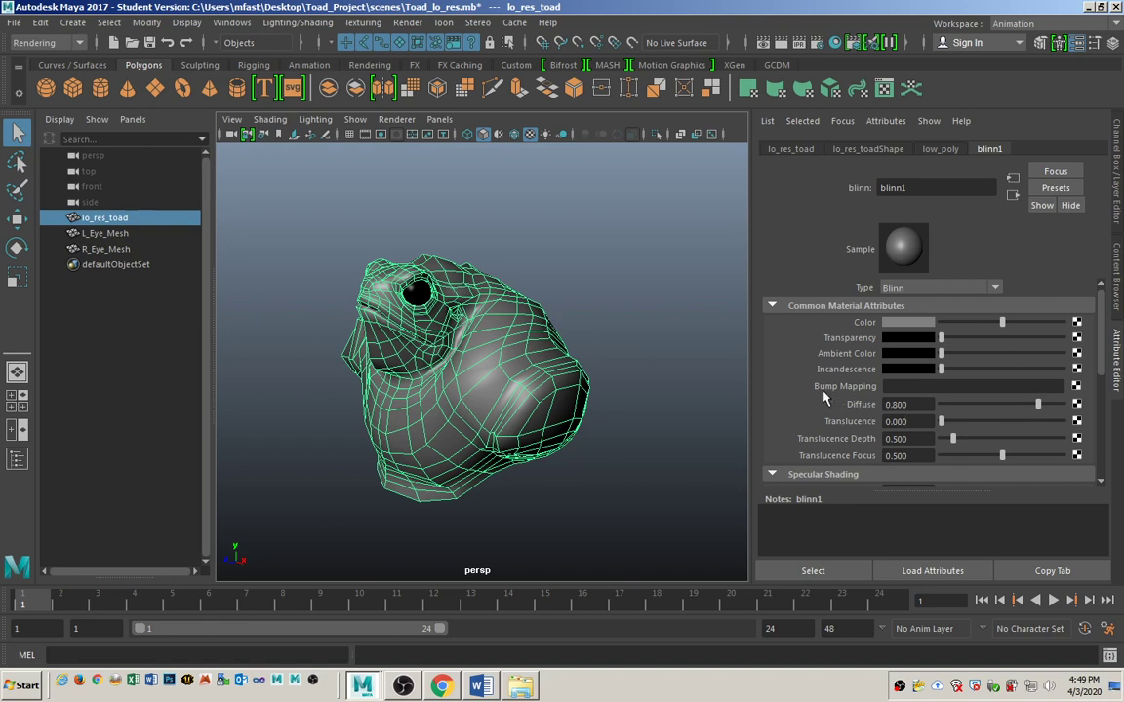
pyautogui.click(1077, 388)
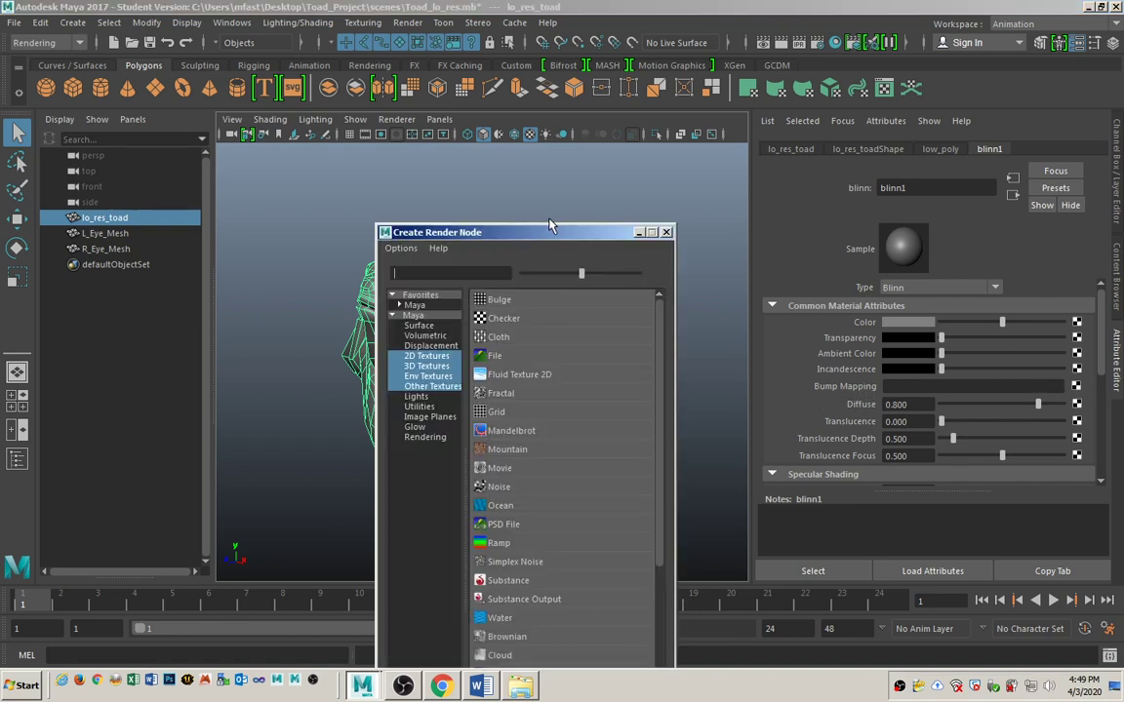
pyautogui.moveTo(501, 232); pyautogui.dragTo(524, 101)
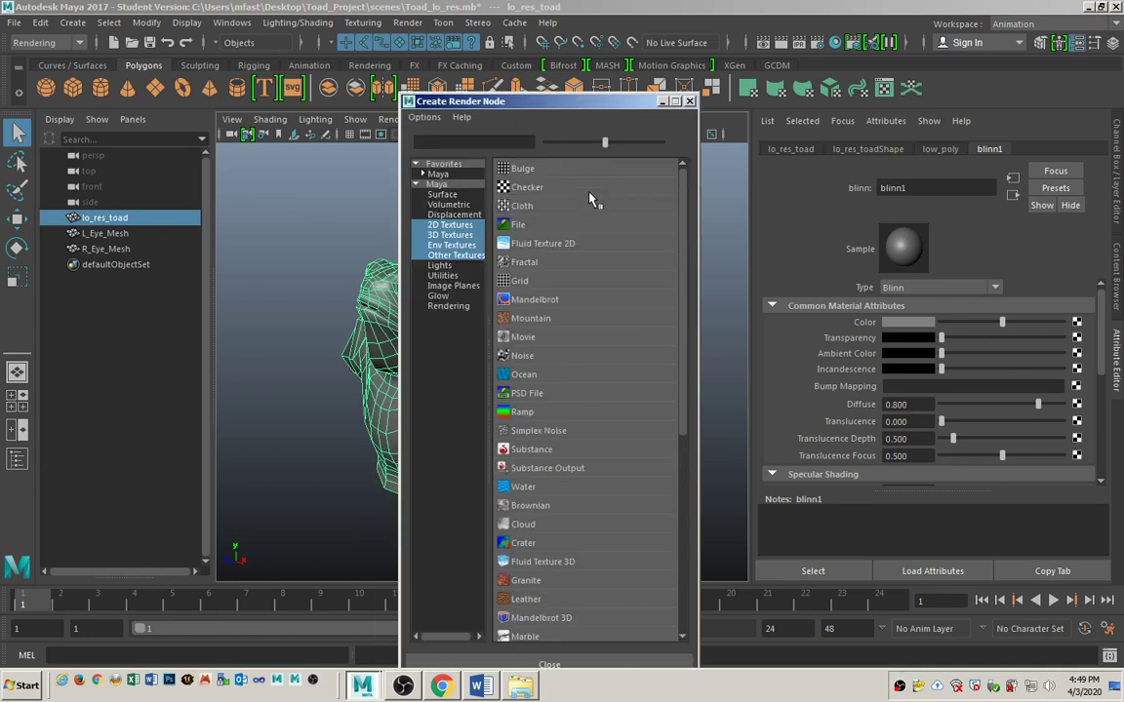
pyautogui.click(520, 226)
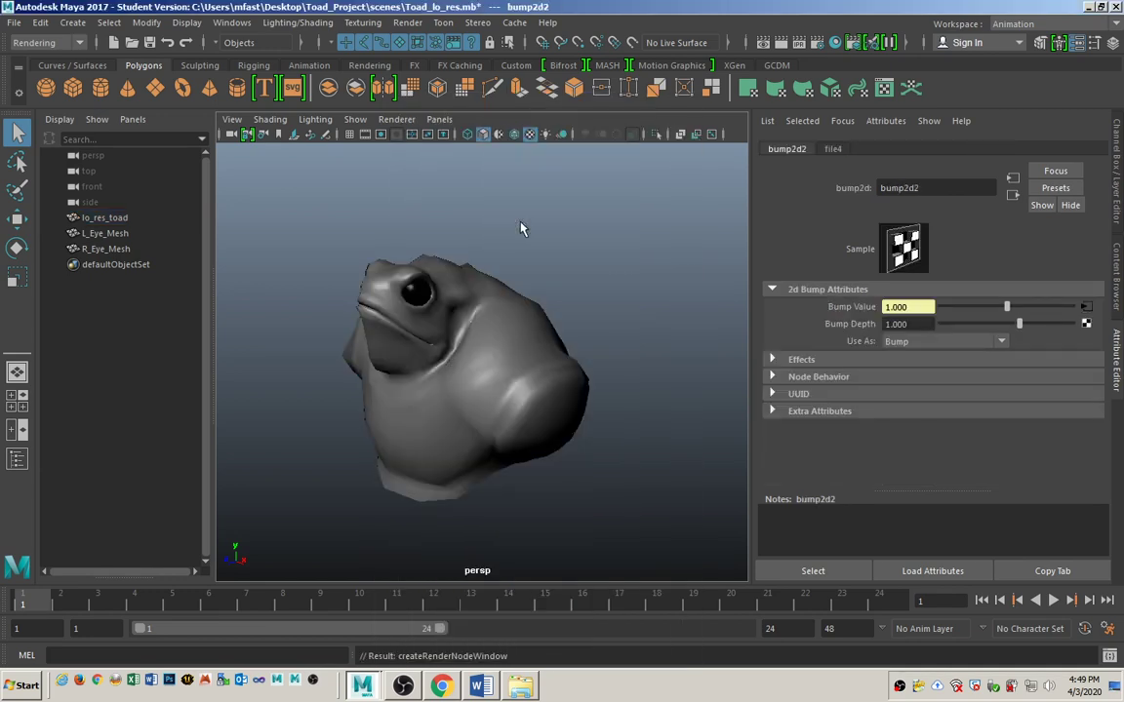
# Set the bump node to Tangent Space Normals and load toad_normal.png from the sourceimages folder as its image
pyautogui.click(883, 343)
pyautogui.click(912, 375)
pyautogui.click(1086, 309)
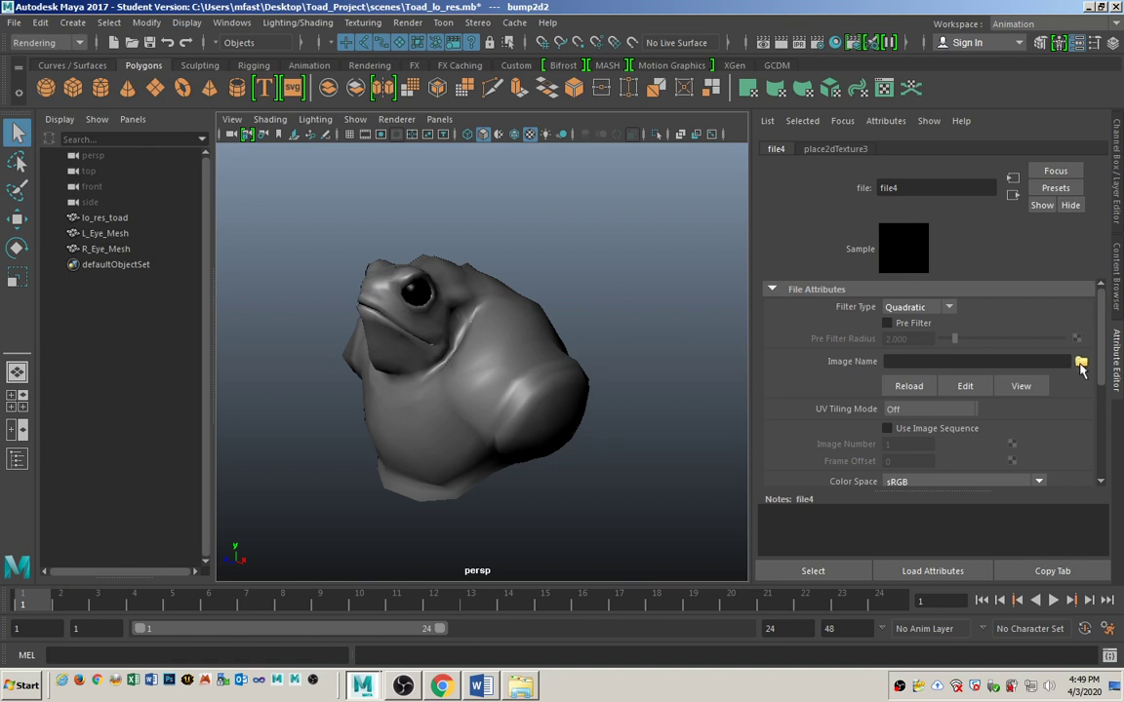
pyautogui.click(1080, 362)
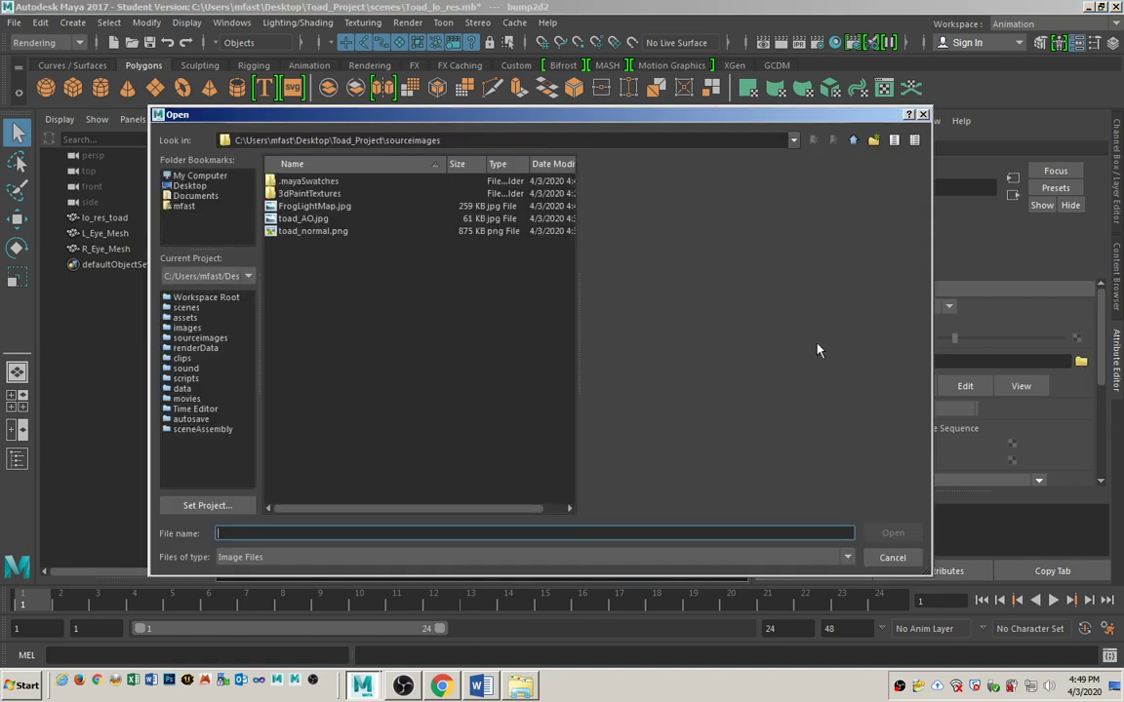
pyautogui.click(322, 231)
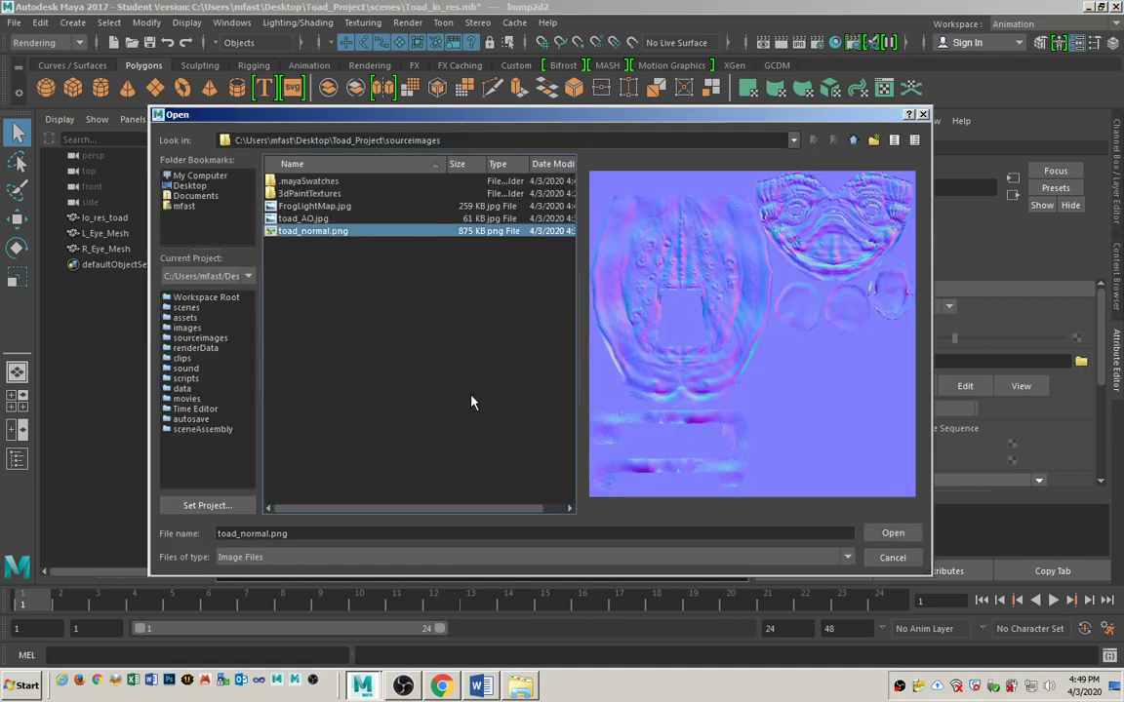
pyautogui.click(891, 535)
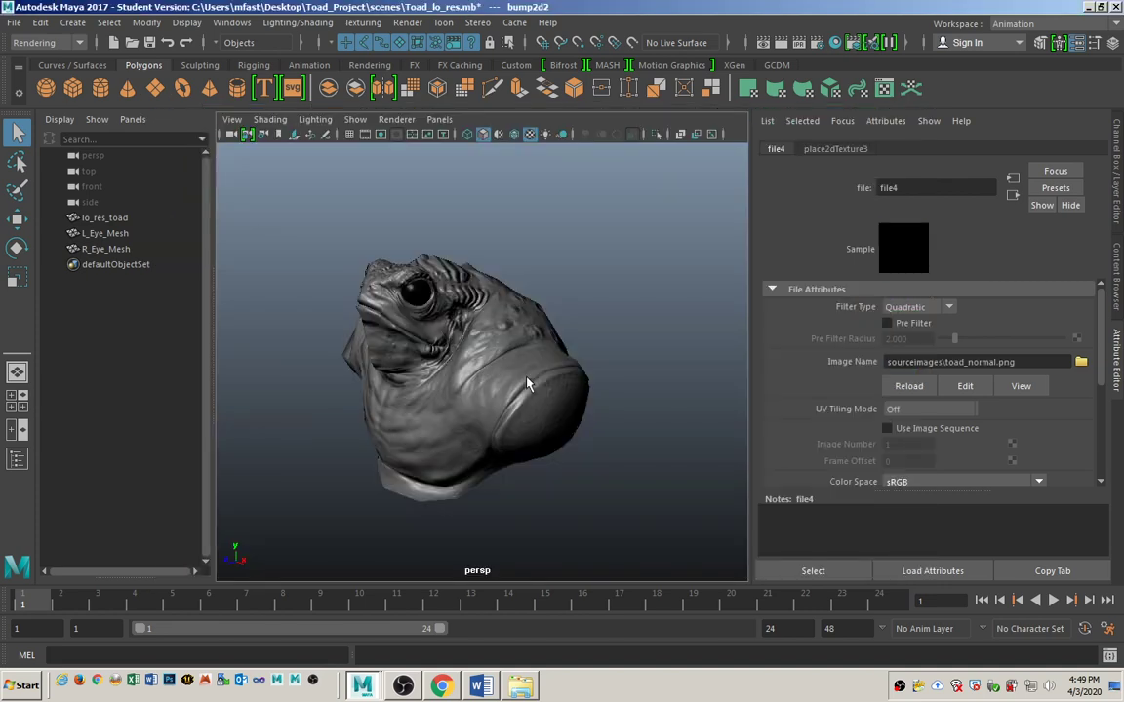
# Examine the normal-mapped toad from several angles and compare it with and without textured shading
pyautogui.click(631, 348)
pyautogui.keyDown('alt'); pyautogui.moveTo(437, 425); pyautogui.dragTo(554, 391); pyautogui.keyUp('alt')
pyautogui.click(516, 378)
pyautogui.keyDown('alt'); pyautogui.moveTo(591, 457); pyautogui.dragTo(478, 479); pyautogui.keyUp('alt')
pyautogui.click(592, 388)
pyautogui.keyDown('alt'); pyautogui.moveTo(421, 436); pyautogui.dragTo(547, 413, button='right'); pyautogui.keyUp('alt')
pyautogui.keyDown('alt'); pyautogui.moveTo(546, 414); pyautogui.dragTo(534, 315); pyautogui.keyUp('alt')
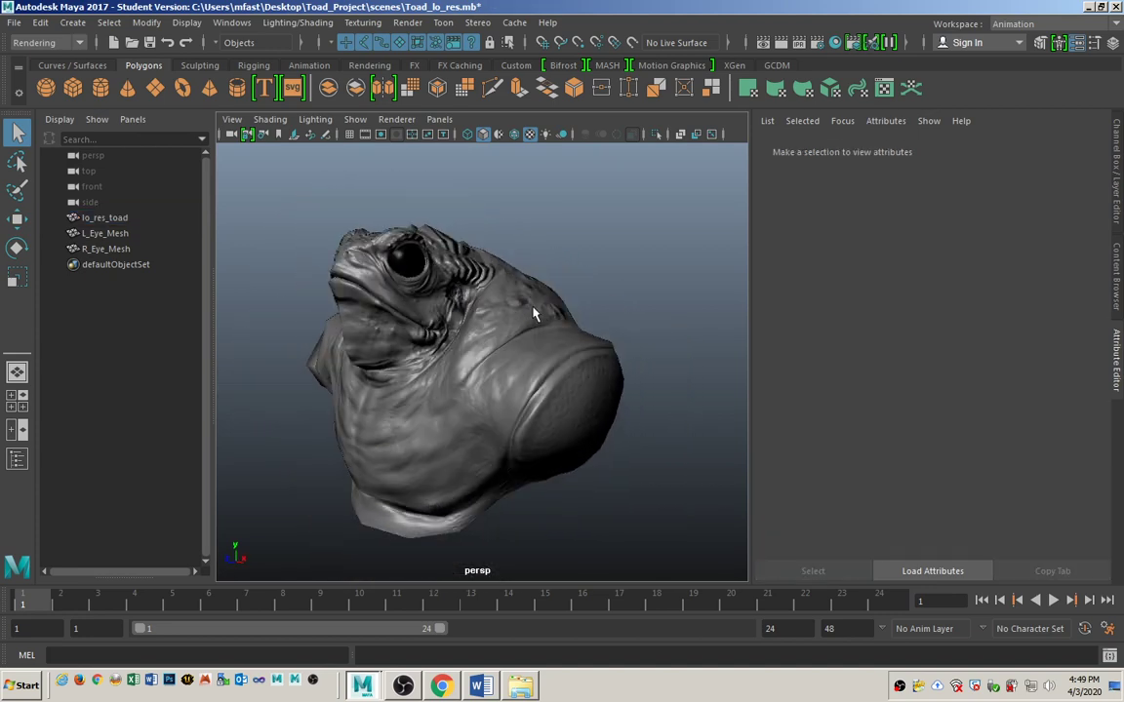
pyautogui.press('5')
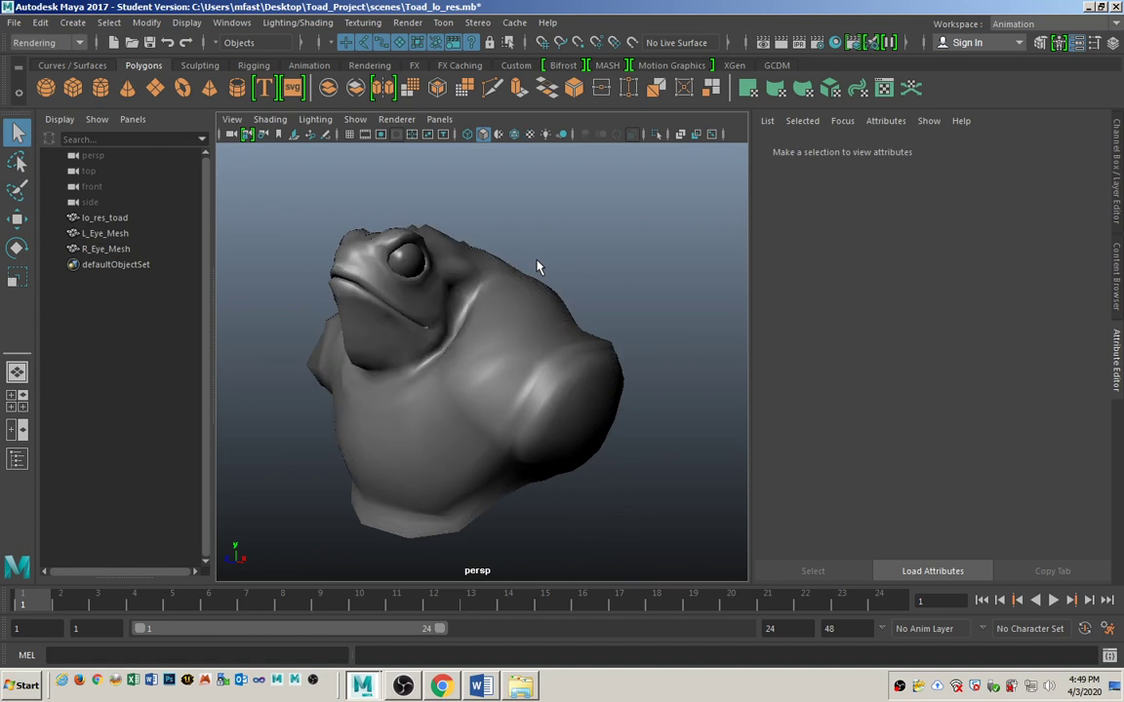
pyautogui.press('6')
pyautogui.press('5')
pyautogui.press('6')
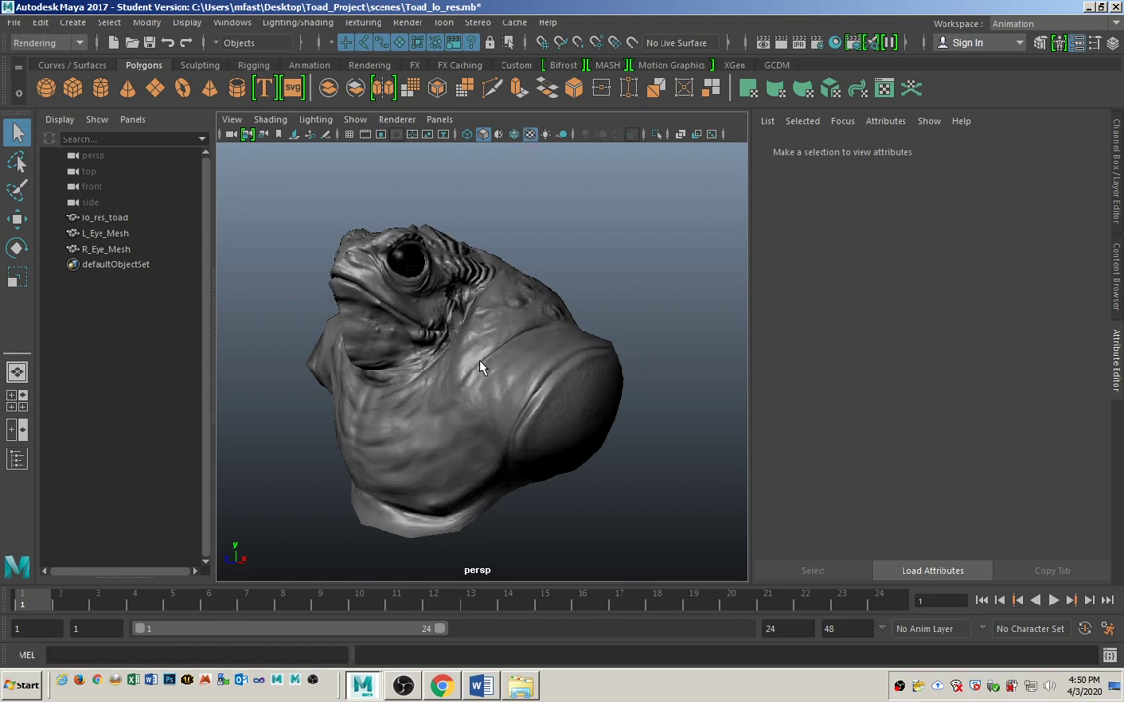
# Compare the toad's shading in the Legacy Default, Viewport 2.0 and Legacy High Quality viewport renderers
pyautogui.click(404, 121)
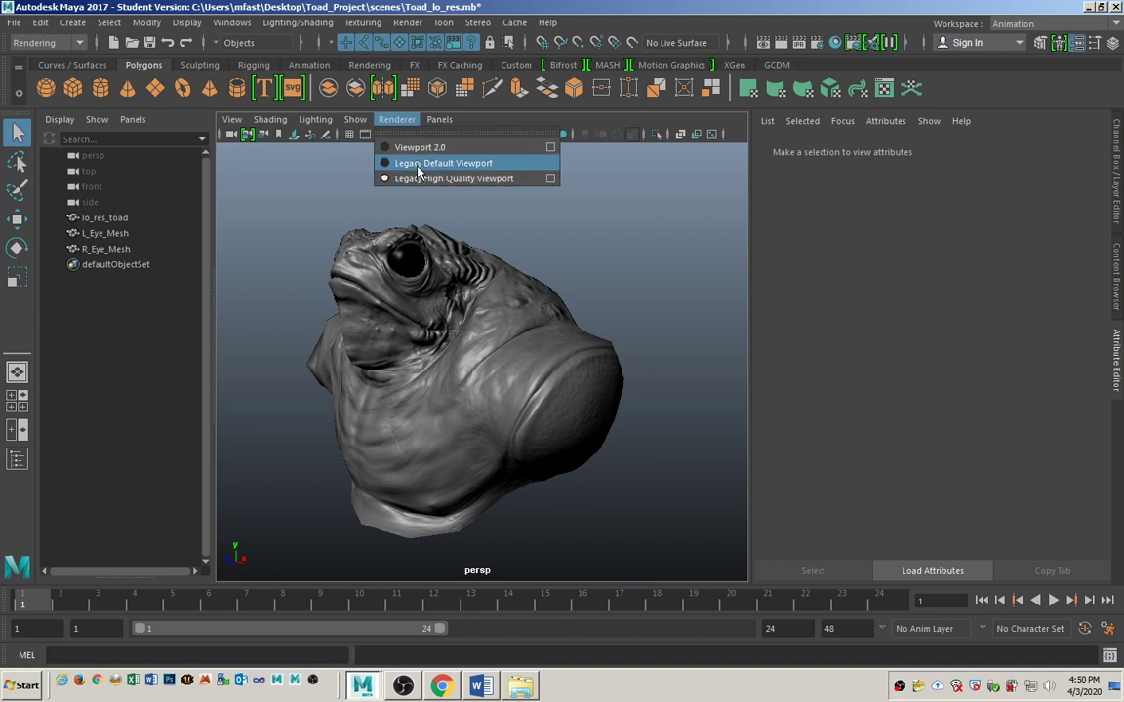
pyautogui.click(418, 164)
pyautogui.click(396, 119)
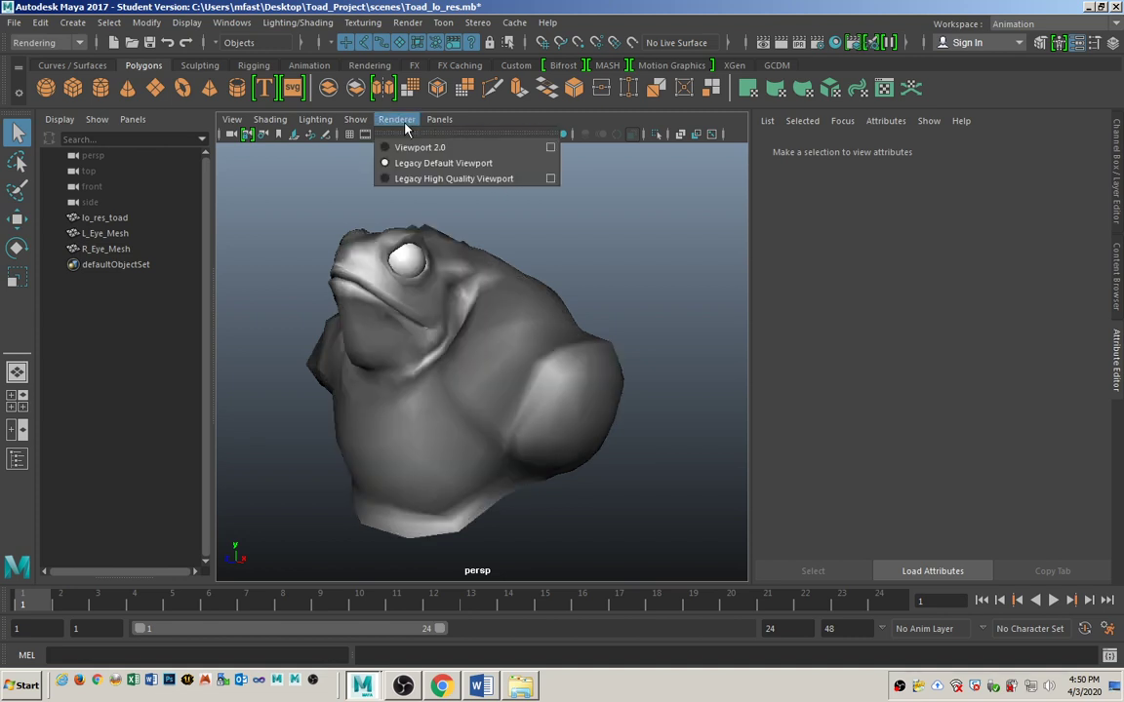
pyautogui.click(406, 148)
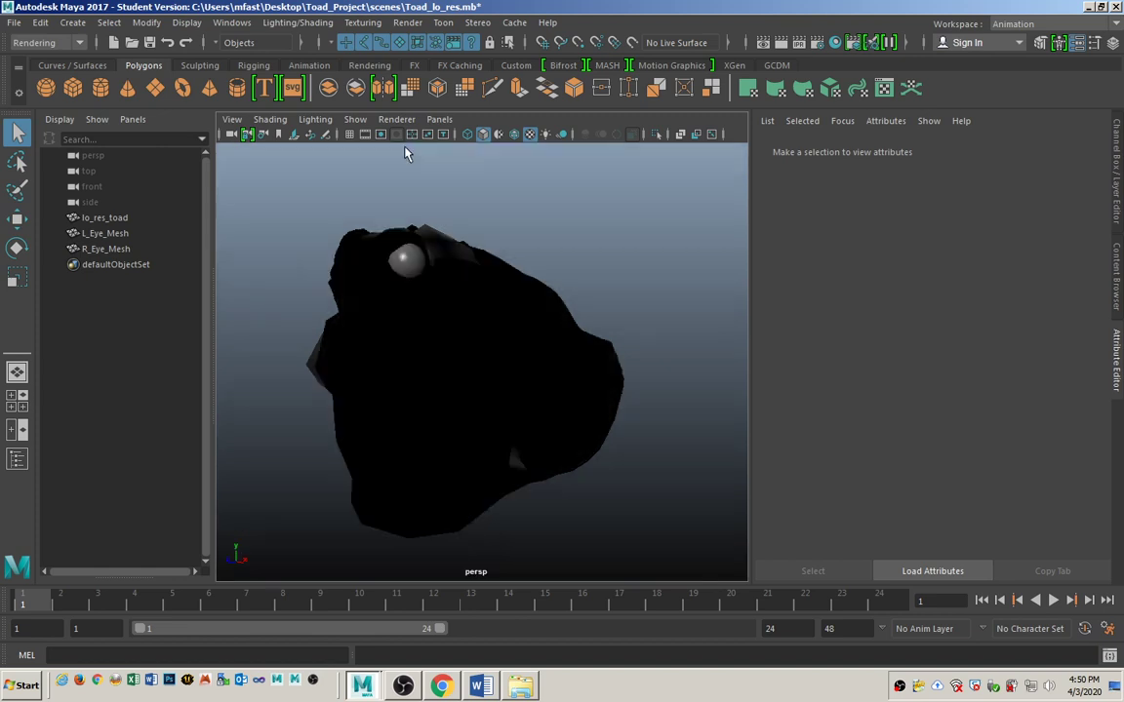
pyautogui.click(396, 119)
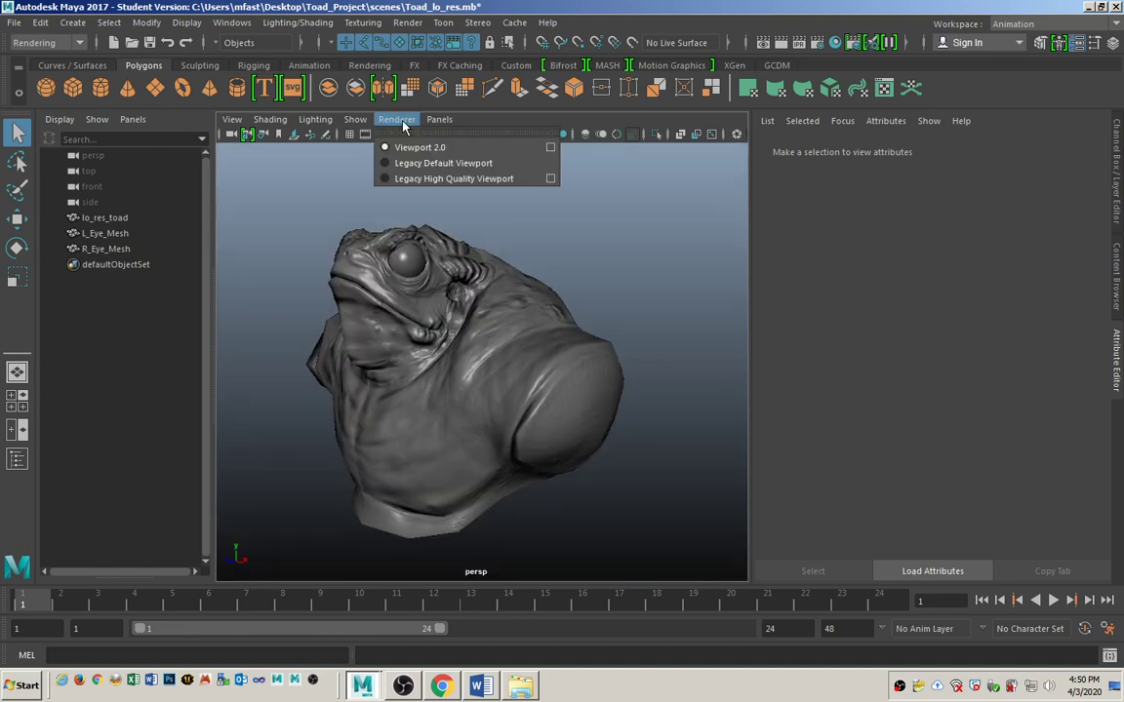
pyautogui.click(412, 180)
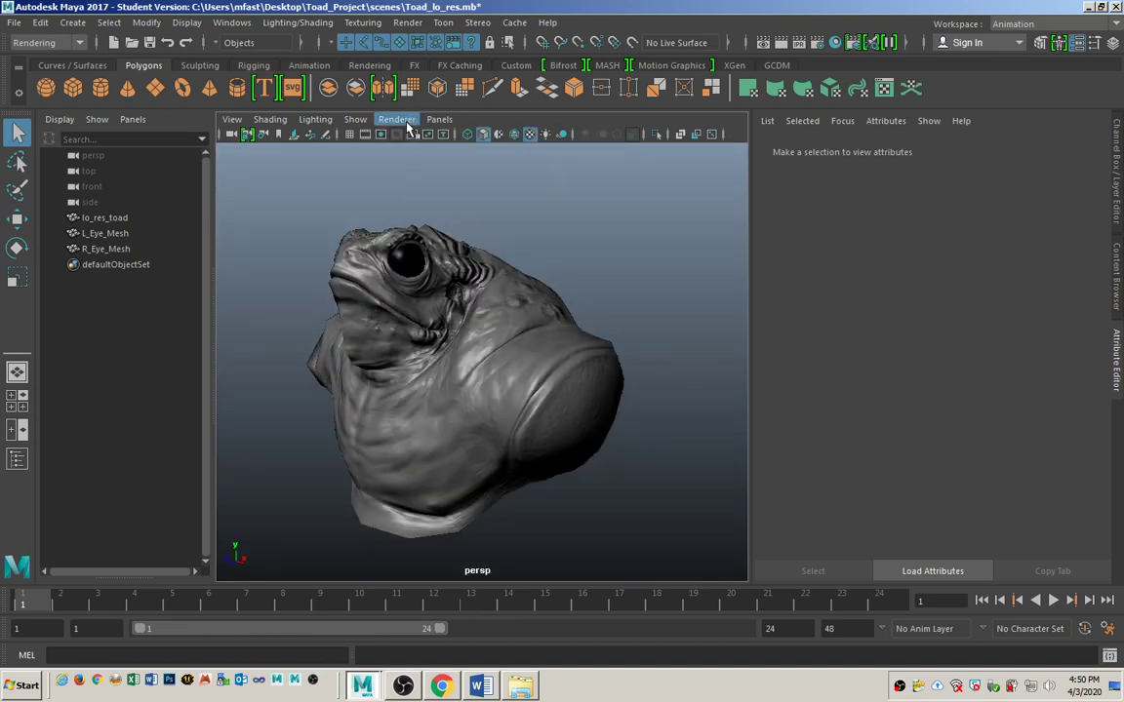
pyautogui.click(397, 119)
pyautogui.click(407, 180)
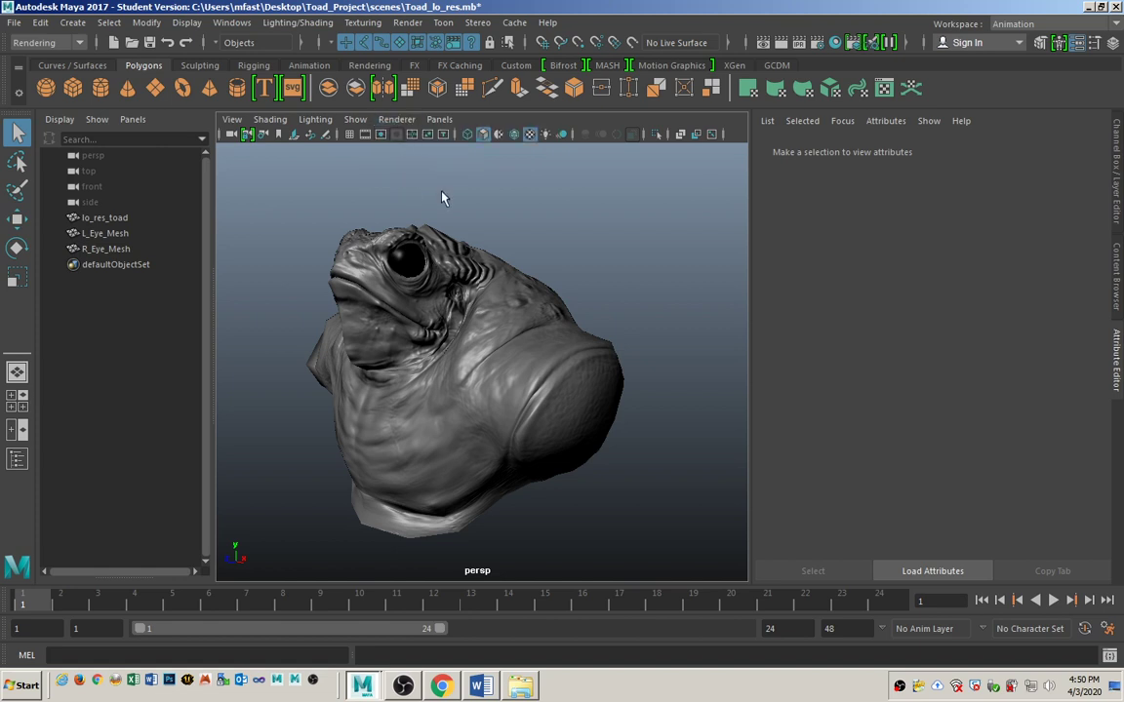
# Attach a File texture to the Diffuse attribute of lo_res_toad's blinn1 material and load FrogLightMap.jpg from sourceimages as its image
pyautogui.click(429, 290)
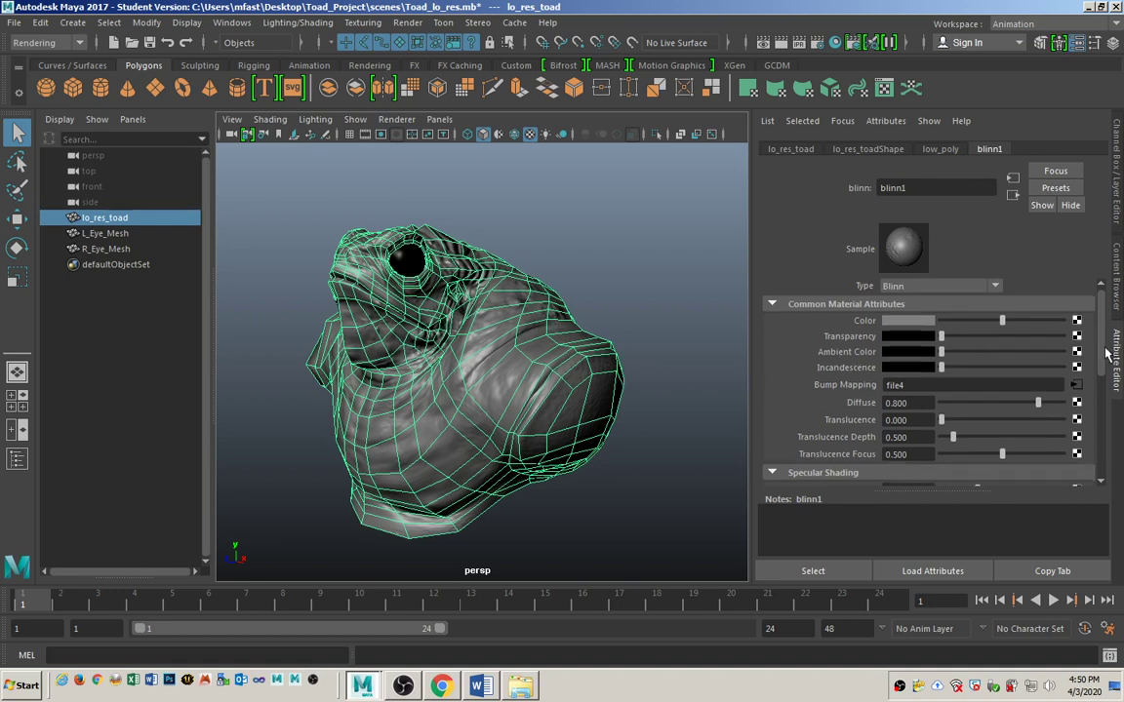
pyautogui.scroll(-2, 957, 391)
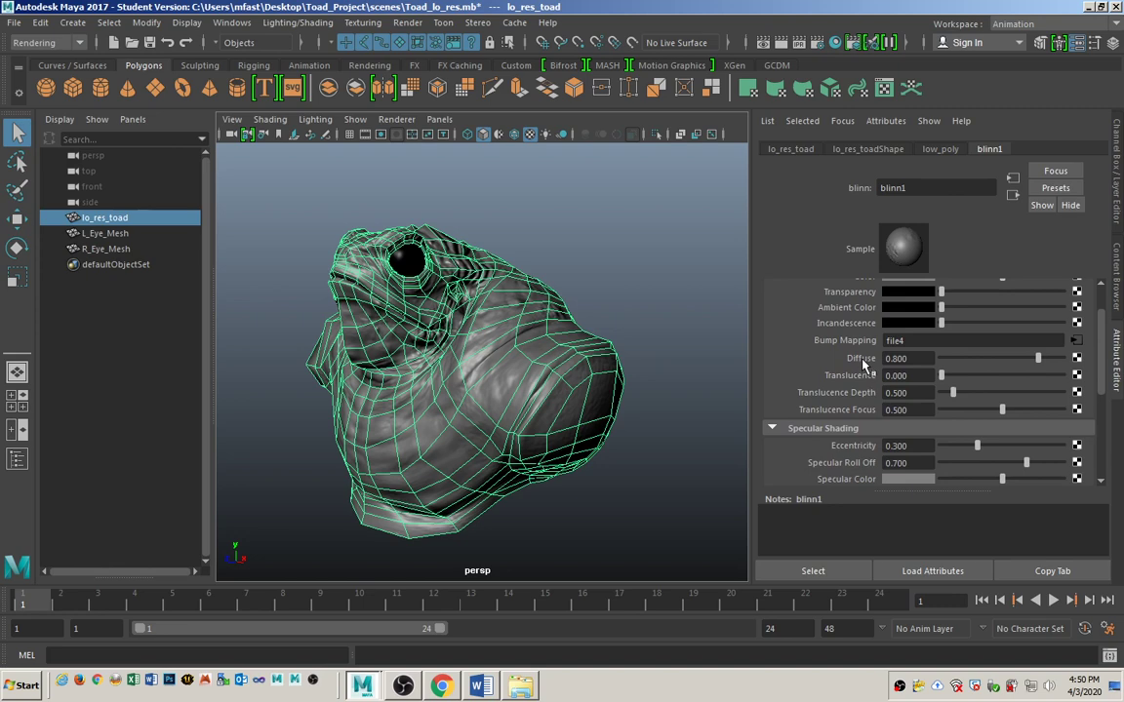
pyautogui.click(1077, 358)
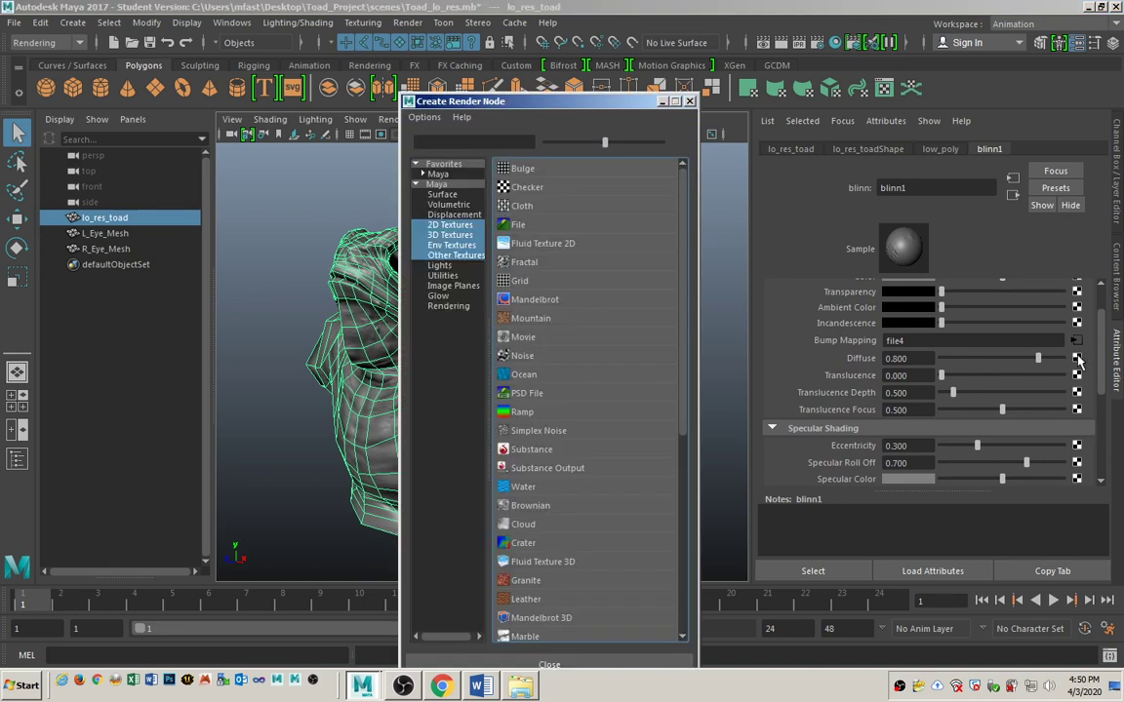
pyautogui.click(528, 225)
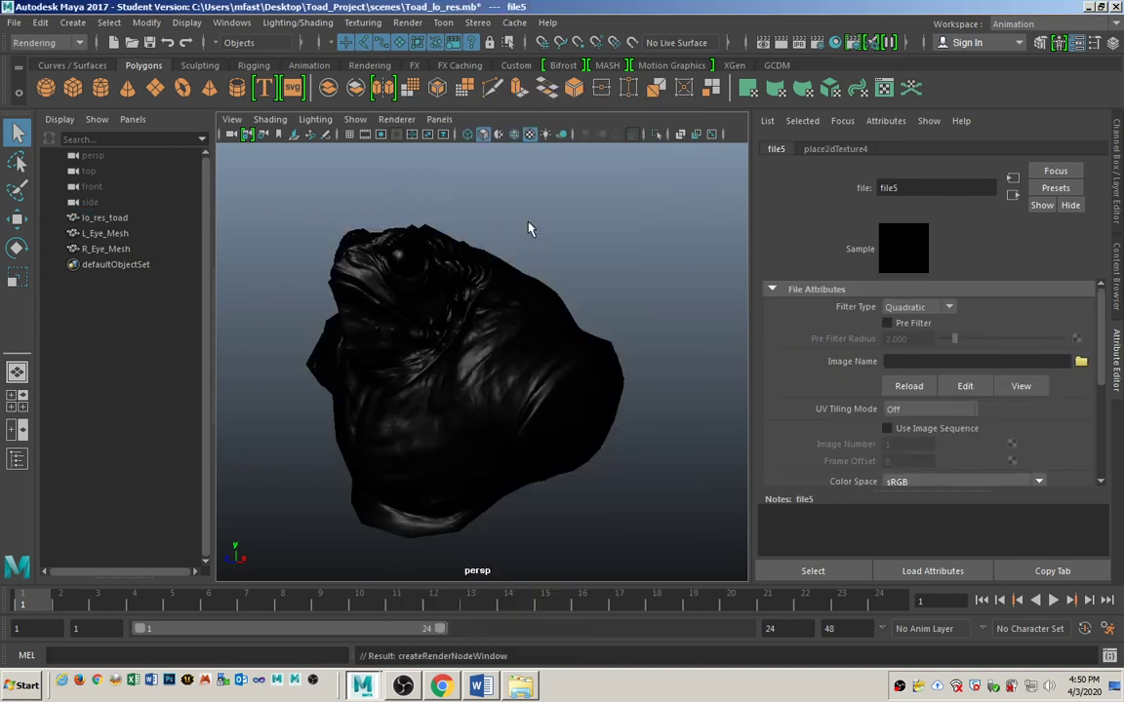
pyautogui.click(1080, 361)
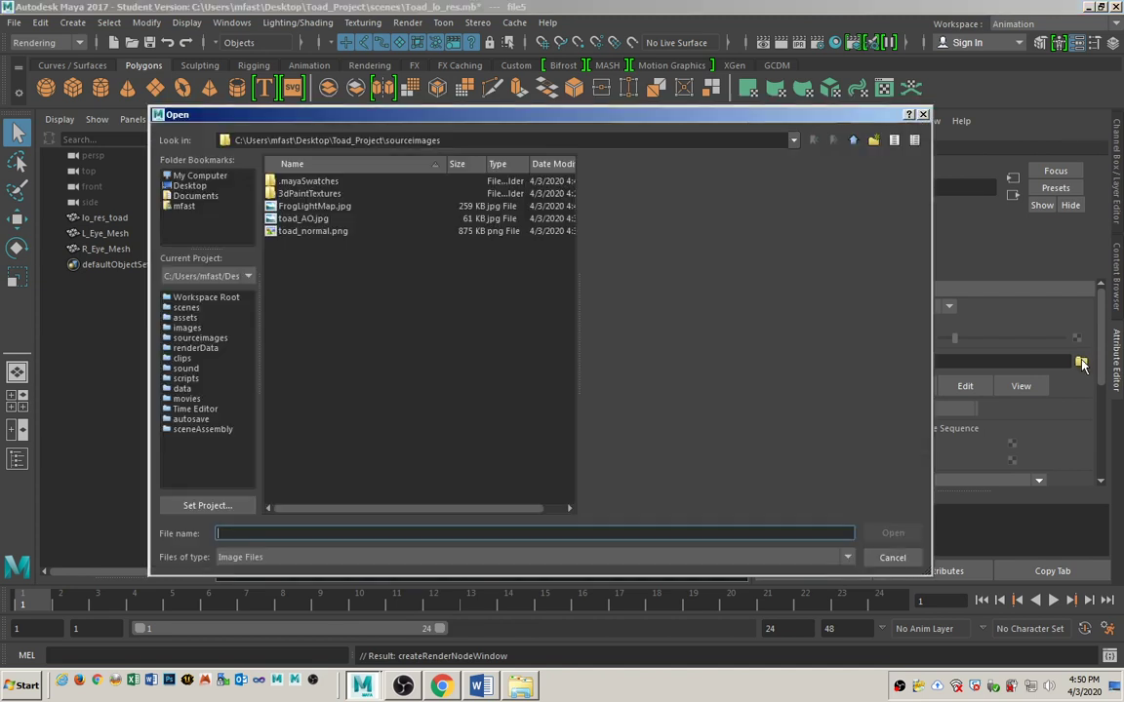
pyautogui.click(329, 206)
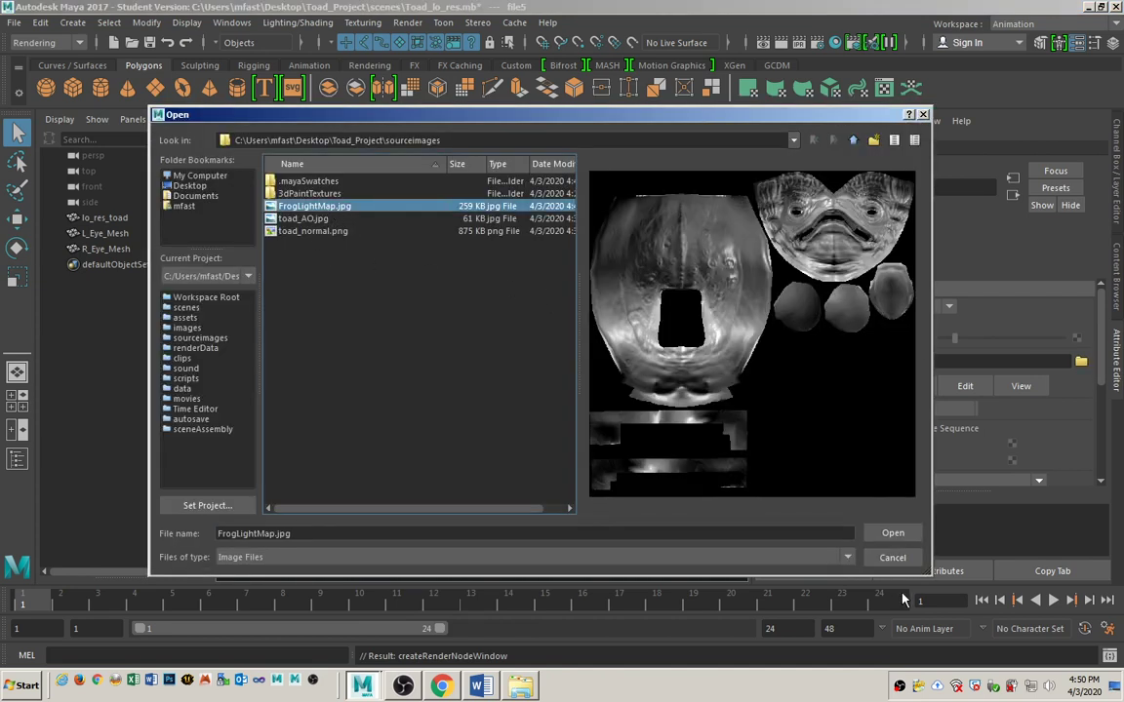
pyautogui.click(891, 533)
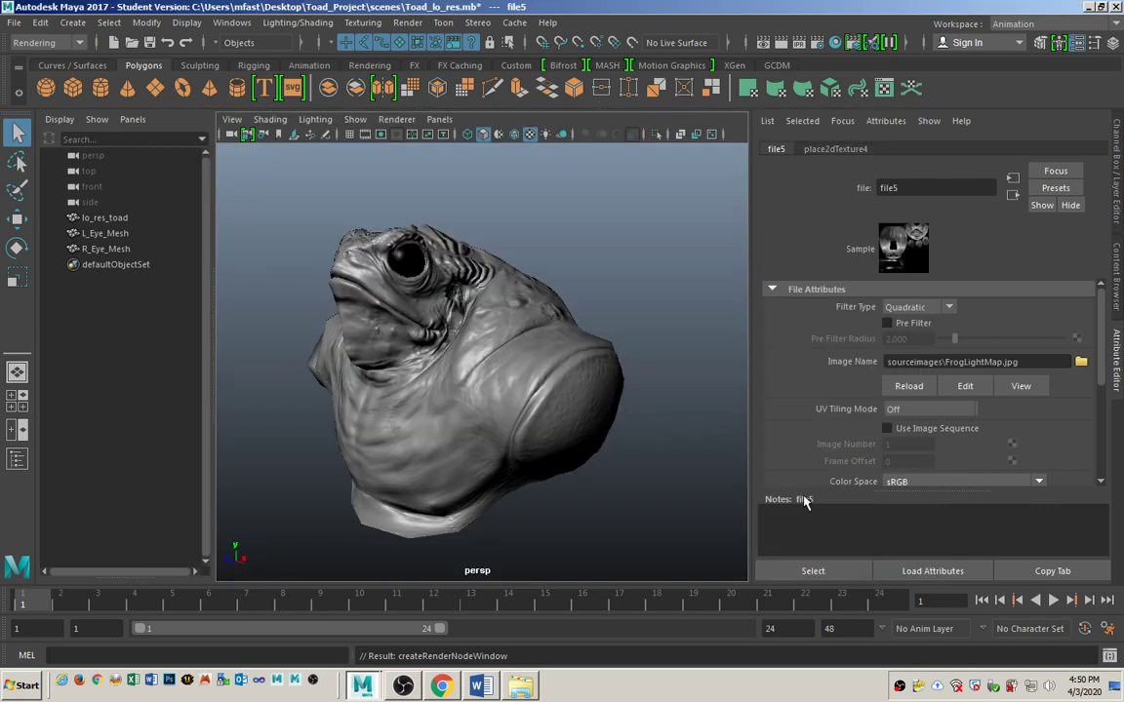
pyautogui.keyDown('alt'); pyautogui.moveTo(444, 398); pyautogui.dragTo(482, 455); pyautogui.keyUp('alt')
pyautogui.keyDown('alt'); pyautogui.moveTo(478, 425); pyautogui.dragTo(582, 501); pyautogui.keyUp('alt')
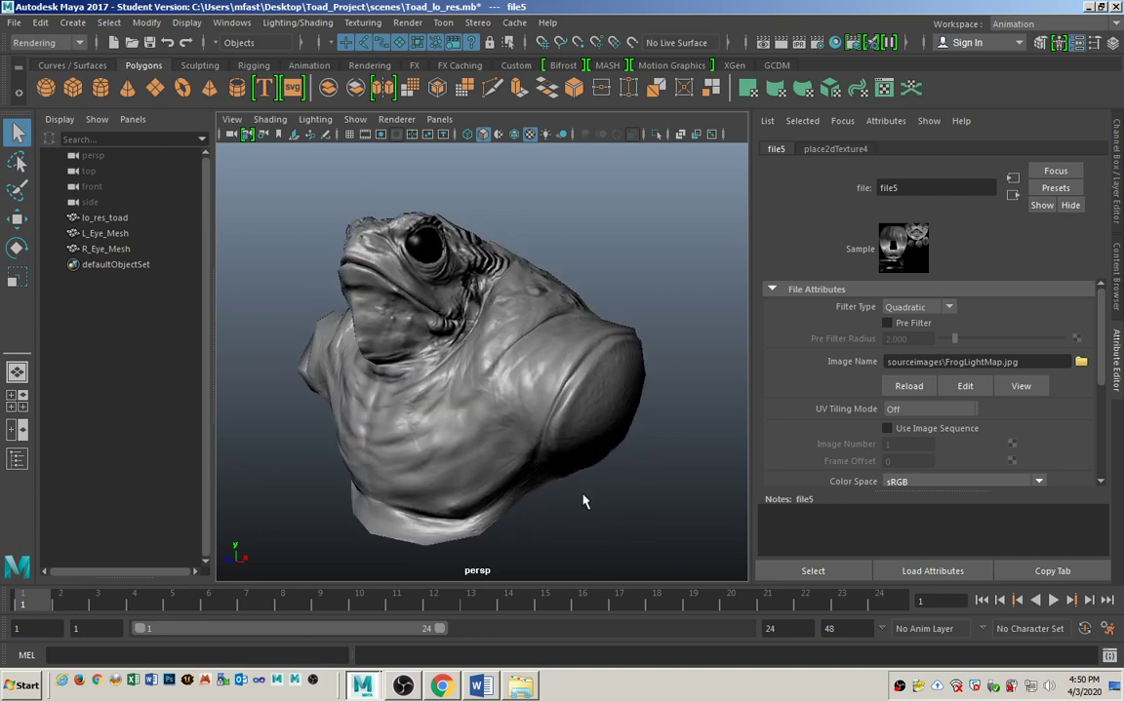
# Attach a File texture to blinn1's Specular Roll Off attribute and load FrogLightMap.jpg as its image
pyautogui.click(554, 379)
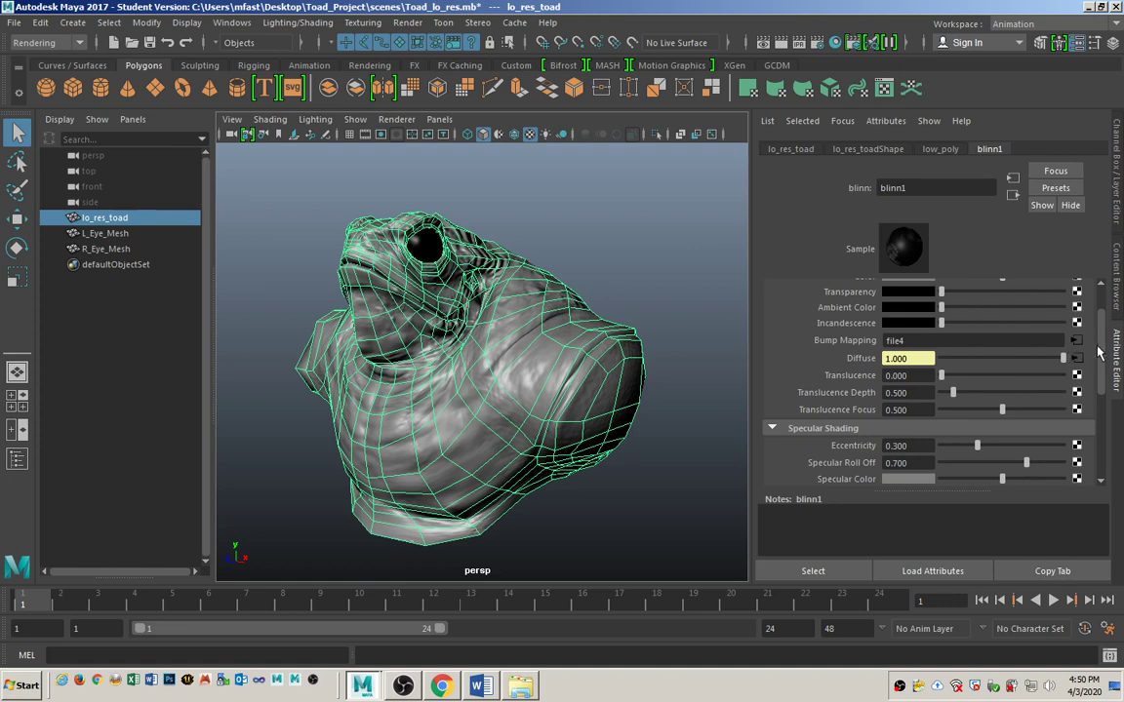
pyautogui.scroll(-3, 1103, 351)
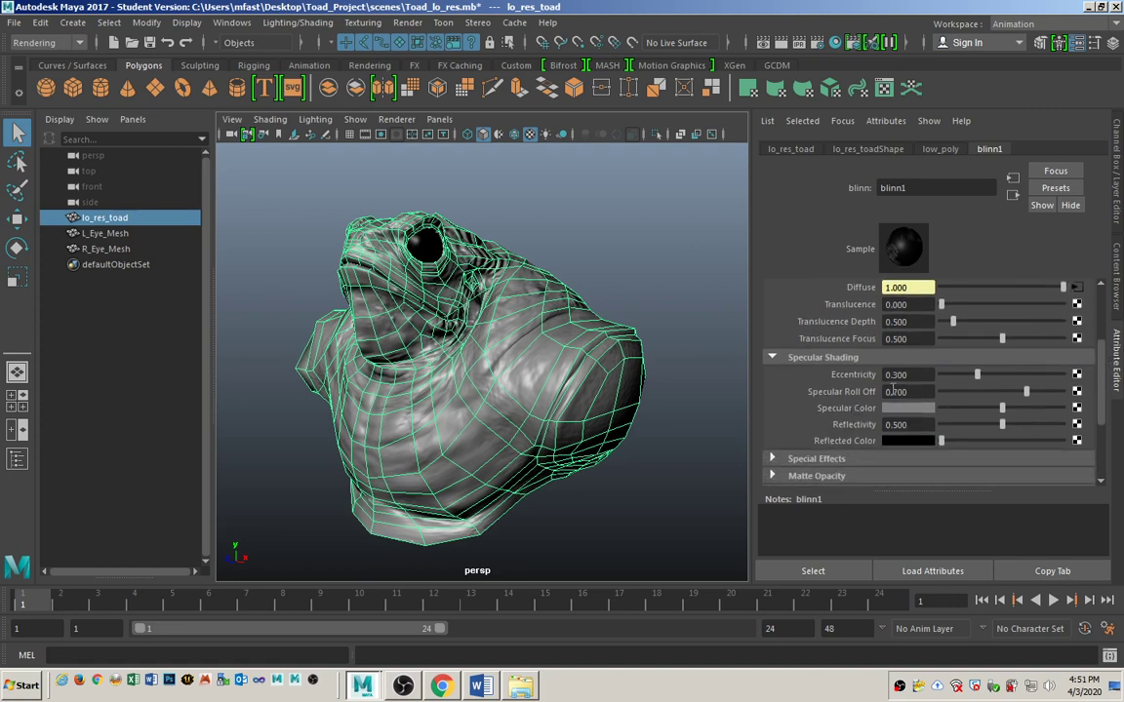
pyautogui.click(1076, 392)
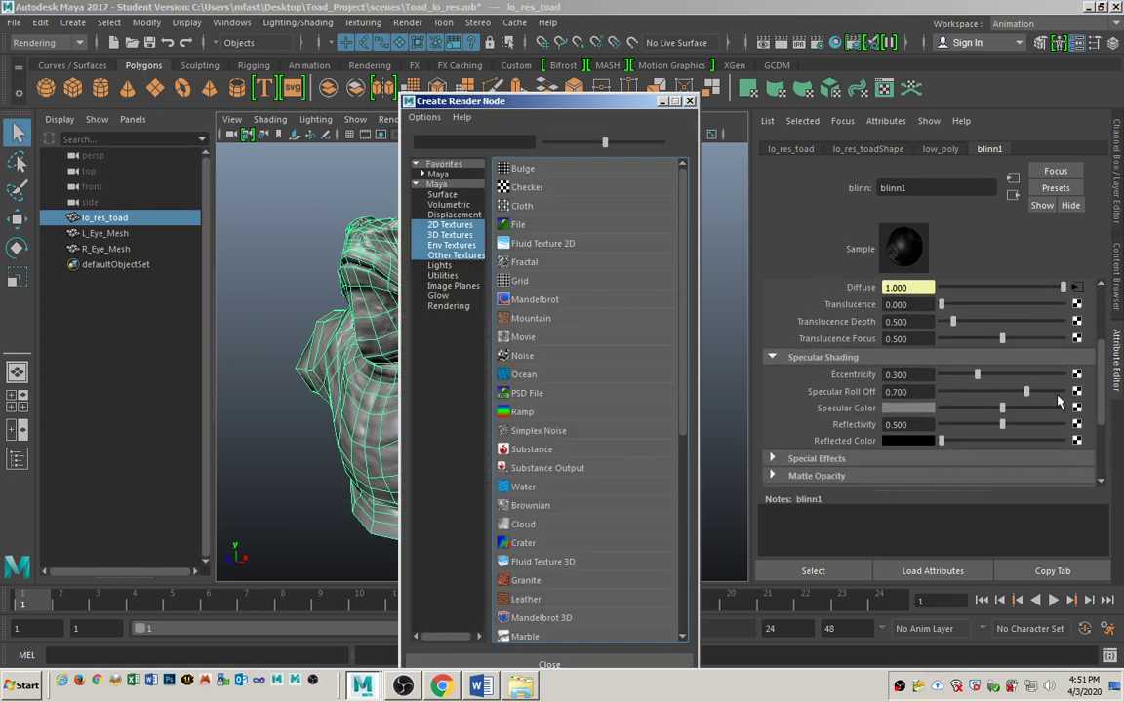
pyautogui.click(518, 224)
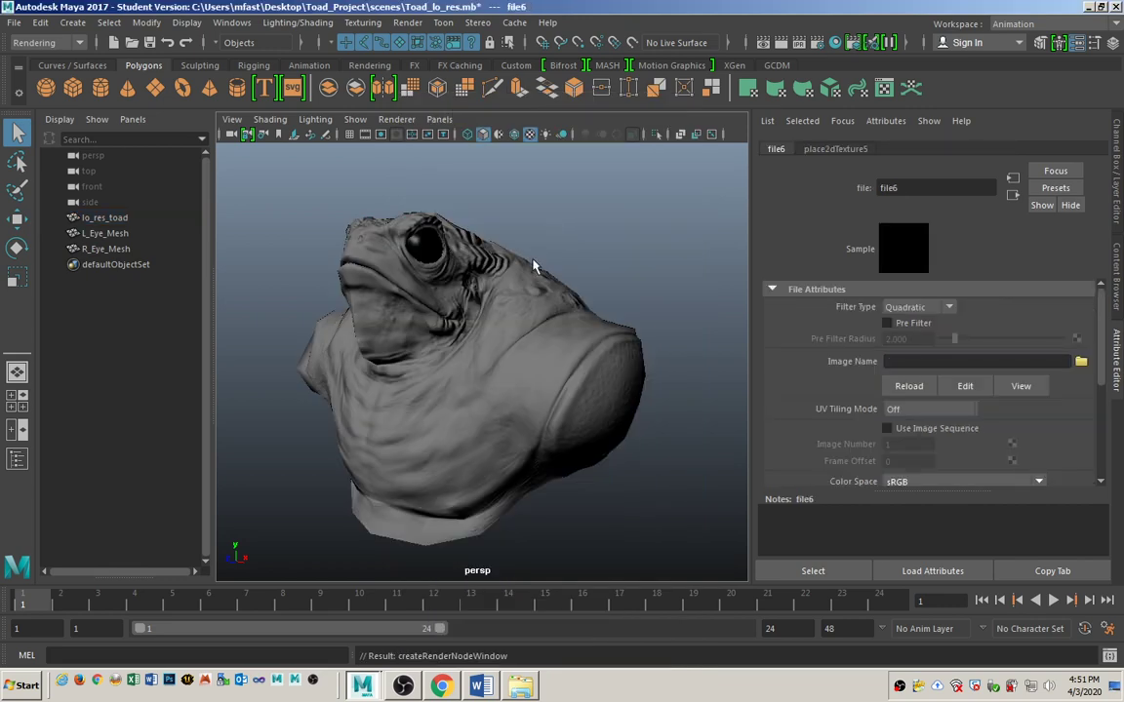
pyautogui.click(1080, 362)
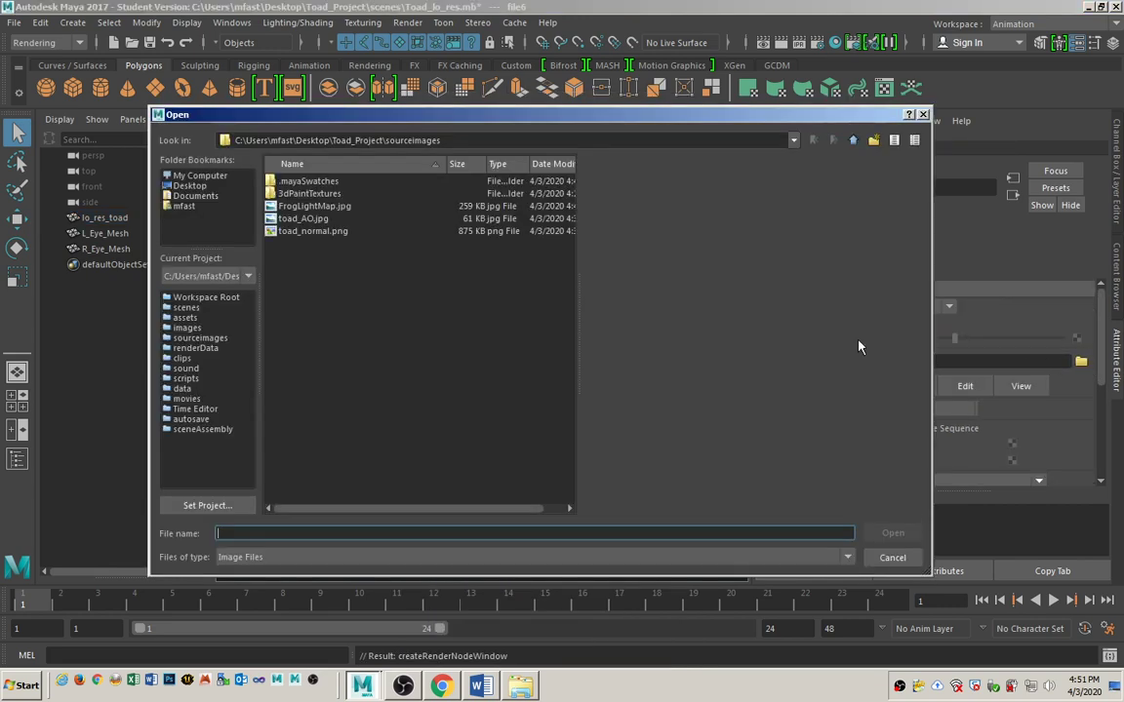
pyautogui.click(344, 208)
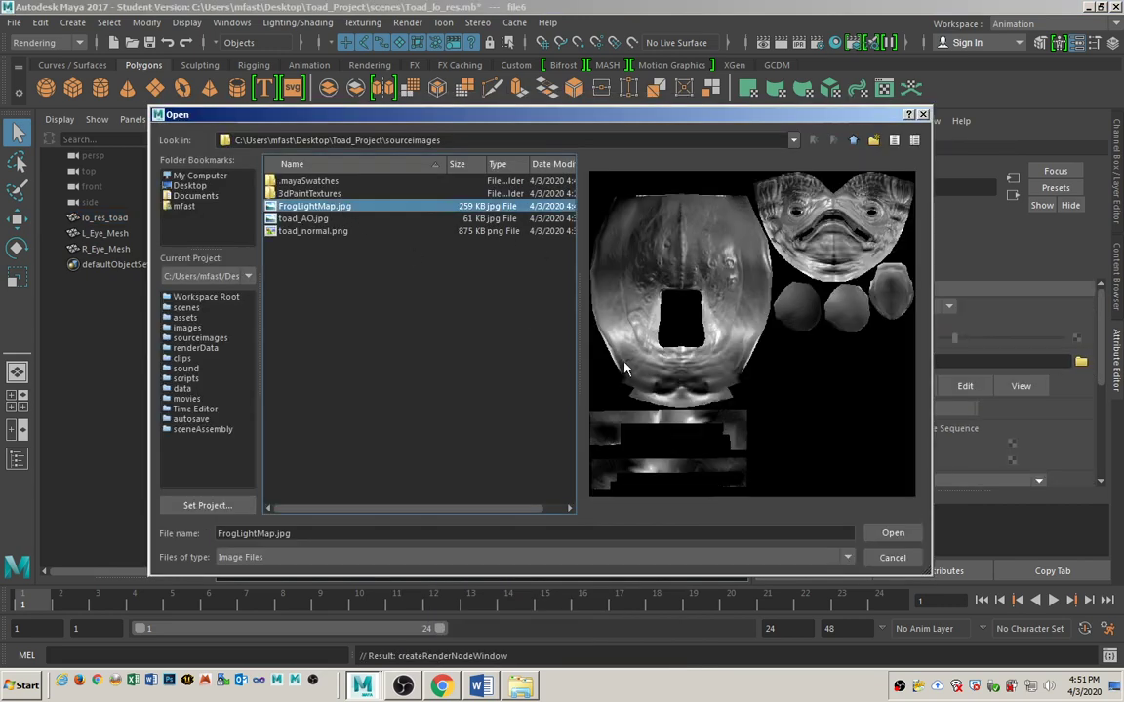
pyautogui.click(894, 535)
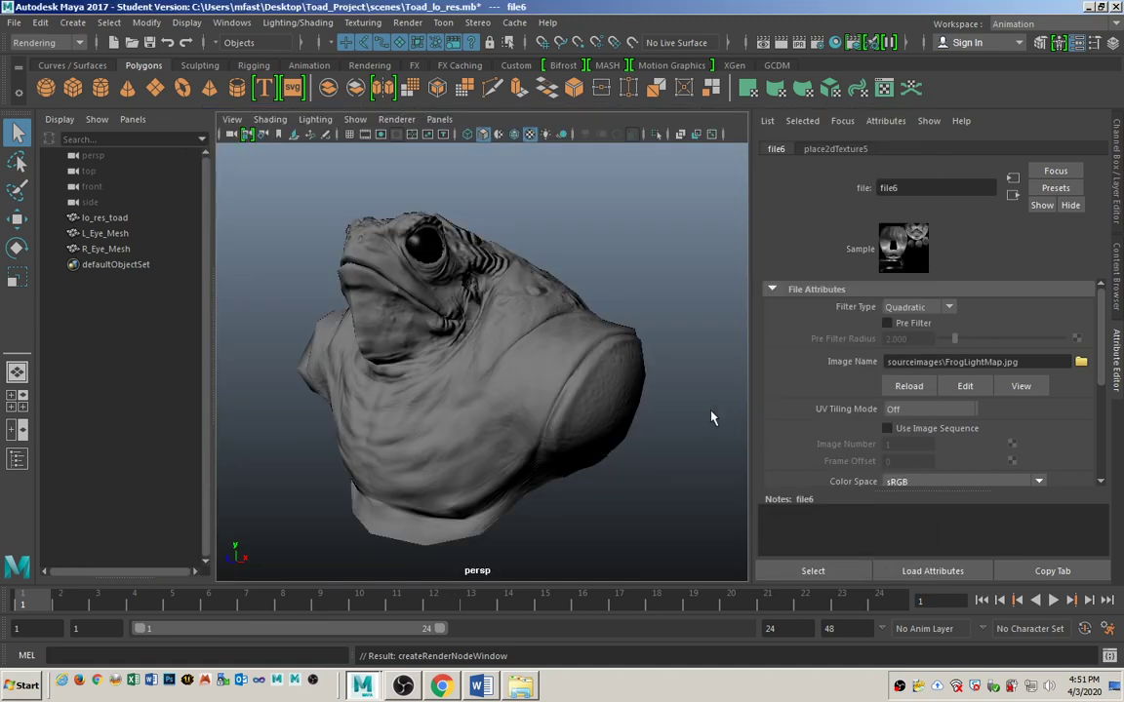
pyautogui.click(681, 364)
pyautogui.keyDown('alt'); pyautogui.moveTo(522, 416); pyautogui.dragTo(506, 368); pyautogui.keyUp('alt')
# Set the perspective view's renderer to Viewport 2.0 and inspect the seam along the toad's back
pyautogui.click(506, 369)
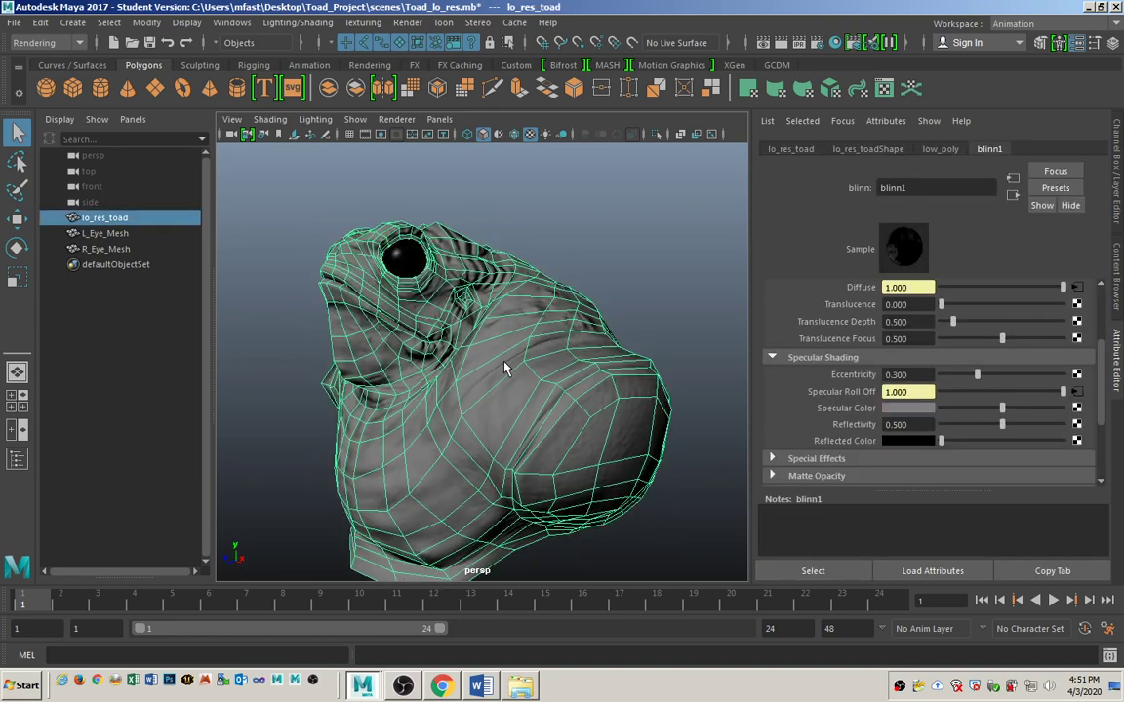
pyautogui.click(396, 119)
pyautogui.click(390, 146)
pyautogui.click(465, 226)
pyautogui.keyDown('alt'); pyautogui.moveTo(466, 226); pyautogui.dragTo(429, 156); pyautogui.keyUp('alt')
pyautogui.click(396, 119)
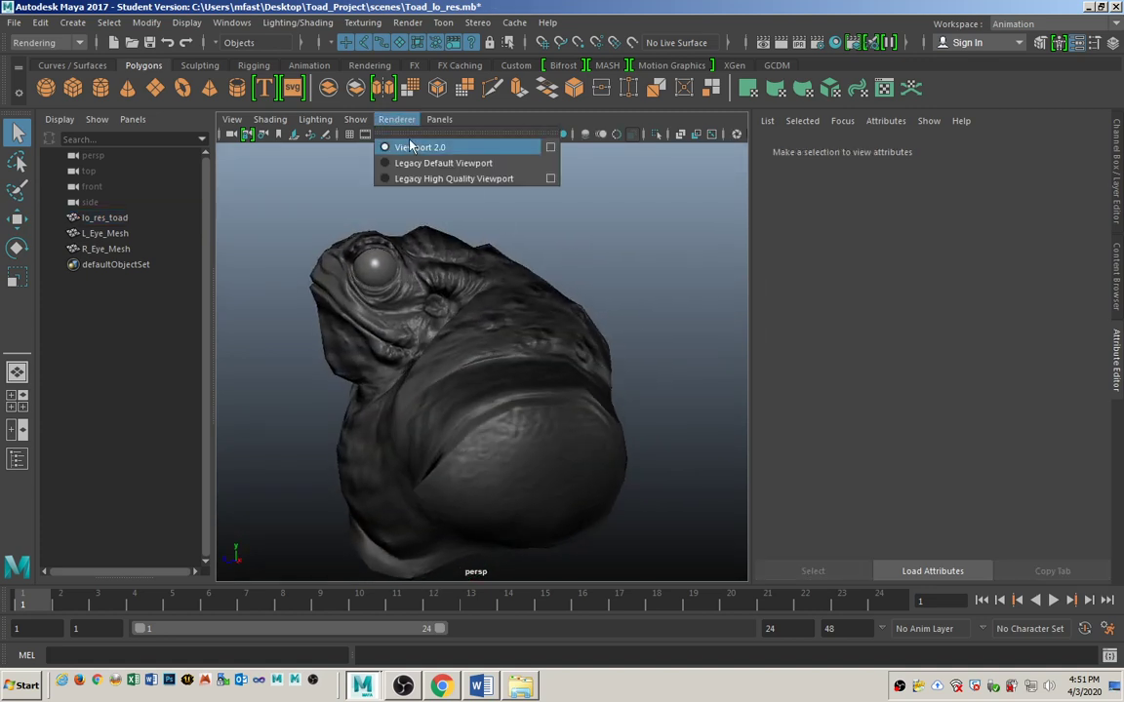
pyautogui.click(395, 117)
pyautogui.keyDown('alt'); pyautogui.moveTo(434, 190); pyautogui.dragTo(384, 276); pyautogui.keyUp('alt')
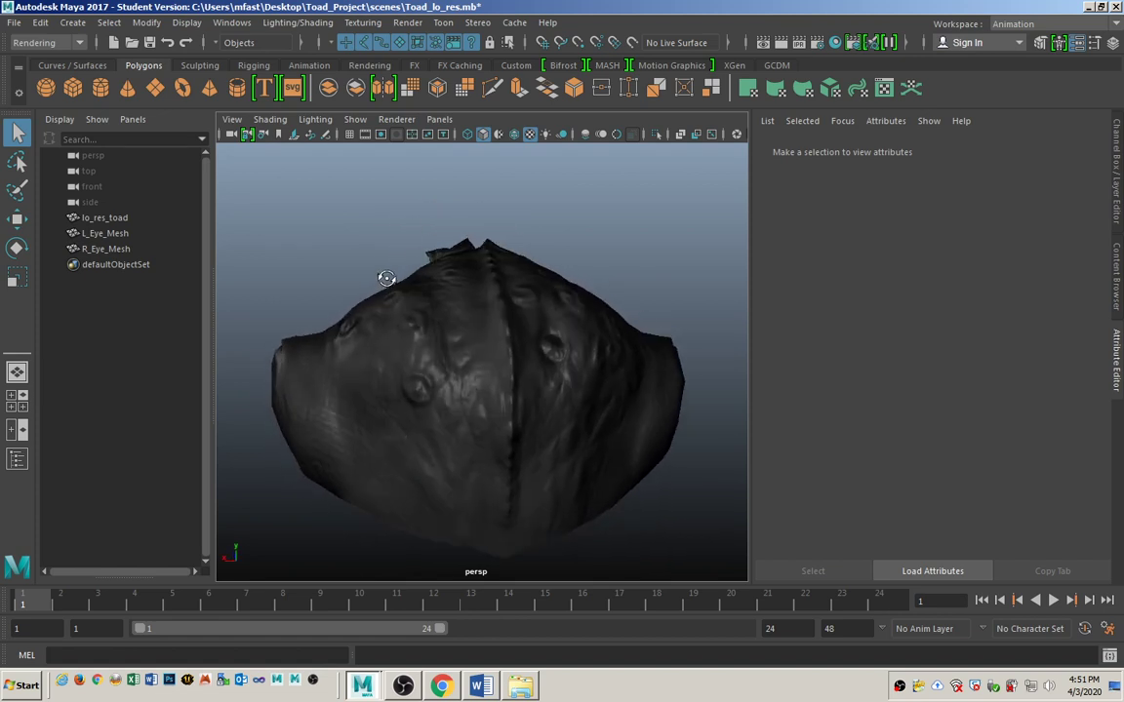
pyautogui.keyDown('alt'); pyautogui.moveTo(383, 328); pyautogui.dragTo(407, 329); pyautogui.keyUp('alt')
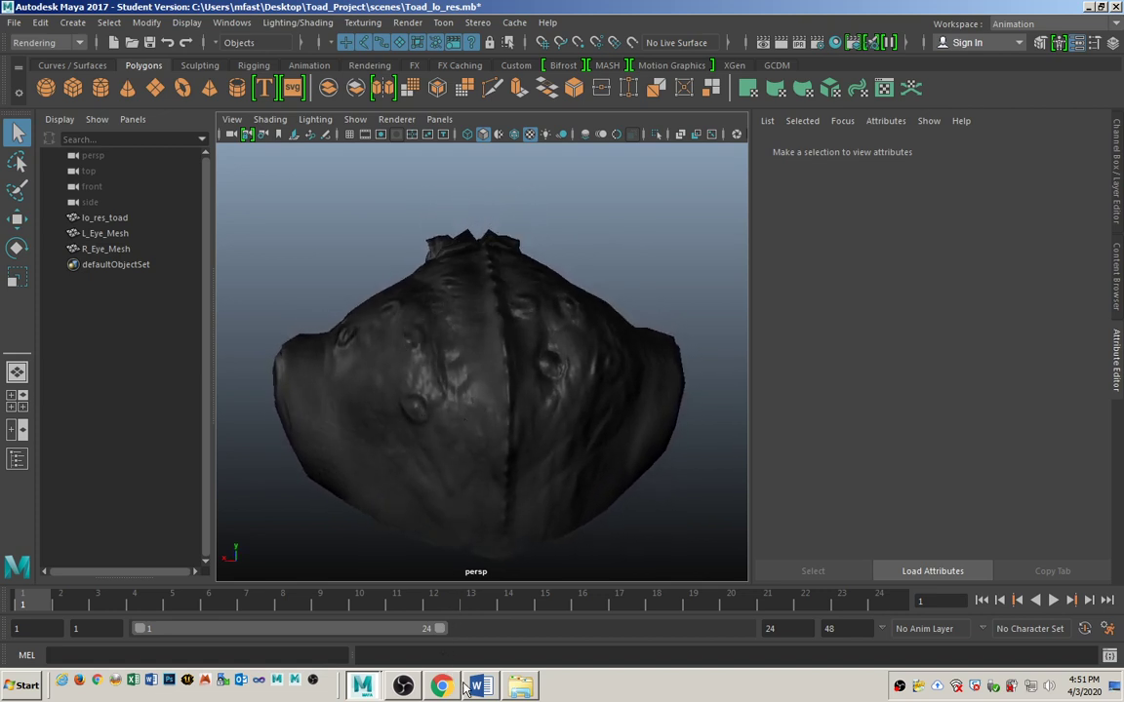
# Check FrogLightMap.jpg in Windows Photo Viewer, close it, and return to Maya to view the toad from the front
pyautogui.click(519, 693)
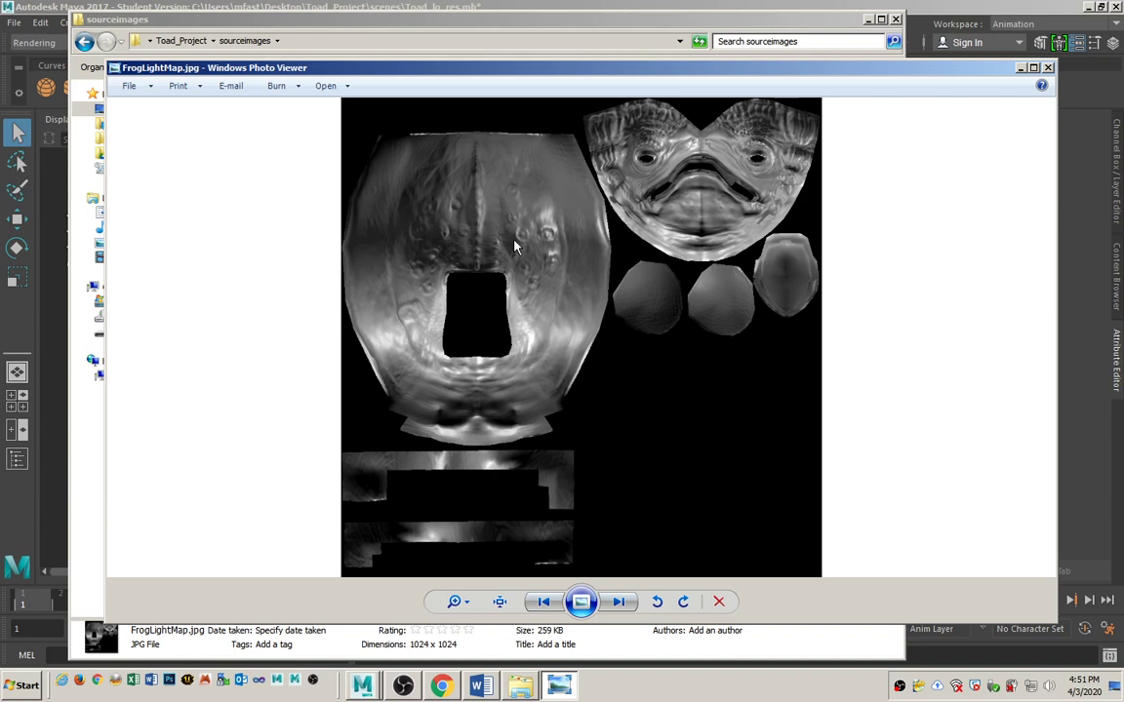
pyautogui.click(1049, 69)
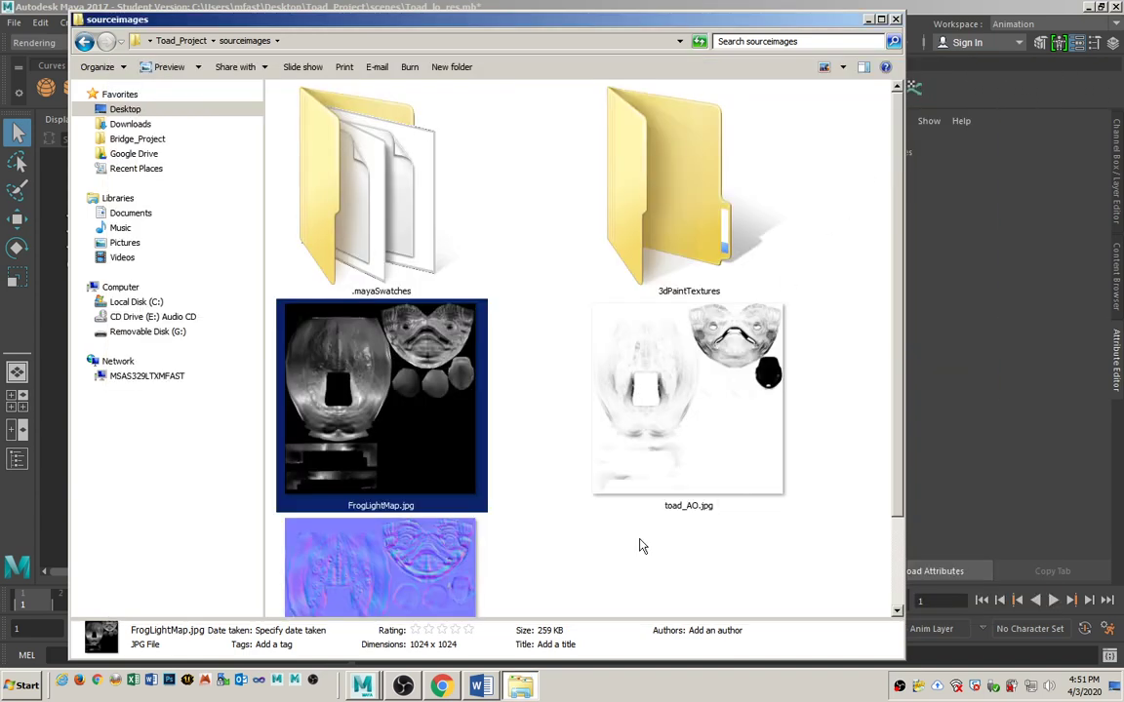
pyautogui.click(370, 685)
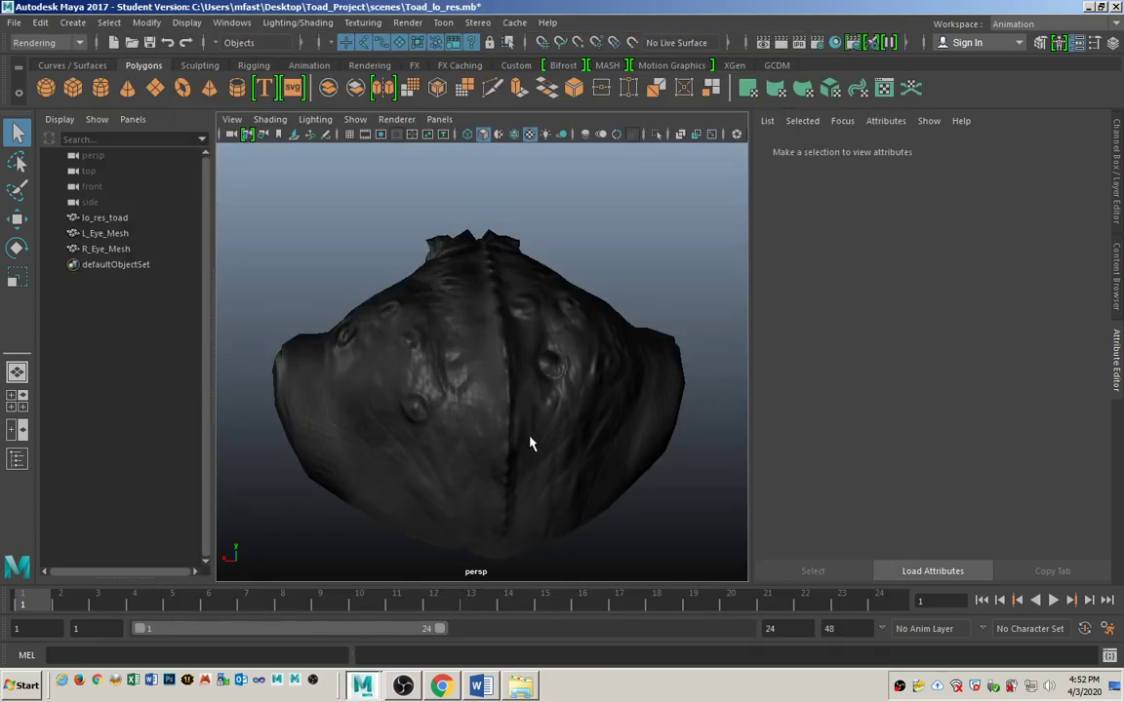
pyautogui.keyDown('alt'); pyautogui.moveTo(527, 444); pyautogui.dragTo(593, 408); pyautogui.keyUp('alt')
pyautogui.scroll(-3, 512, 442)
pyautogui.click(527, 401)
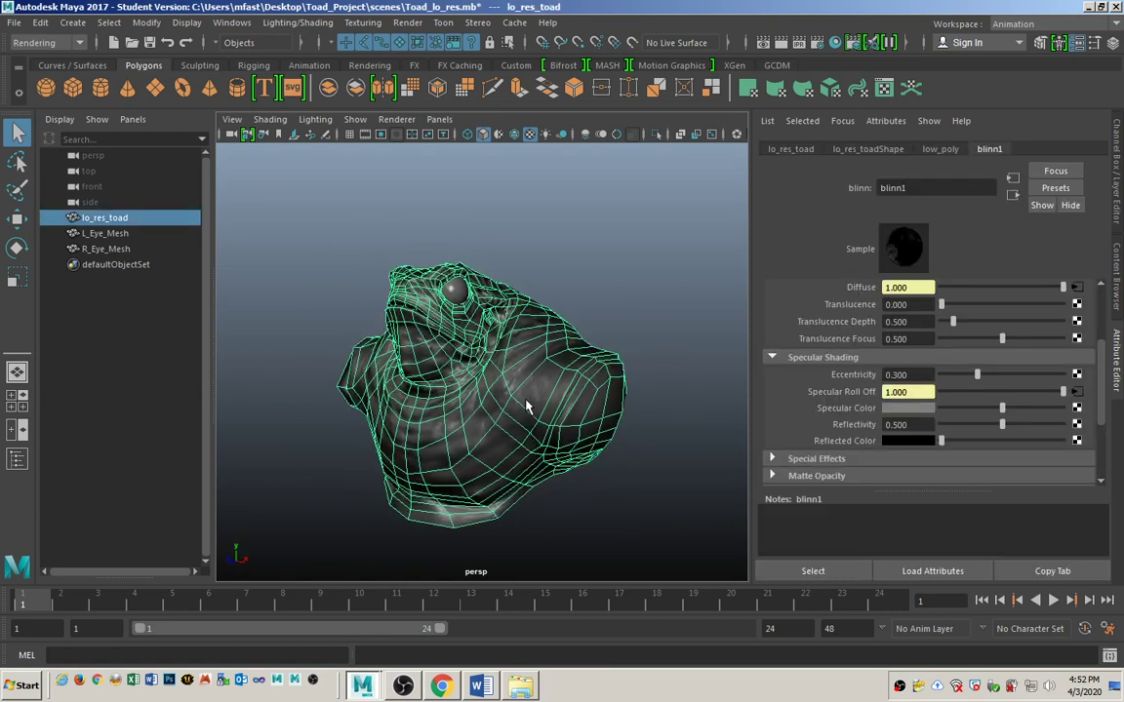
pyautogui.click(670, 423)
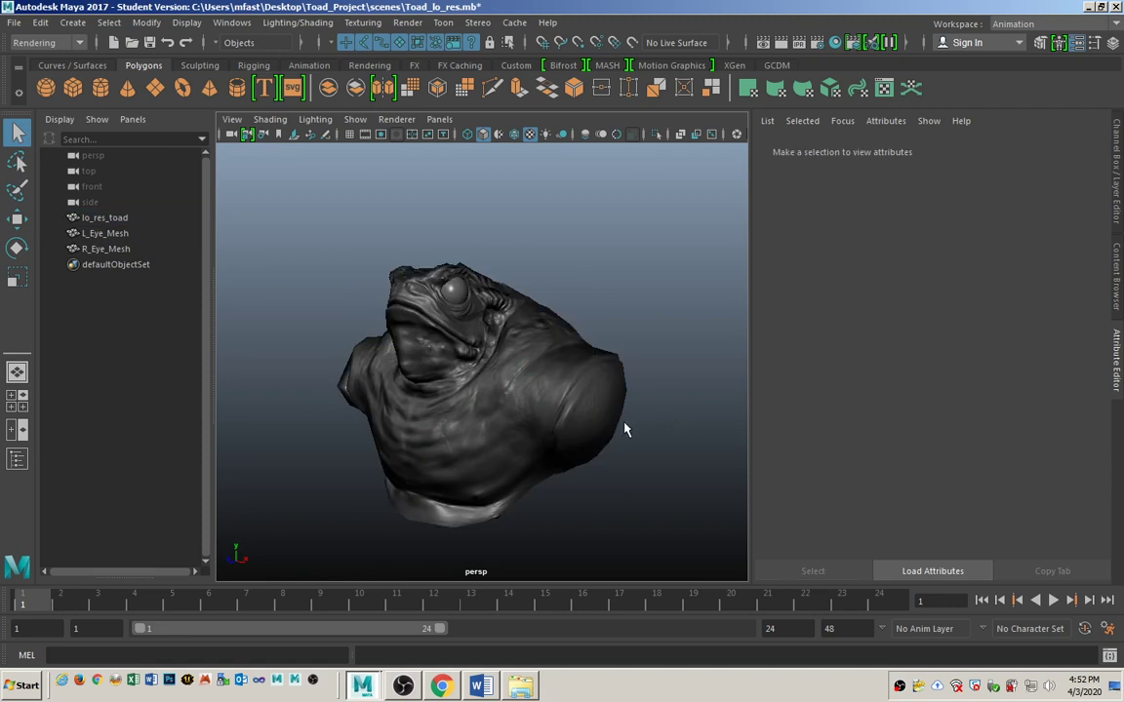
# Select lo_res_toad and read the Adding Skin directions in the ShaderConstruction Word document before returning to Maya
pyautogui.click(488, 422)
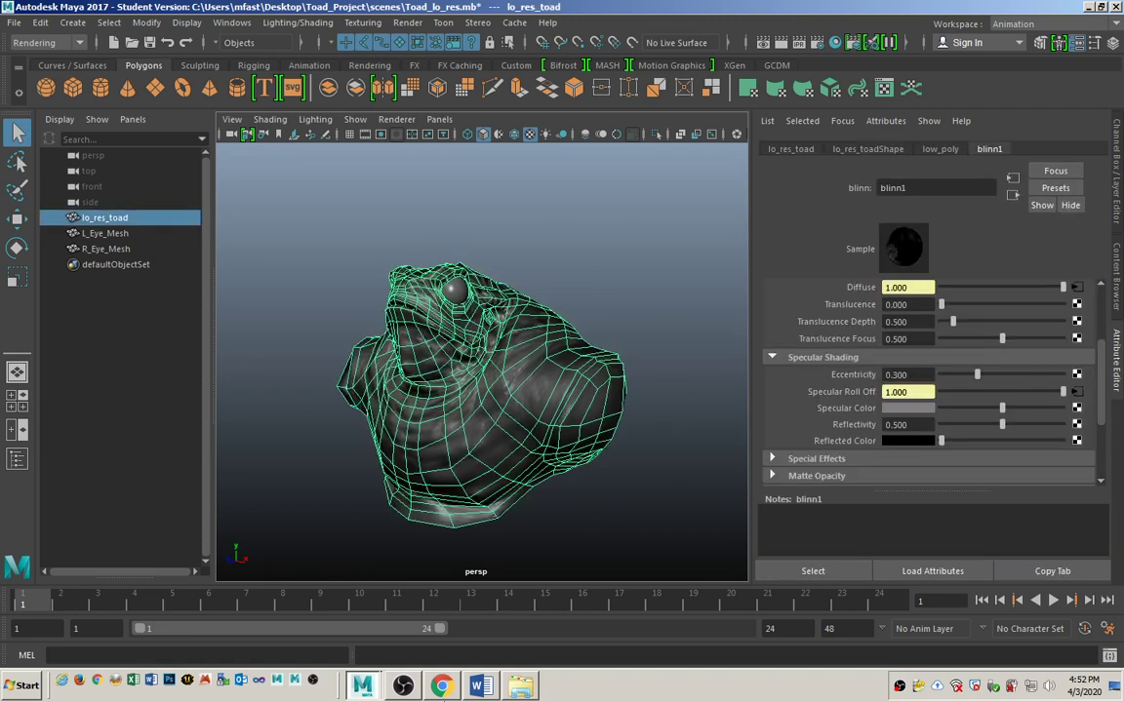
pyautogui.click(479, 686)
pyautogui.scroll(-6, 524, 410)
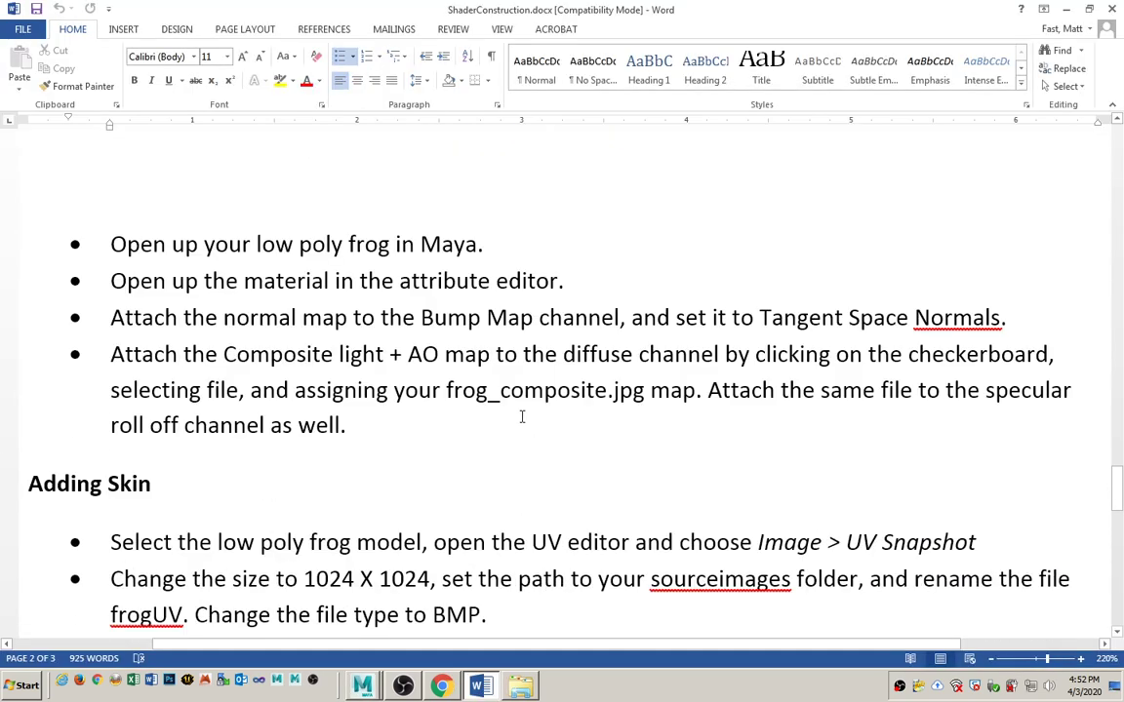
pyautogui.scroll(-1, 522, 417)
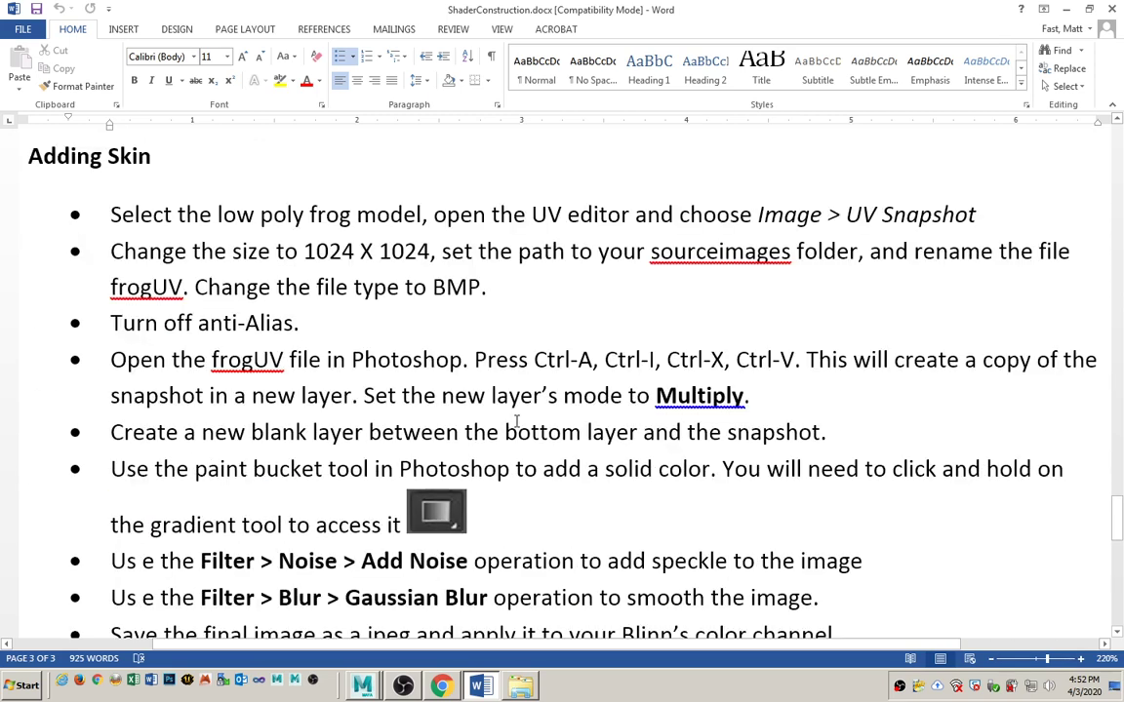
pyautogui.scroll(-1, 514, 421)
pyautogui.scroll(1, 410, 360)
pyautogui.click(362, 688)
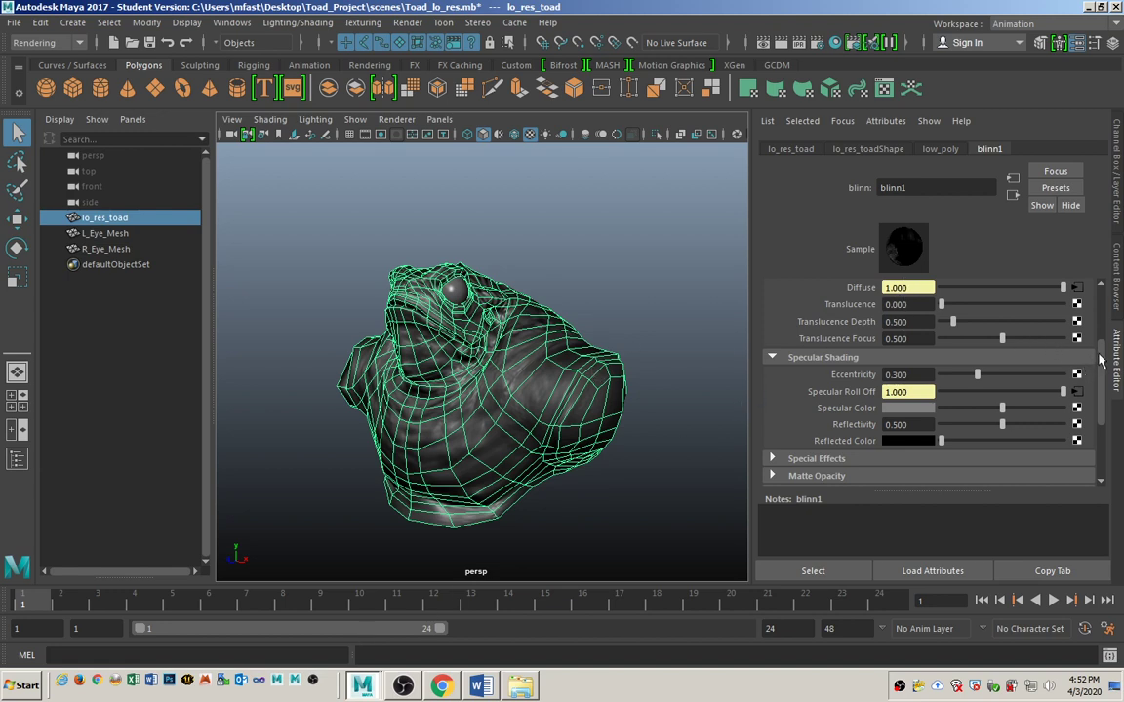
# Set the blinn1 material's Color to bright green and view the deselected toad from several angles
pyautogui.moveTo(1101, 361); pyautogui.dragTo(1100, 290)
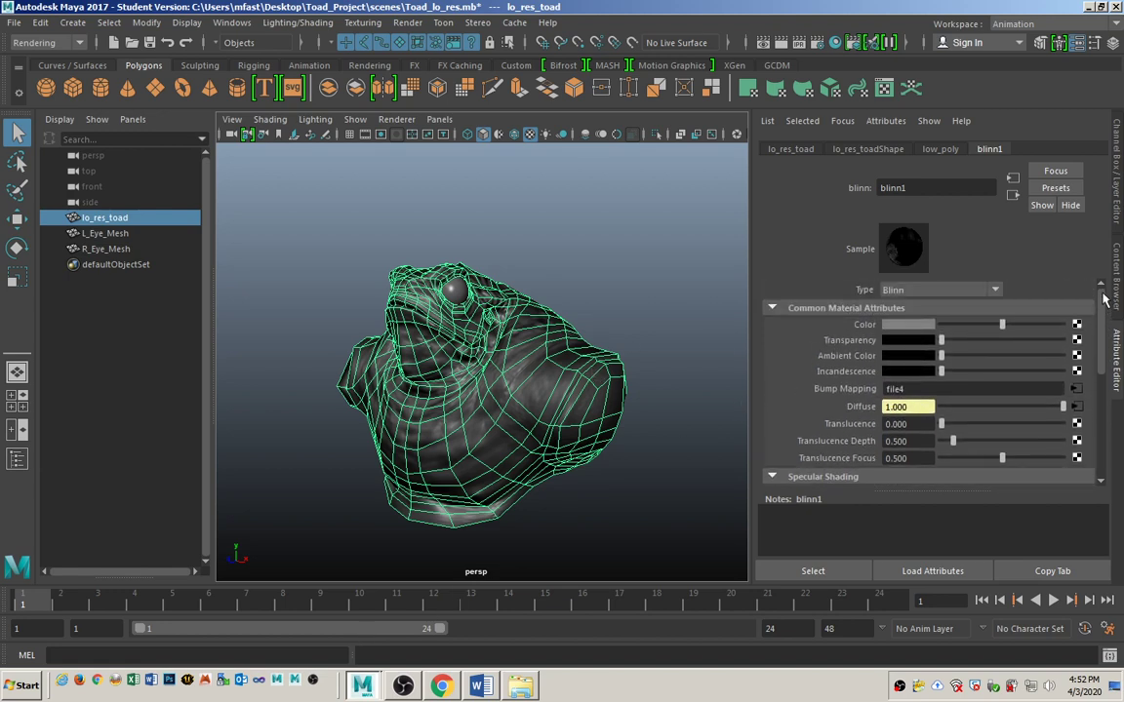
pyautogui.click(901, 329)
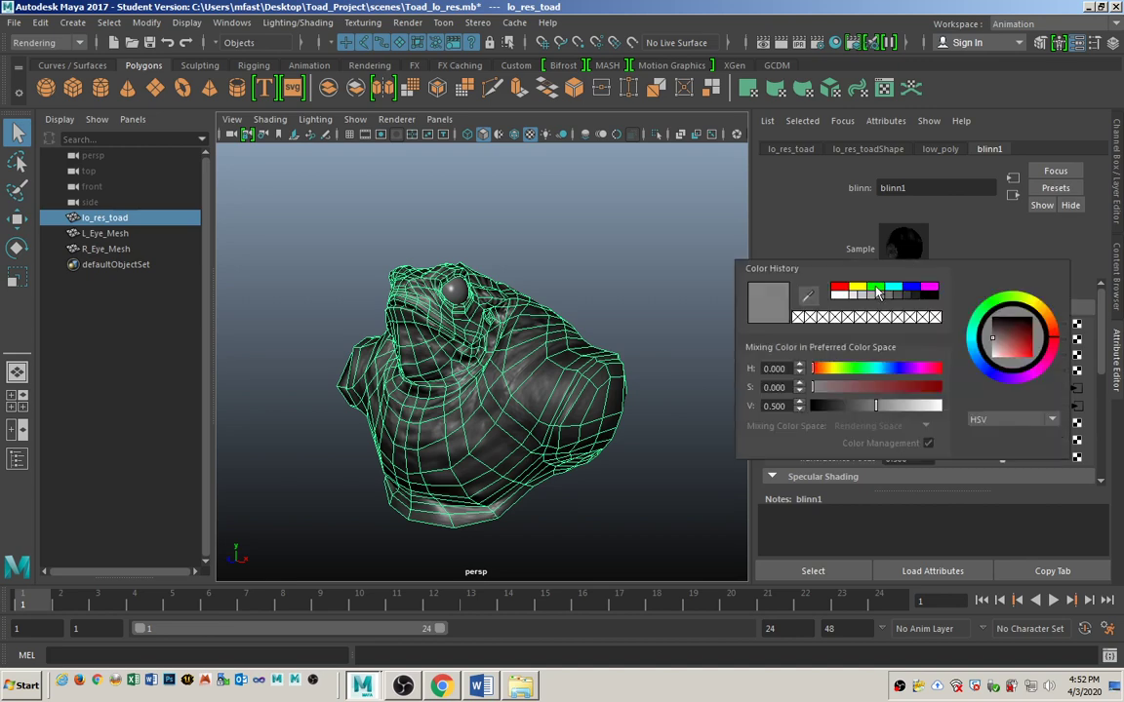
pyautogui.click(793, 265)
pyautogui.click(609, 290)
pyautogui.keyDown('alt'); pyautogui.moveTo(552, 389); pyautogui.dragTo(506, 429); pyautogui.keyUp('alt')
pyautogui.keyDown('alt'); pyautogui.moveTo(506, 429); pyautogui.dragTo(508, 398, button='middle'); pyautogui.keyUp('alt')
pyautogui.keyDown('alt'); pyautogui.moveTo(508, 399); pyautogui.dragTo(468, 394); pyautogui.keyUp('alt')
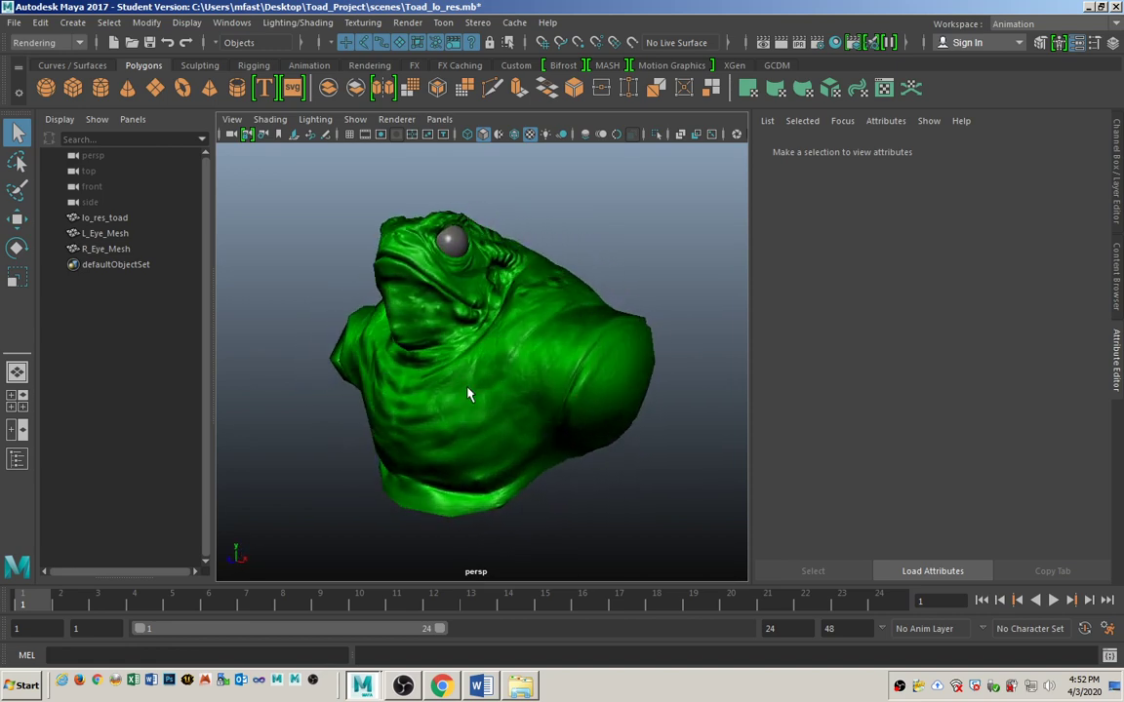